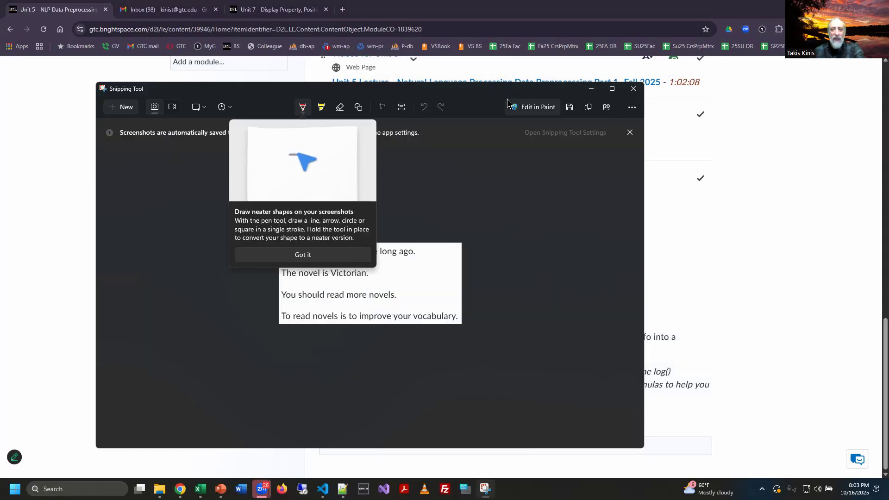
Dismiss the pen tool tip in Snipping Tool and switch to the TF-IDF Table Homework.xlsx workbook in Excel, moving its window clear of the screenshot.
click(324, 256)
click(590, 110)
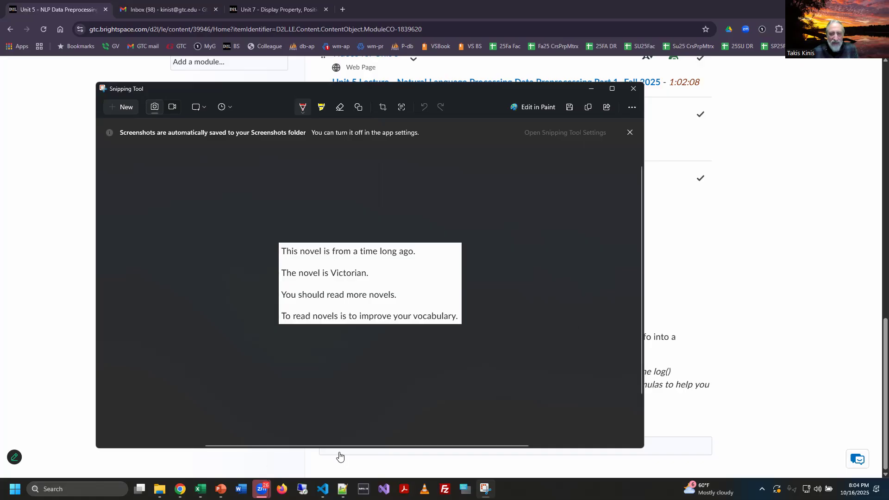
click(200, 489)
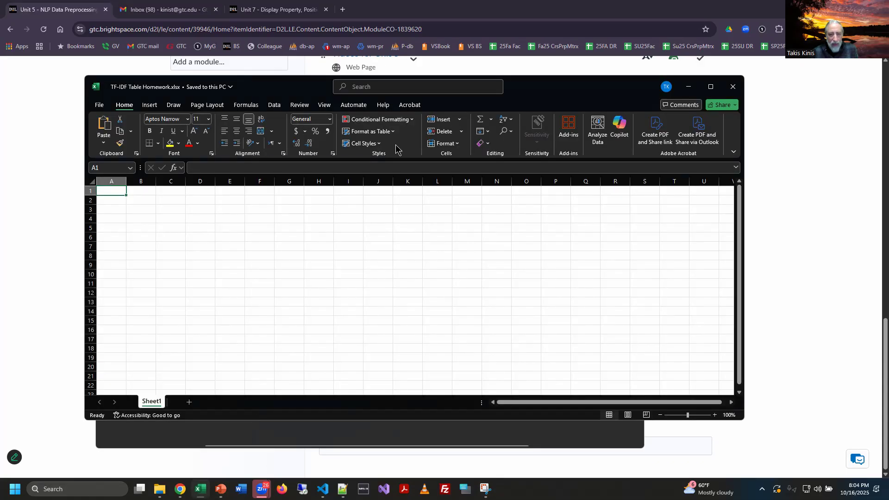
drag(581, 100, 653, 353)
Shrink the Snipping Tool window and arrange it with the Excel window so both the sentences and the worksheet can be seen.
click(473, 99)
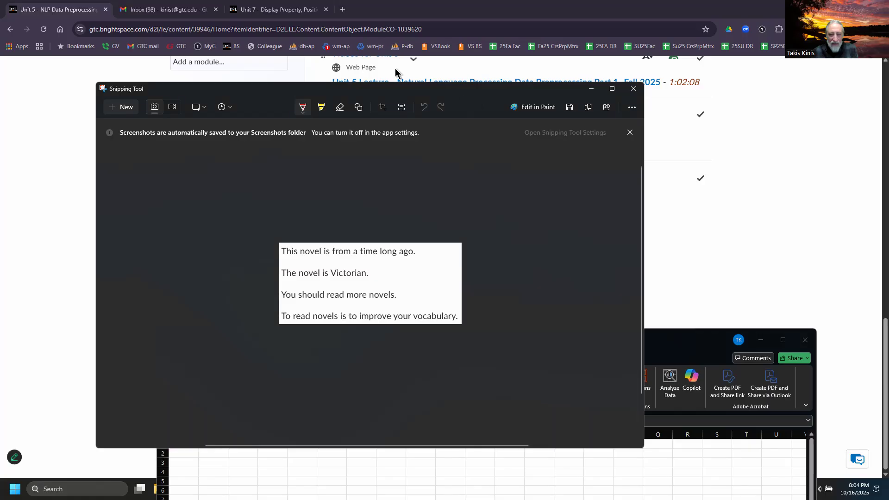
drag(477, 93, 394, 15)
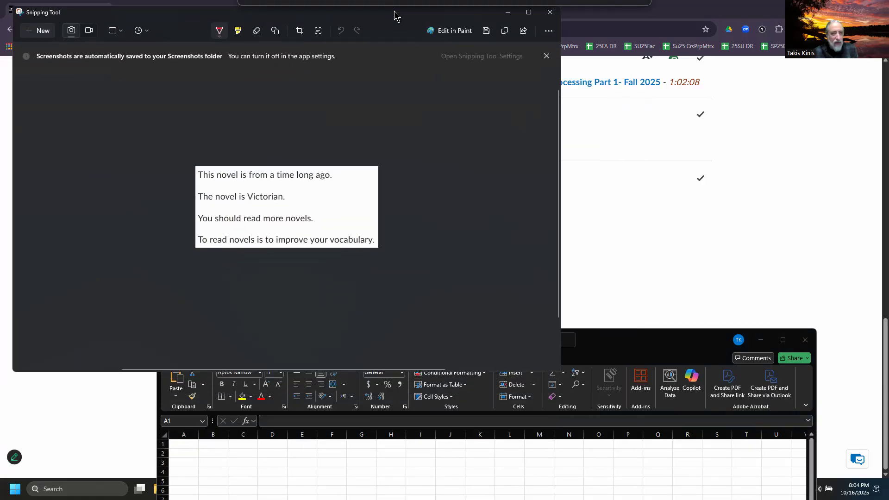
drag(560, 373, 402, 261)
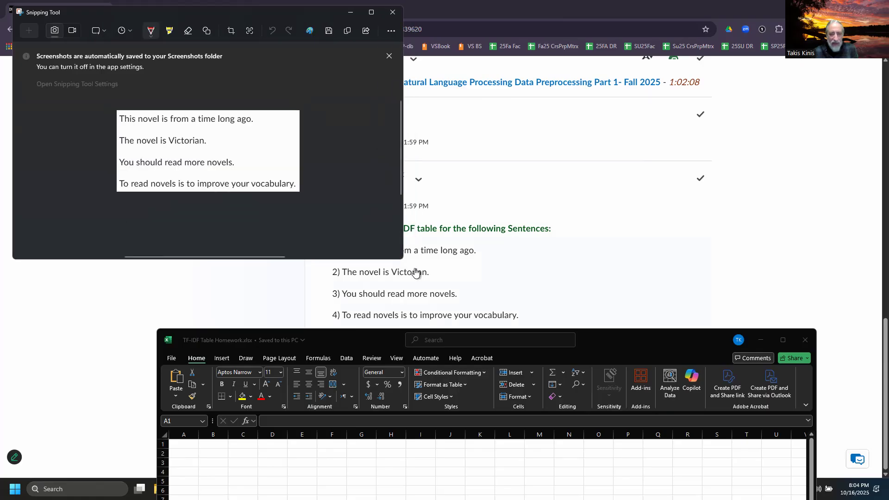
drag(631, 337, 690, 147)
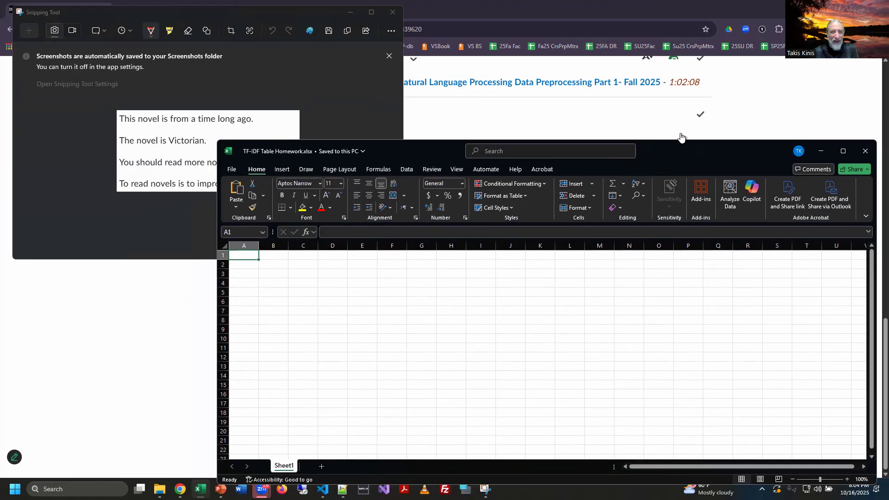
Set the worksheet zoom to 120%.
click(264, 13)
click(270, 274)
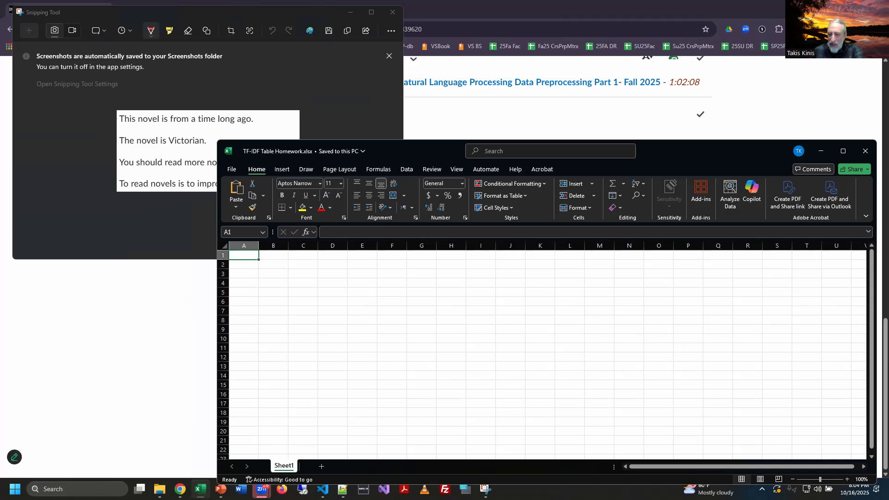
click(849, 480)
click(848, 480)
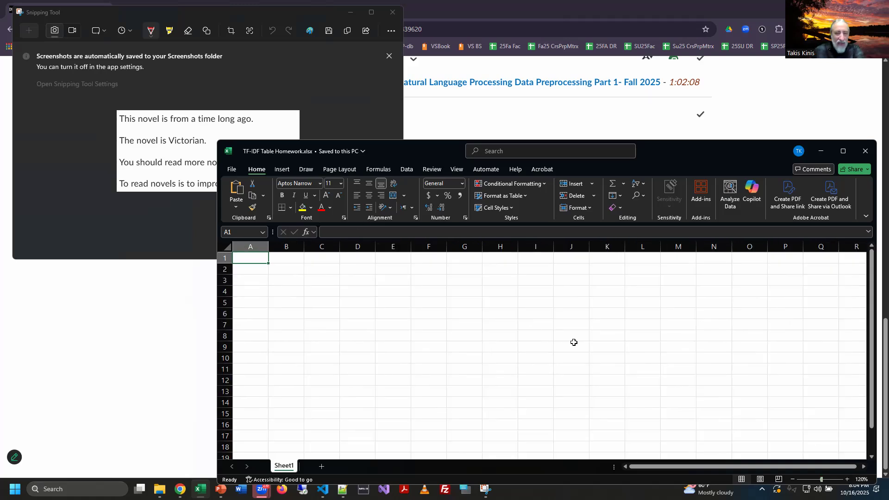
Start the vocabulary row by entering This, Novel and is in cells A1 to C1.
text(This)
key(Tab)
text(Nov)
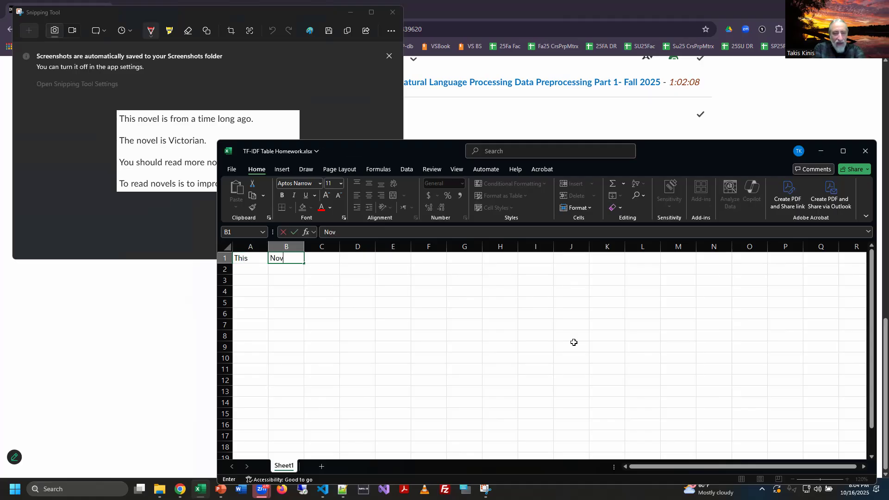
key(Tab)
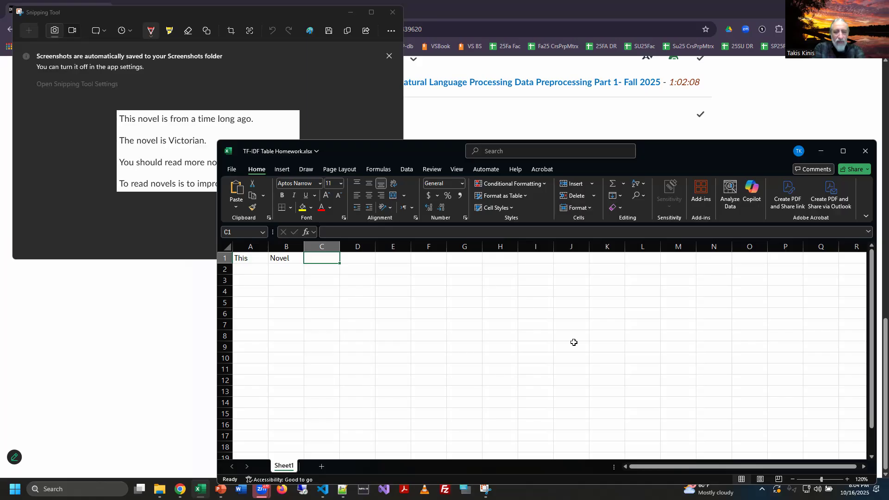
text(is)
key(Tab)
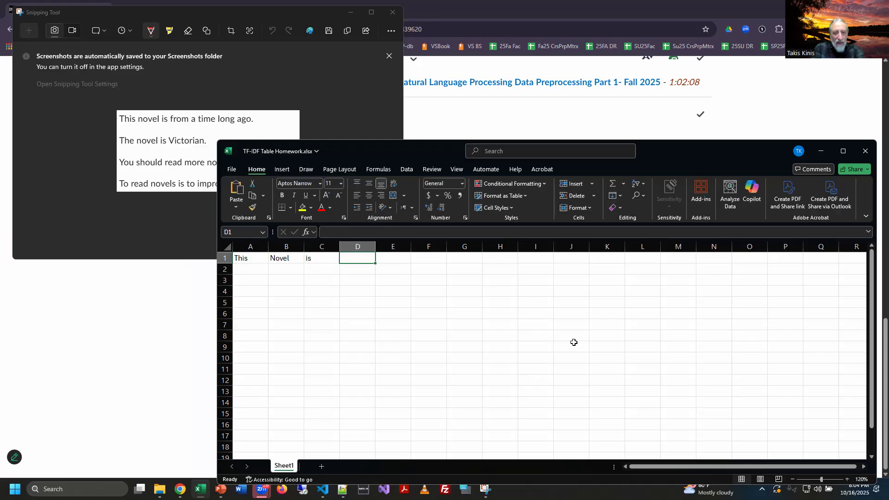
Enter the remaining words of the first sentence, from, a, long, time and ago, in cells D1 to H1.
text(from)
key(Tab)
text(a)
key(Tab)
text(long)
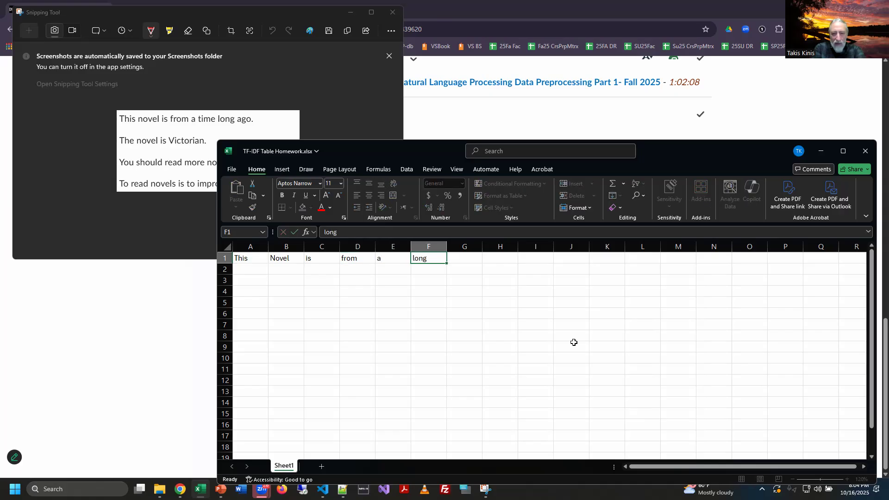
key(Tab)
text(time)
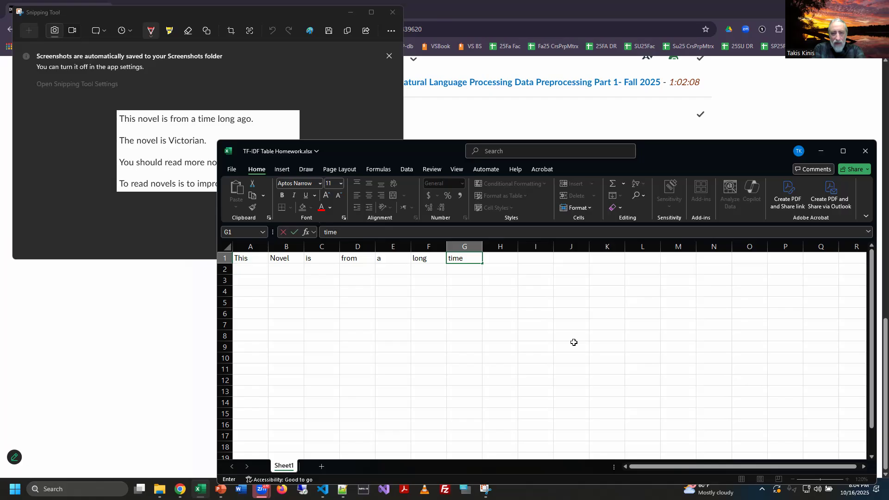
key(Tab)
text(ago)
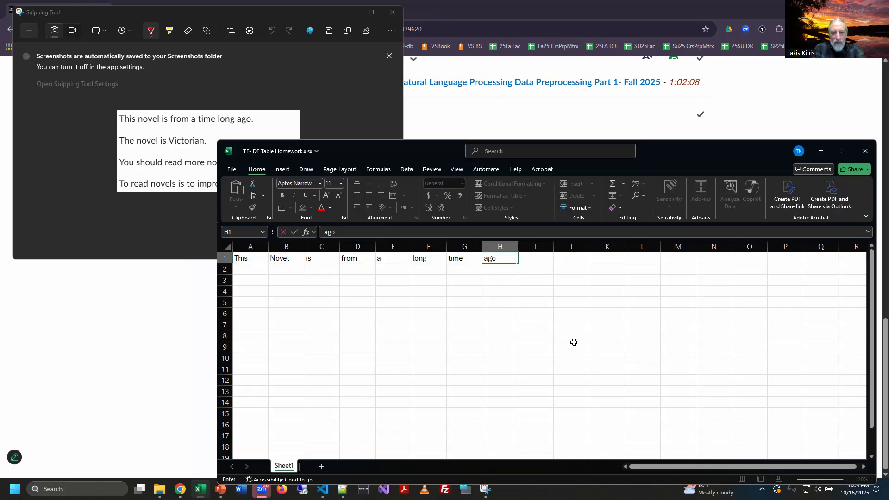
key(Return)
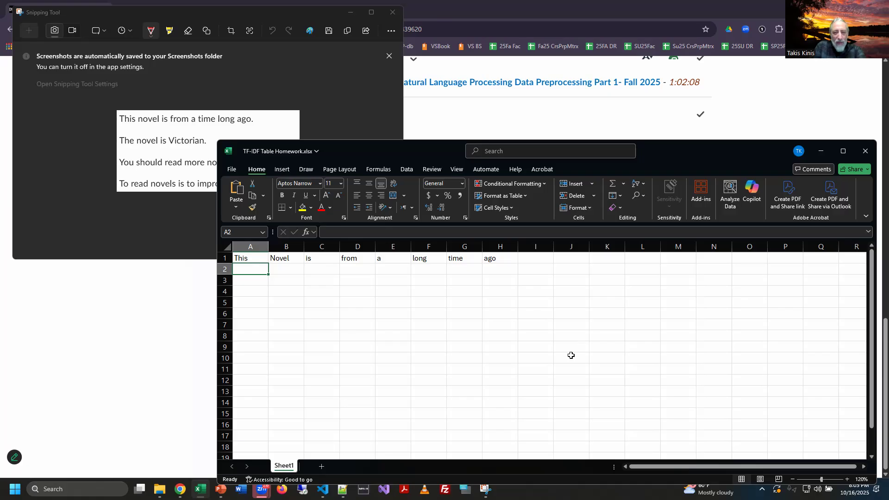
Add the word the to the vocabulary row in cell I1.
key(Up)
key(Right)
key(Right)
key(Right)
key(Right)
key(Right)
key(Right)
key(Right)
key(Right)
key(Right)
key(Right)
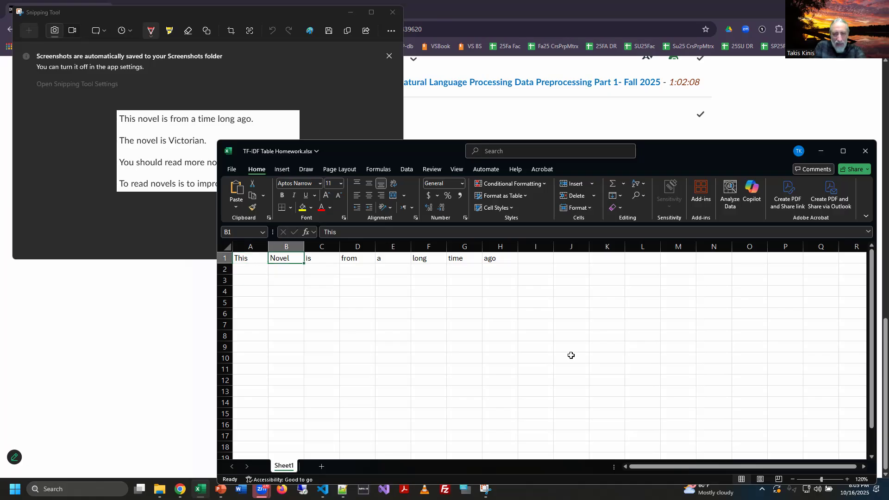
key(Left)
key(Left)
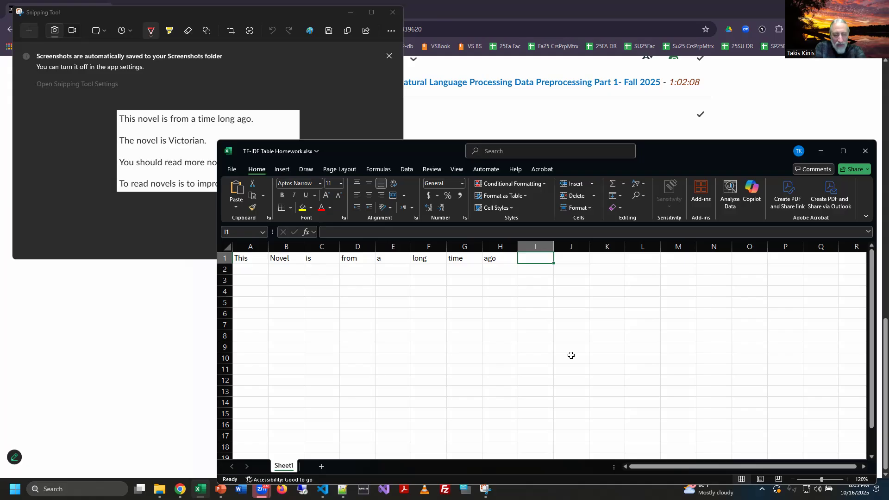
text(the)
key(Return)
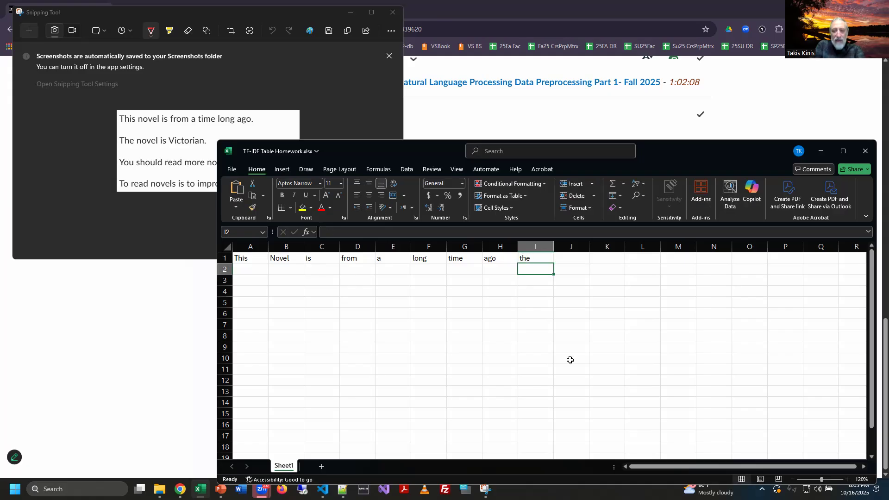
key(Left)
key(Left)
key(Left)
key(Left)
key(Left)
key(Left)
key(Left)
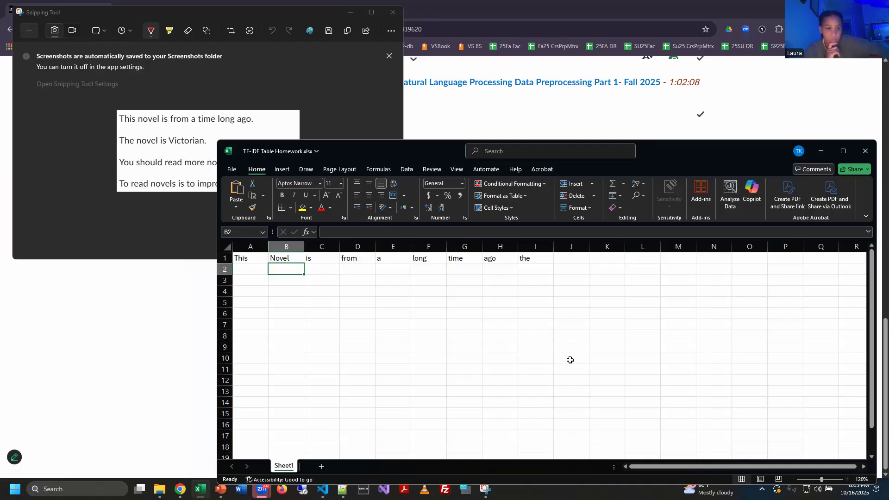
Switch to the Unit 5.pptx presentation in PowerPoint, review the document frequency table on the TF-IDF Step 3 slide, and return to Excel.
key(alt+Tab)
key(alt+Tab)
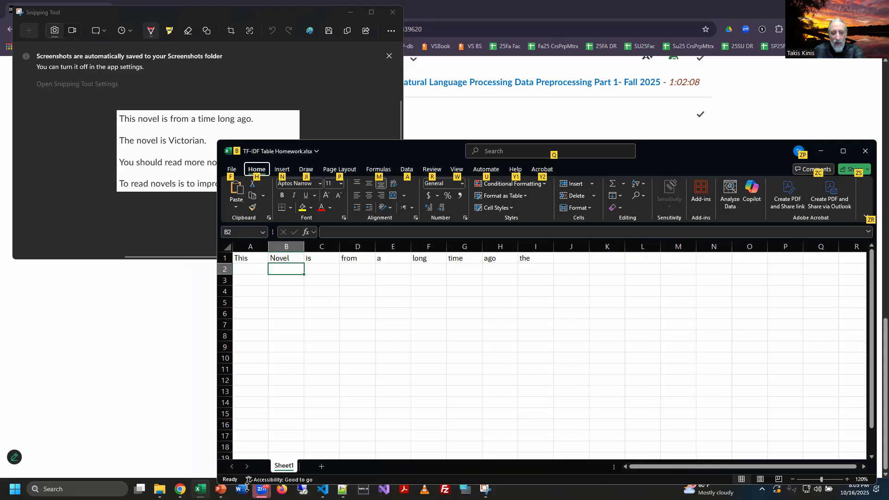
key(alt)
click(220, 489)
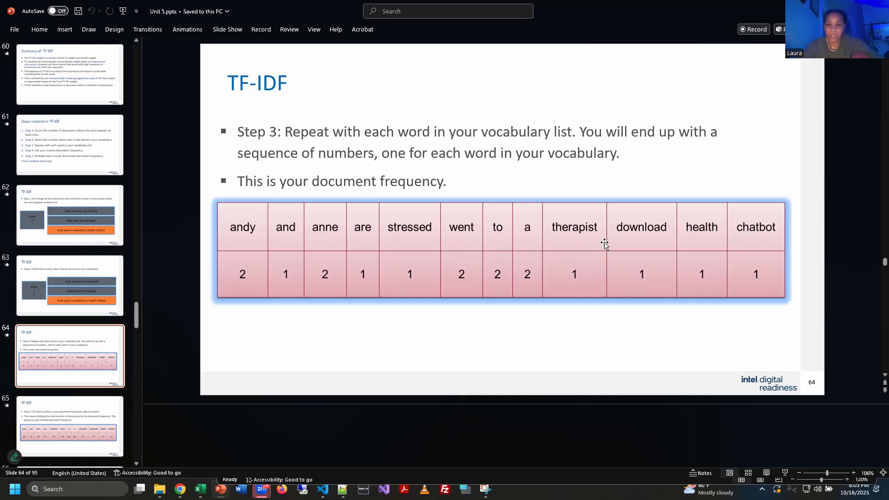
key(alt+Tab)
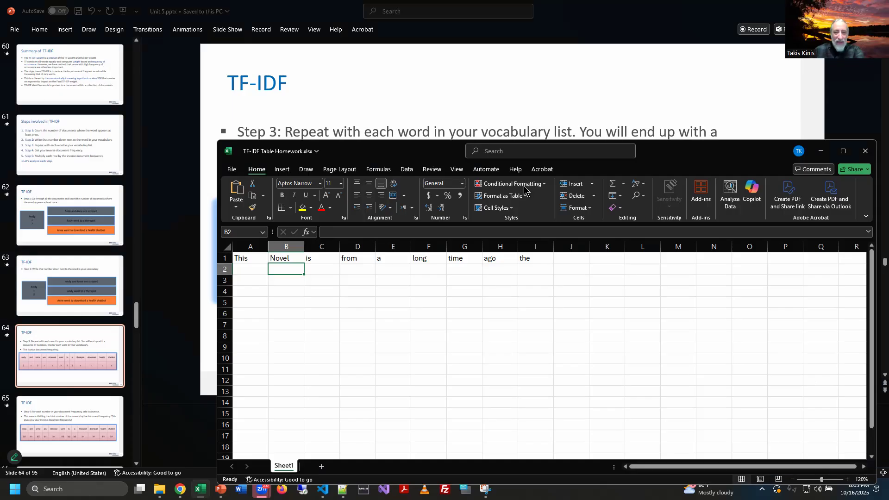
Select cell J1, bring Snipping Tool forward, and reposition the Excel window over it so the sentences remain readable.
click(571, 262)
drag(398, 157, 363, 110)
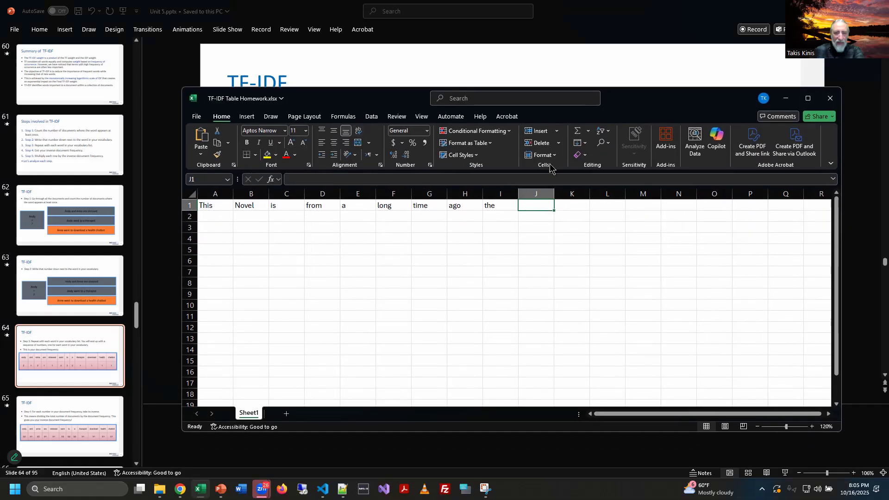
key(alt+Tab)
key(alt+Tab)
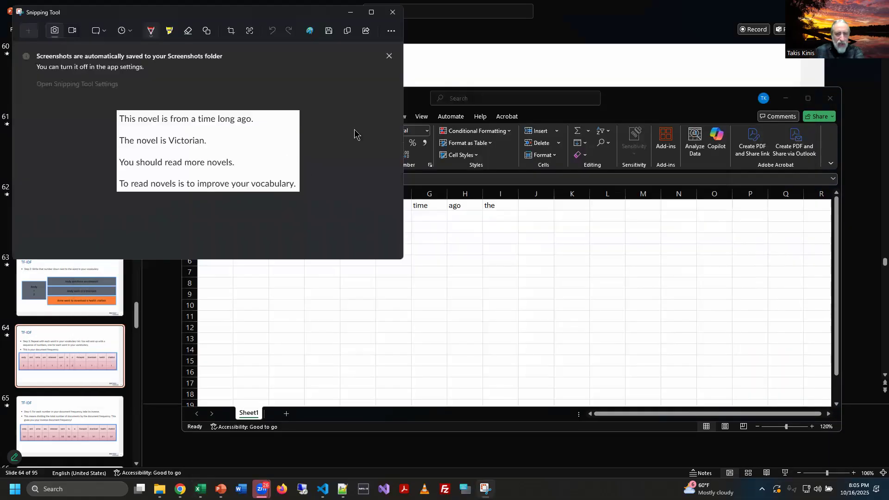
click(677, 98)
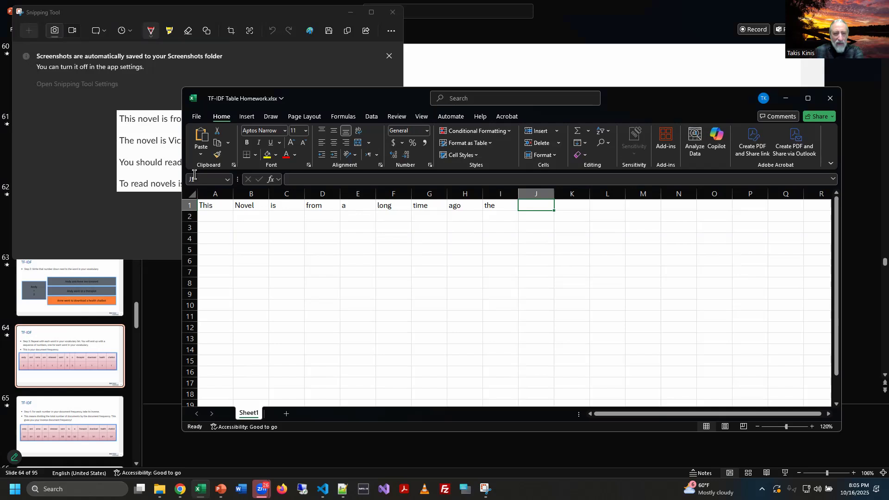
drag(637, 98, 653, 176)
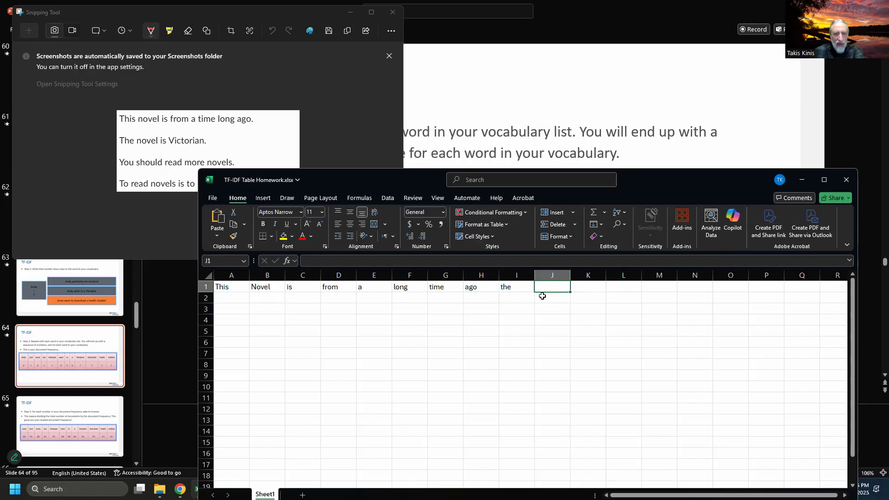
Extend the vocabulary row with victorian, you, should, read and more in cells J1 to N1.
text(vict)
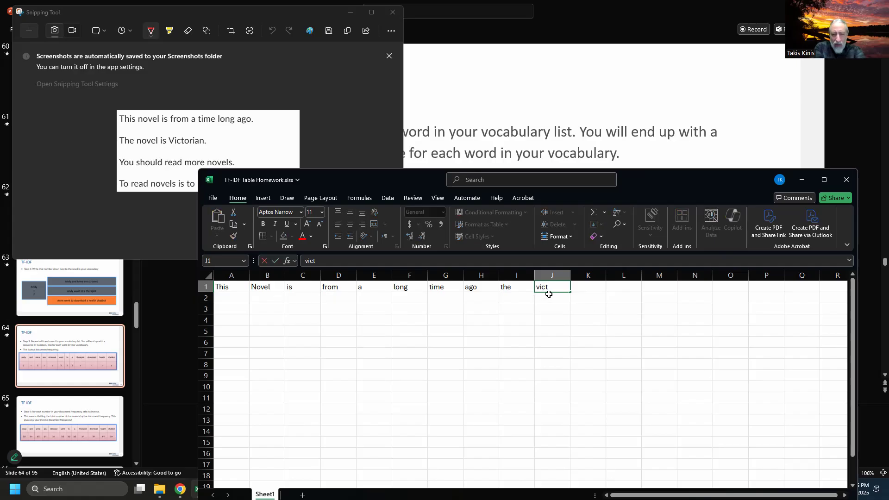
text(orian)
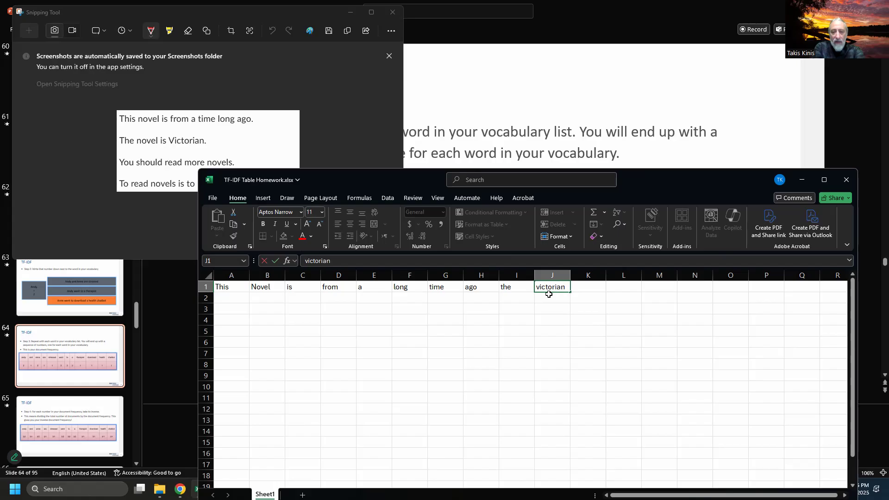
key(Tab)
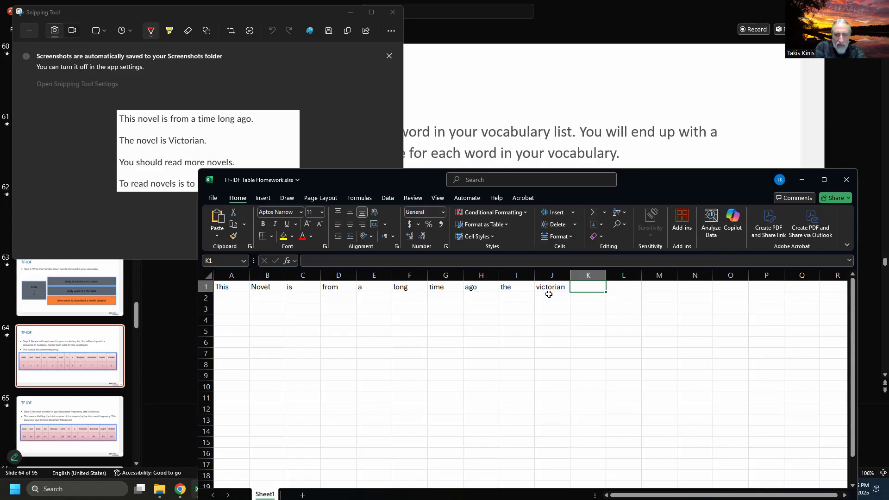
text(you)
key(Tab)
text(shou)
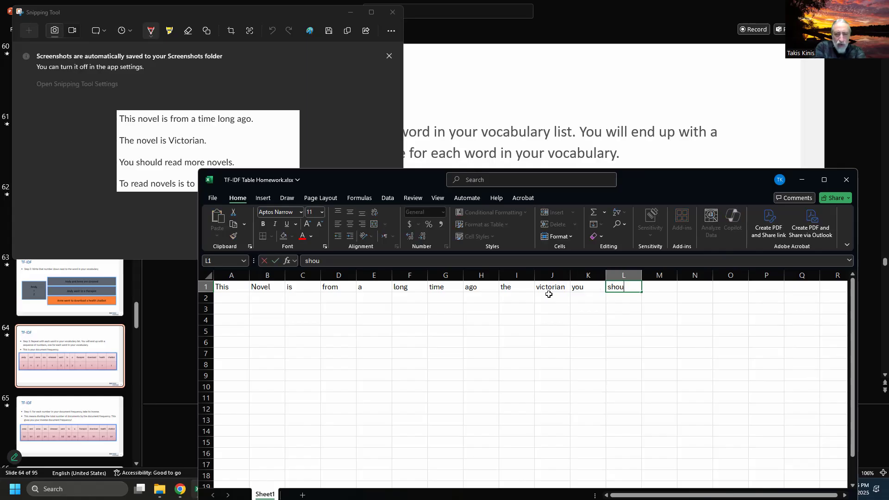
key(Tab)
text(read)
key(Tab)
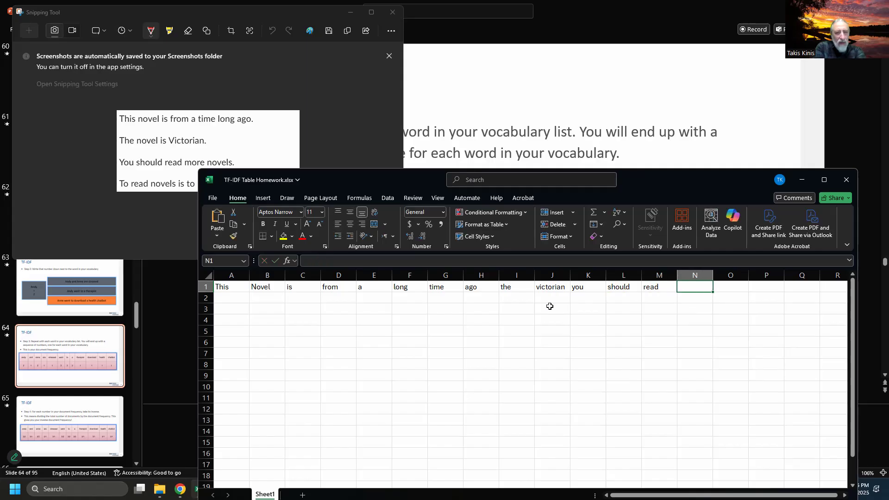
text(more)
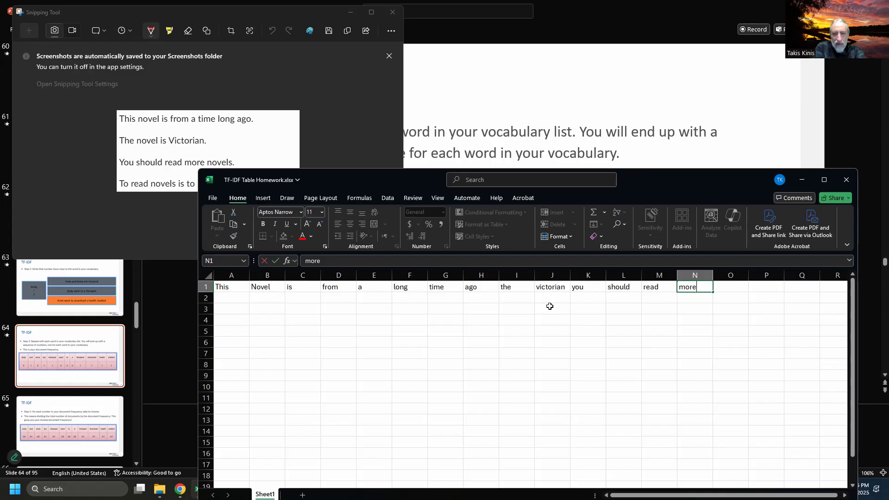
key(Tab)
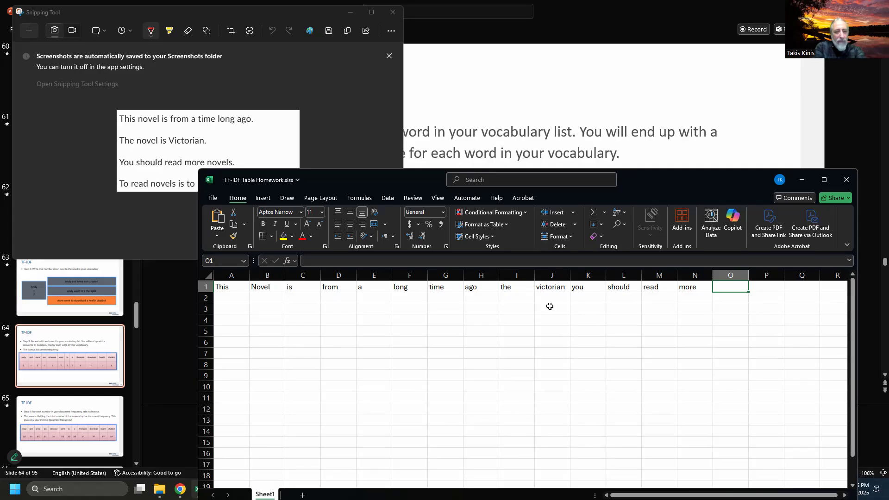
Switch to the PowerPoint presentation and view the Steps involved in TF-IDF slide.
key(alt+Tab)
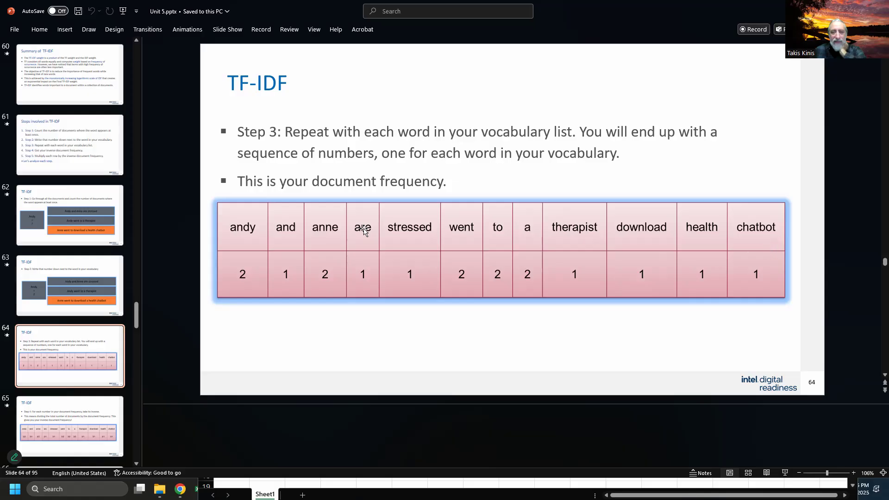
click(51, 134)
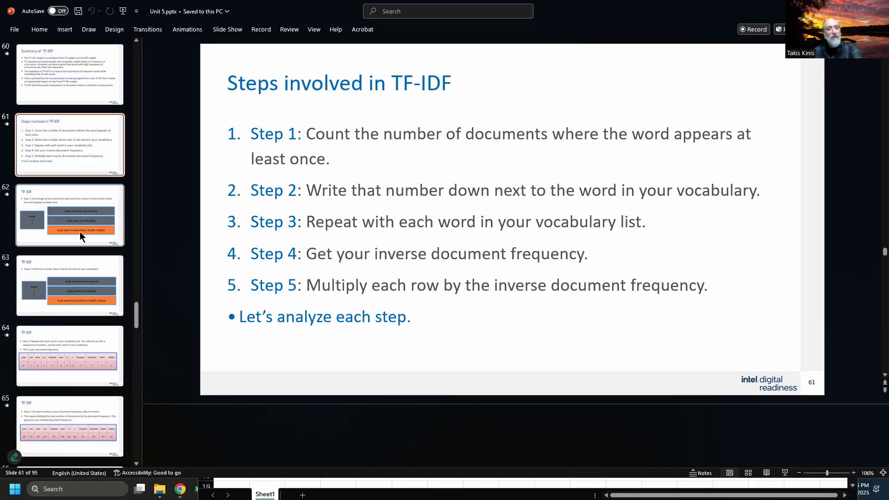
Return to the Excel workbook with Snipping Tool visible, then move and widen the Excel window below the four sentences.
key(alt+Tab)
key(alt+Tab)
key(alt+Tab)
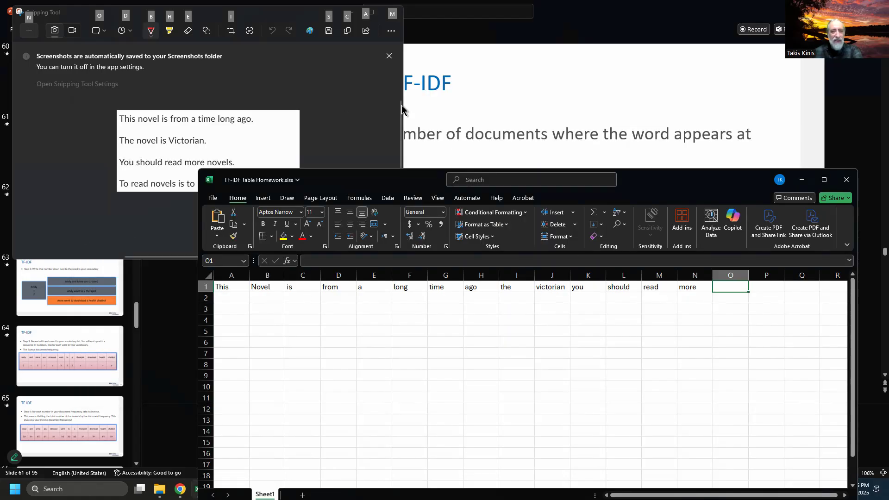
drag(613, 179, 449, 206)
drag(694, 338, 865, 350)
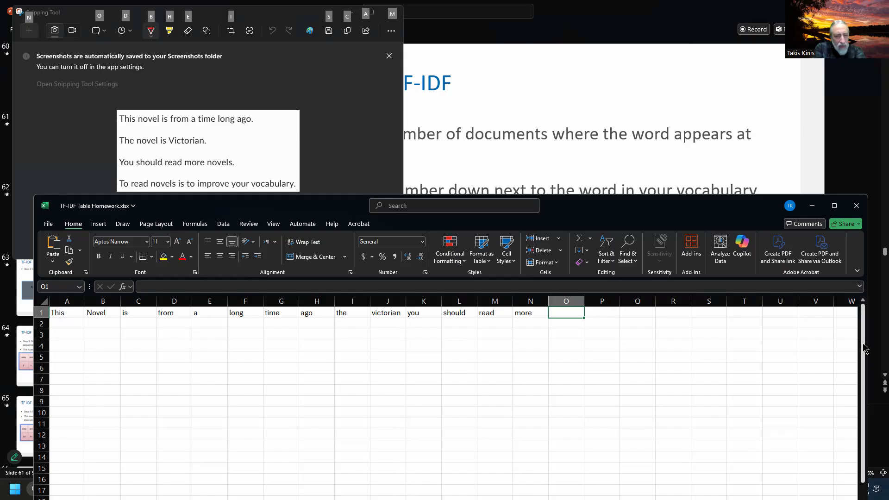
Complete the vocabulary row with to, improve, your and vocabulary in cells O1 to R1.
text(to)
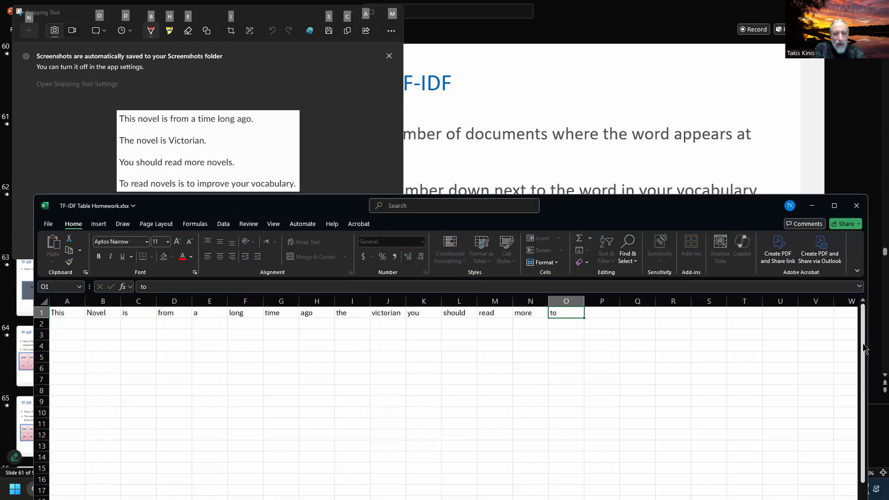
key(Tab)
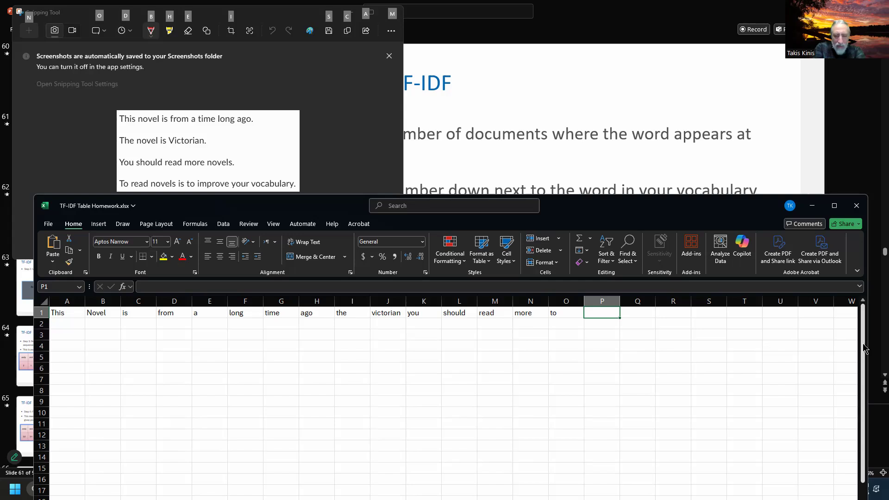
text(improve)
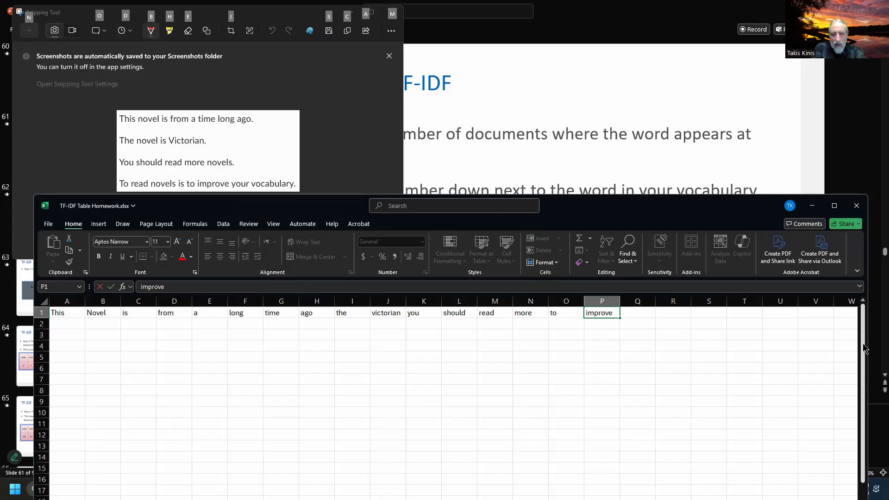
key(Tab)
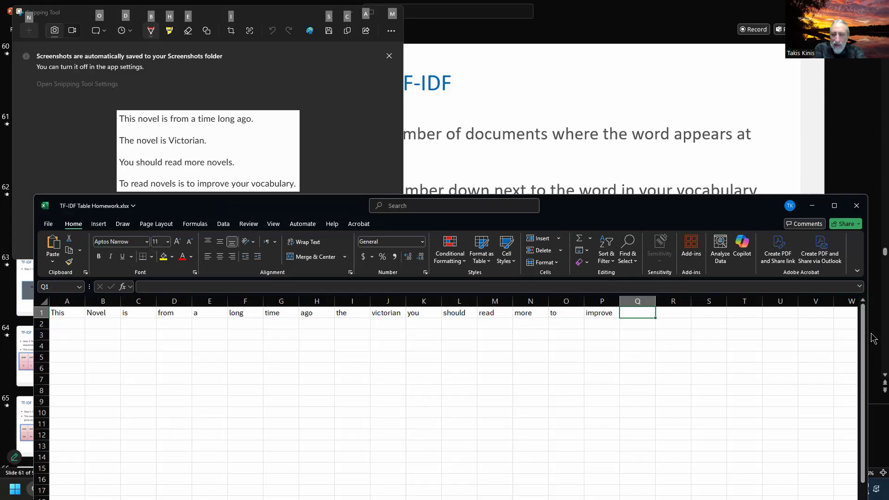
text(your)
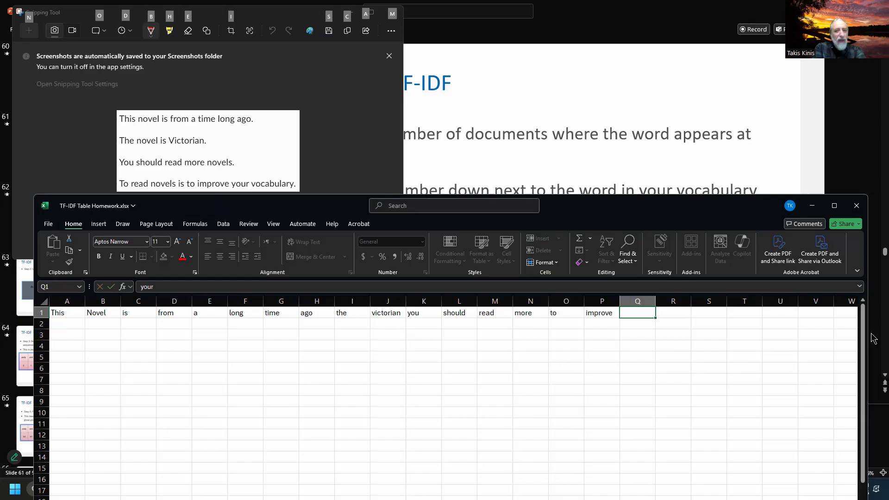
key(Tab)
text(vo)
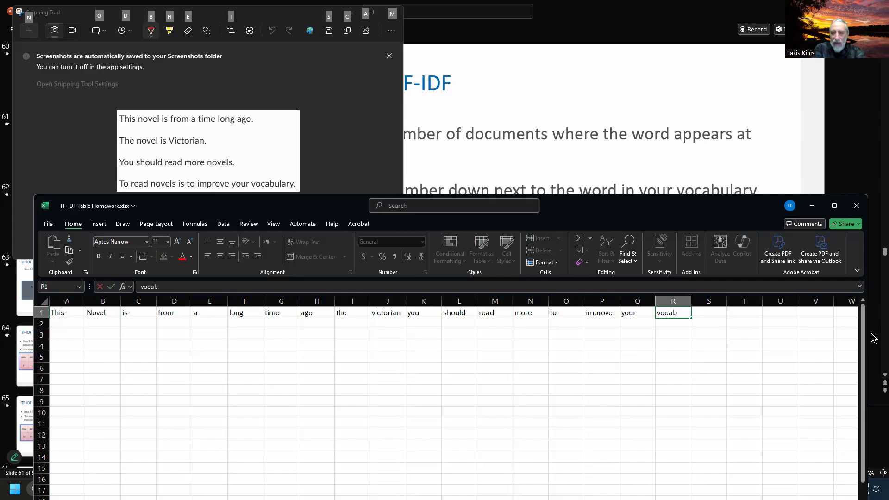
text(cabulary)
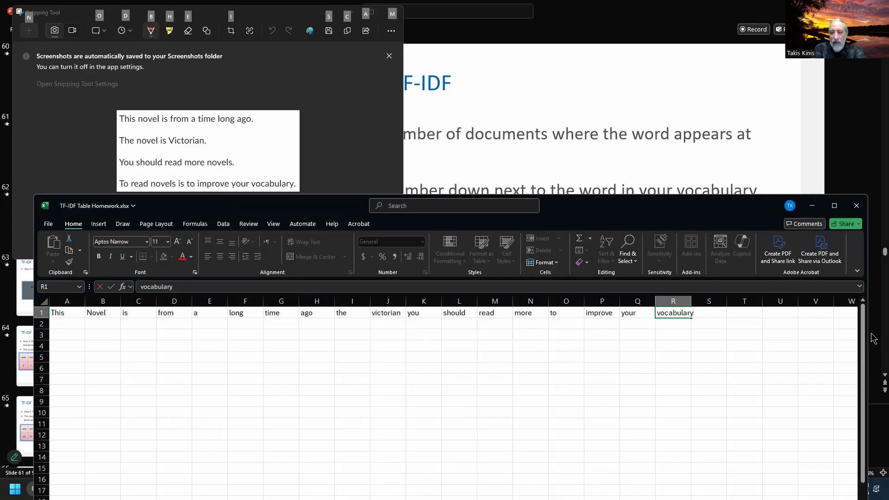
key(Return)
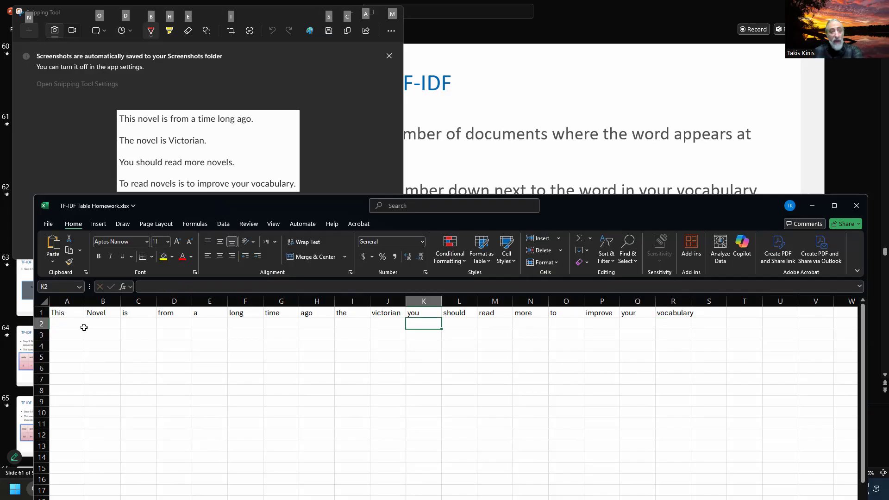
AutoFit the widths of columns A to R to the vocabulary words.
drag(71, 298, 690, 300)
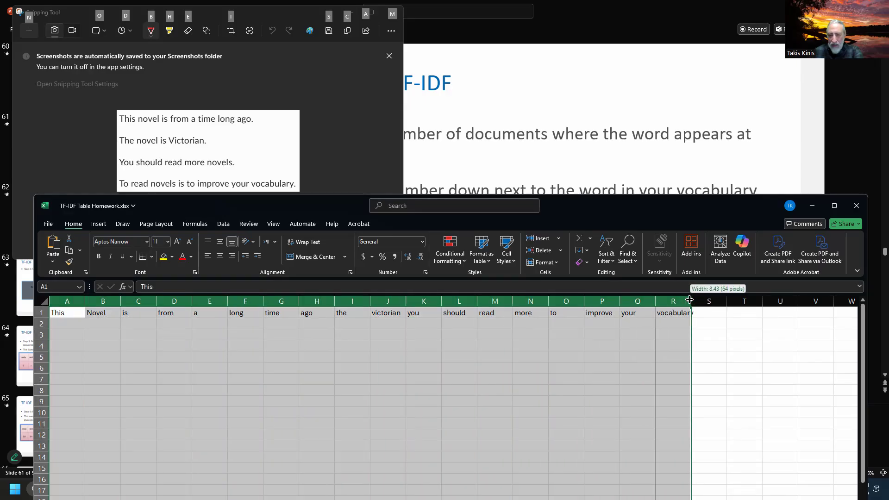
double_click(691, 301)
click(507, 360)
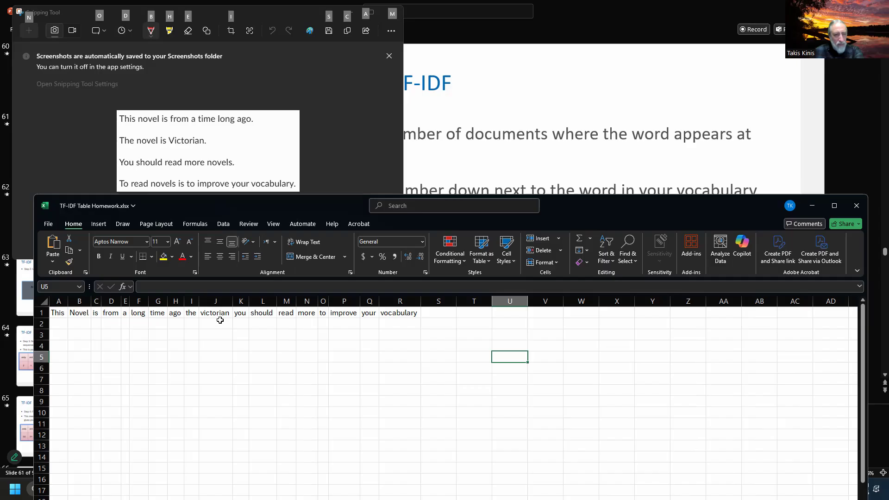
Arrange the Excel and Snipping Tool windows to show sentences above the sheet, dismissing the saved-screenshots notice and shortening the Snipping Tool window.
drag(613, 206, 601, 150)
drag(256, 14, 613, 9)
drag(558, 253, 560, 227)
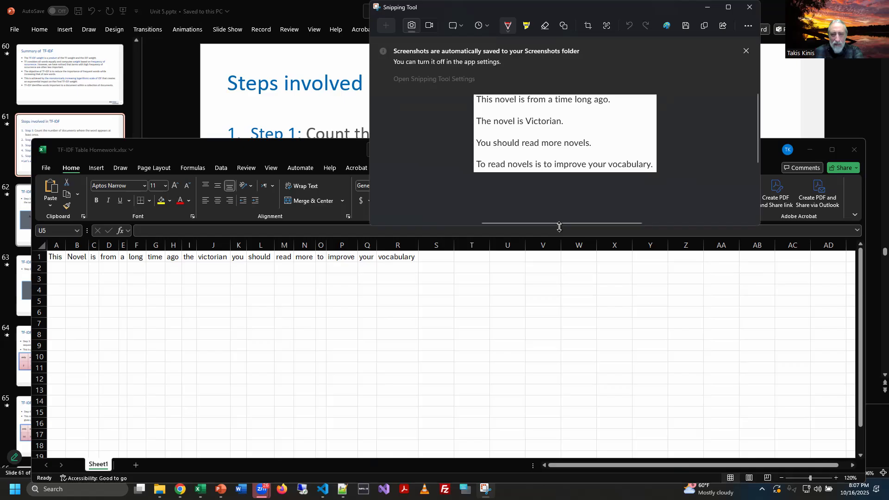
click(747, 52)
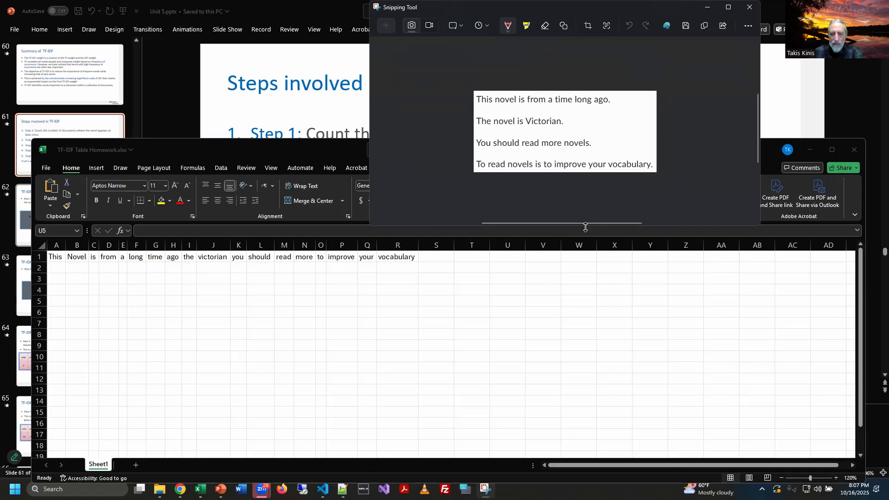
drag(585, 227, 606, 156)
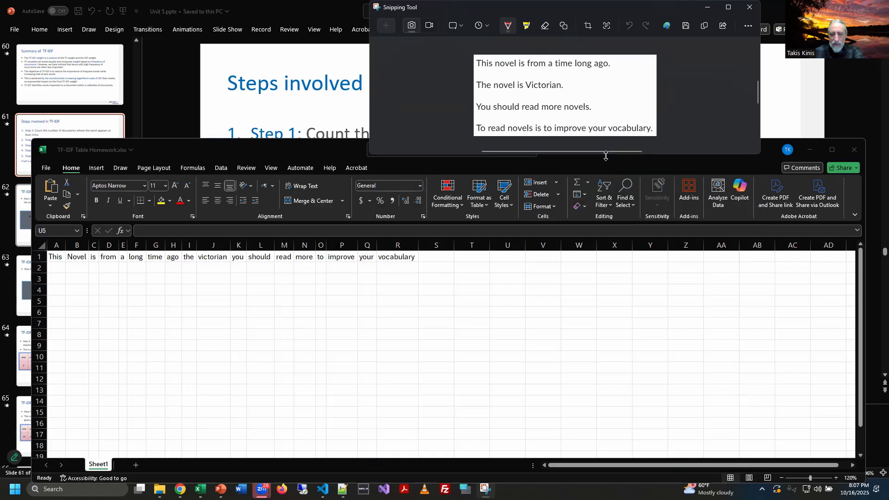
Enter the document frequencies 1, 4 and 3 for This, Novel and is in cells A2 to C2.
click(256, 150)
click(56, 268)
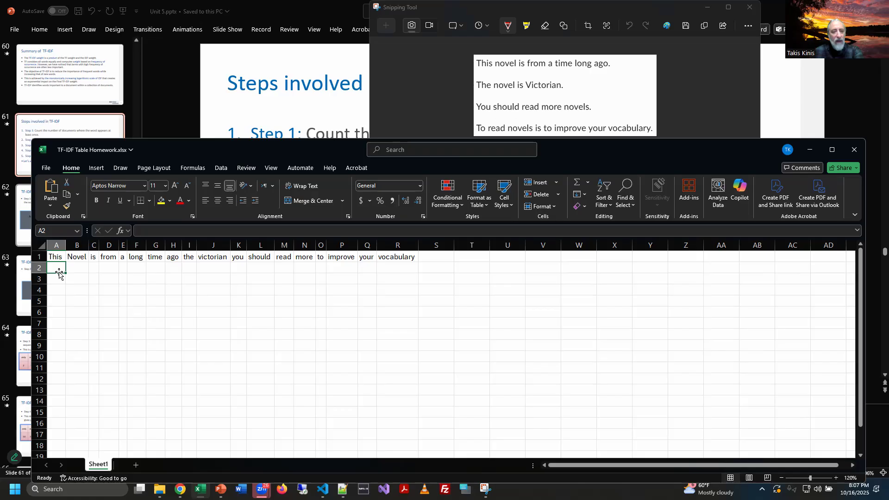
text(1)
click(71, 268)
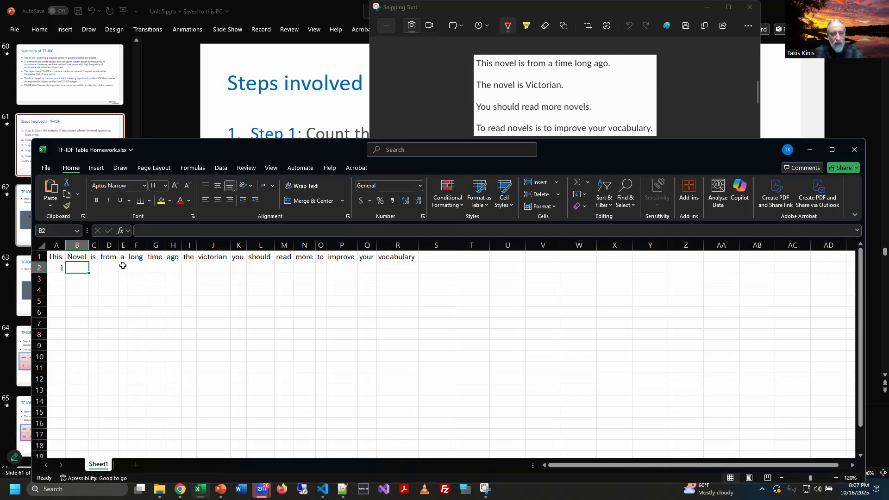
text(4)
click(93, 268)
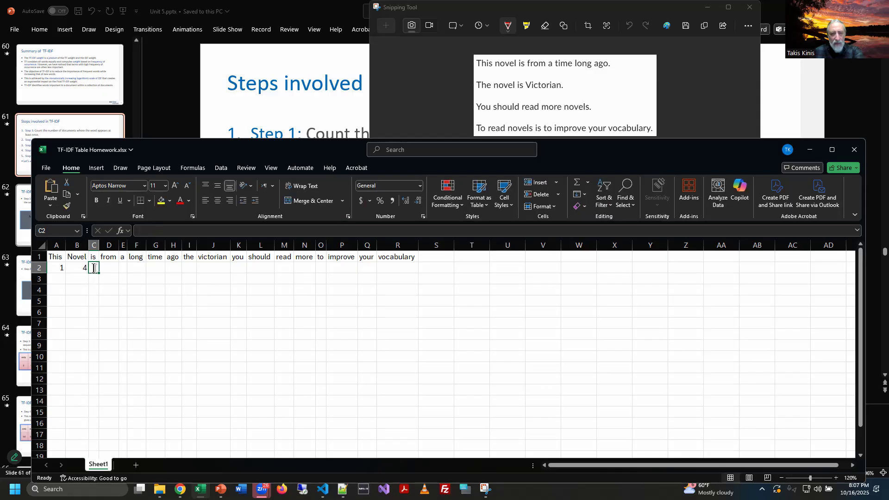
text(3)
key(Tab)
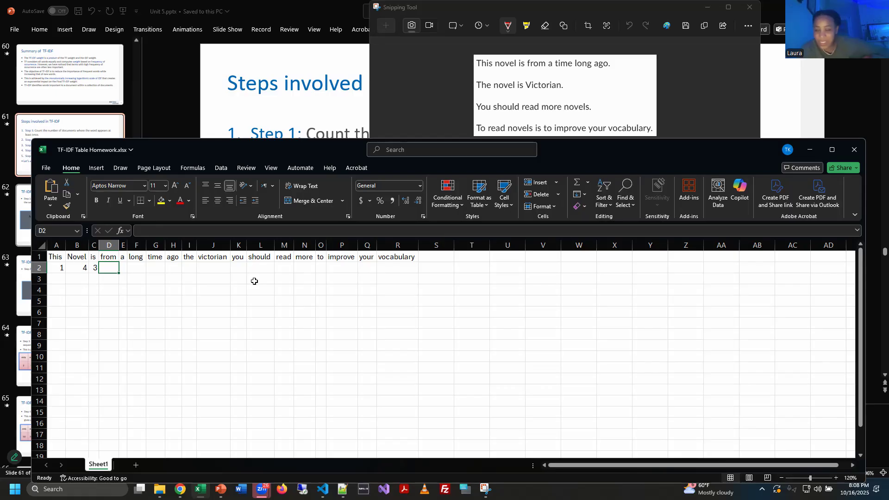
Enter a document frequency of 1 for each word from from to ago in cells D2 to H2.
text(1)
key(Tab)
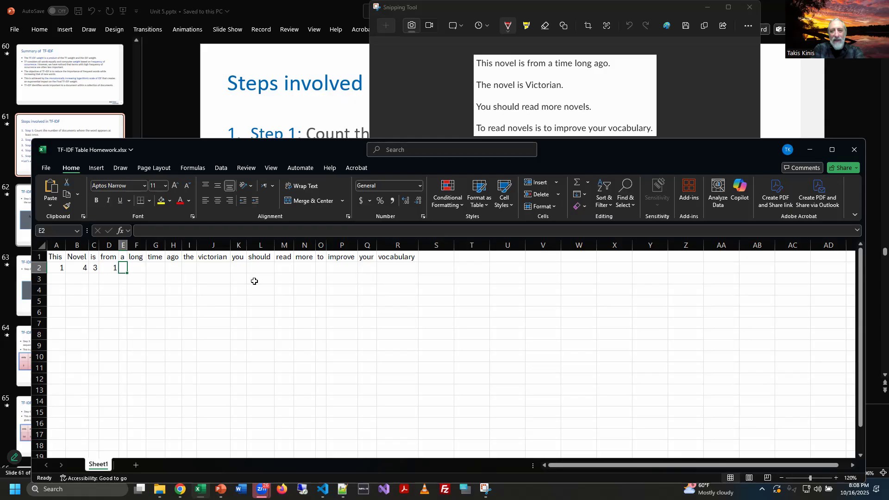
text(1)
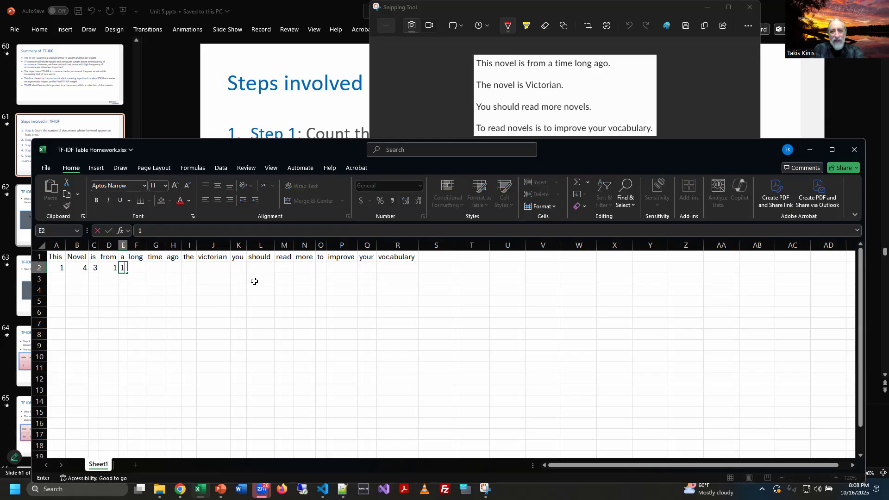
key(Tab)
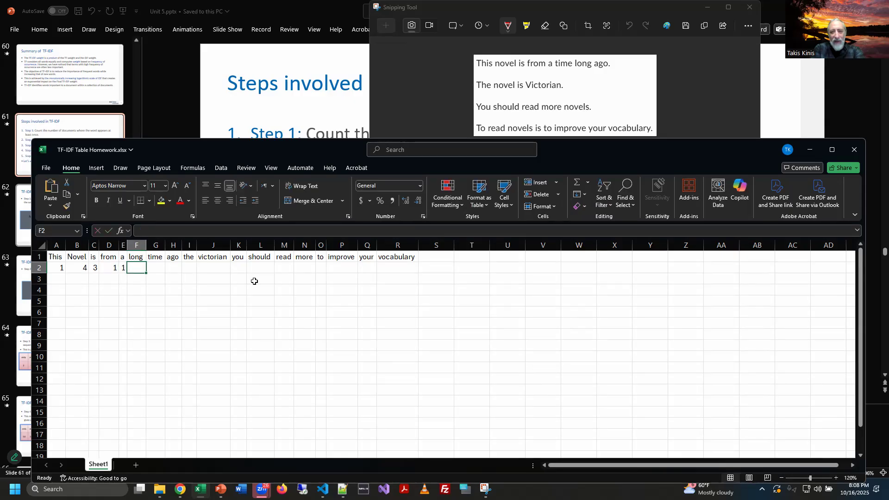
text(1)
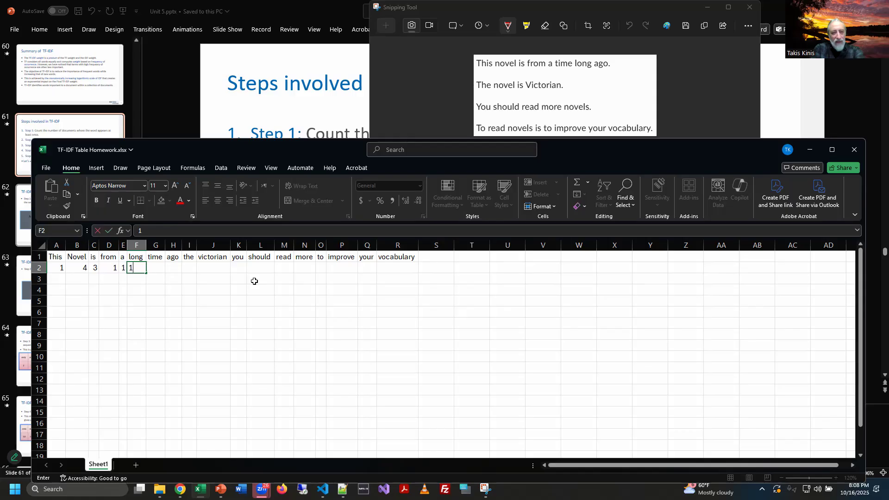
key(Tab)
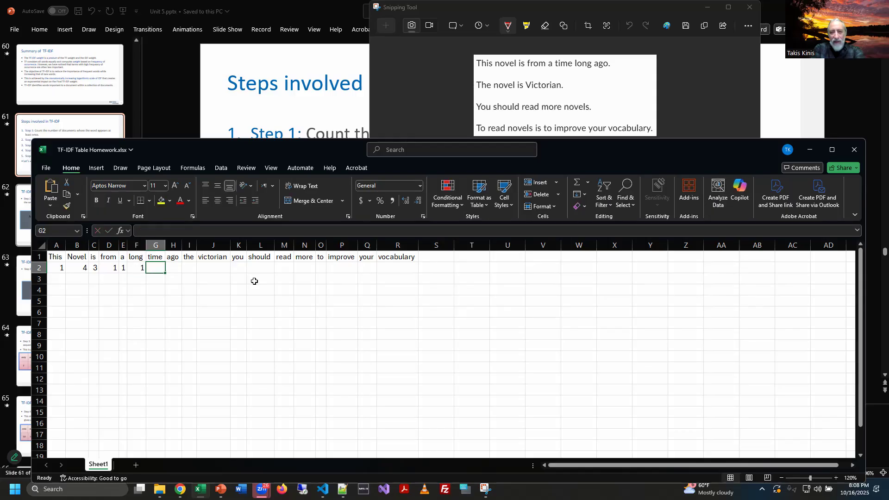
text(1)
key(Tab)
text(1)
key(Tab)
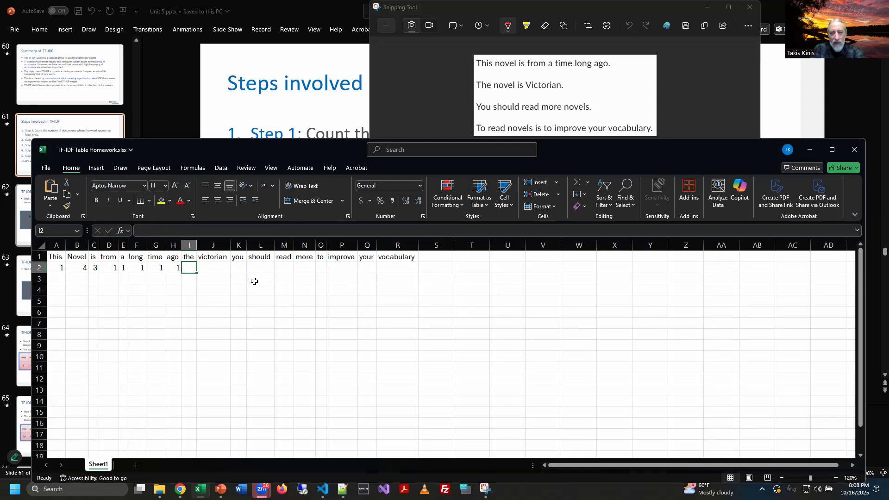
Enter a document frequency of 1 for the, victorian, you and should in cells I2 to L2.
text(1)
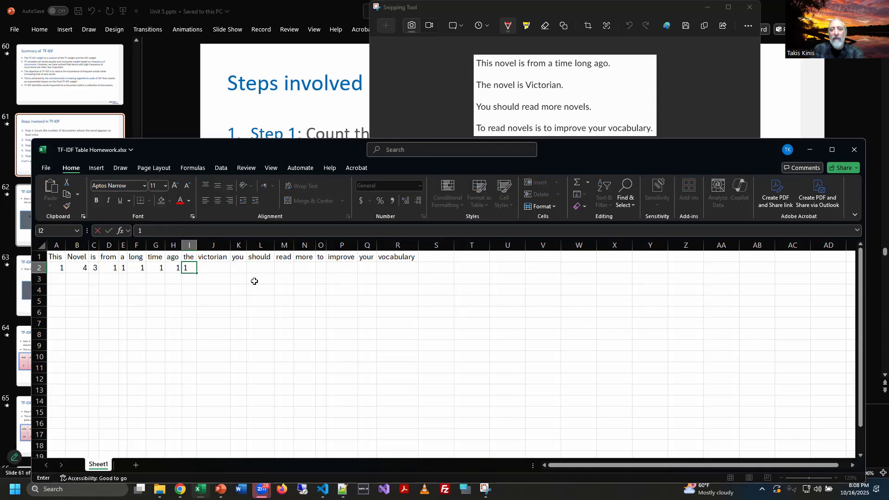
key(Tab)
text(1)
key(Tab)
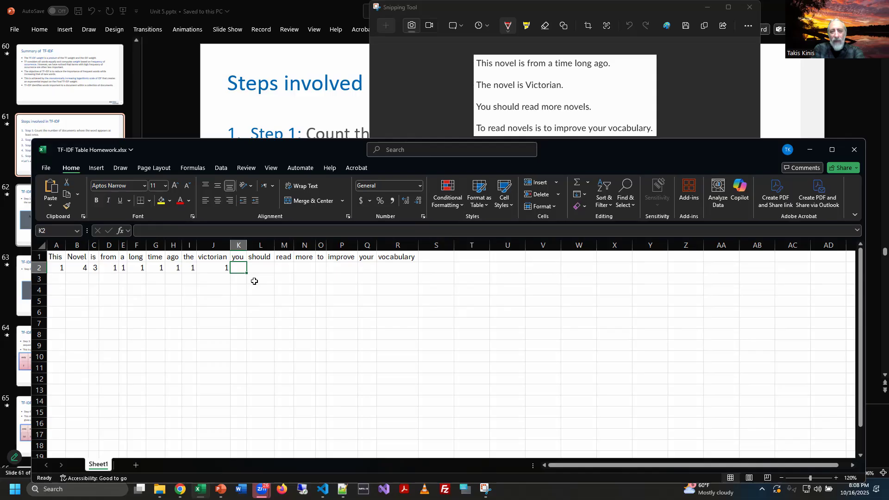
text(1)
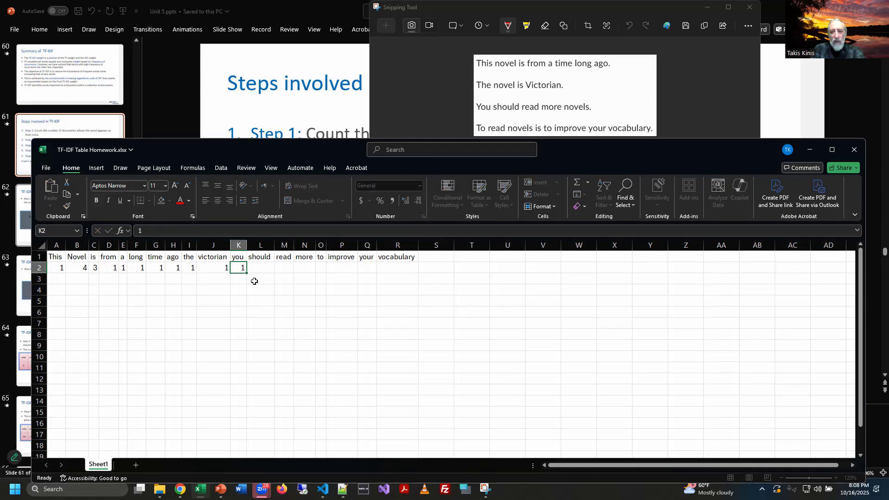
key(Tab)
text(1)
key(Tab)
Enter the document frequencies 2, 1 and 2 for read, more and to in cells M2 to O2.
text(1)
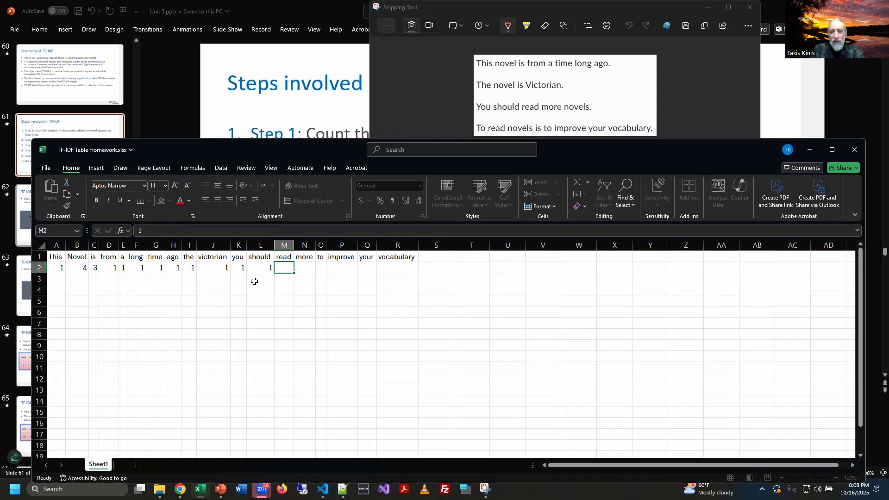
key(Escape)
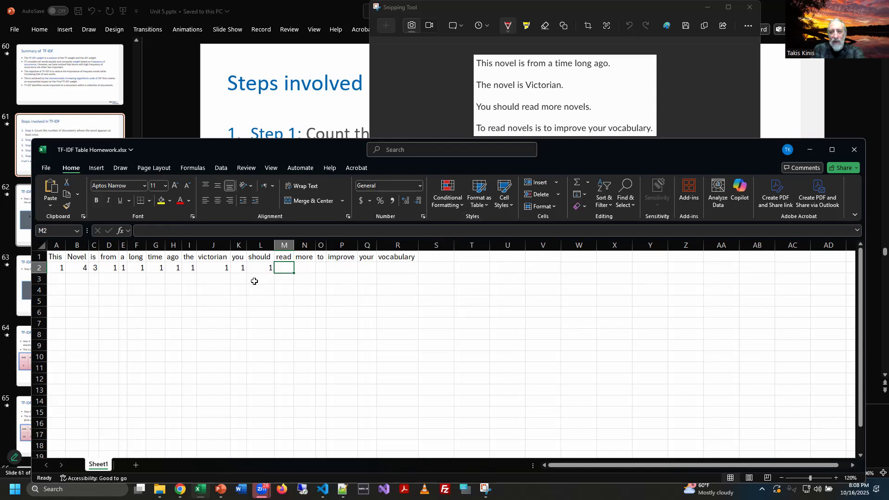
text(2)
key(Tab)
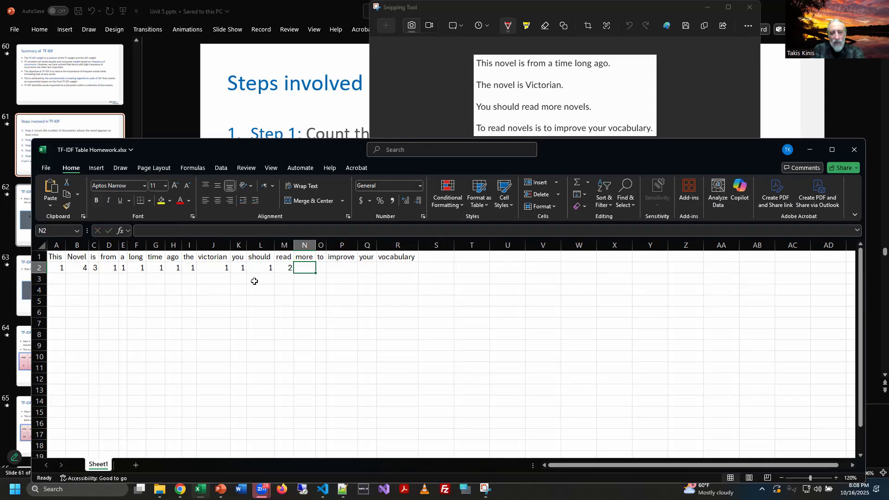
text(1)
key(Tab)
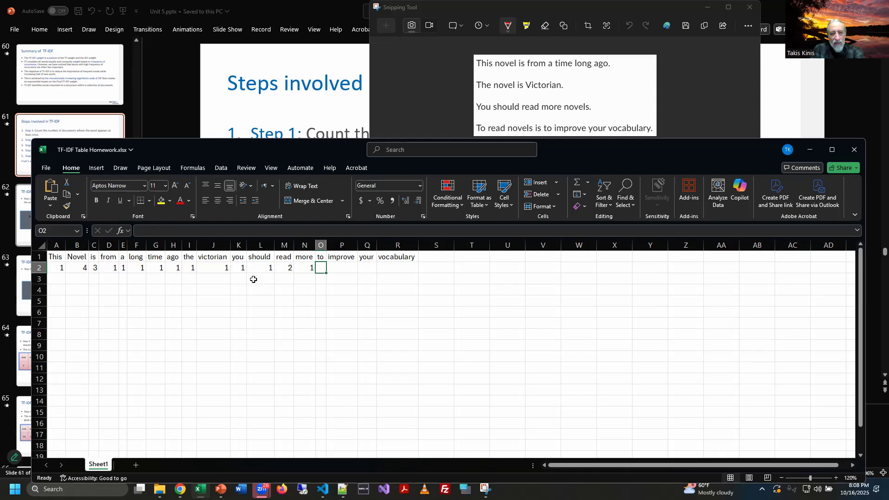
text(2)
key(Tab)
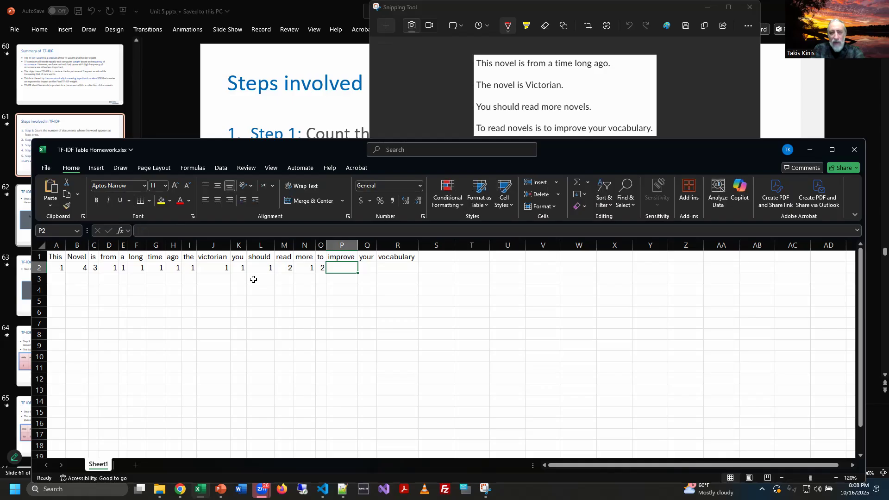
Enter a document frequency of 1 for improve, your and vocabulary in cells P2 to R2.
text(1)
key(Tab)
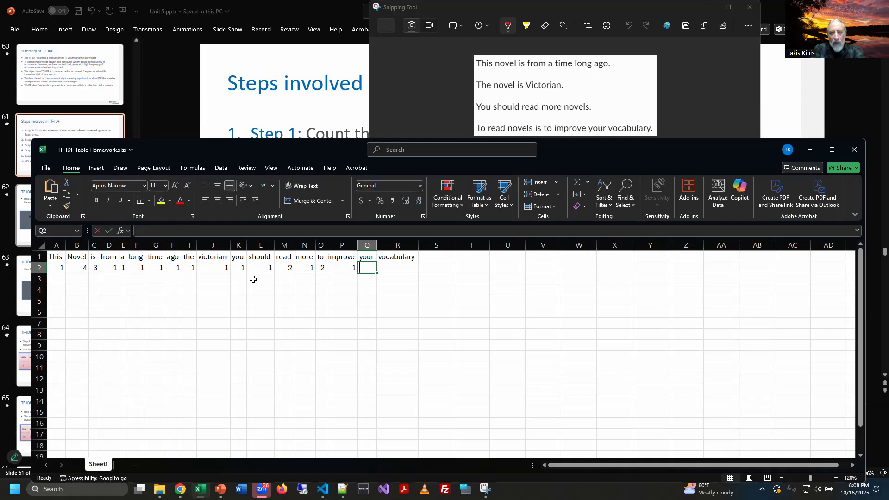
text(1)
key(Tab)
text(1)
key(Return)
text(1)
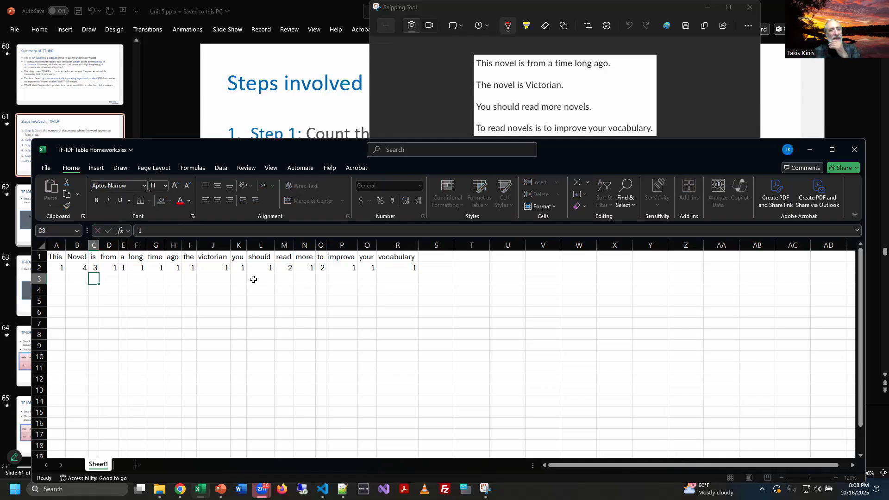
Center the vocabulary words and document frequencies in cells A1 to R2 and enlarge the sheet view to 140%.
key(Escape)
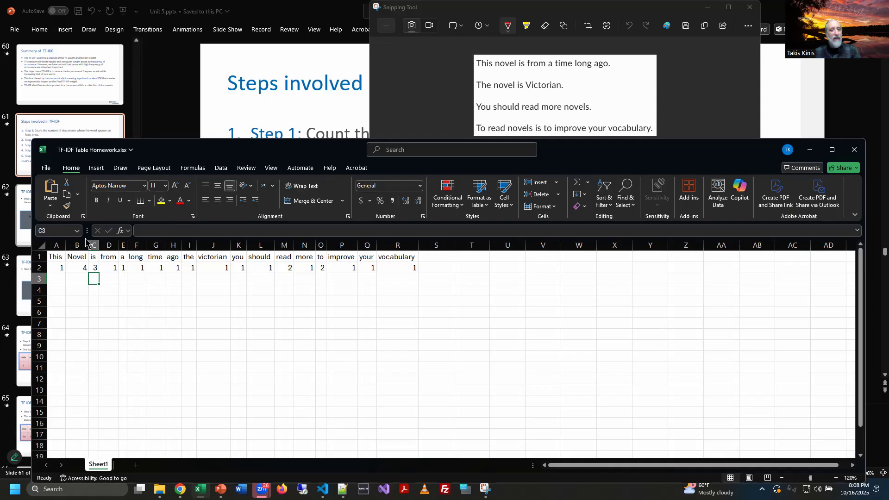
drag(51, 260, 413, 268)
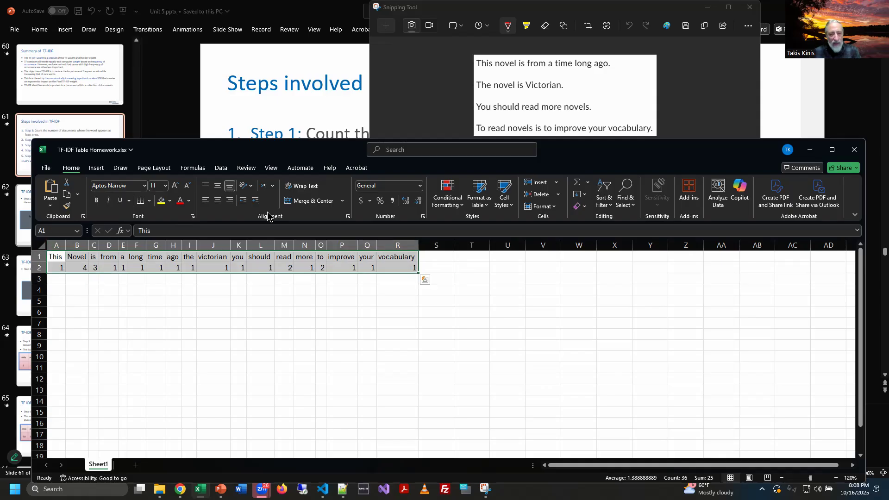
click(218, 201)
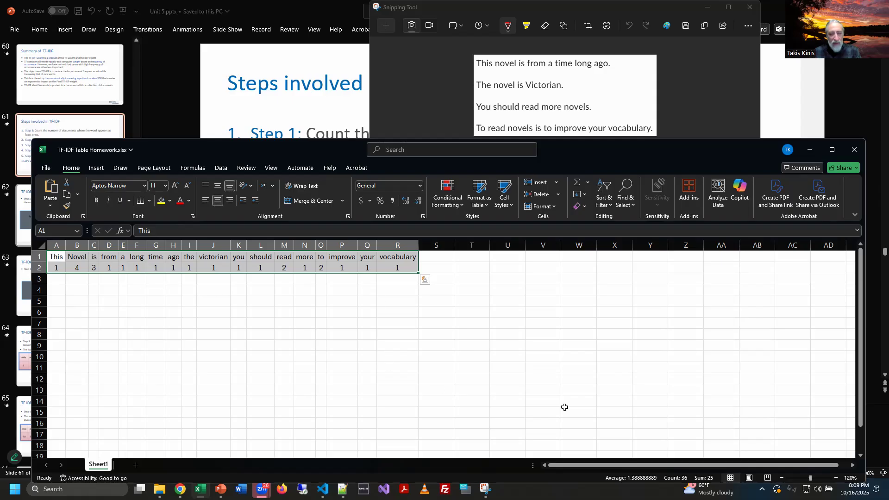
click(837, 478)
click(837, 478)
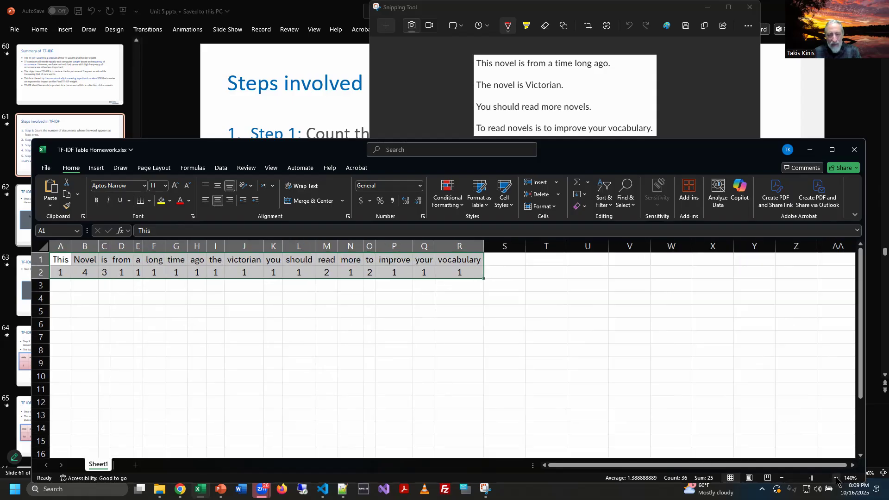
click(502, 377)
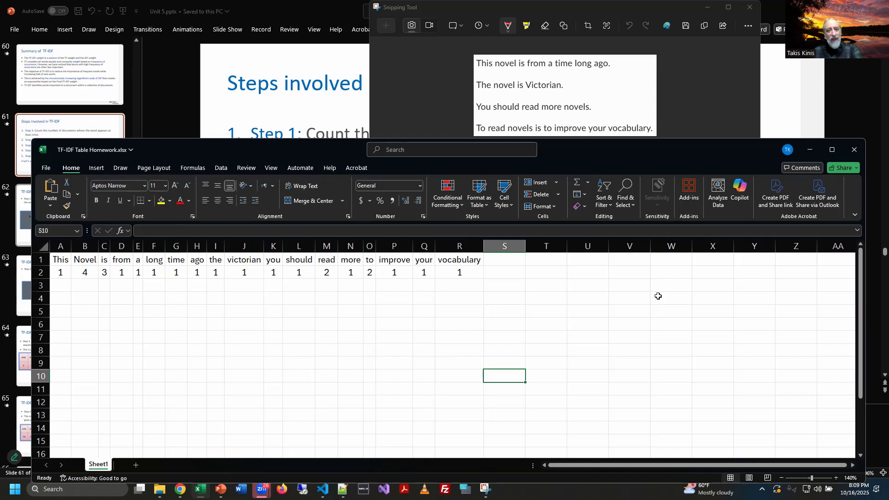
Switch to the Unit 5 presentation in PowerPoint, review the TF-IDF Step 3 and Step 4 slides, and return to the Excel workbook.
click(245, 6)
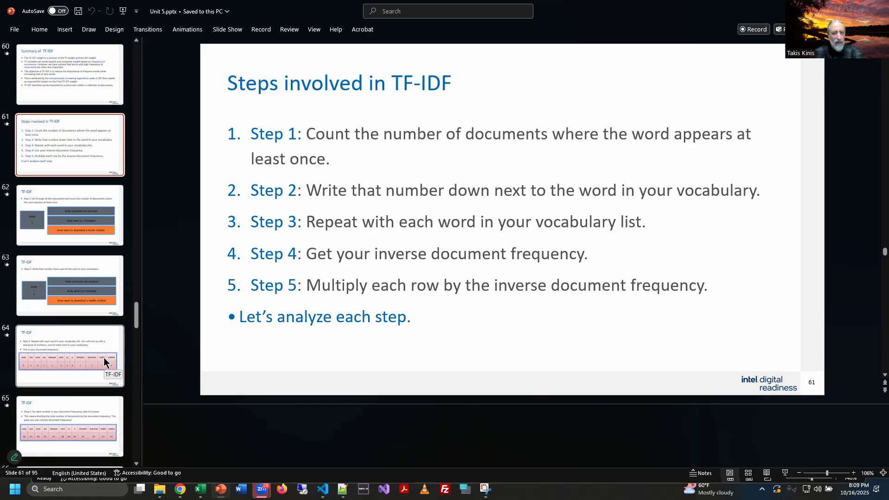
scroll(104, 358, down, 1)
click(75, 290)
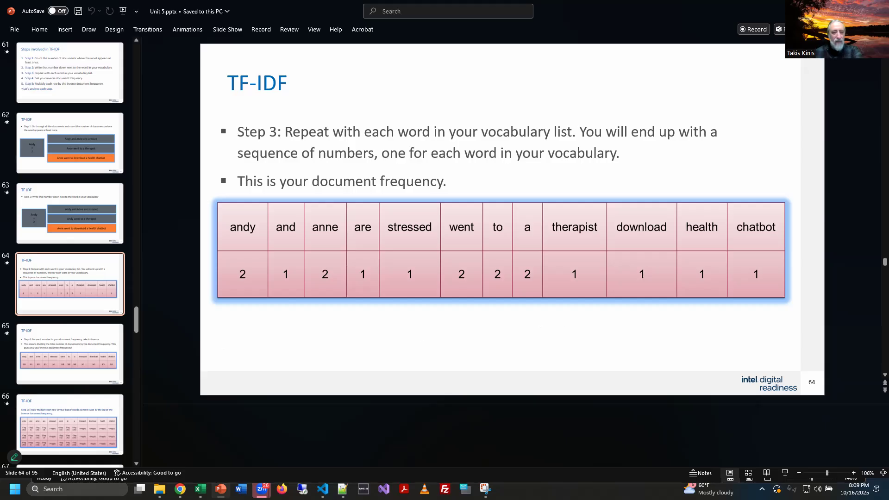
click(50, 342)
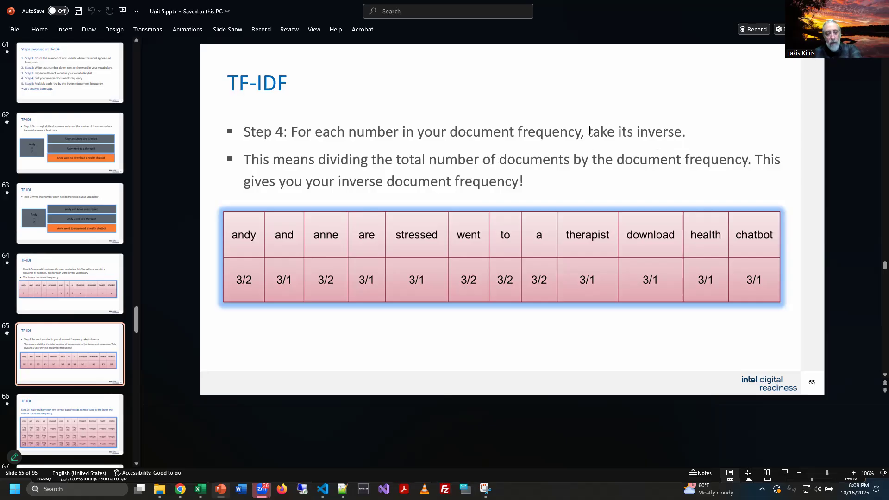
key(alt+Tab)
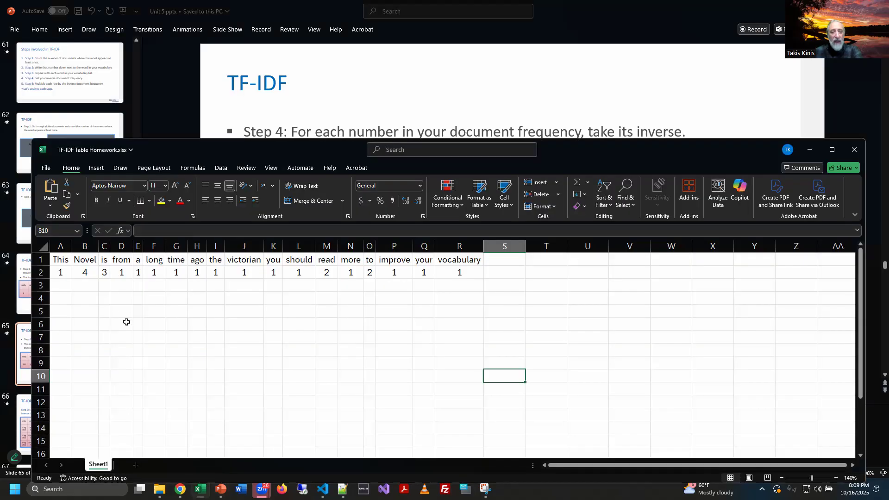
Try to enter 4/1 as the inverse document frequency of This in cell A3.
click(61, 286)
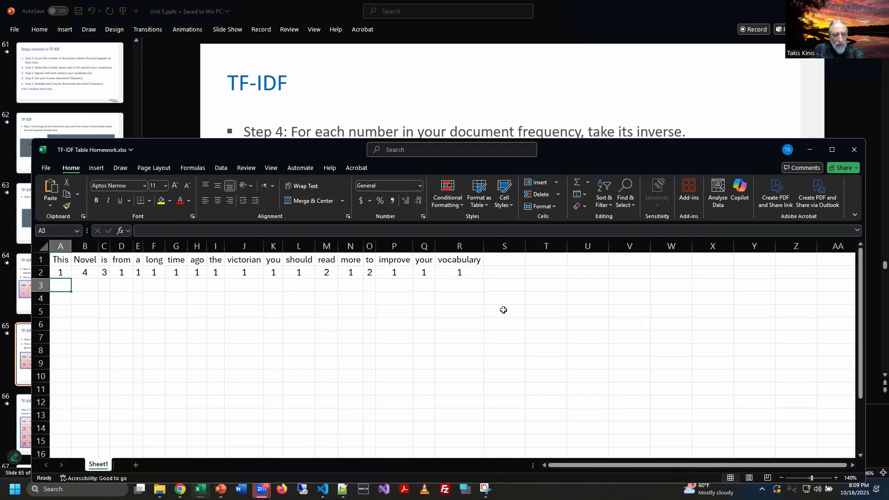
text(4/1)
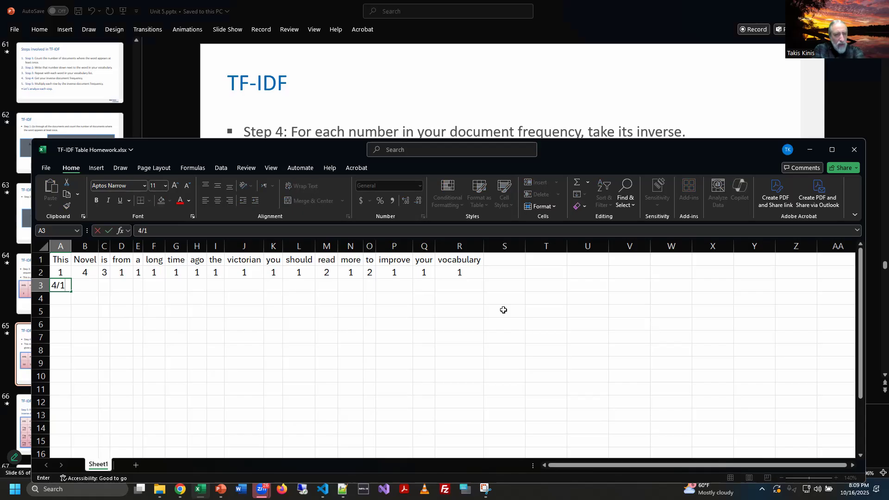
key(Tab)
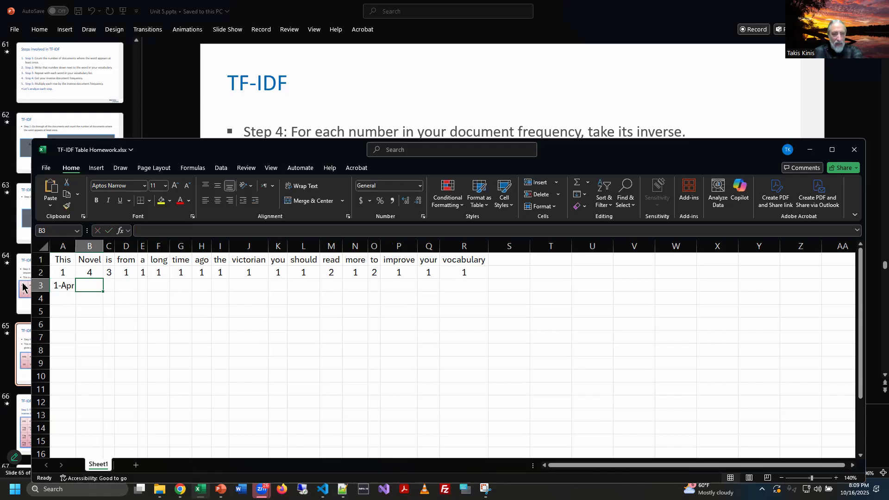
Format cell A3 as Text and enter 4/1 as its inverse document frequency.
key(Left)
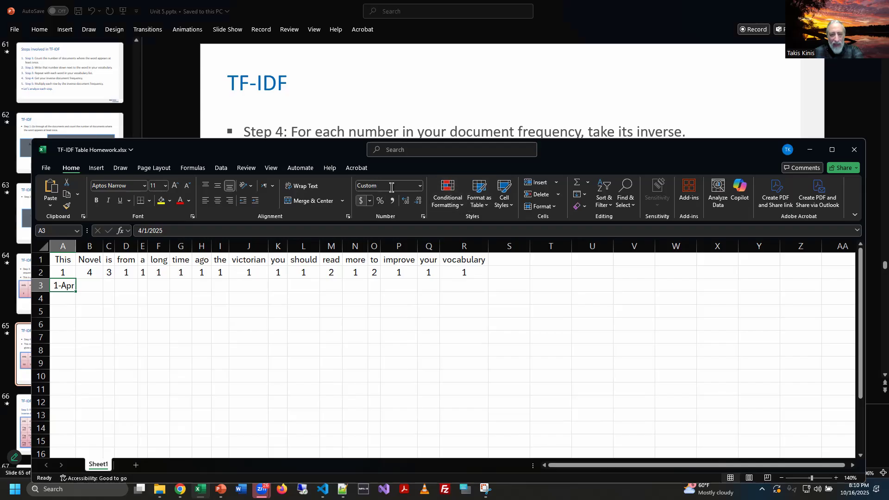
click(420, 186)
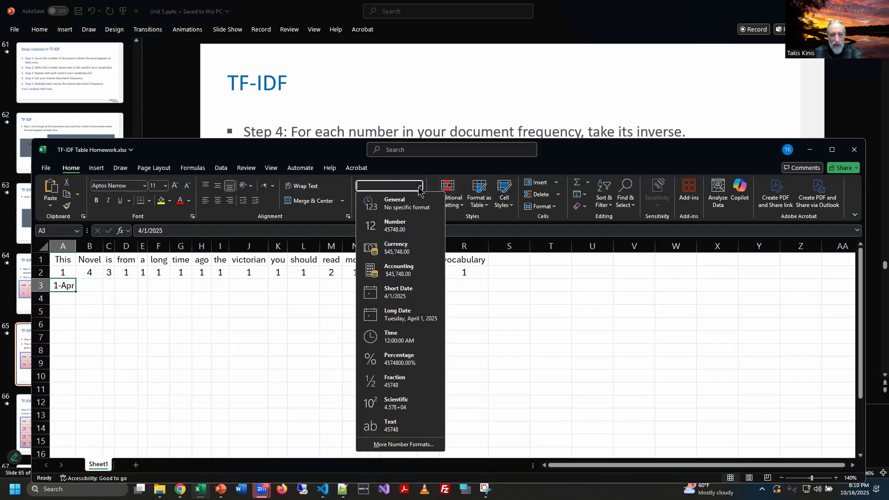
click(400, 426)
text(4/1)
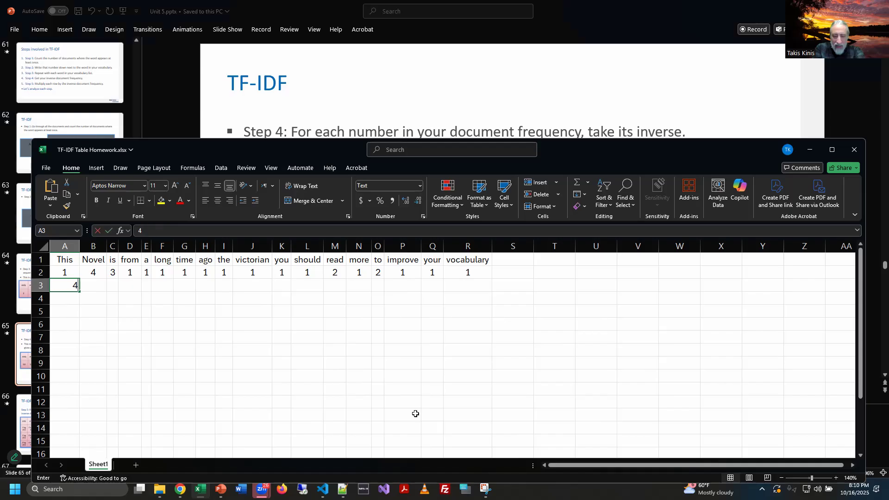
key(Return)
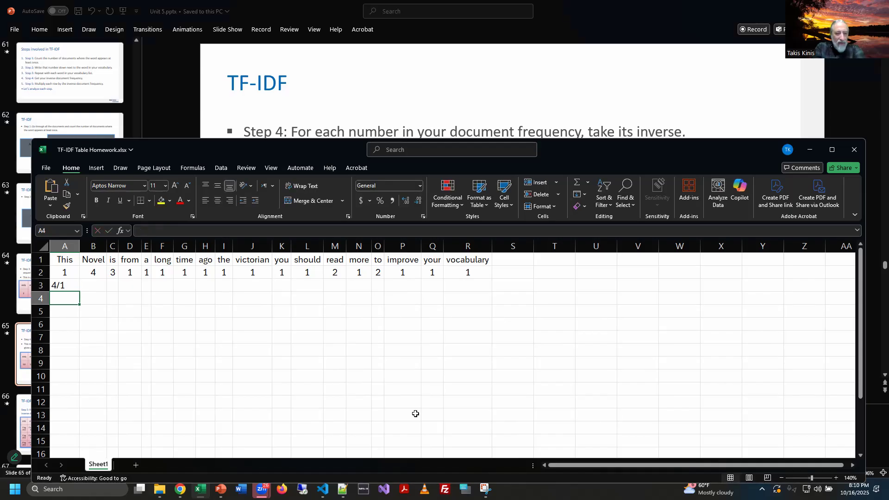
Try to enter 4/4 as the inverse document frequency of Novel in cell B3.
key(Up)
key(Right)
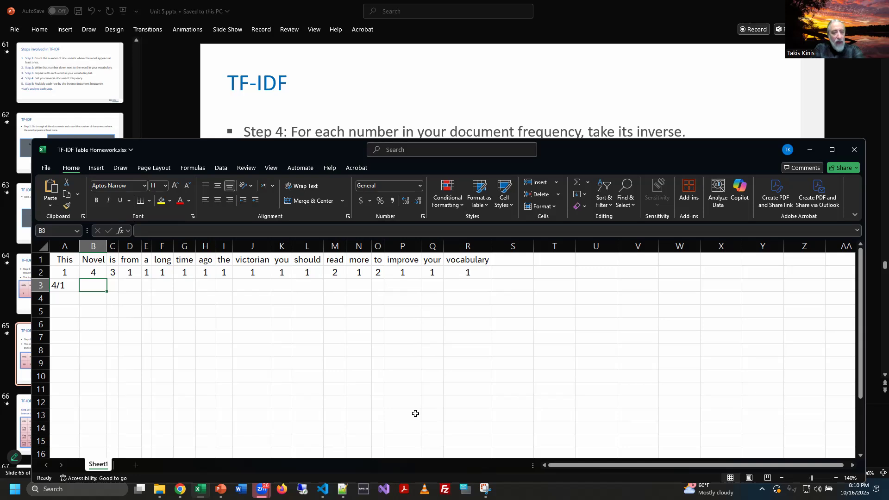
text(4/1)
key(Tab)
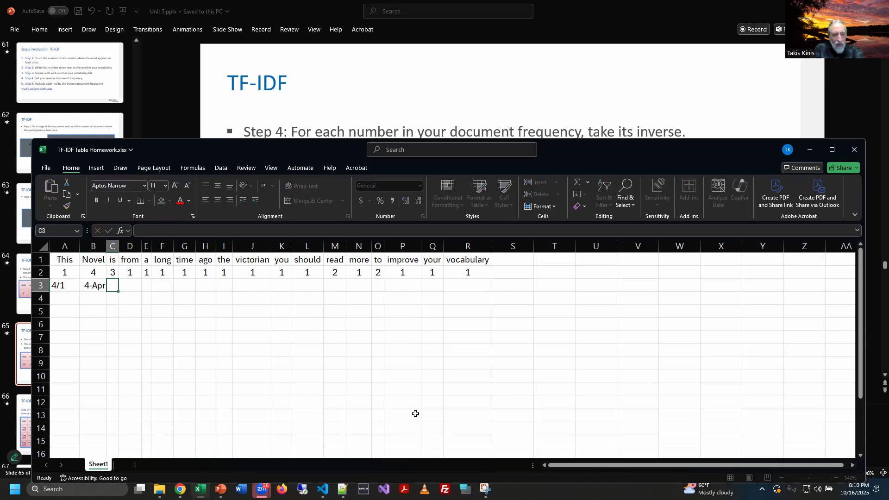
Copy the Text formatting of cell A3 across row 3 through cell R3.
key(Left)
key(Left)
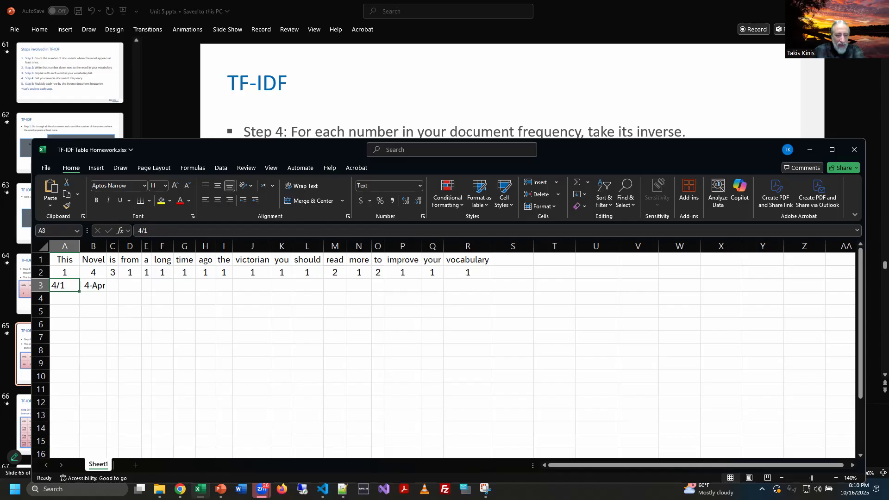
click(67, 205)
drag(57, 286, 477, 287)
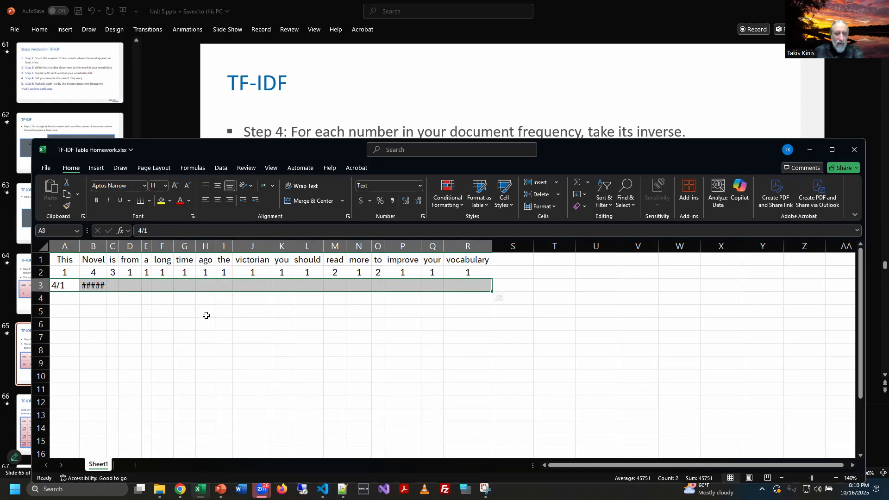
Enter the inverse document frequencies 4/4, 4/3 and 4/1 for Novel, is and from in cells B3 to D3.
click(105, 288)
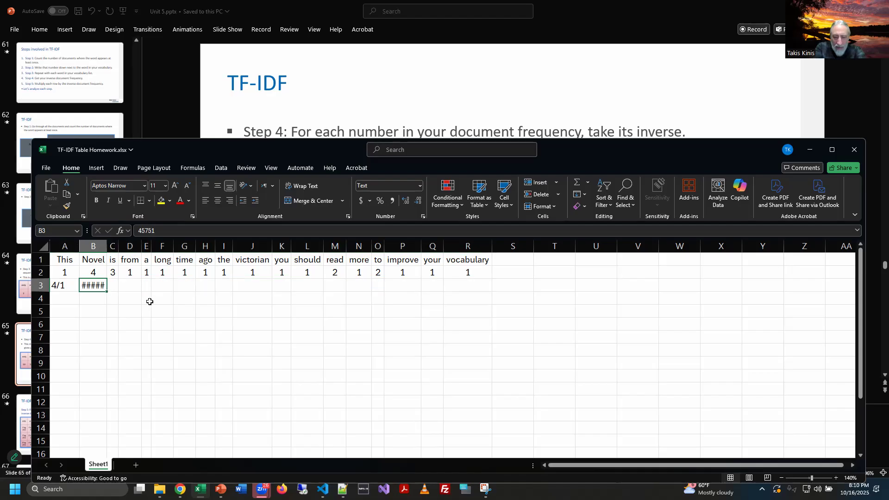
text(4/4)
key(ctrl+Return)
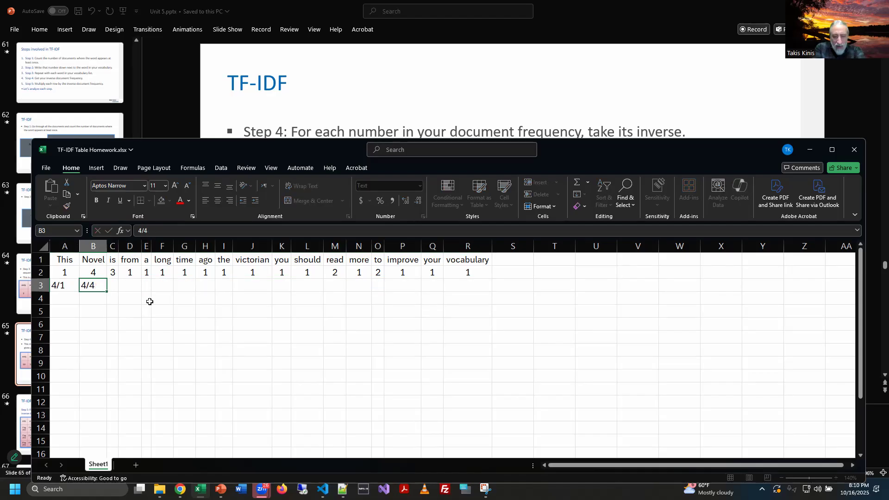
key(Tab)
text(4/3)
key(Tab)
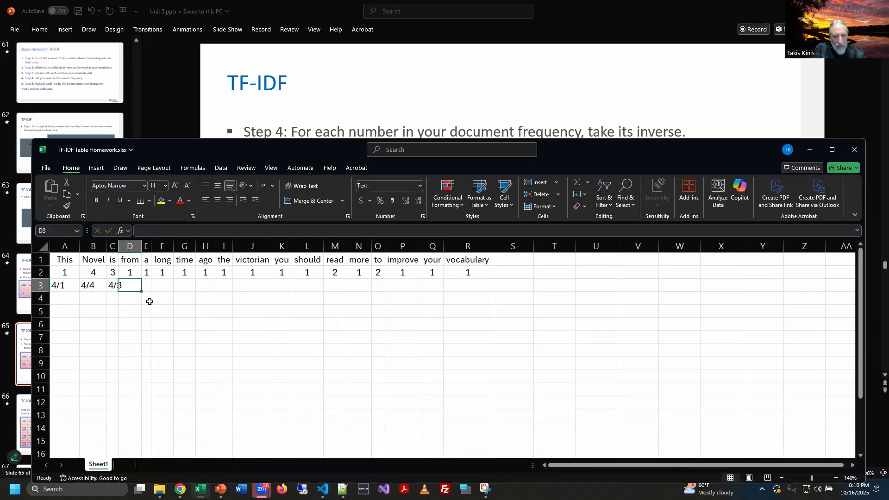
text(4/1)
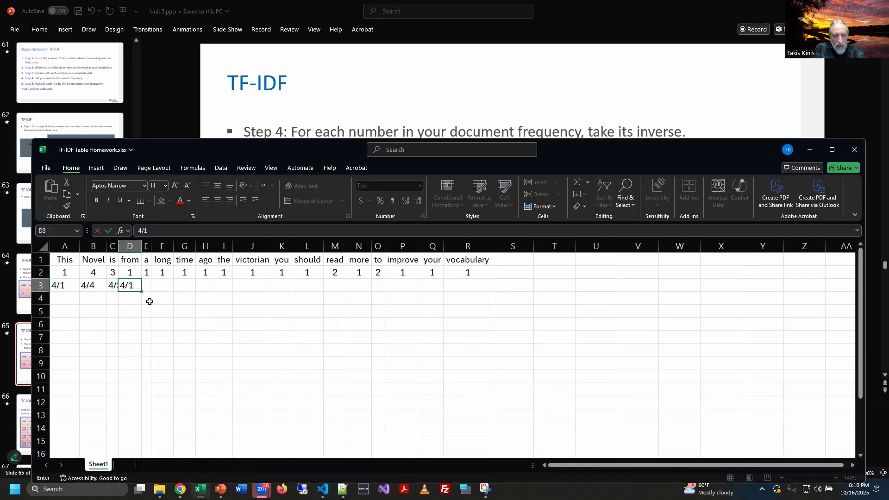
key(Tab)
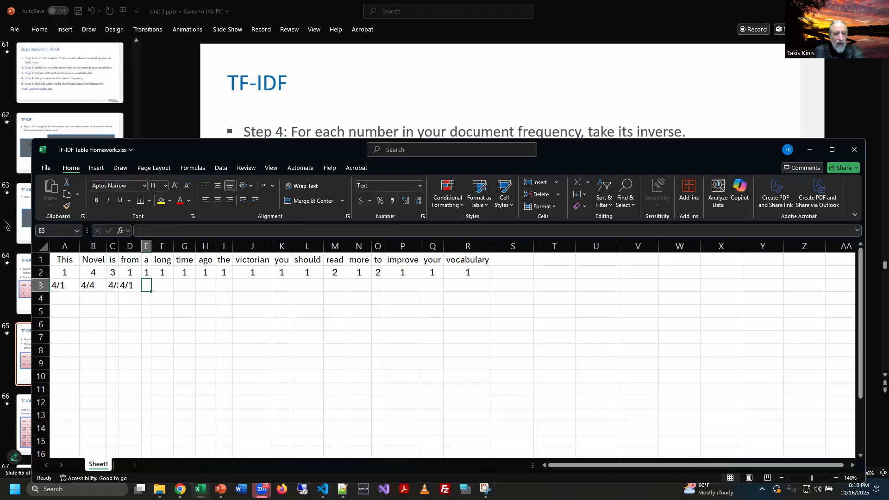
Give columns A to R one wider, equal width so that the fractions in row 3 fit.
drag(71, 242, 517, 245)
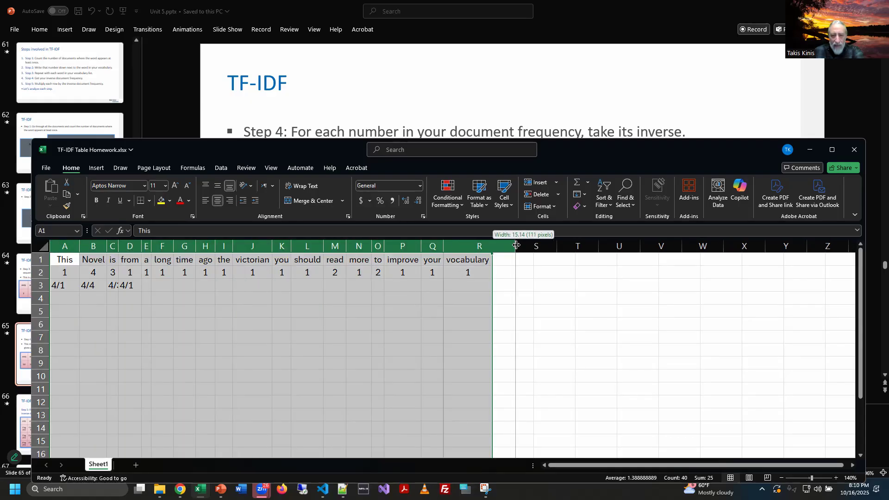
drag(123, 247, 86, 253)
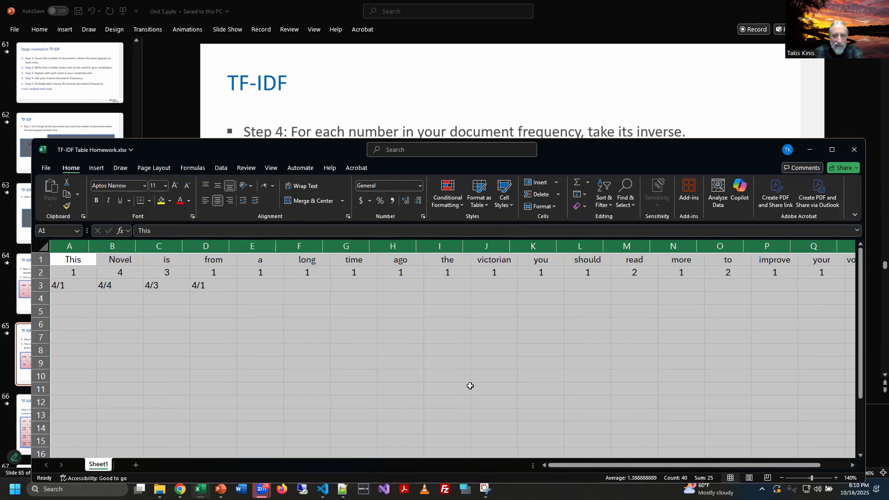
click(741, 336)
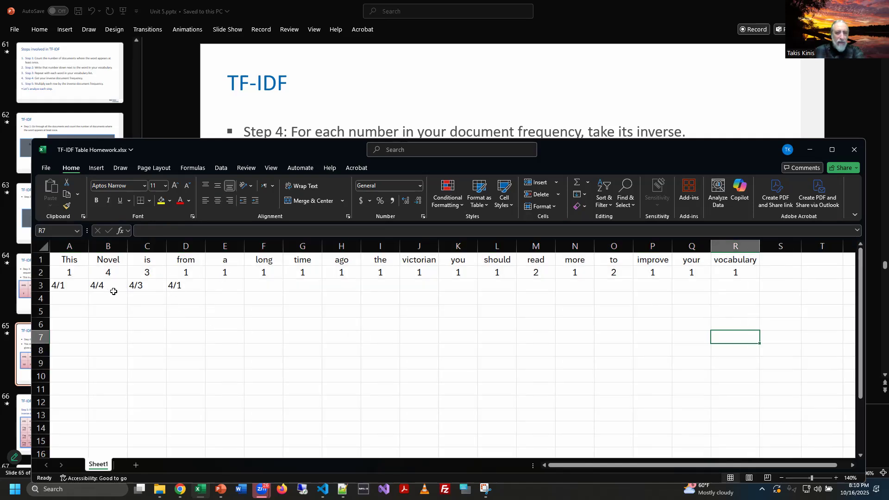
Center the inverse document frequency row in cells A3 to R3.
drag(65, 285, 736, 284)
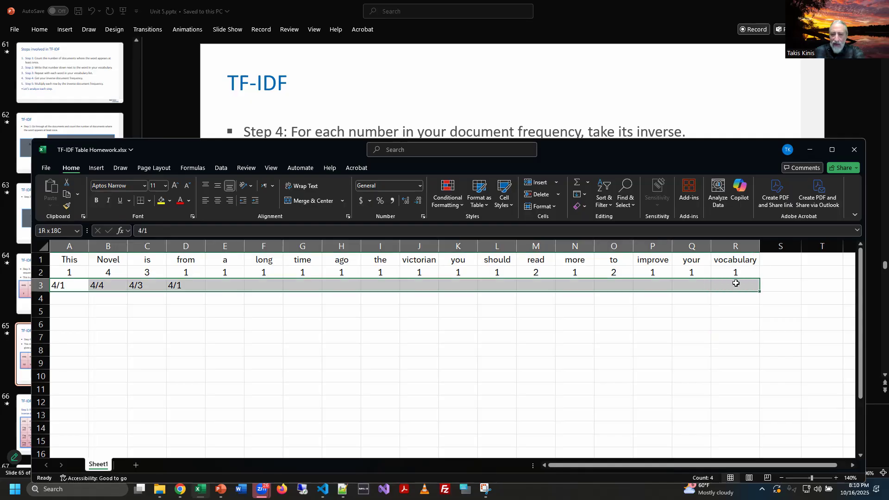
click(217, 201)
click(216, 348)
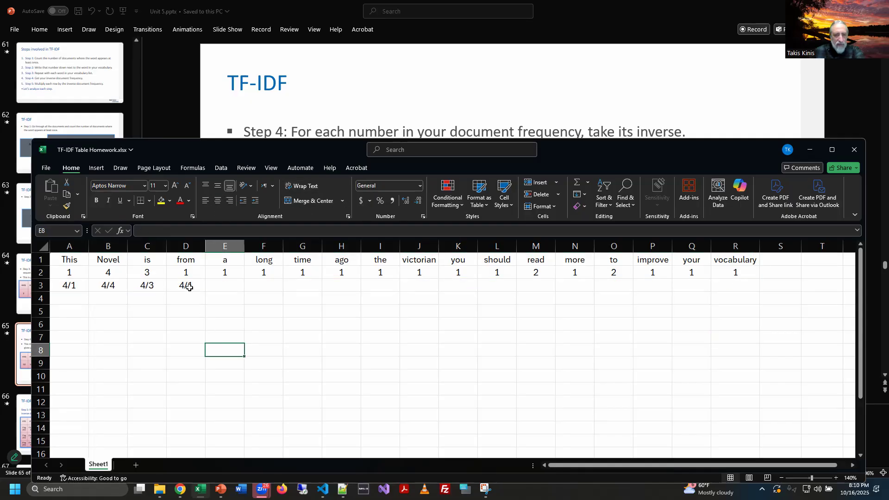
Copy the 4/1 value from cell D3 into cells E3 to L3, for the words from a to should.
click(186, 285)
key(ctrl+c)
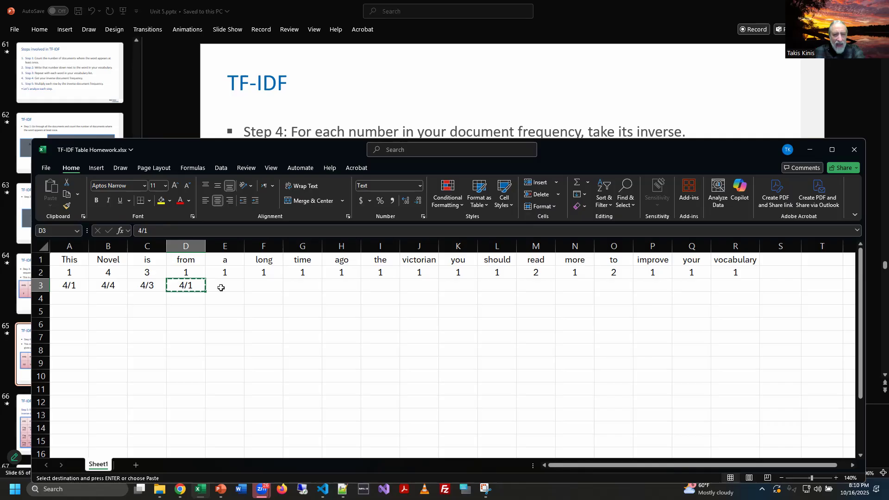
click(225, 286)
key(ctrl+v)
key(Right)
key(ctrl+v)
key(Right)
key(ctrl+v)
key(Right)
key(ctrl+v)
key(Right)
key(ctrl+v)
key(Right)
key(ctrl+v)
key(Right)
key(ctrl+v)
key(Right)
key(ctrl+v)
key(Right)
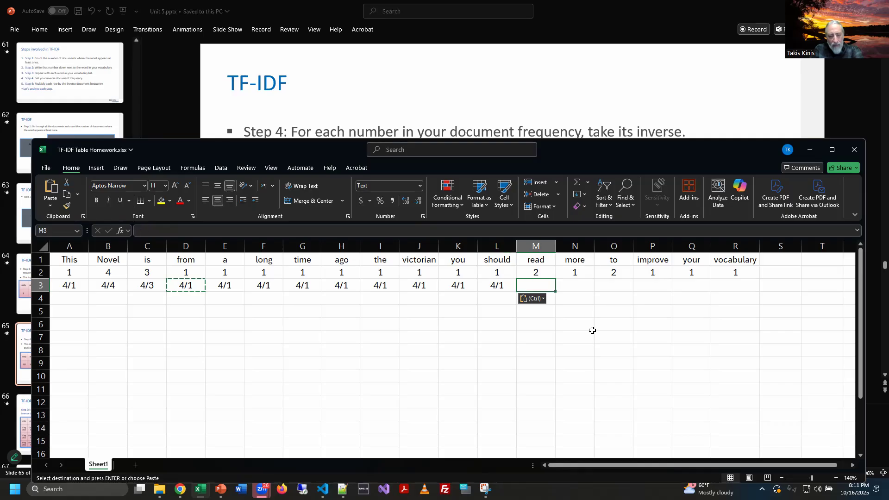
Enter 4/2 as the inverse document frequency of read in cell M3.
text(4/)
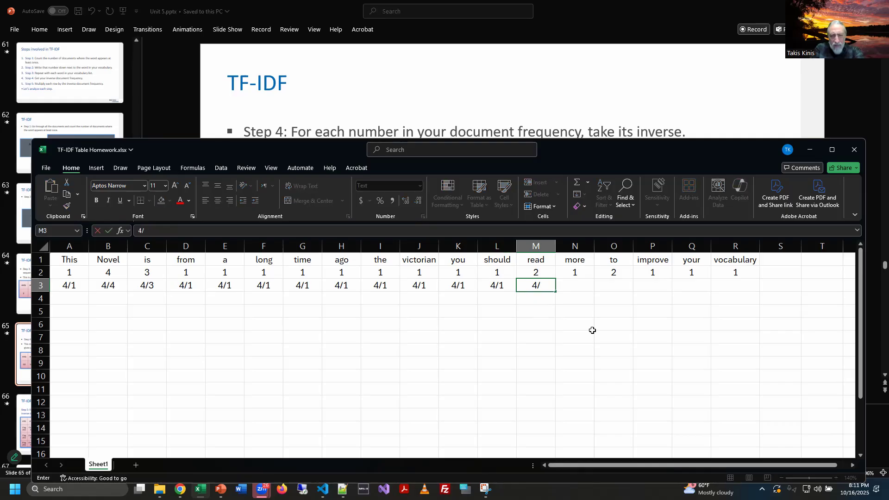
text(2)
key(Right)
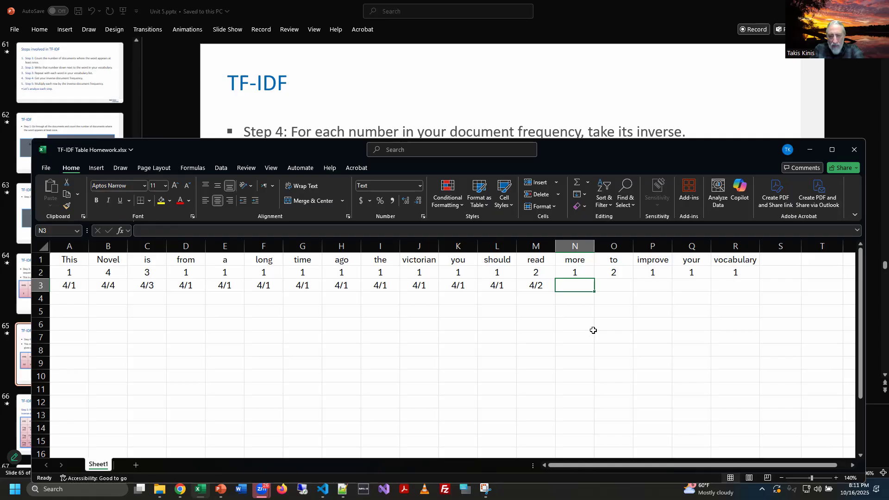
Copy the 4/1 value from cell L3 into cells N3, P3, Q3 and R3, for more, improve, your and vocabulary.
click(504, 288)
key(ctrl+c)
click(574, 285)
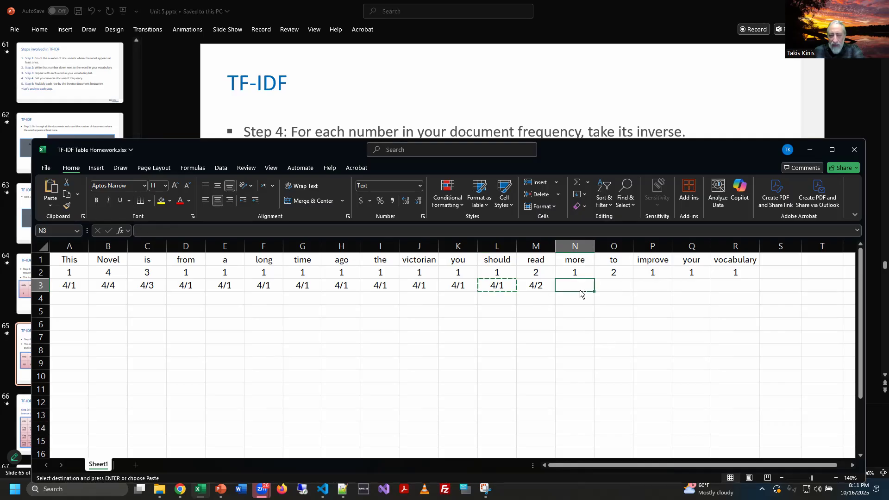
key(ctrl+v)
click(655, 288)
key(ctrl+v)
click(690, 285)
key(ctrl+v)
click(734, 284)
key(ctrl+v)
Copy the 4/2 value from cell M3 into cell O3, for the word to.
click(538, 290)
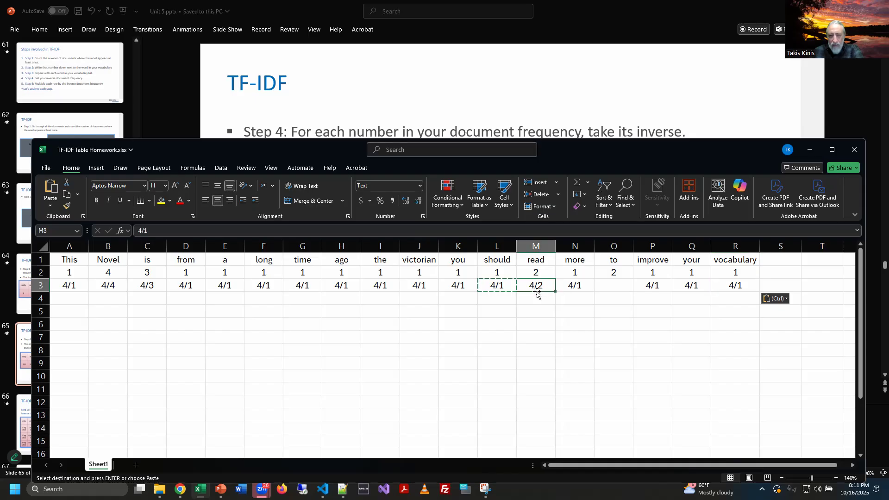
key(ctrl+c)
click(621, 290)
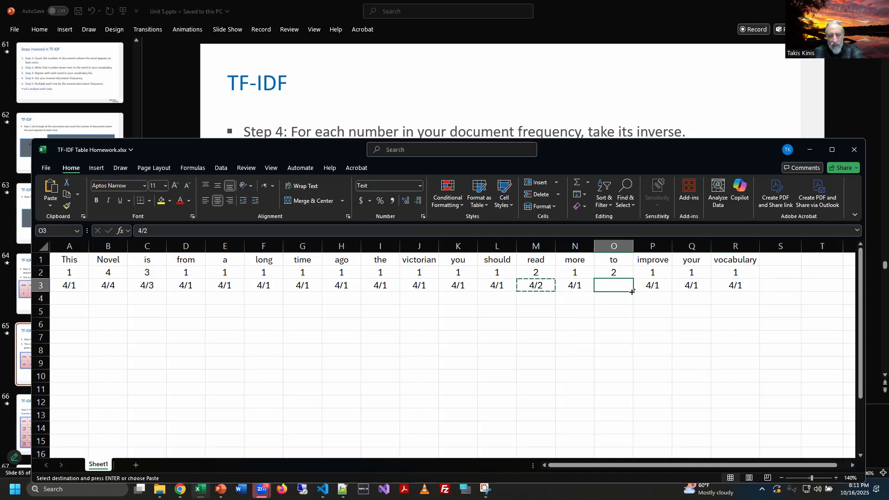
key(ctrl+v)
click(632, 327)
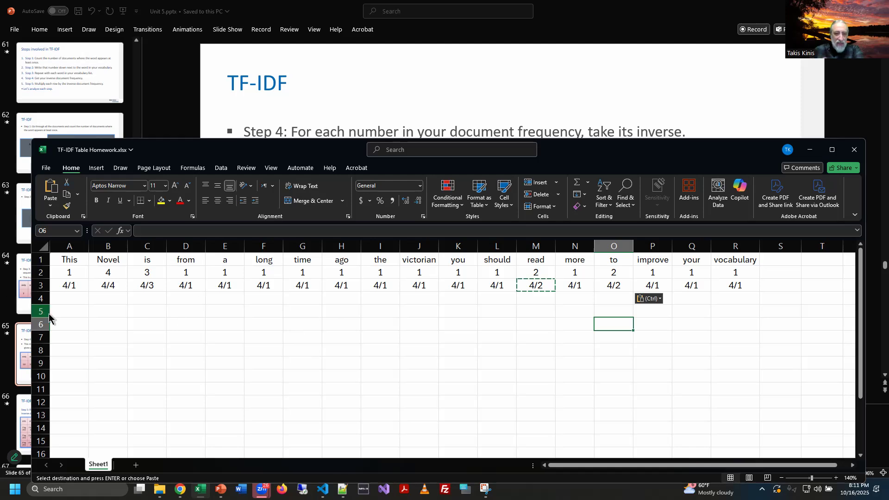
Switch to PowerPoint to review slide 65 on inverse document frequency, and return to the Excel workbook.
click(23, 327)
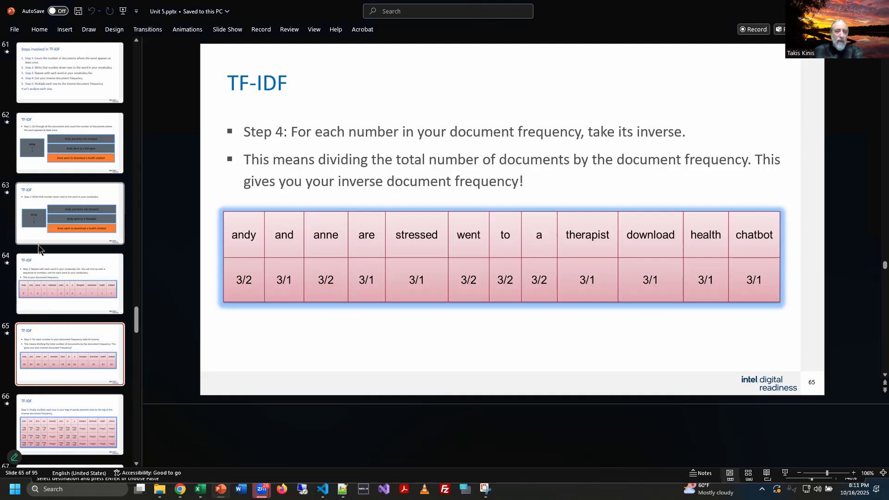
click(69, 353)
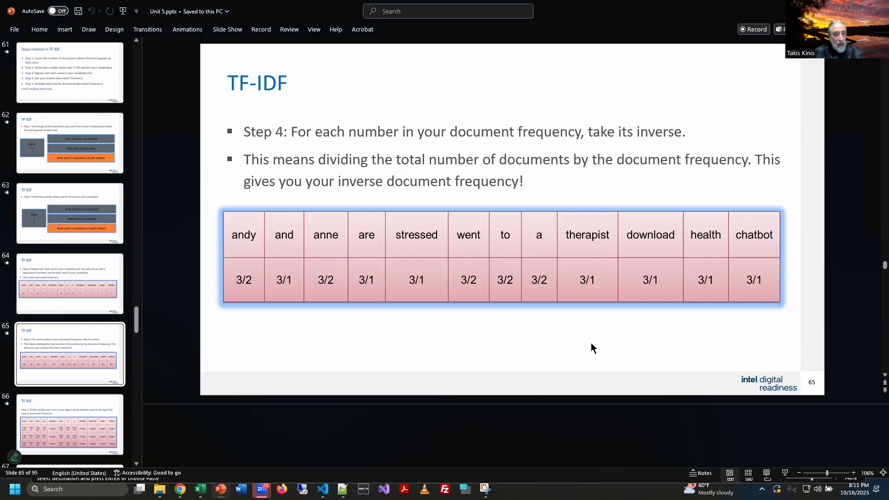
key(alt+Tab)
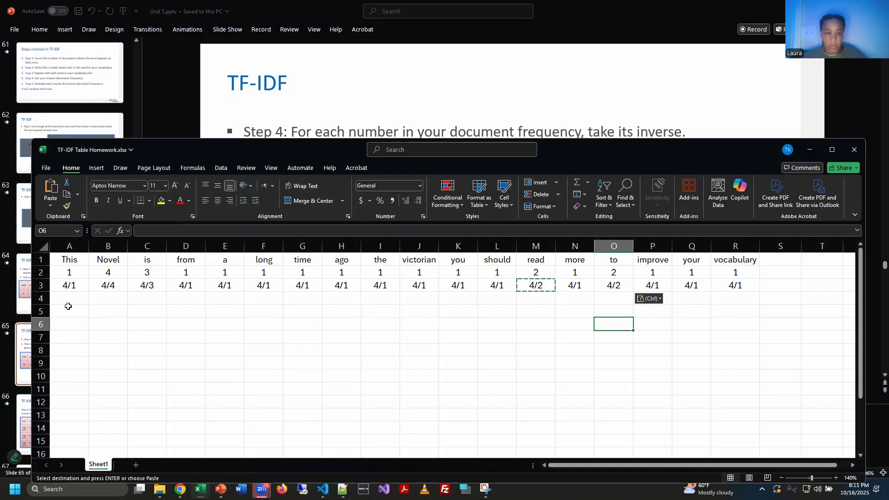
Enter the formula =4/1 in cell A4 to calculate the inverse document frequency of This.
click(67, 302)
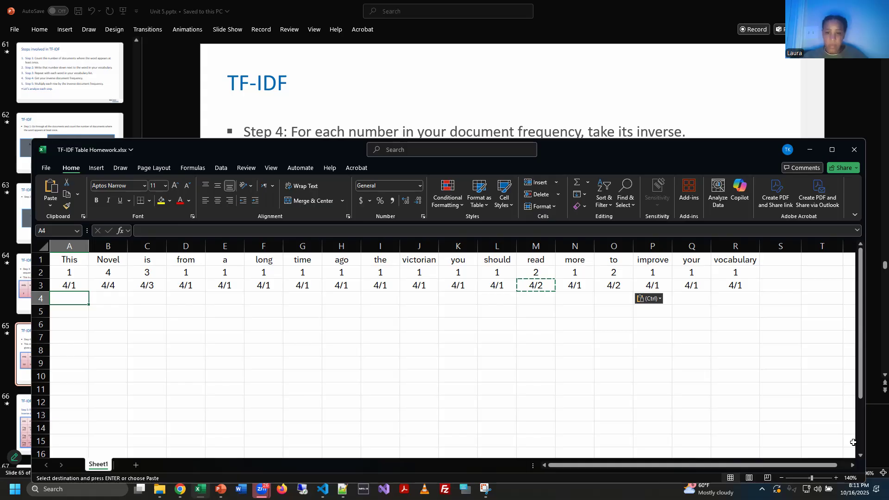
text(=4/1)
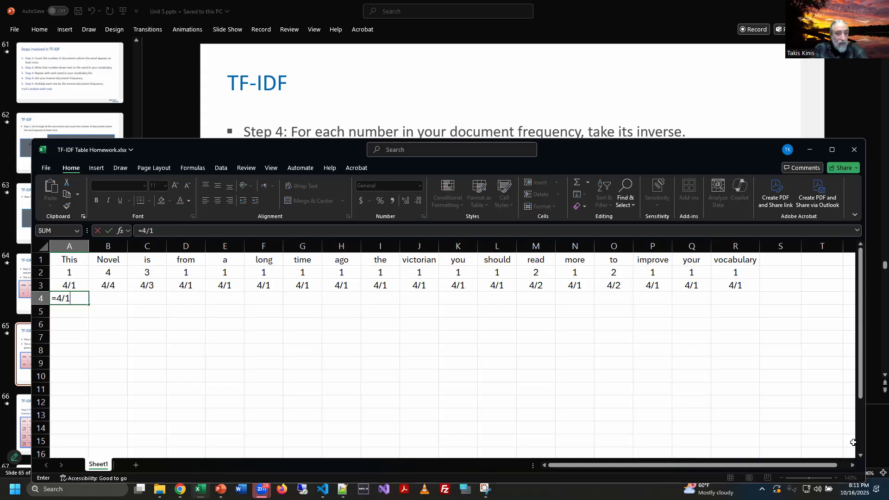
key(Return)
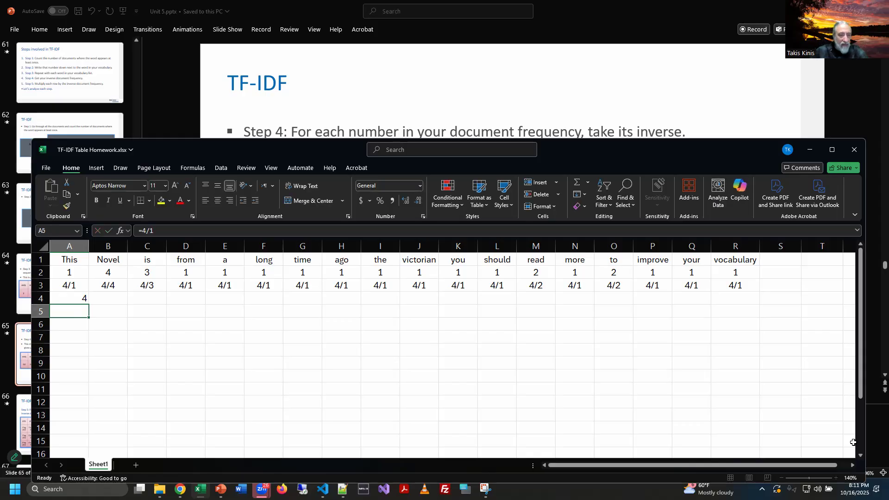
Copy the formula from cell A4 into cells D4 to L4, for the words from through should.
click(58, 300)
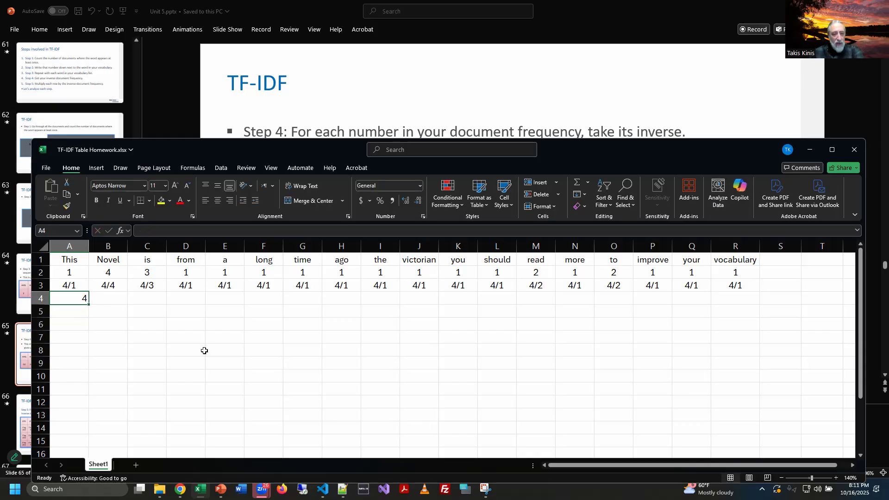
key(ctrl+c)
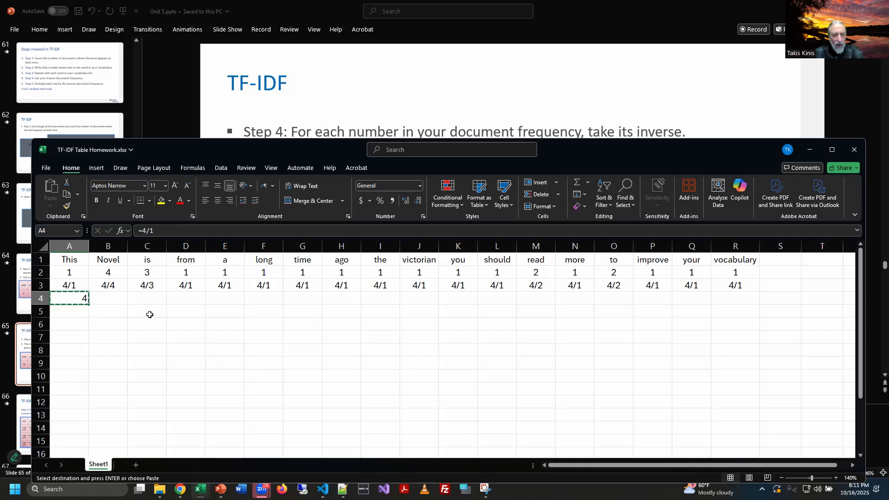
click(195, 299)
key(ctrl+v)
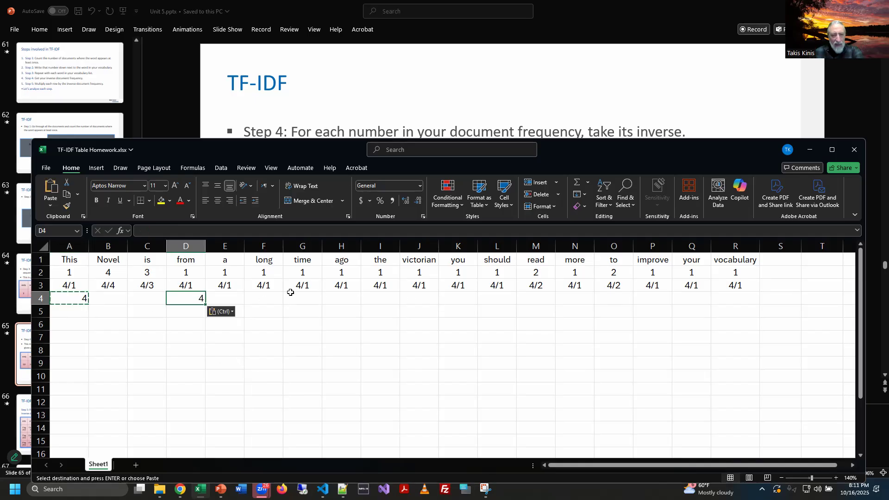
click(224, 302)
key(ctrl+v)
click(264, 298)
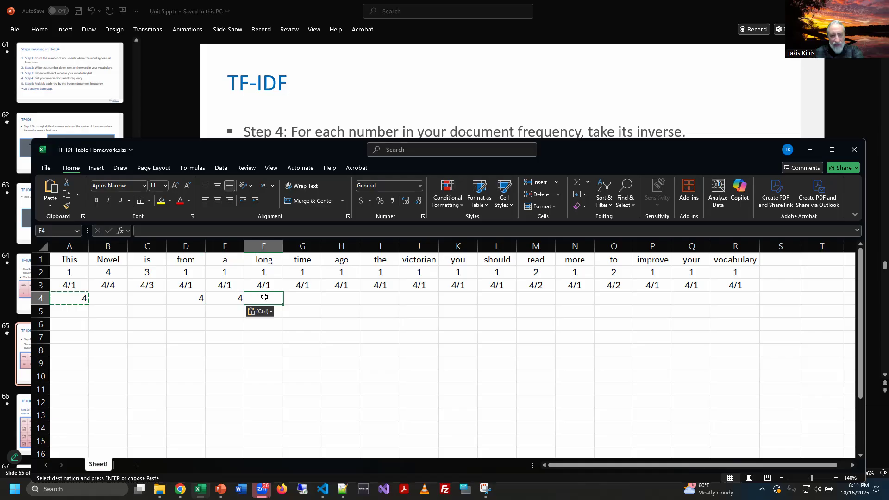
key(ctrl+v)
click(303, 300)
key(ctrl+v)
click(337, 300)
key(ctrl+v)
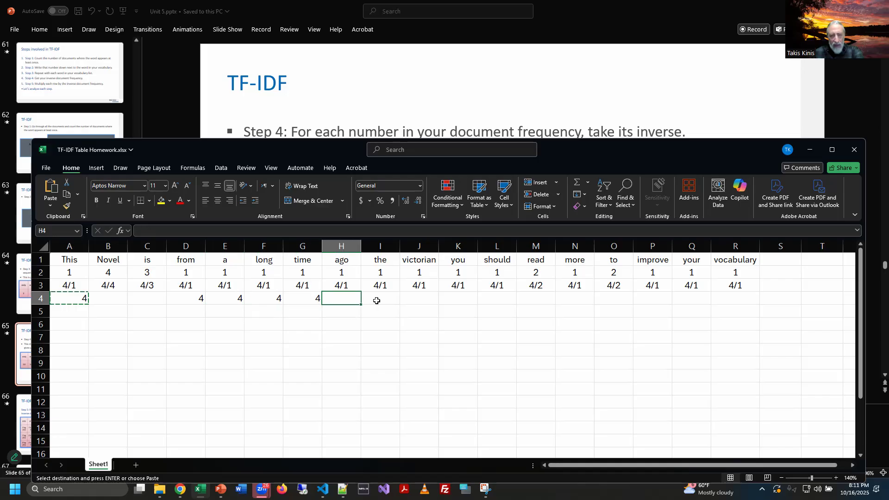
click(377, 300)
key(ctrl+v)
click(412, 300)
key(ctrl+v)
click(470, 300)
key(ctrl+v)
click(489, 300)
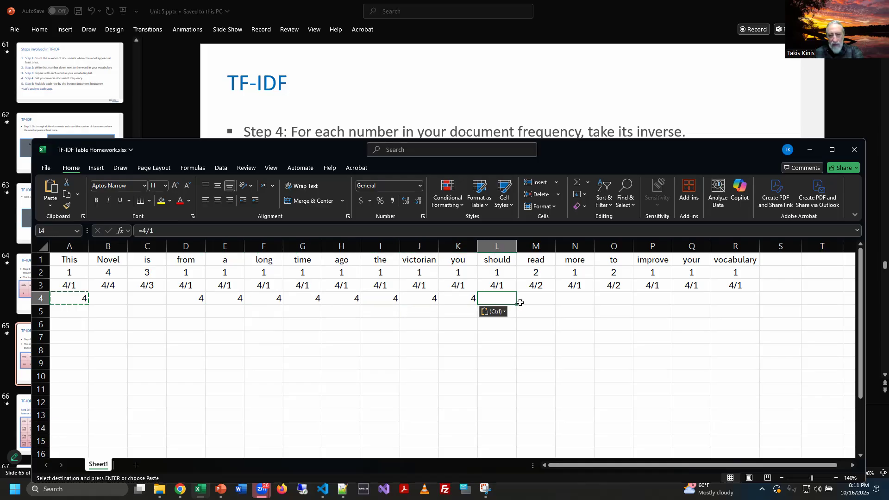
key(ctrl+v)
Paste the copied A4 formula into cells N4, P4, Q4 and R4, for more, improve, your and vocabulary.
click(576, 308)
click(576, 298)
key(ctrl+v)
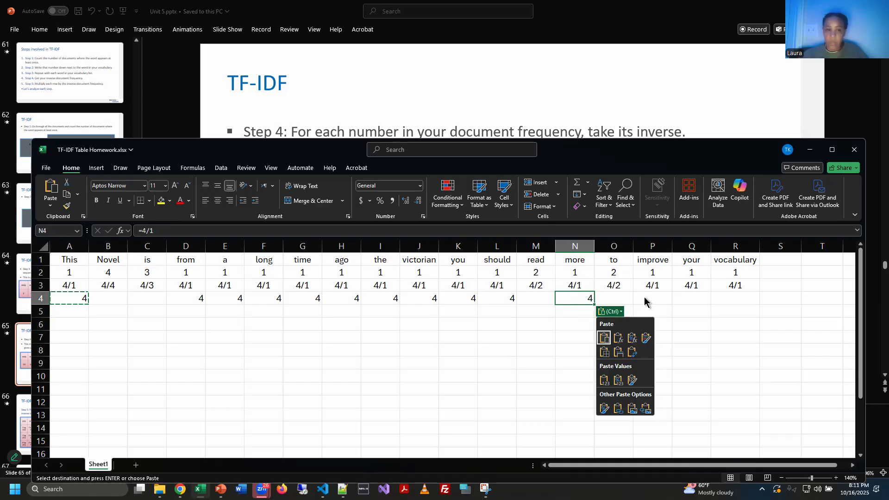
click(657, 300)
key(ctrl+v)
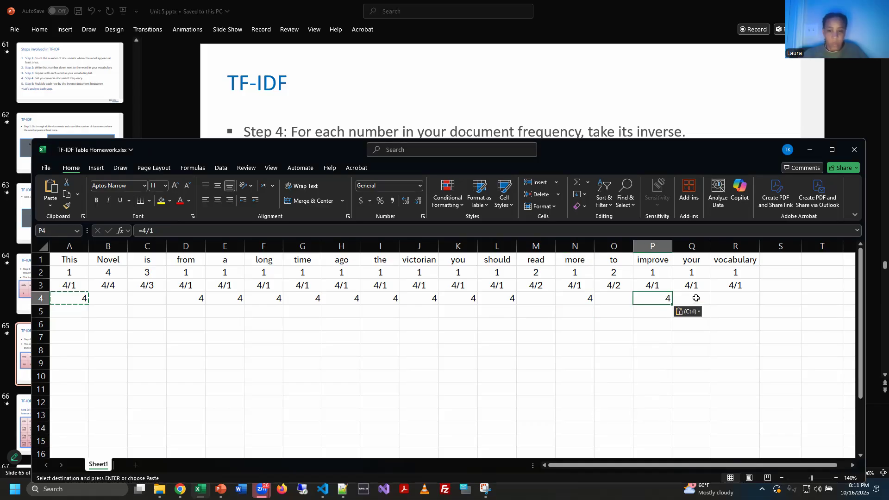
click(695, 299)
key(ctrl+v)
click(742, 300)
key(ctrl+v)
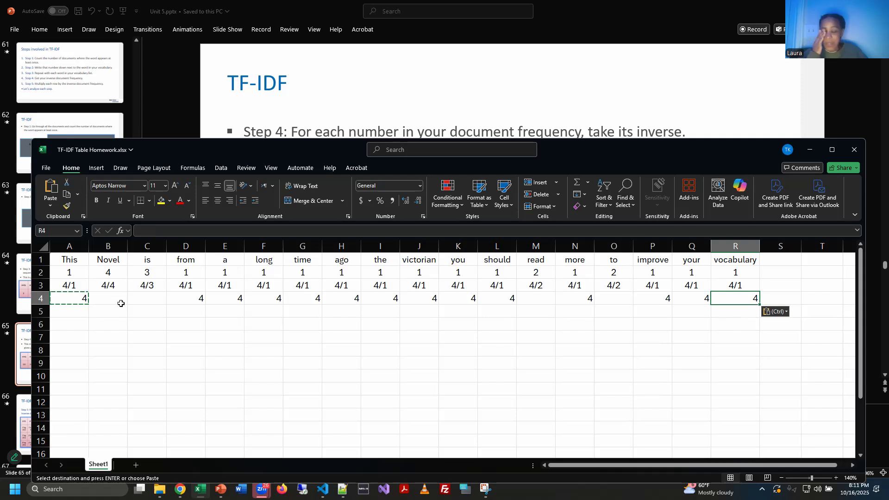
Center the calculated values in cells A4 to R4.
click(303, 324)
drag(66, 297, 741, 299)
click(218, 201)
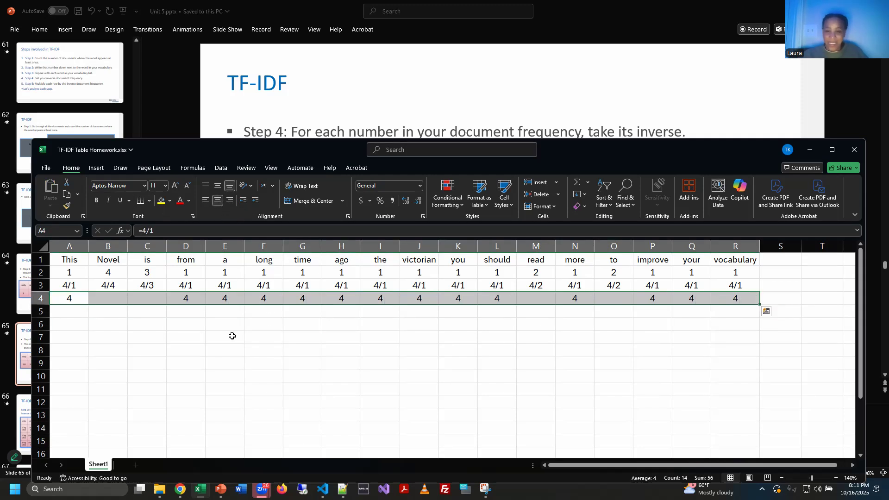
click(250, 360)
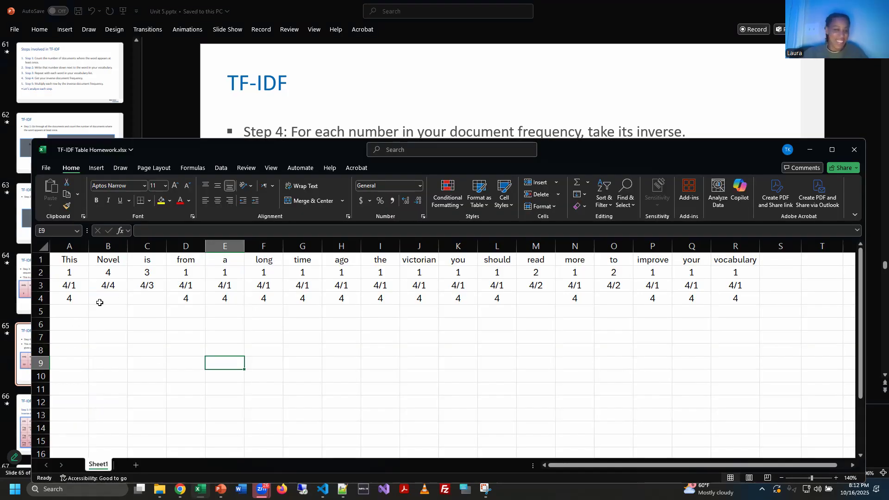
Enter the formula =4/4 in cell B4 for Novel, leaving cell B5 empty.
click(115, 296)
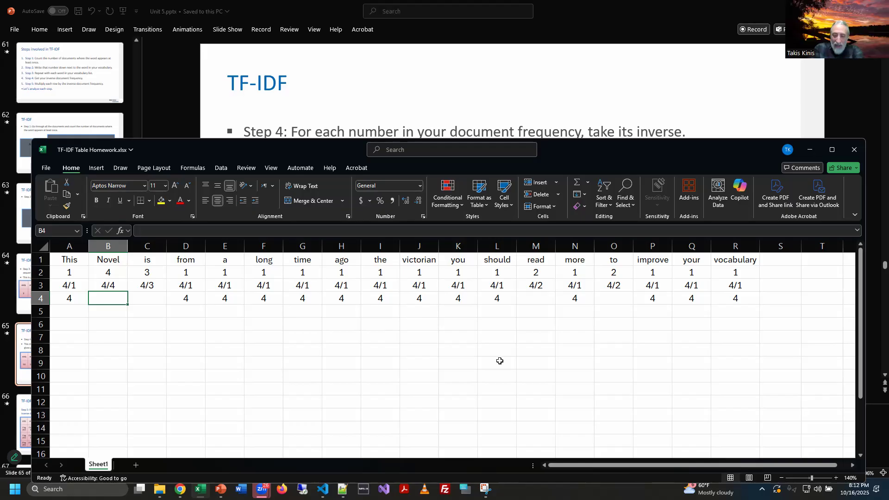
text(=4/4)
key(Return)
text(01)
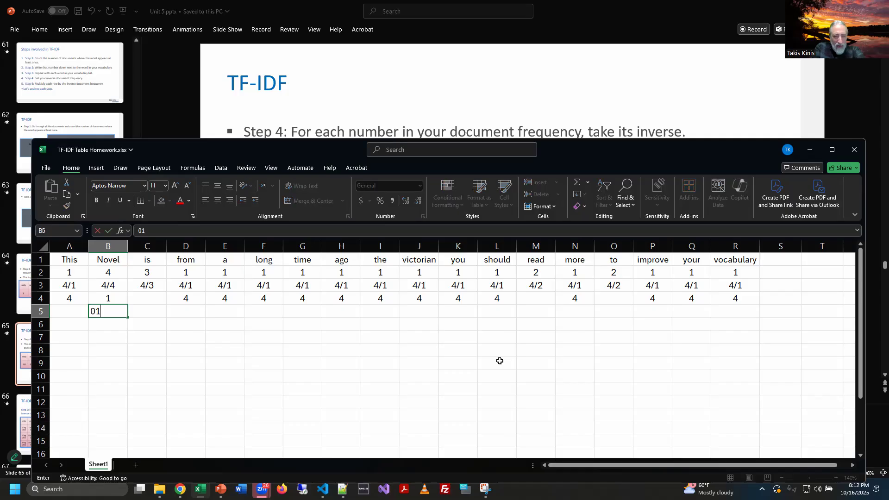
key(Escape)
Enter the formula =4/3 in cell C4 for the word is.
key(Right)
key(Up)
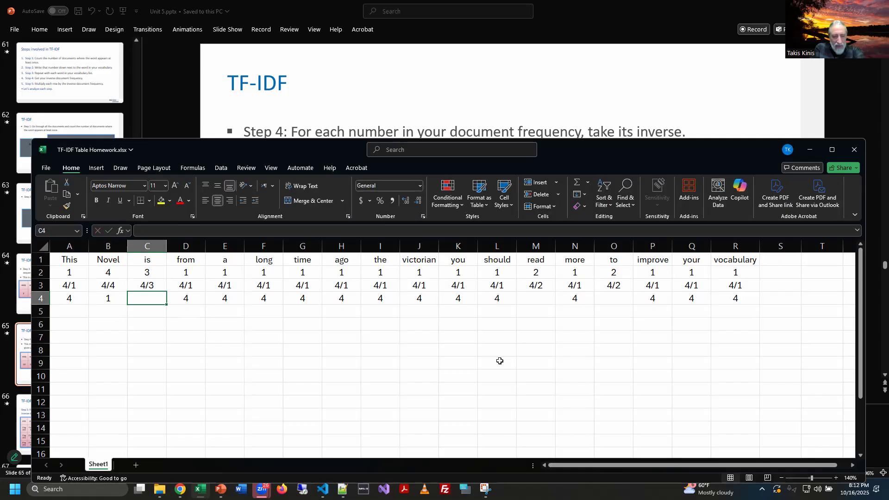
text(=4/3)
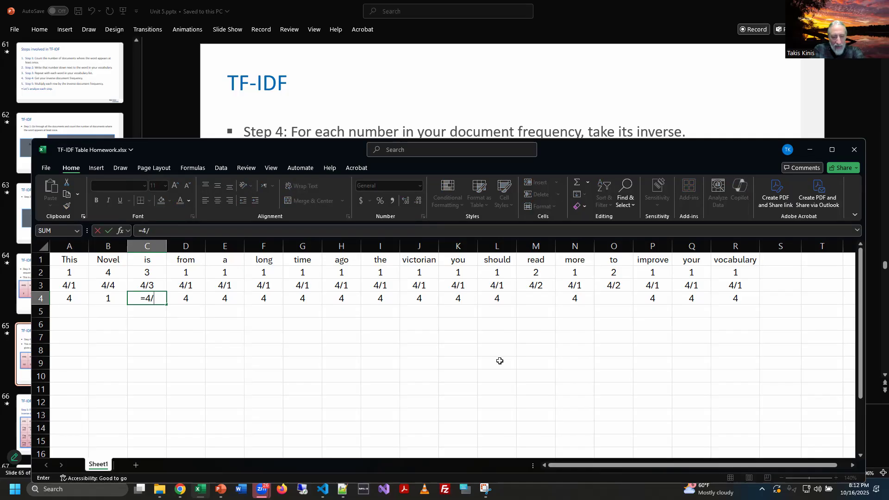
key(Return)
Enter the formula =4/2 in cell M4 for the word read.
key(Right)
key(Right)
key(Right)
key(Right)
key(Right)
key(Right)
key(Right)
key(Right)
key(Right)
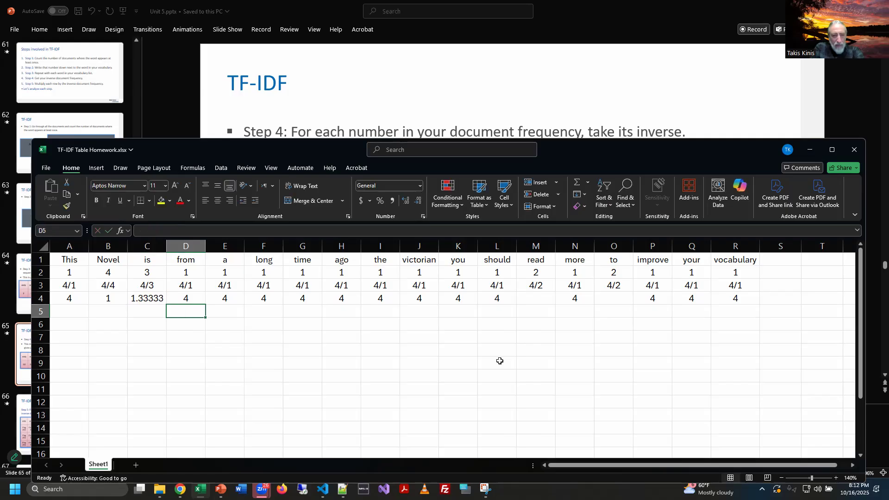
key(Right)
key(Up)
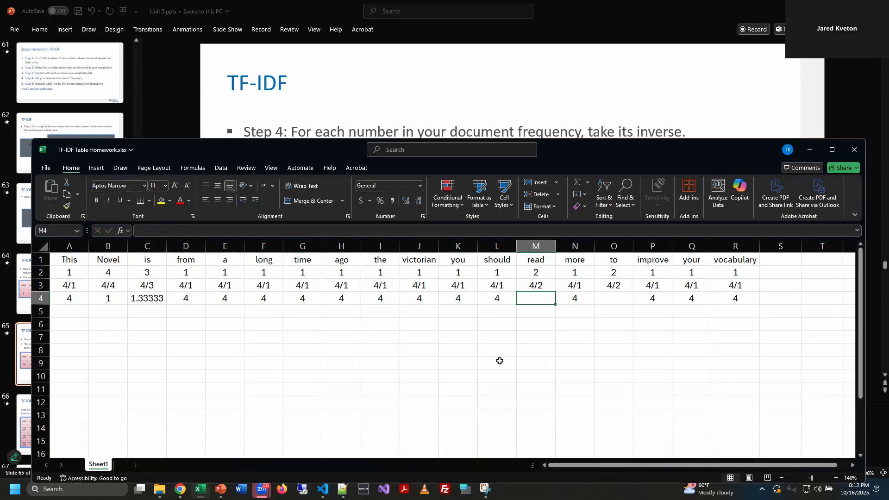
text(=4/2)
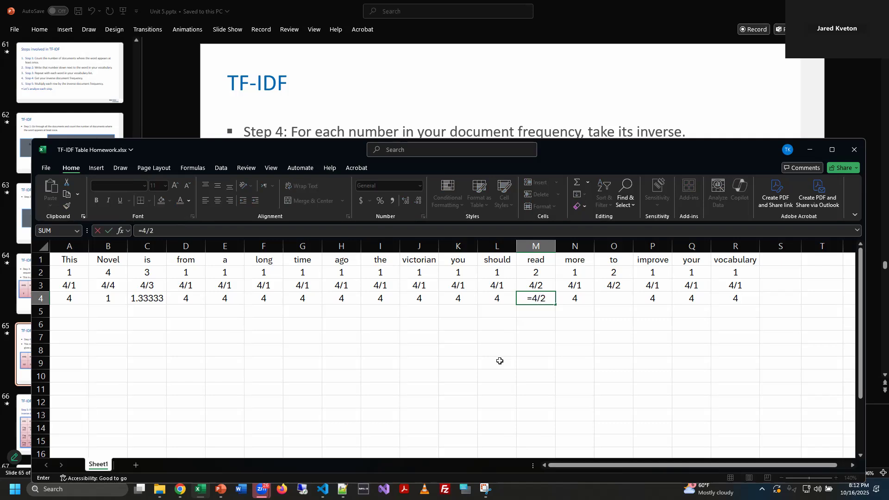
key(Return)
Check the alignment of cells A4 to R4 and the error indicator on cell M4.
drag(78, 298, 747, 296)
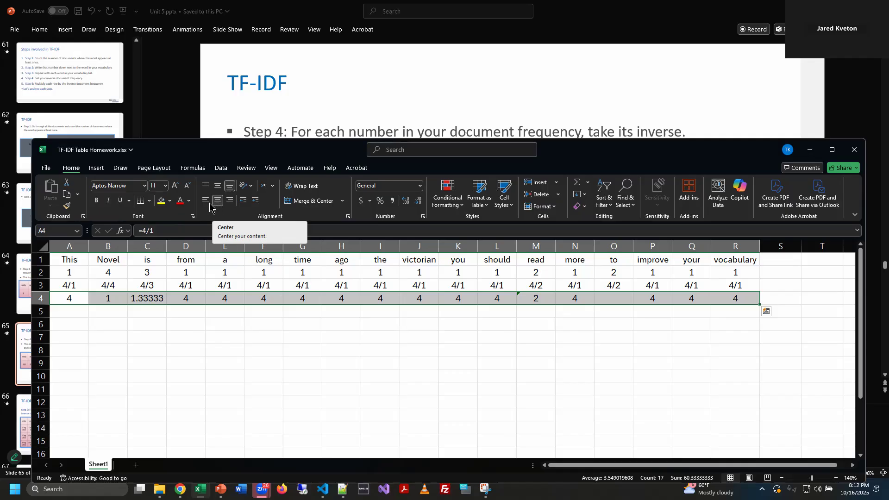
click(624, 349)
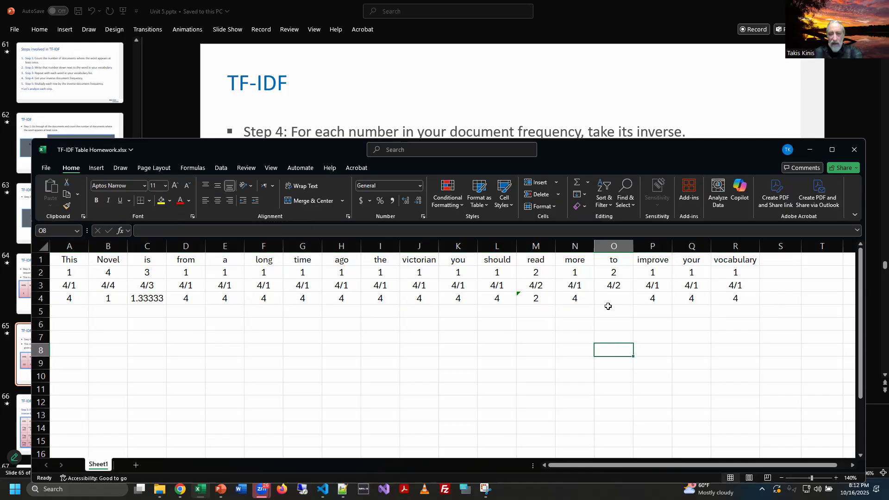
click(535, 298)
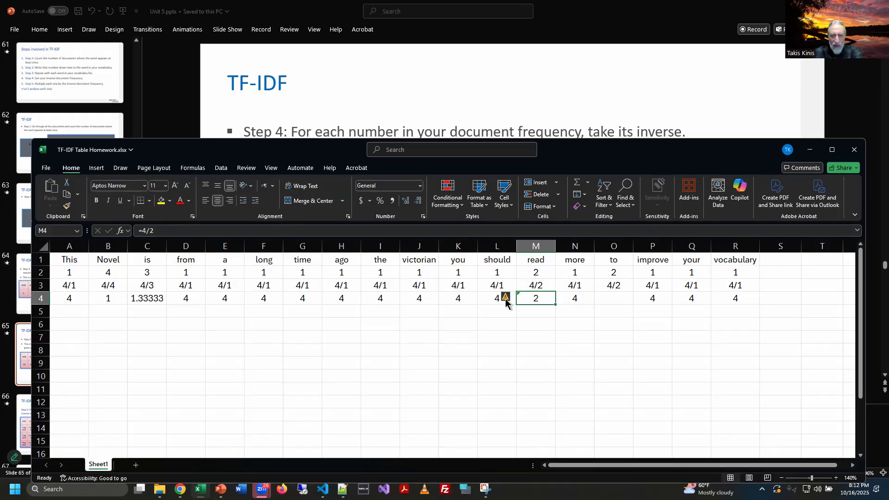
mouse_move(506, 302)
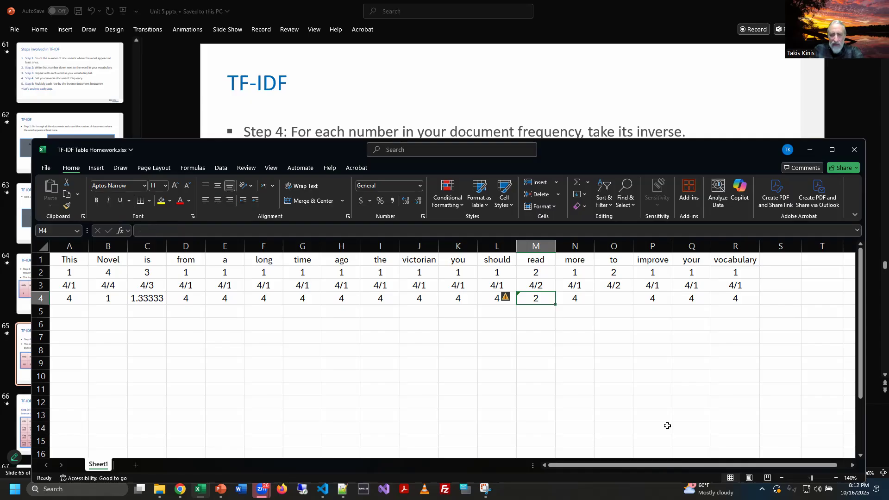
Clear cell M4 under read and re-enter the formula =4/2 in it.
key(Delete)
key(Return)
key(Up)
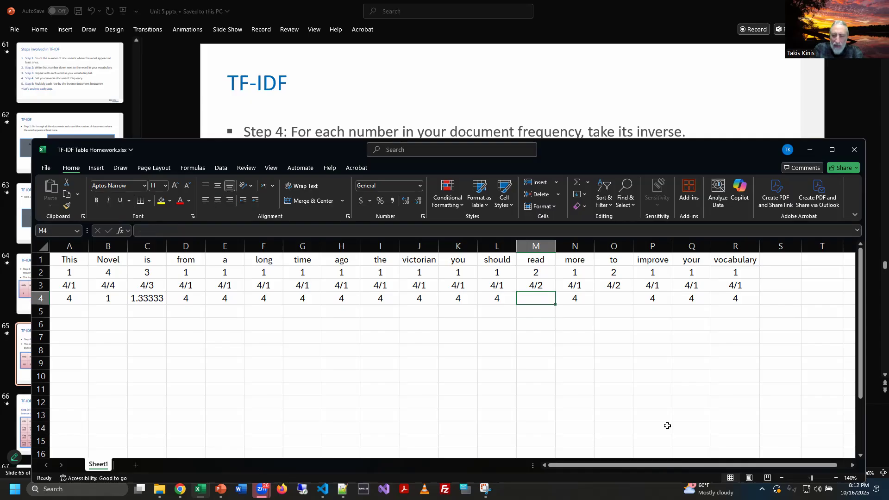
text(=4/2)
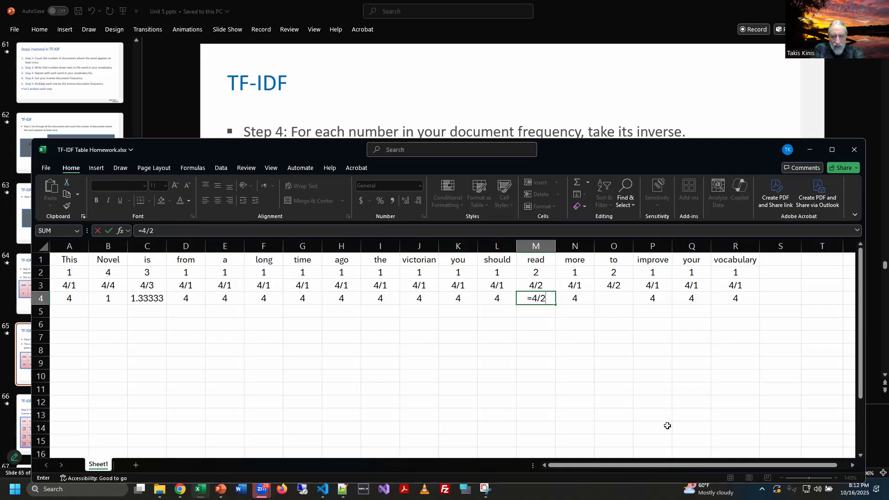
key(Return)
Enter the formula =4/2 in cell O4 for the word to.
key(Right)
key(Up)
key(Right)
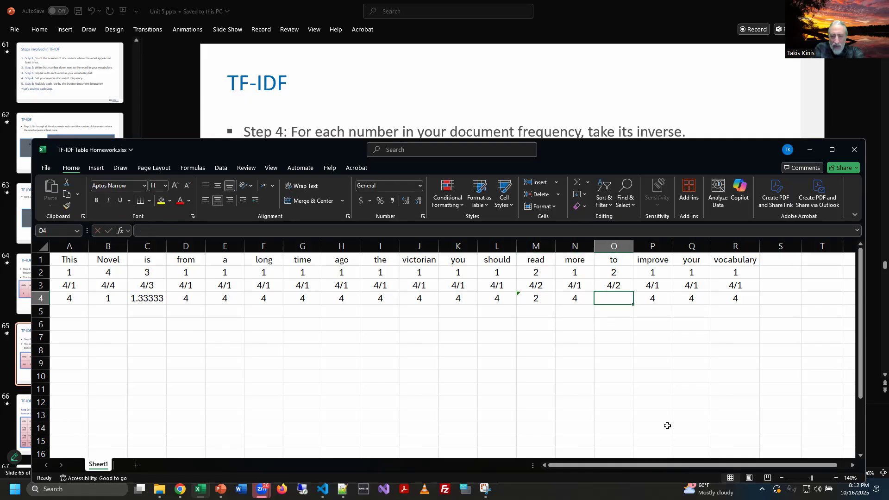
text(=4/2)
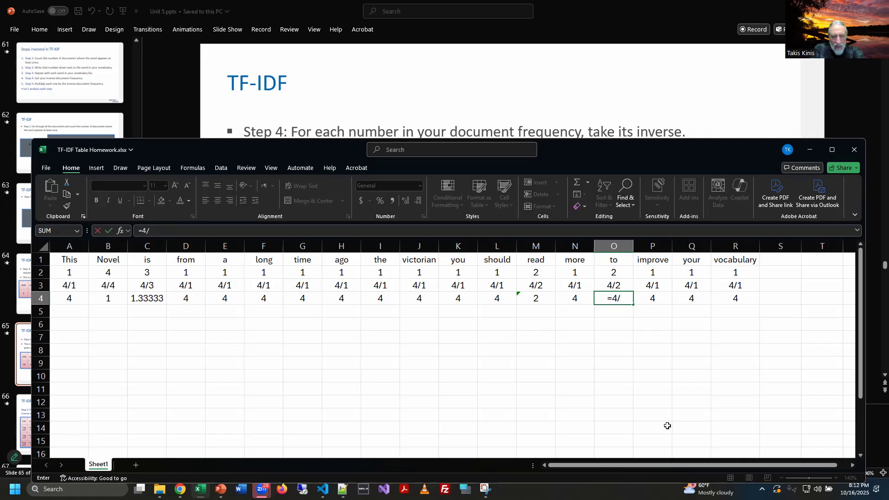
key(Return)
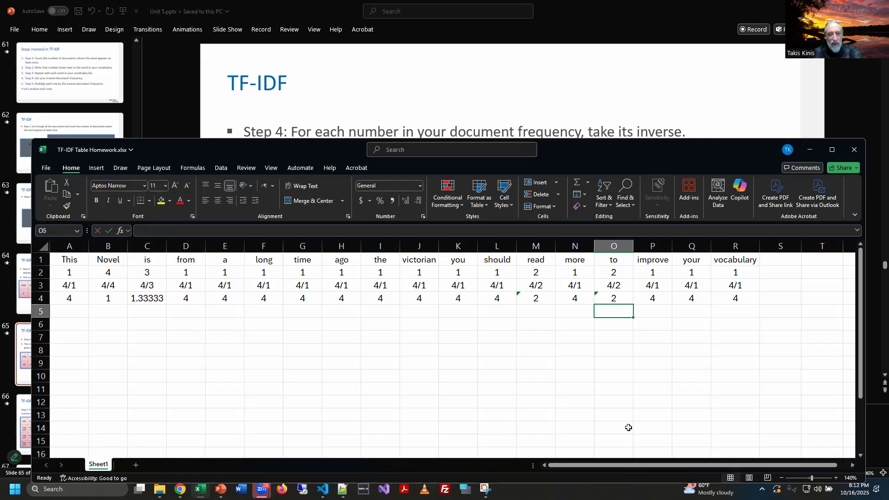
Format the calculated inverses in cells A4 to R4 with three decimal places.
drag(63, 301, 738, 299)
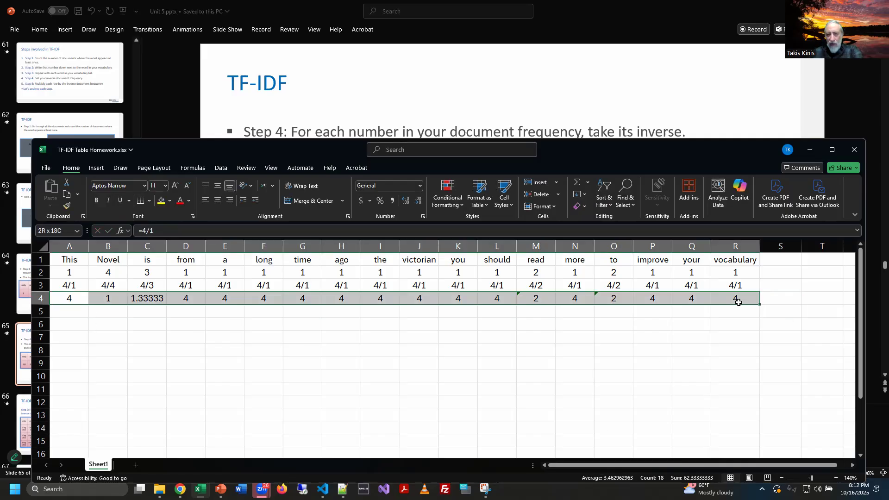
click(419, 204)
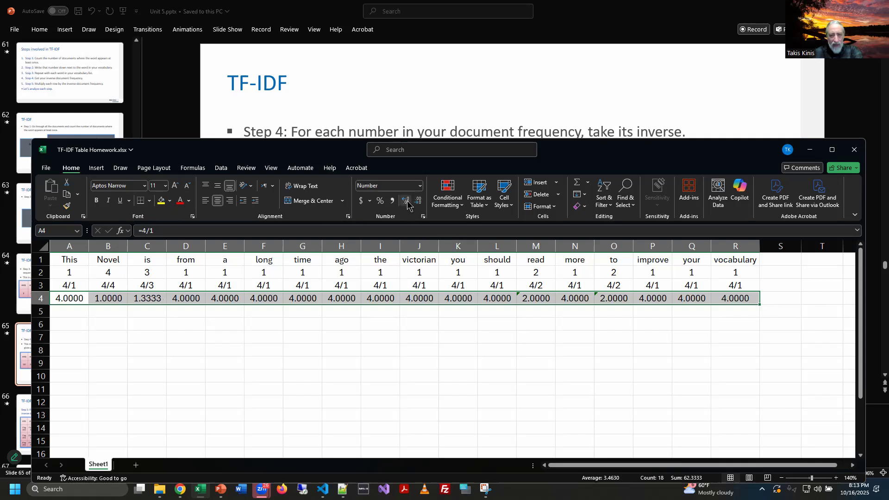
click(408, 204)
click(407, 203)
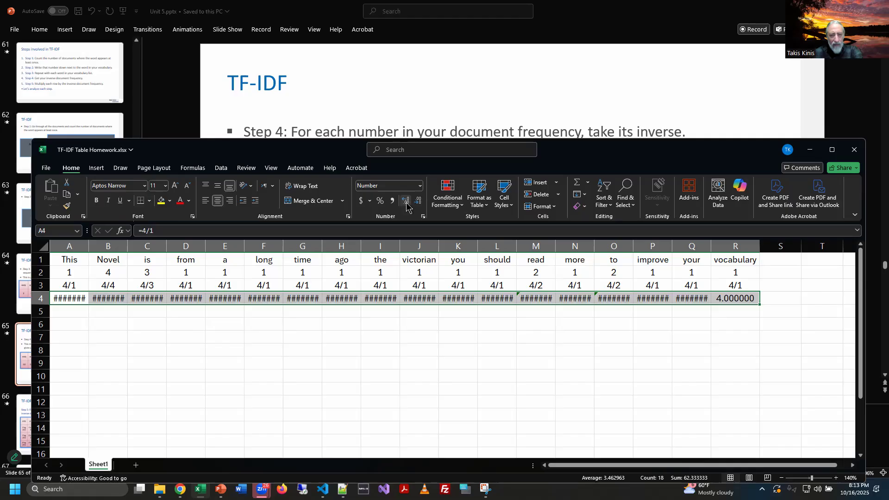
double_click(419, 204)
click(419, 204)
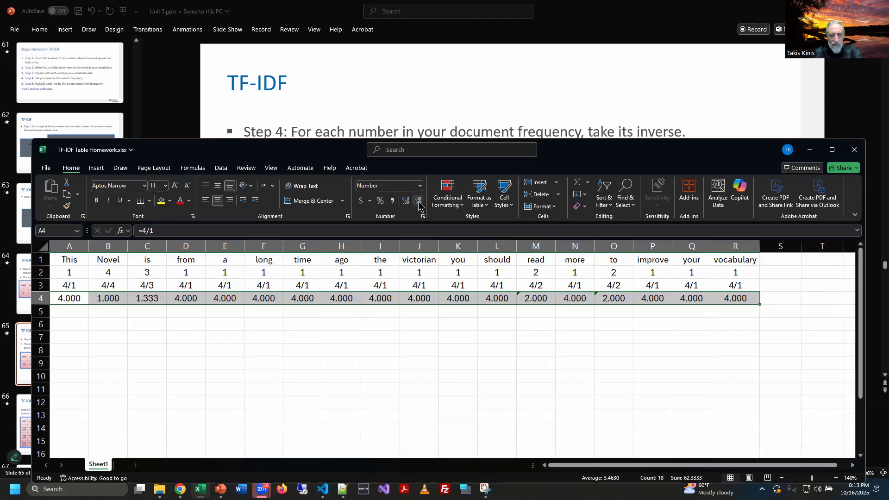
click(419, 204)
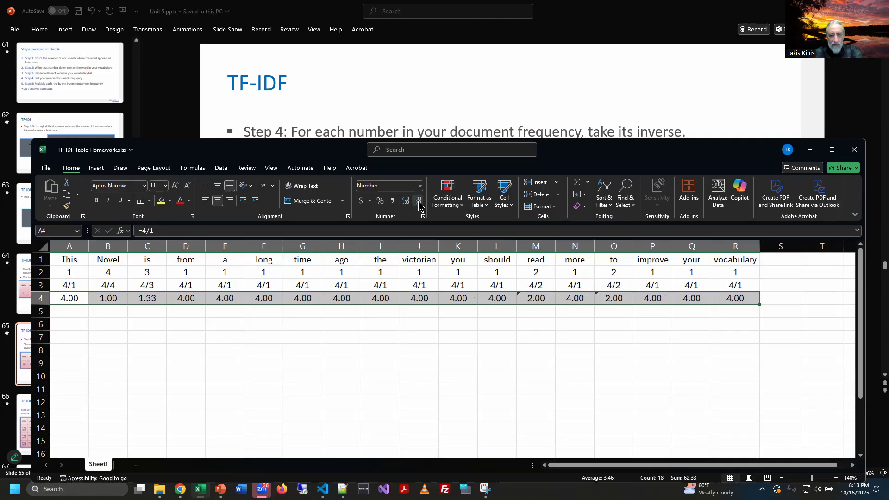
click(407, 205)
click(429, 348)
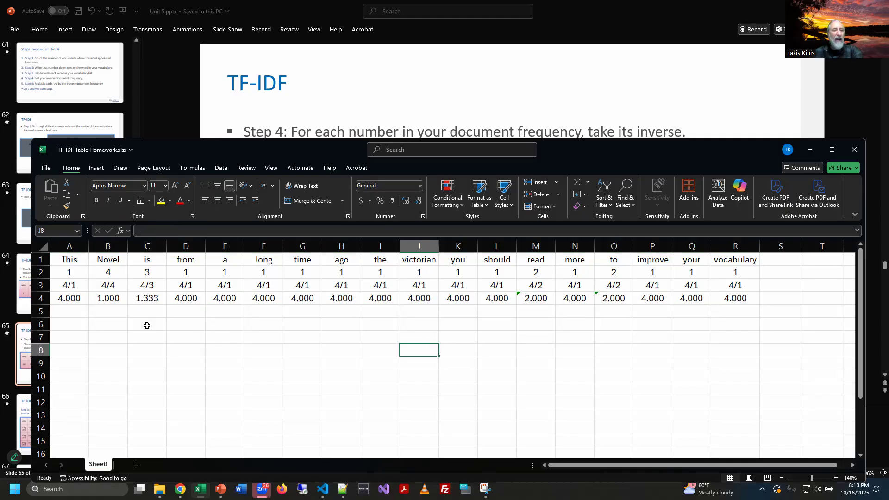
Switch to the Unit 5 presentation in PowerPoint and show slide 66 with Step 5 of TF-IDF.
click(79, 312)
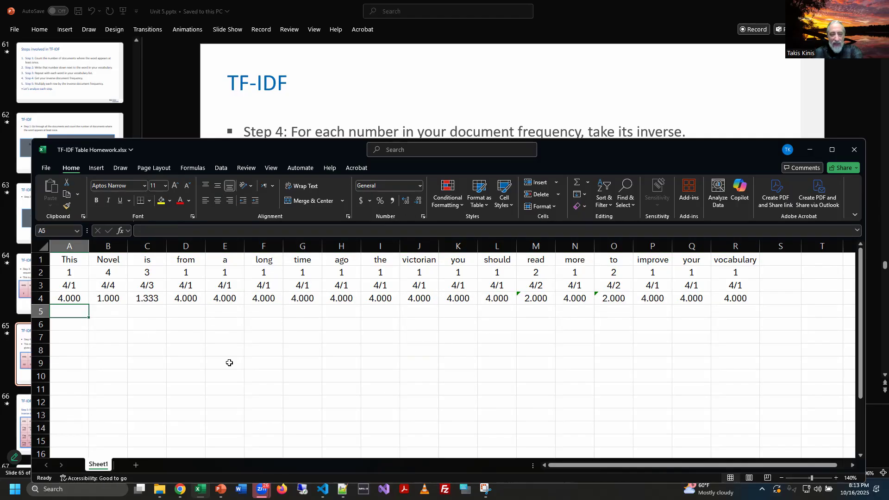
click(168, 64)
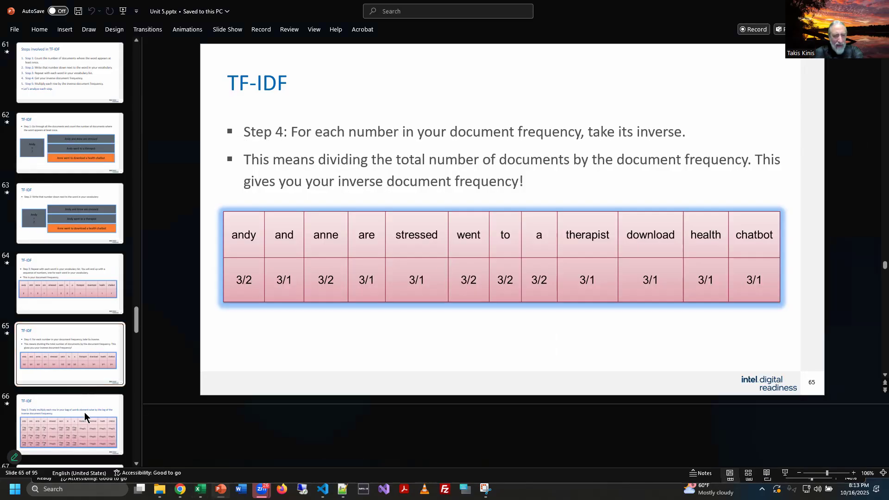
scroll(85, 416, down, 1)
click(77, 385)
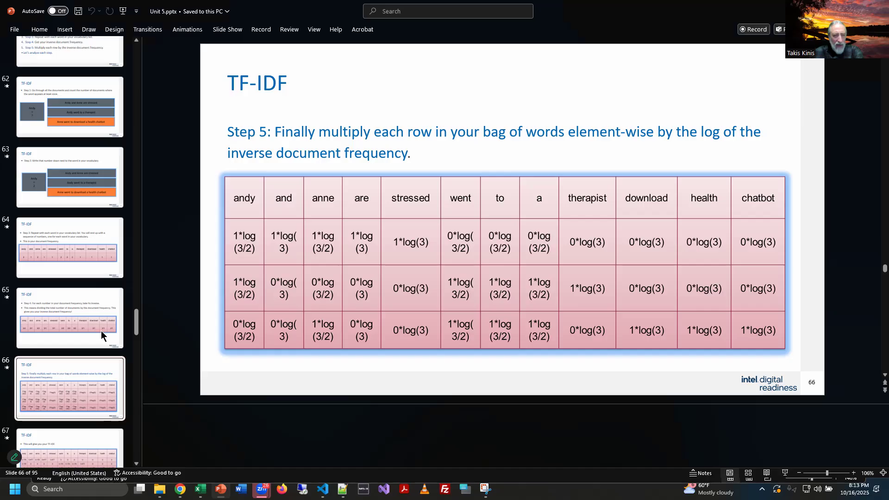
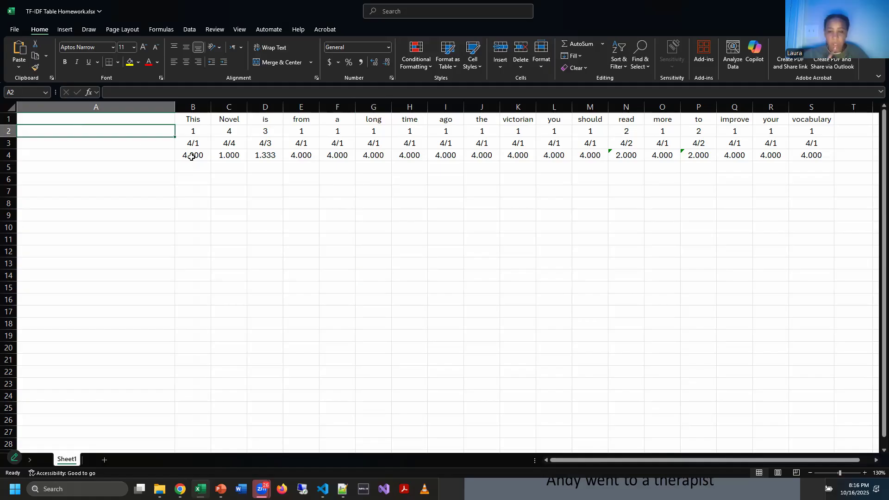
Copy the first two homework sentences from the Unit 5 Assignment page in the browser into cells A6 and A7 of the Excel workbook.
click(75, 180)
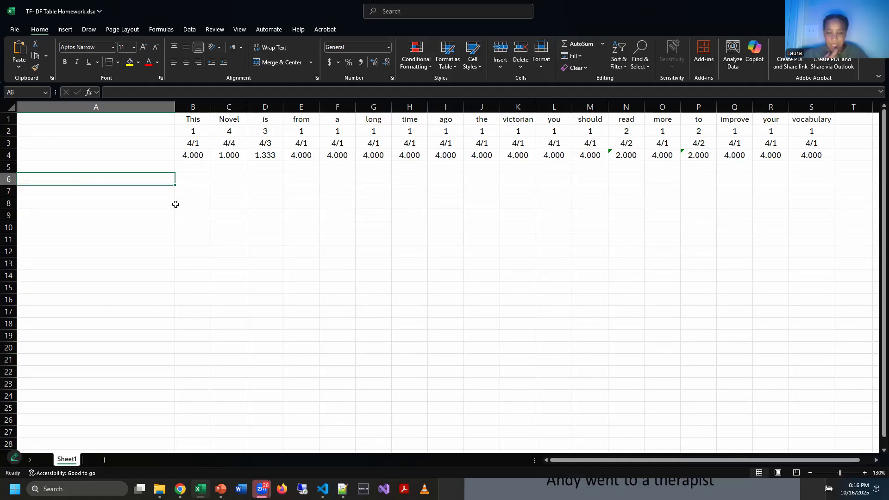
text(This novel is from a time long ago.)
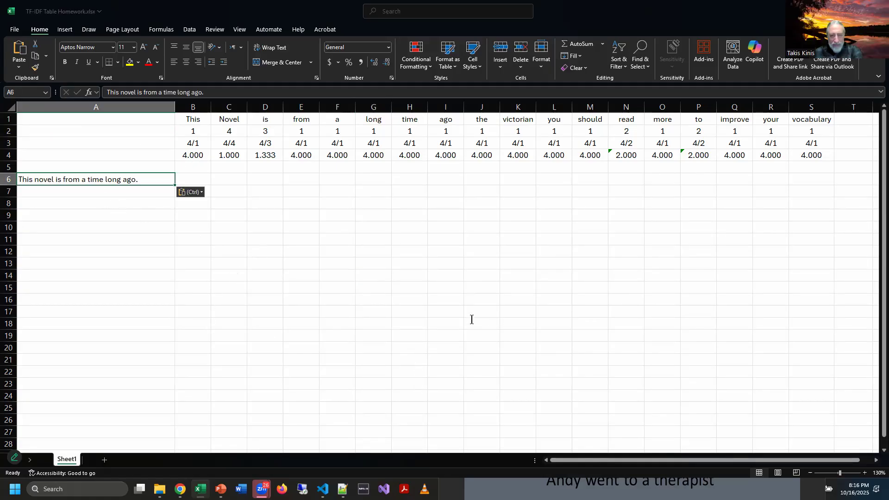
key(alt+Tab)
drag(450, 320, 347, 319)
key(ctrl+c)
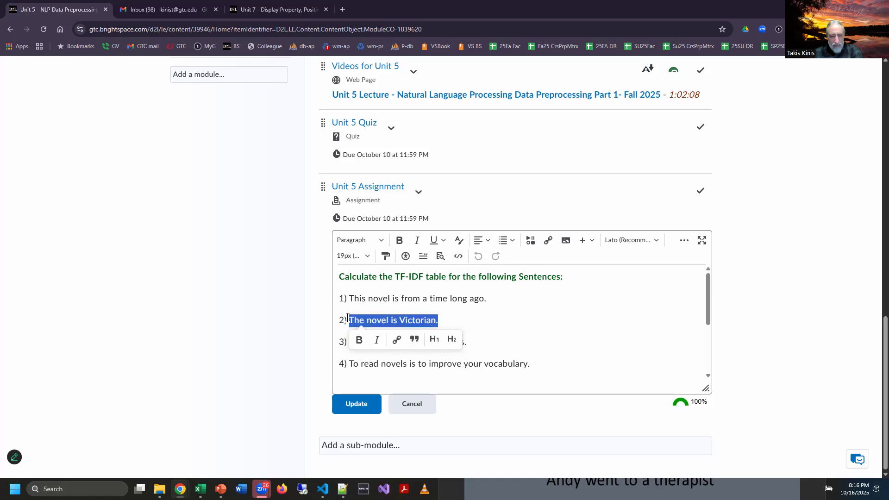
key(alt+Tab)
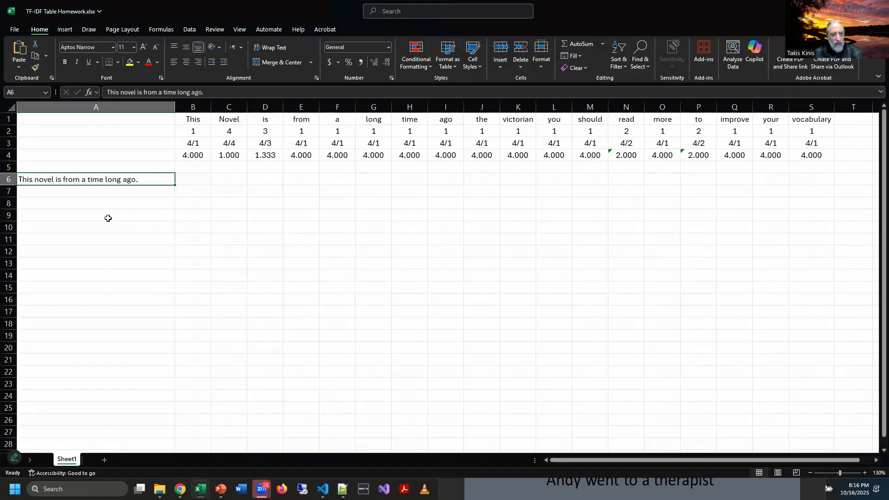
click(70, 195)
key(ctrl+v)
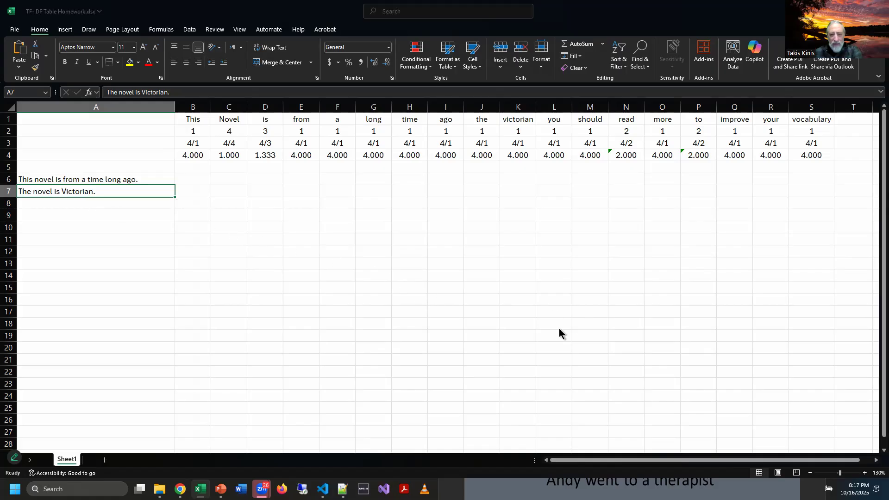
Copy the third sentence, You should read more novels., from the assignment page in the browser into cell A8 of the Excel sheet.
key(alt+Tab)
click(507, 345)
drag(467, 343, 335, 341)
key(ctrl+c)
key(alt+Tab)
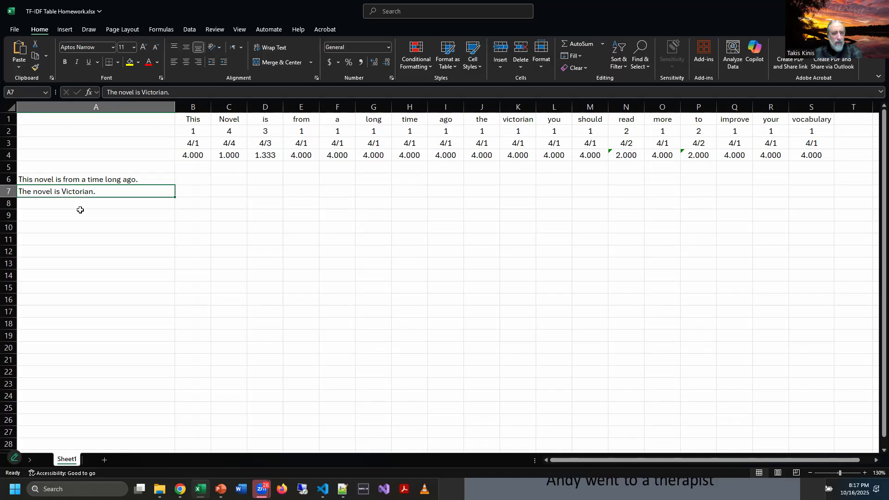
click(80, 204)
key(ctrl+v)
Copy the fourth sentence from the browser's assignment page into cell A9 in Excel and widen column A to fit it.
key(alt+Tab)
drag(557, 363, 340, 364)
key(ctrl+c)
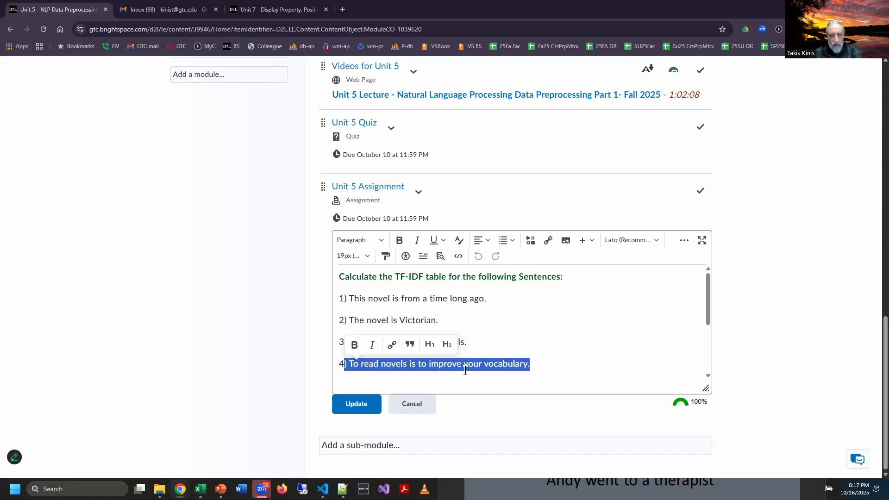
key(alt+Tab)
click(94, 214)
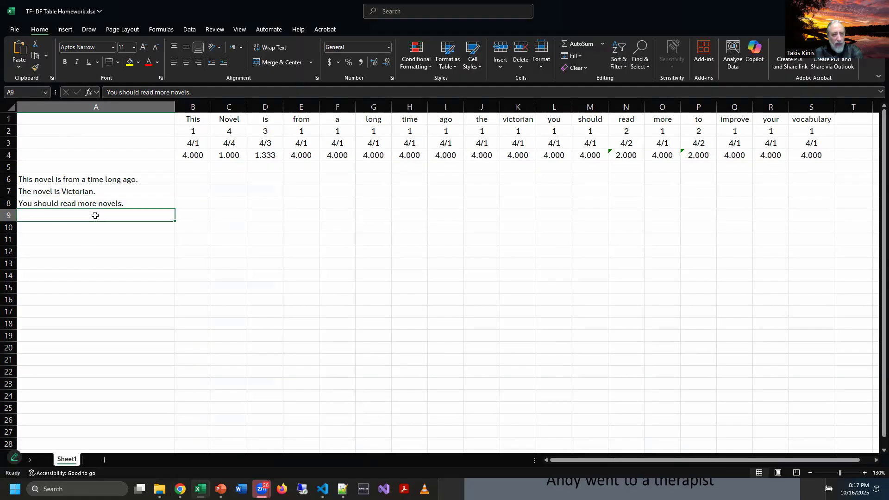
key(ctrl+v)
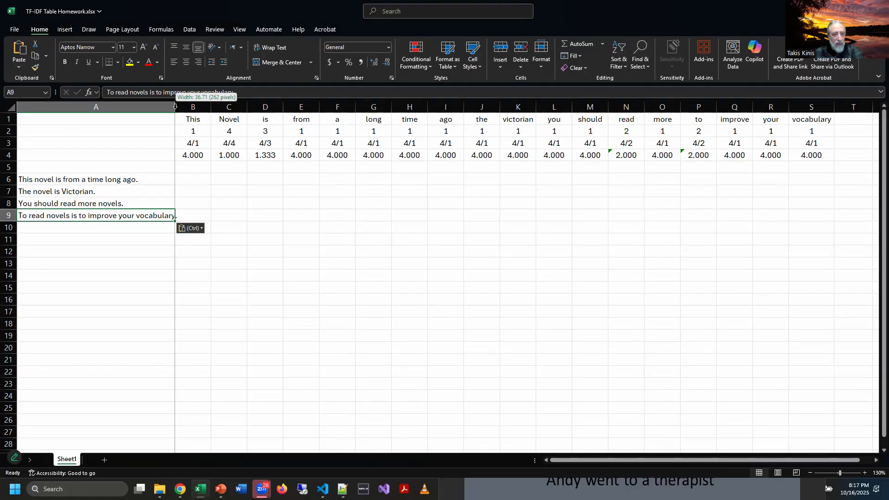
double_click(176, 108)
drag(192, 108, 183, 108)
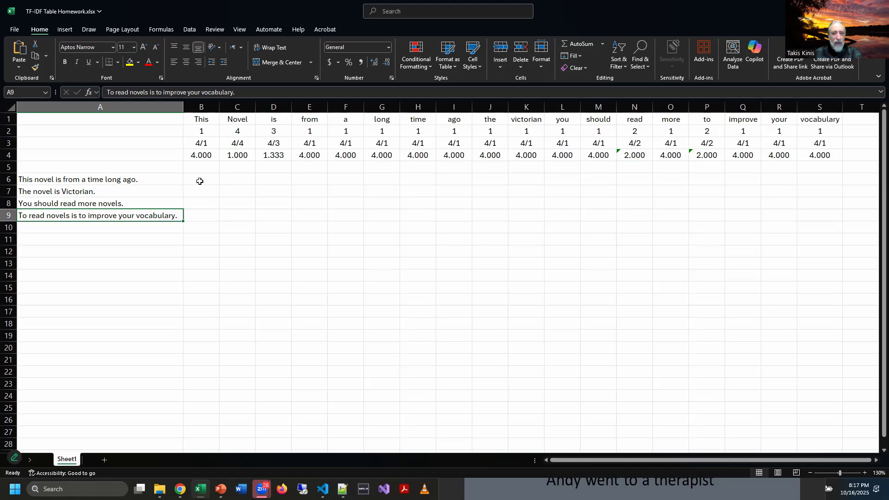
Review the Step 5 log multiplication table on slide 66 in PowerPoint and return to the Excel workbook.
key(alt+Tab)
key(alt+Tab)
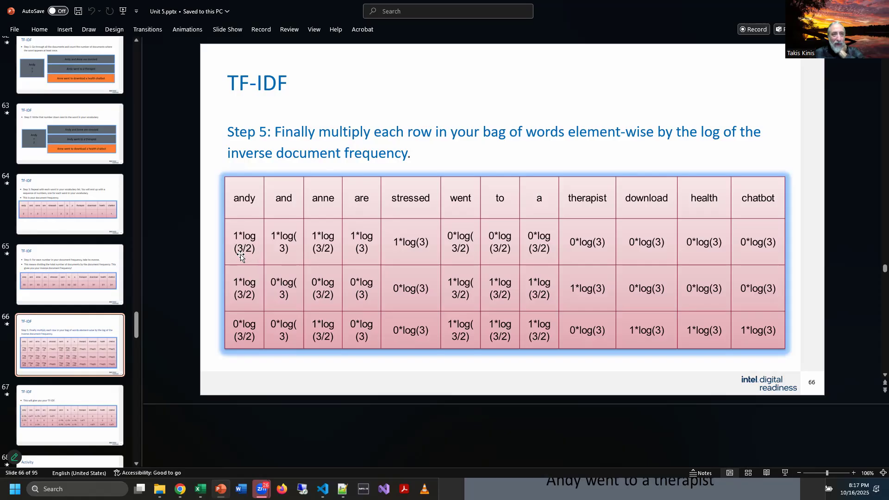
key(alt+Tab)
key(alt+Tab)
key(alt+Tab)
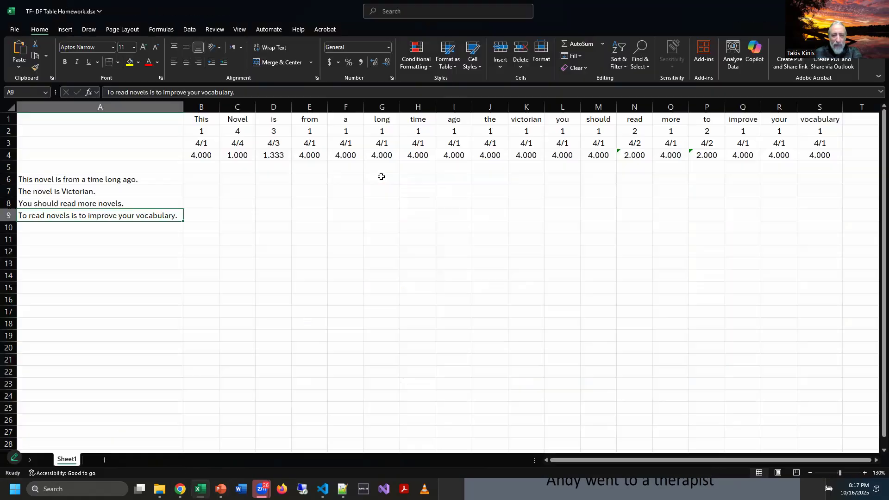
Enter the formula =1*log(B3) in cell B6 for the word This in the first sentence.
drag(197, 142, 834, 140)
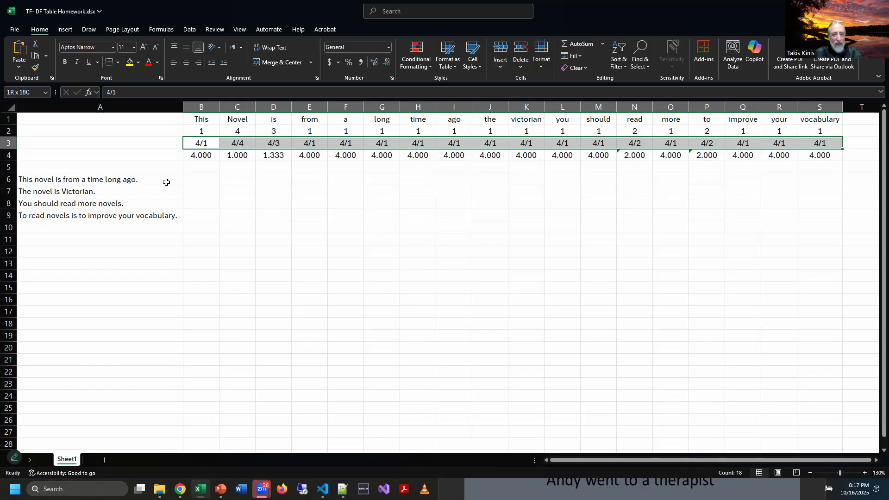
click(203, 179)
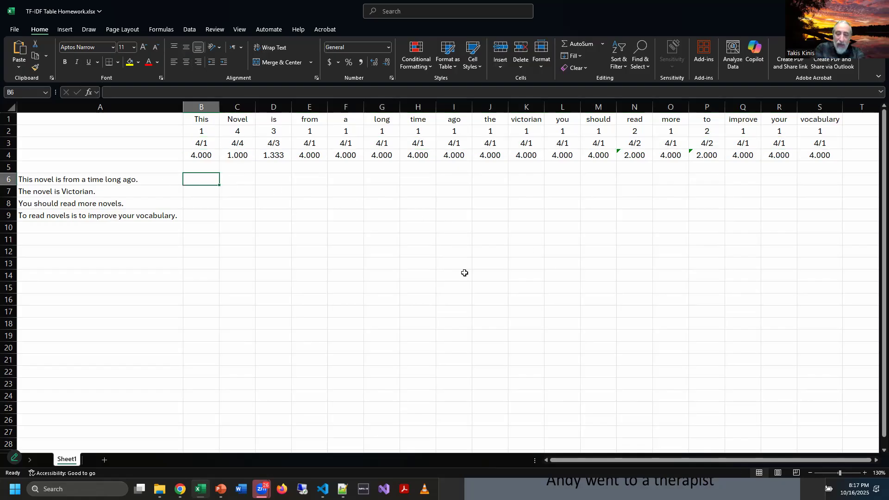
text(=)
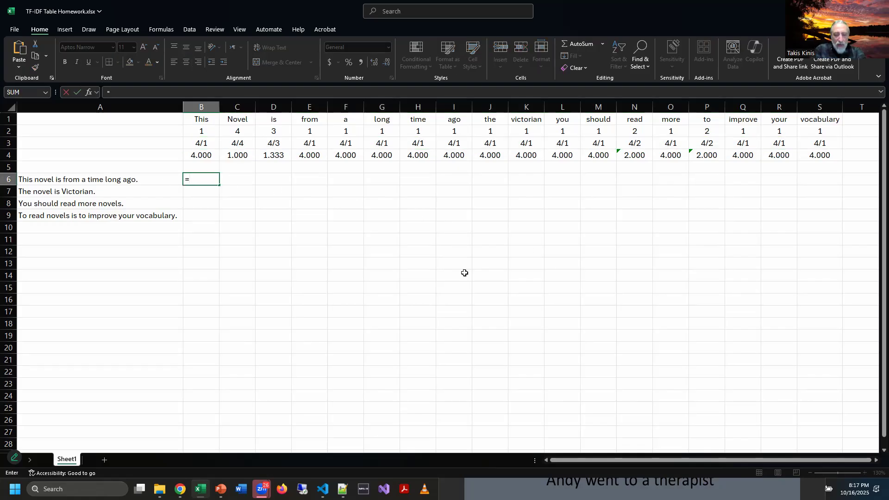
text(1)
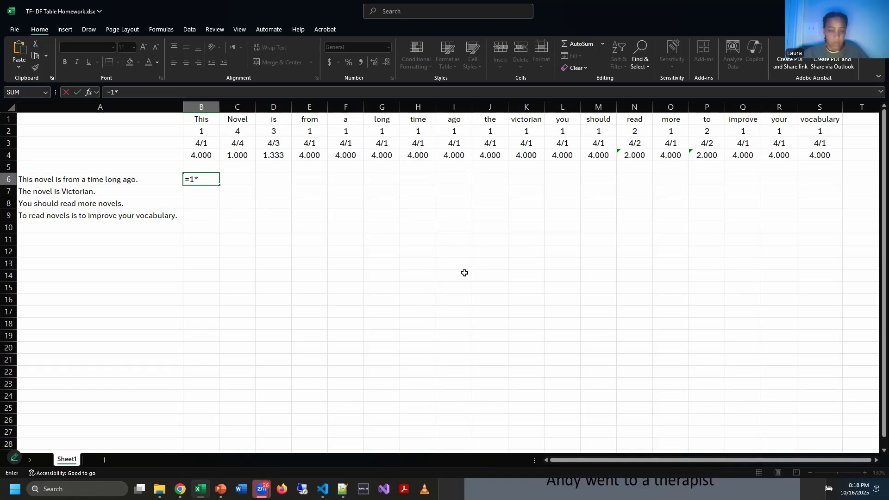
text(*l)
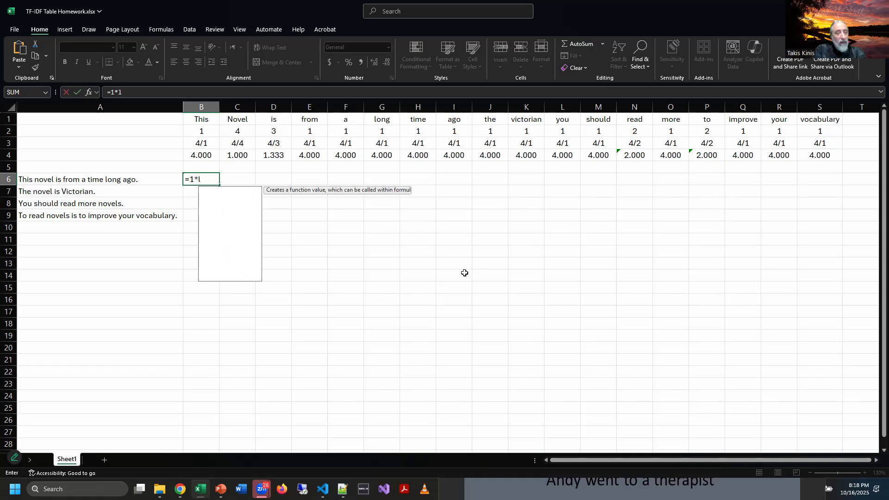
text(og()
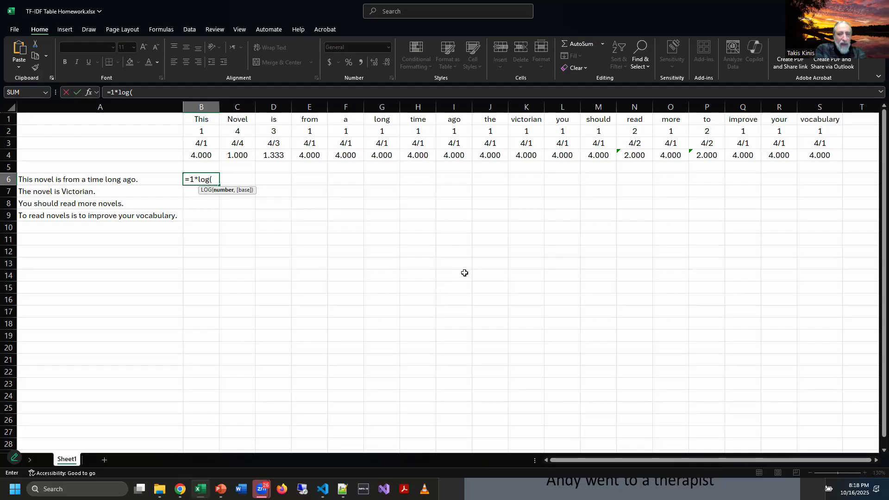
click(203, 142)
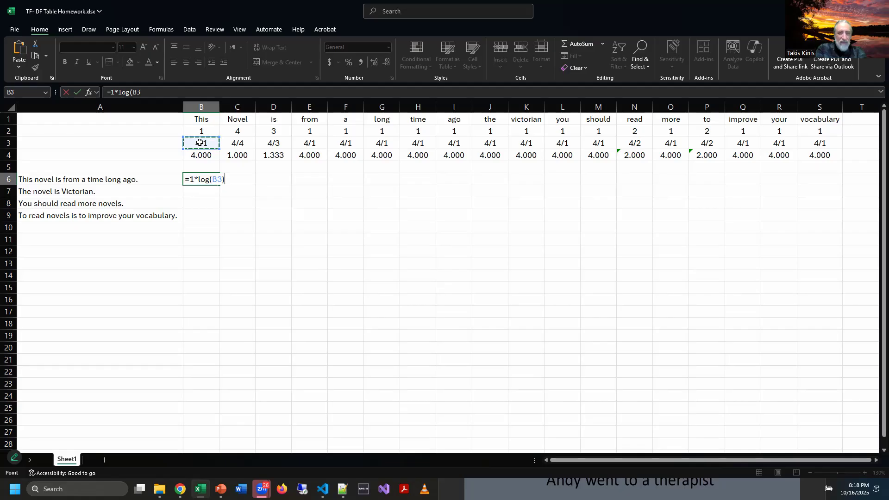
key(Return)
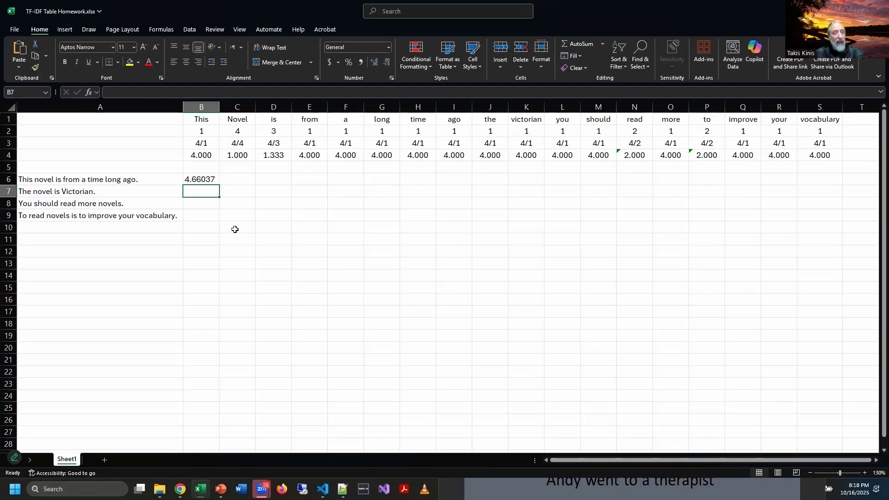
Fill the formula in cell B6 across the first sentence's row through cell I6, under ago.
click(199, 179)
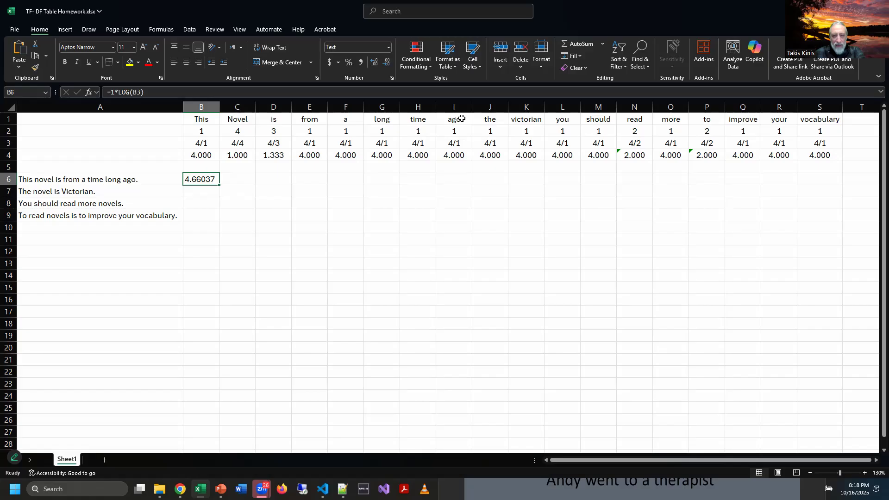
drag(219, 186, 469, 185)
click(449, 203)
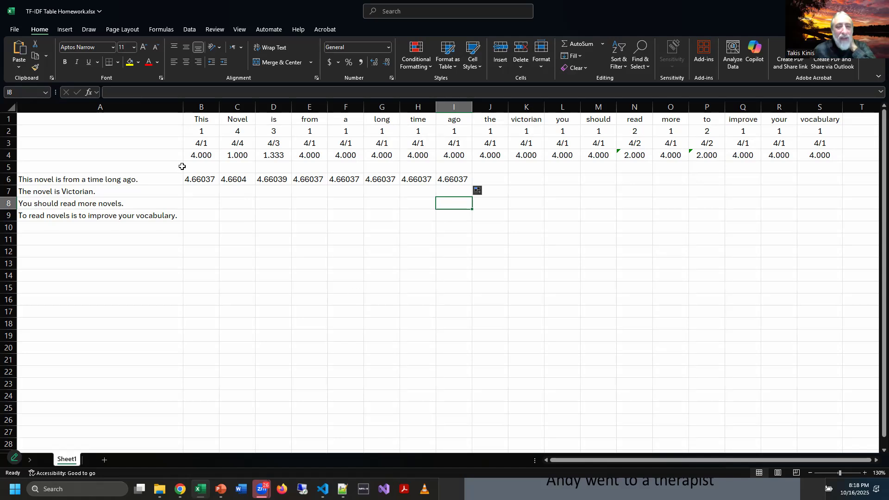
Examine the log formulas in row 6 for This, Novel and from, and the row 3 fractions for Novel and is.
click(236, 179)
click(207, 180)
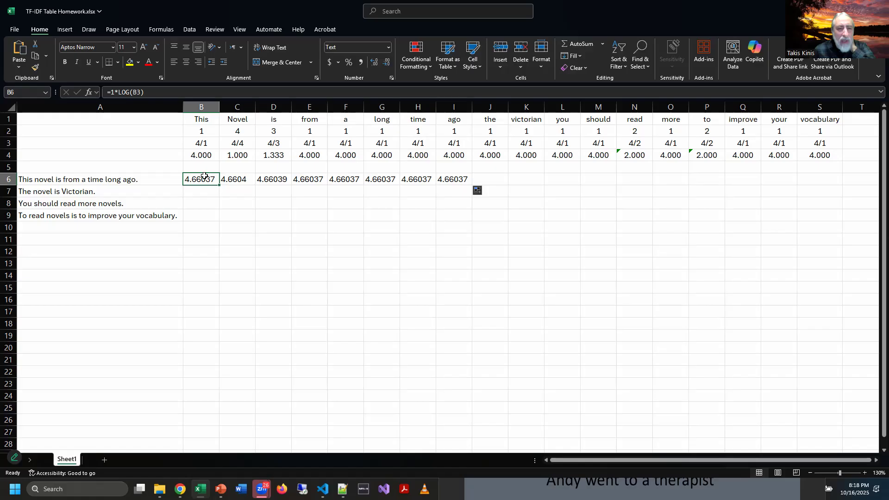
click(163, 92)
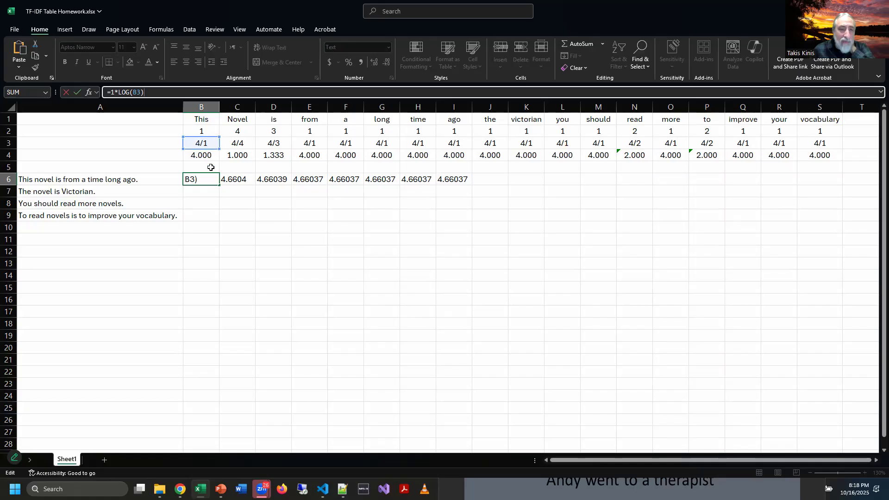
key(ctrl+Return)
click(239, 178)
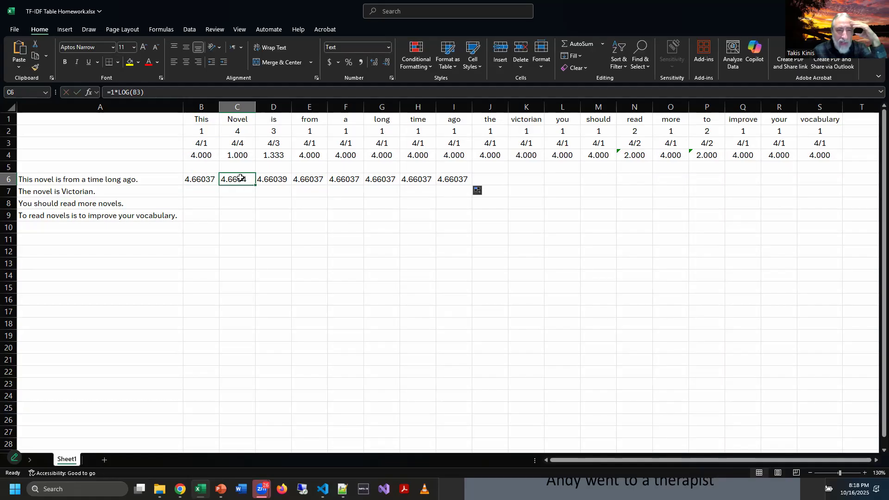
click(245, 145)
click(278, 188)
click(281, 142)
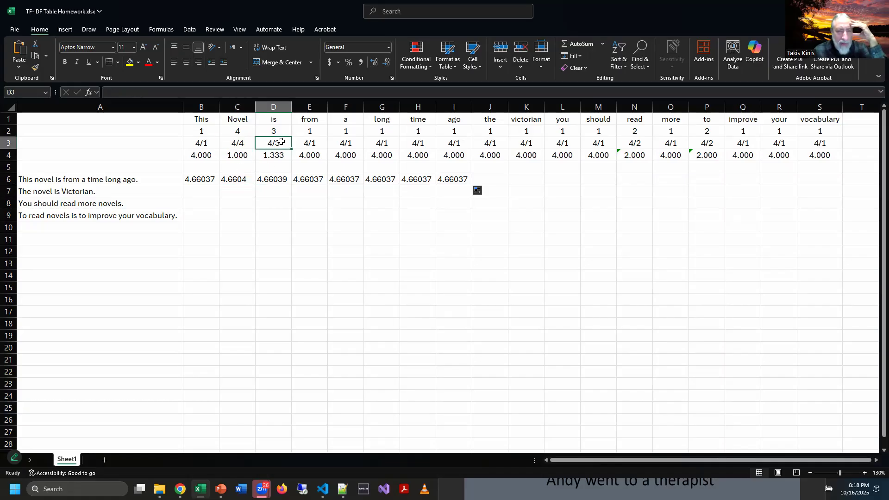
click(320, 182)
click(158, 93)
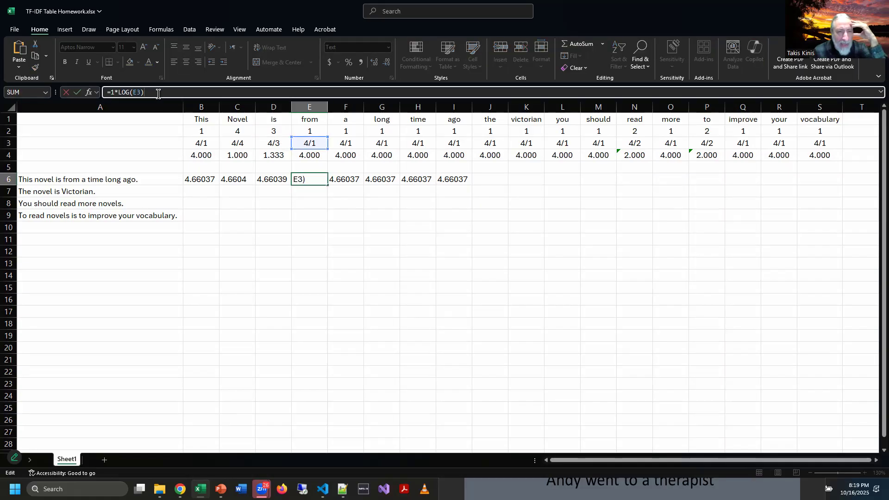
click(449, 236)
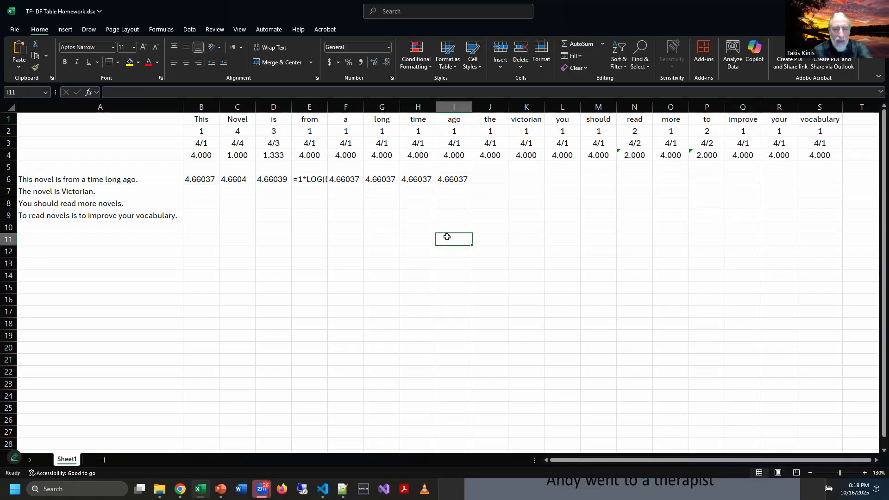
Enter the formula =0*log(J3) in cell J6 for the word the in the first sentence.
click(494, 181)
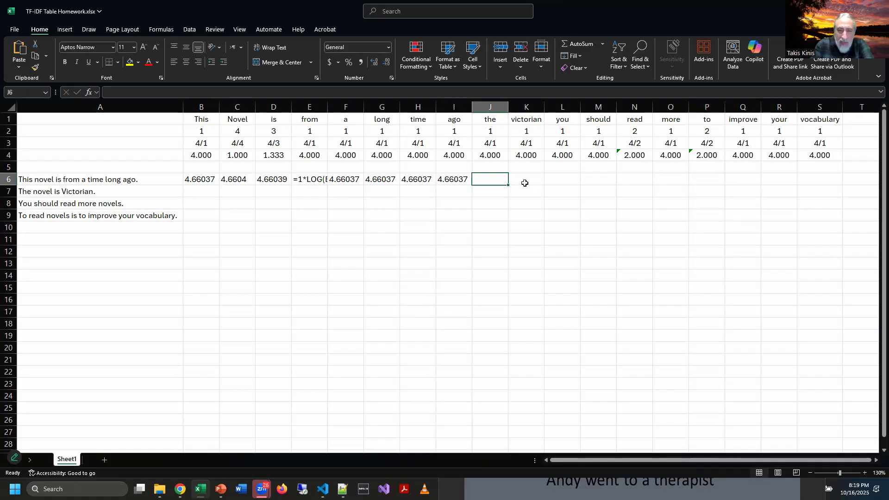
text(=0*log)
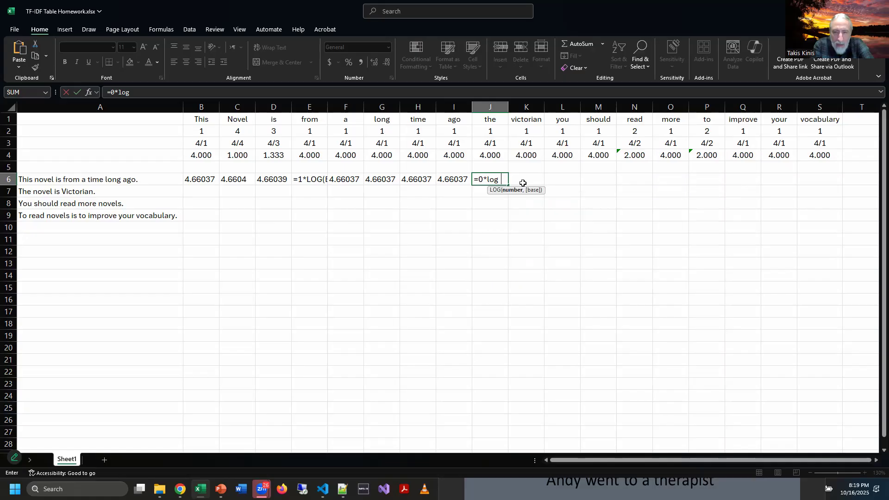
click(493, 145)
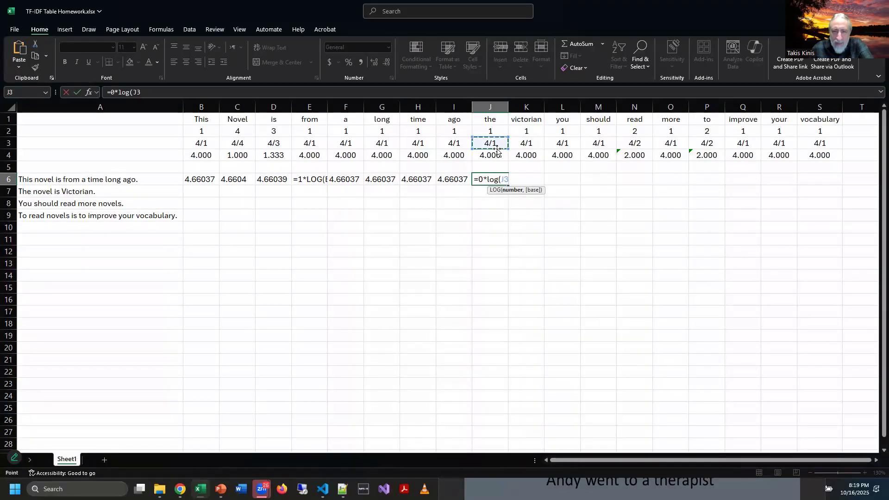
text())
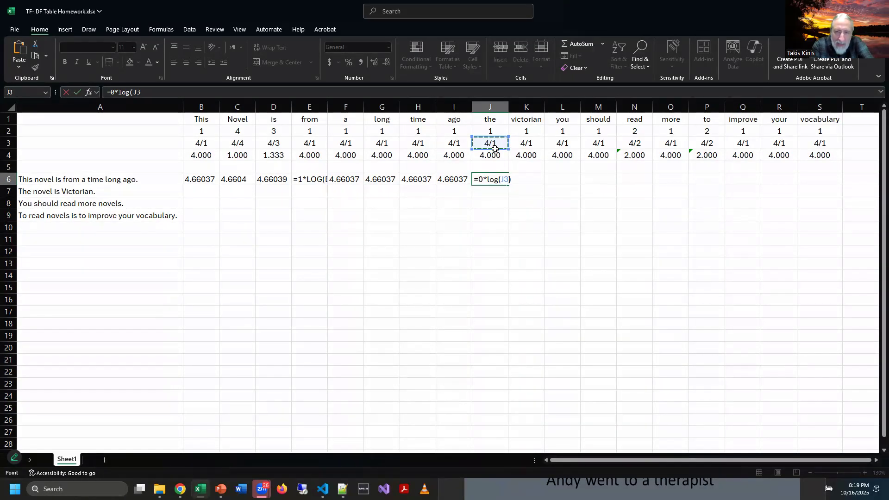
key(Return)
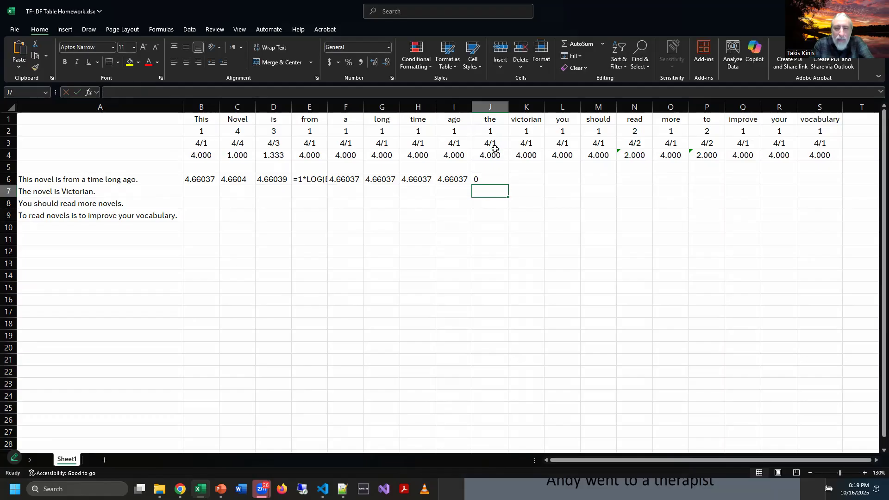
Fill the formula in cell J6 across the first sentence's row through cell S6, under vocabulary.
click(493, 181)
drag(506, 186, 838, 186)
click(733, 239)
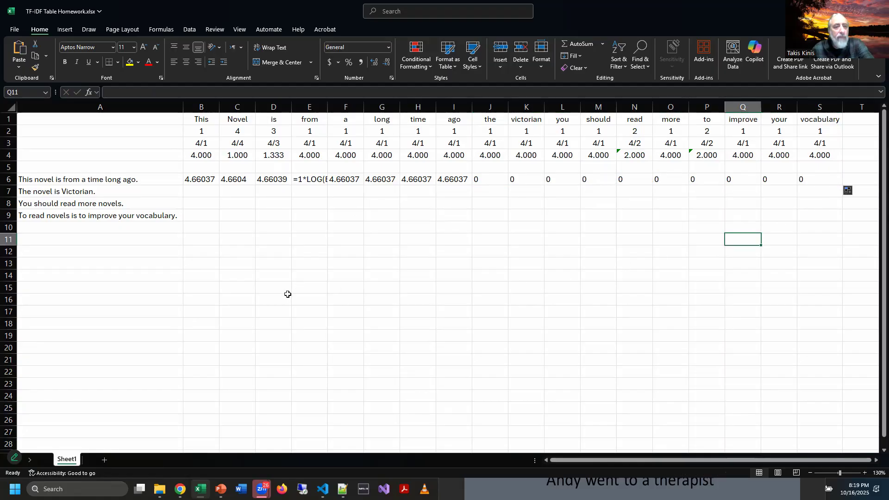
Center-align the cells B6 through S9 in the four sentence rows.
drag(196, 179, 650, 218)
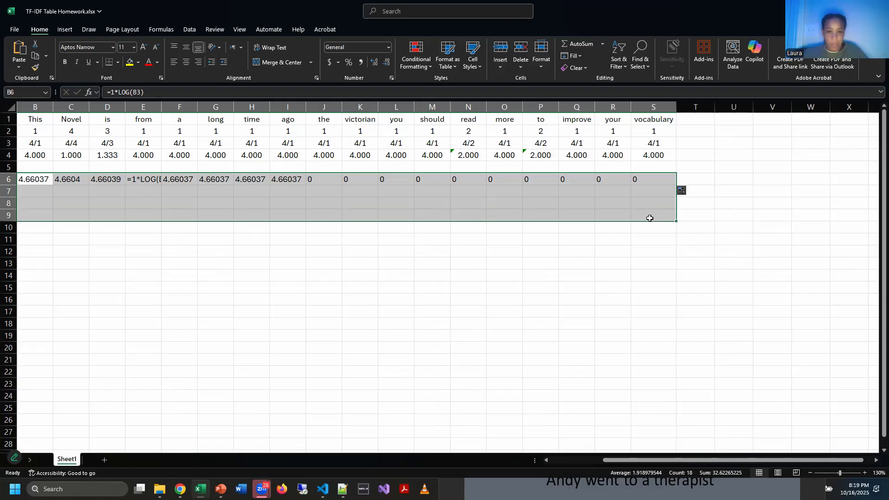
click(186, 62)
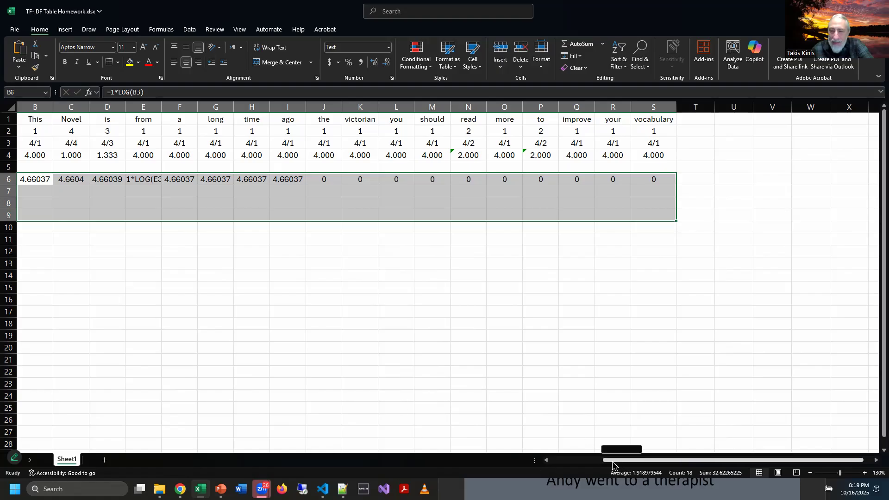
drag(613, 462, 496, 463)
click(346, 372)
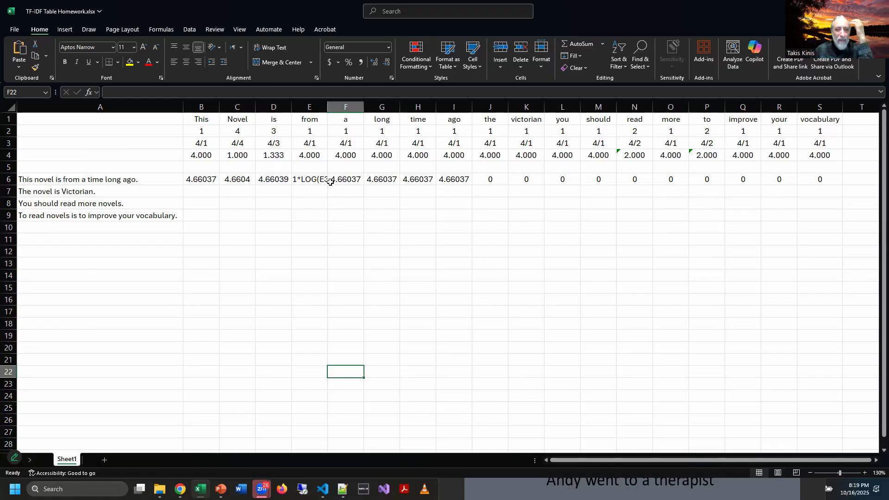
Replace the formula in cell E6, under from, with -1*log(E3).
click(303, 178)
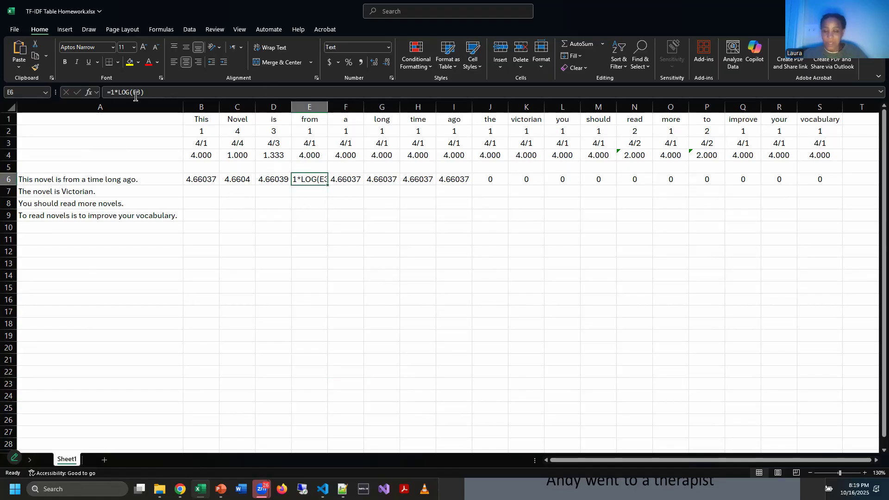
click(195, 93)
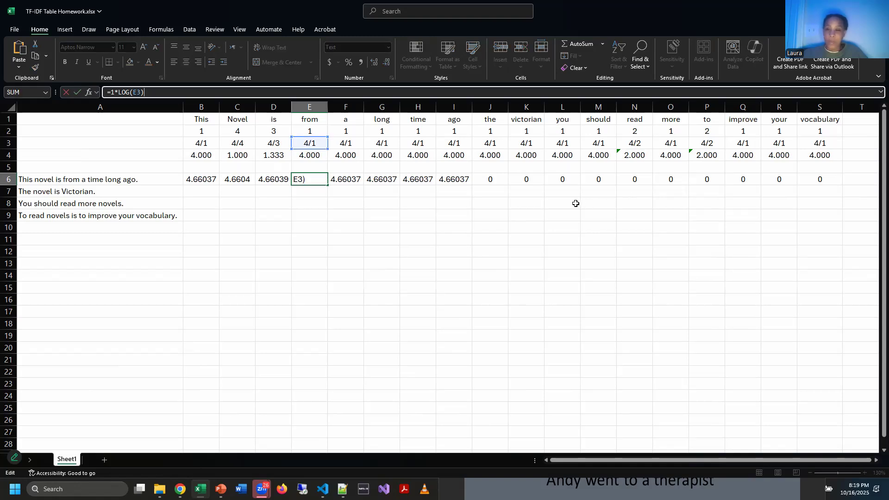
key(BackSpace)
key(BackSpace)
key(BackSpace)
key(BackSpace)
key(BackSpace)
key(BackSpace)
key(BackSpace)
key(BackSpace)
key(BackSpace)
key(BackSpace)
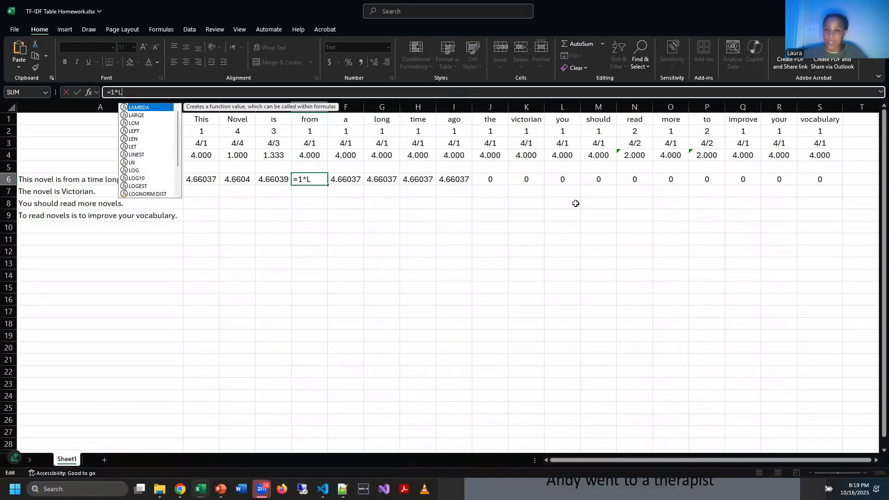
text(-)
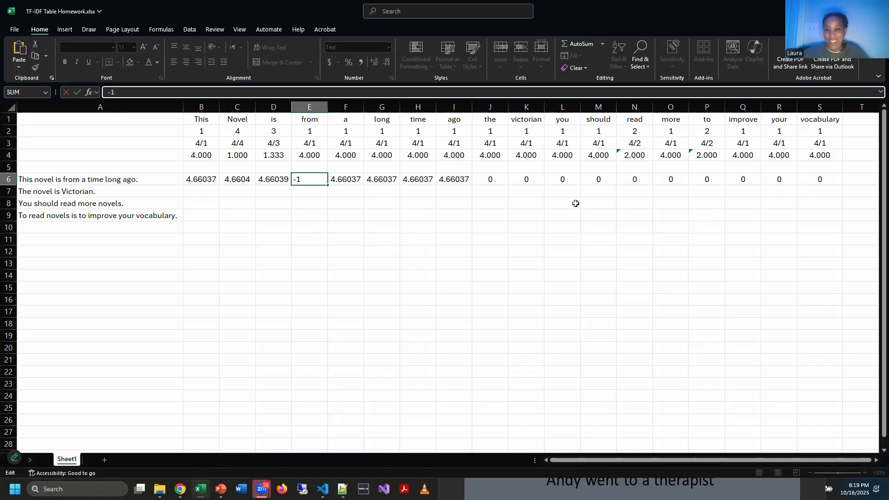
text(1*log)
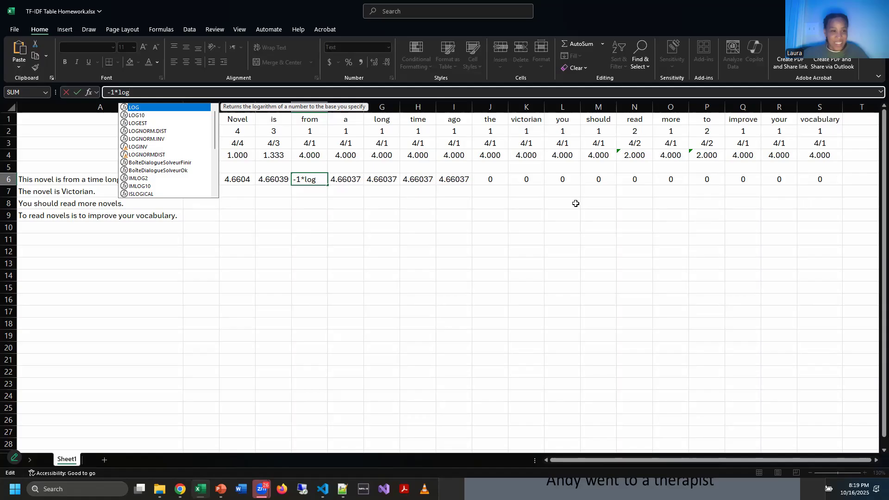
text(()
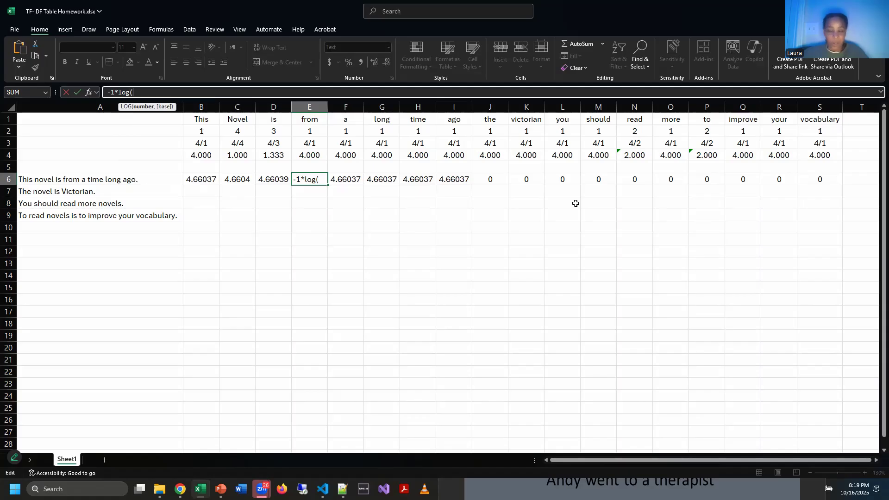
click(309, 143)
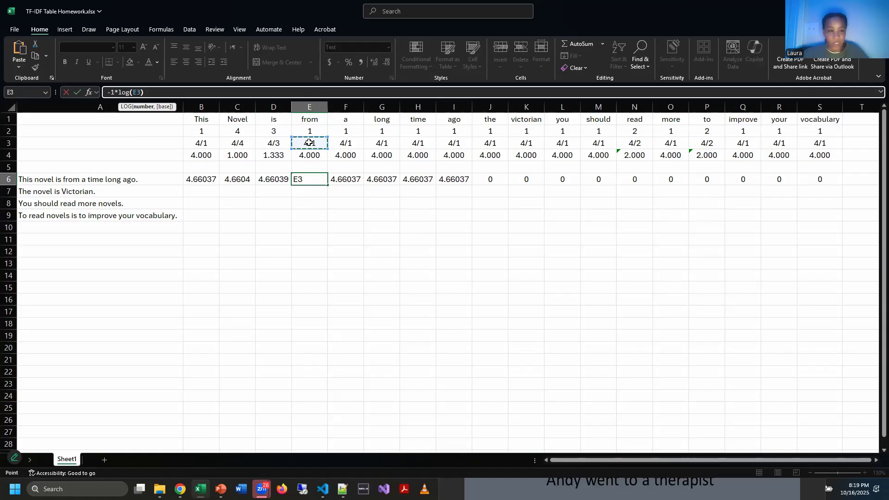
text())
key(Return)
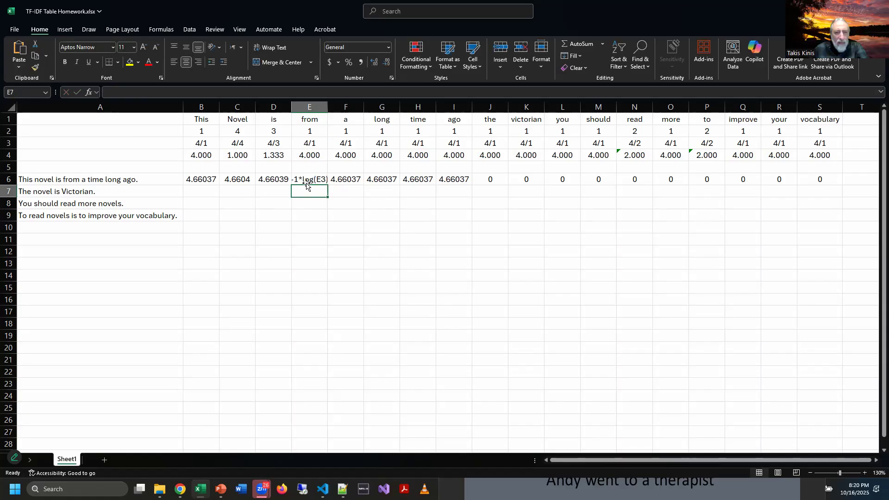
Copy the fraction 4/1 from cell F3, under a, into cell E3, under from.
click(313, 142)
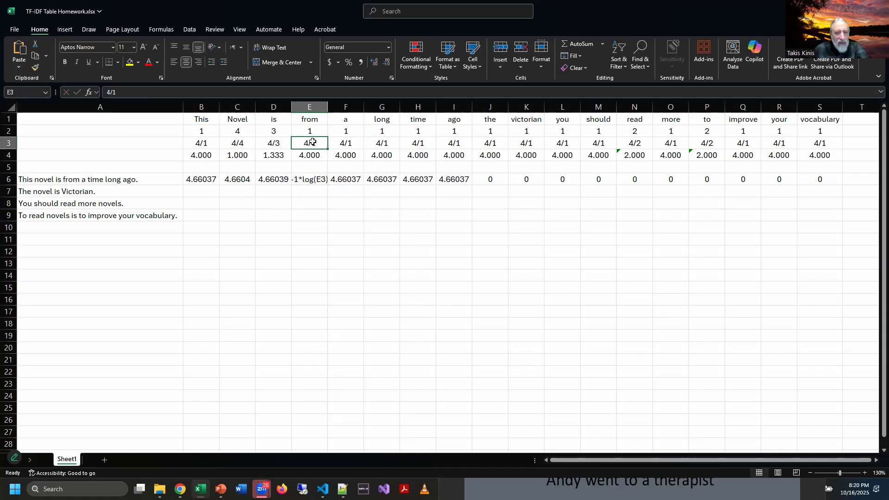
click(277, 146)
click(306, 145)
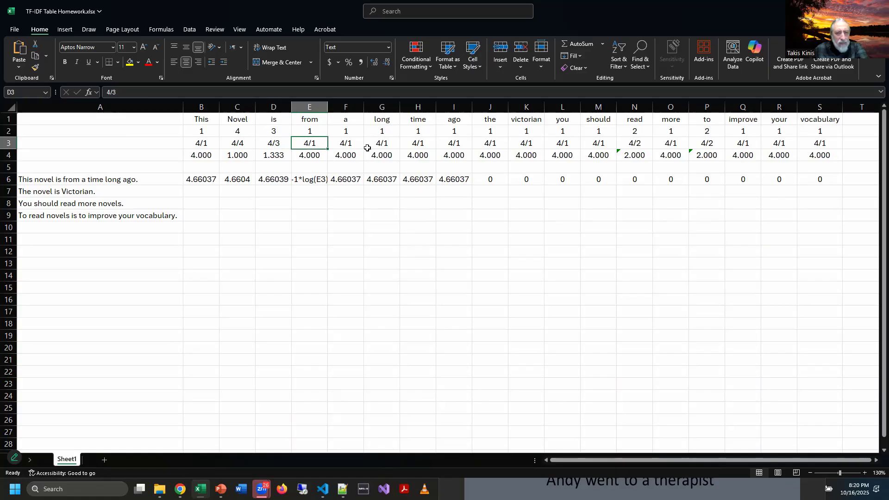
key(Right)
key(ctrl+c)
click(306, 144)
key(ctrl+v)
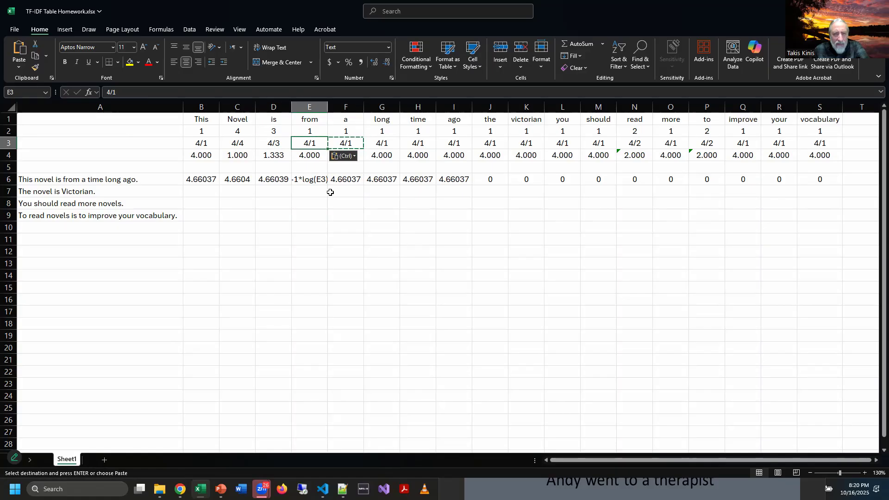
Fill the formula from cell D6 into cell E6 for the word from in the first sentence.
click(307, 182)
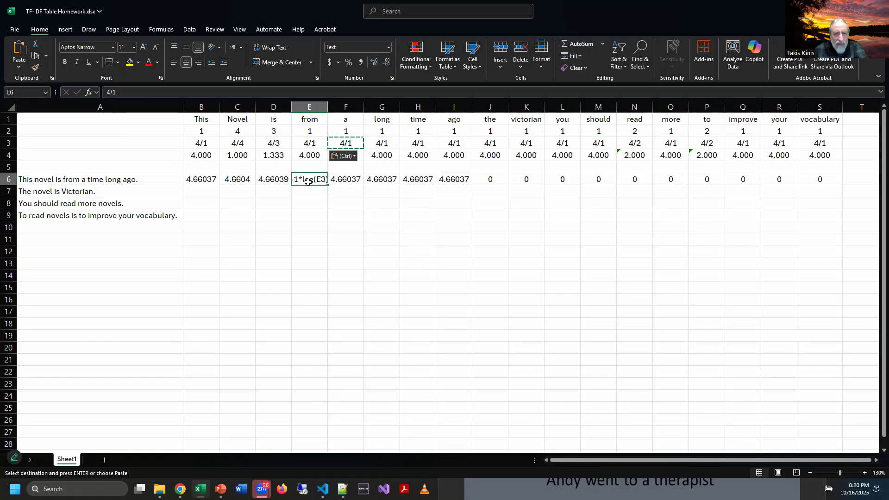
click(271, 180)
drag(306, 185, 309, 183)
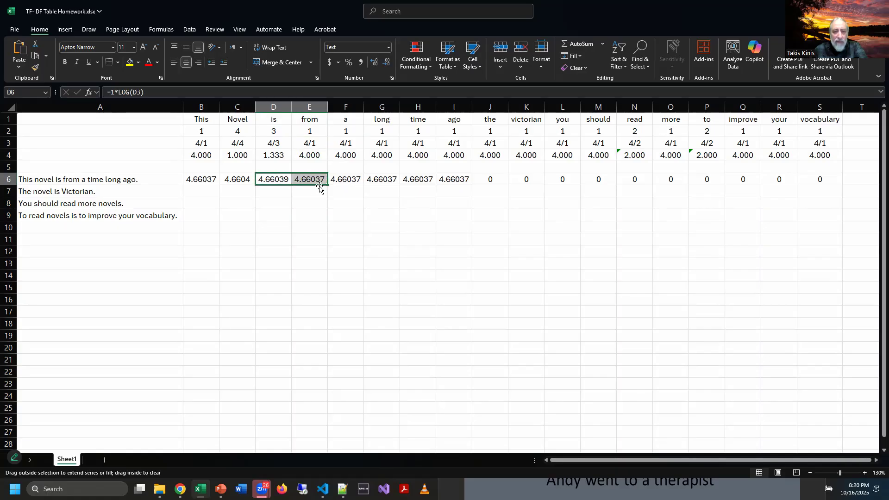
click(346, 216)
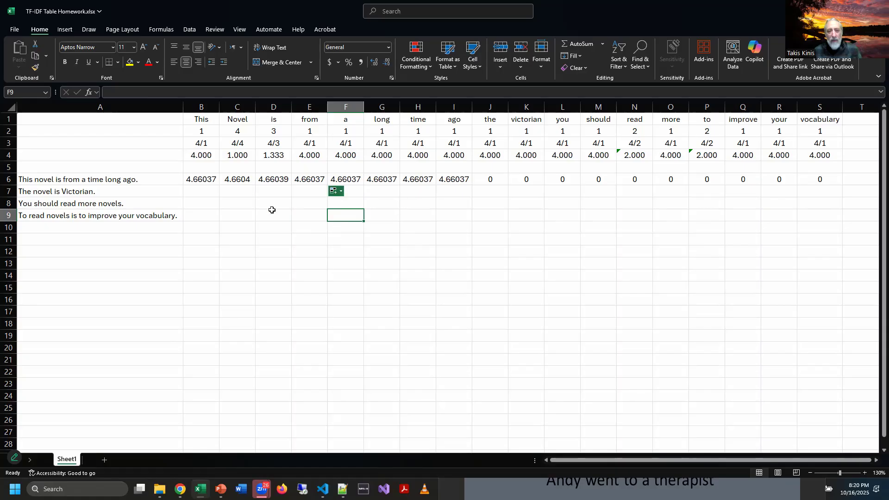
key(Left)
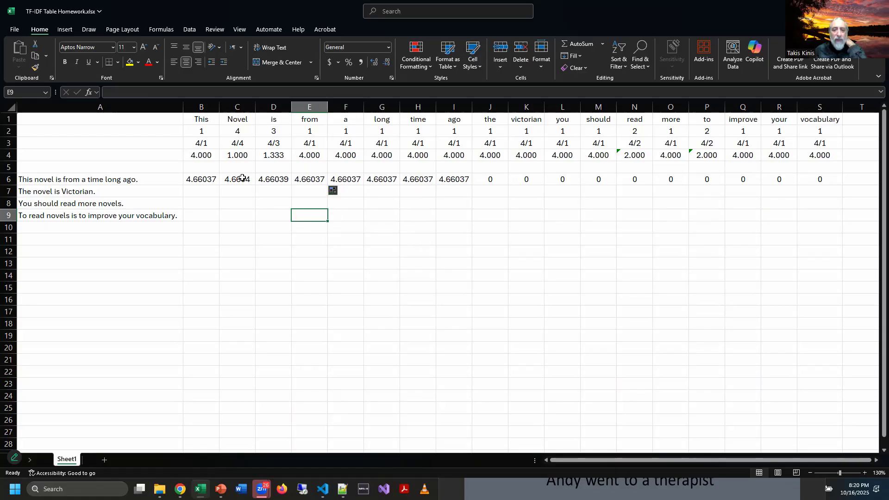
drag(203, 179, 469, 184)
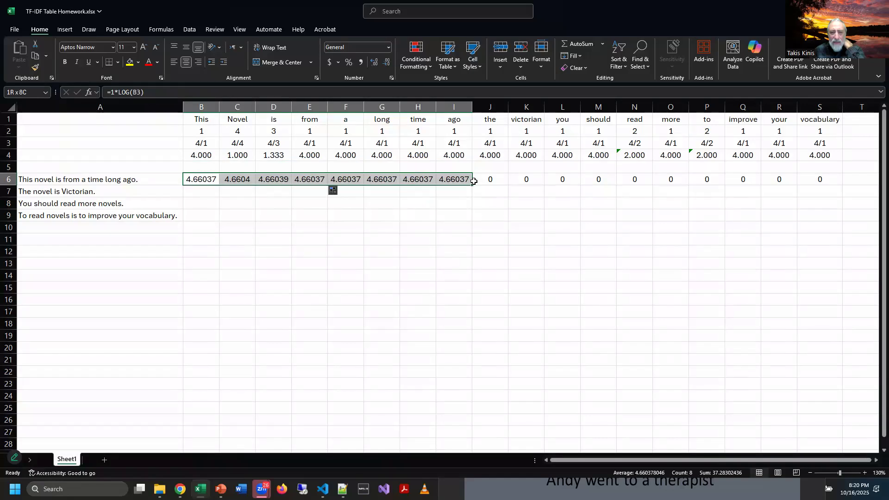
click(457, 240)
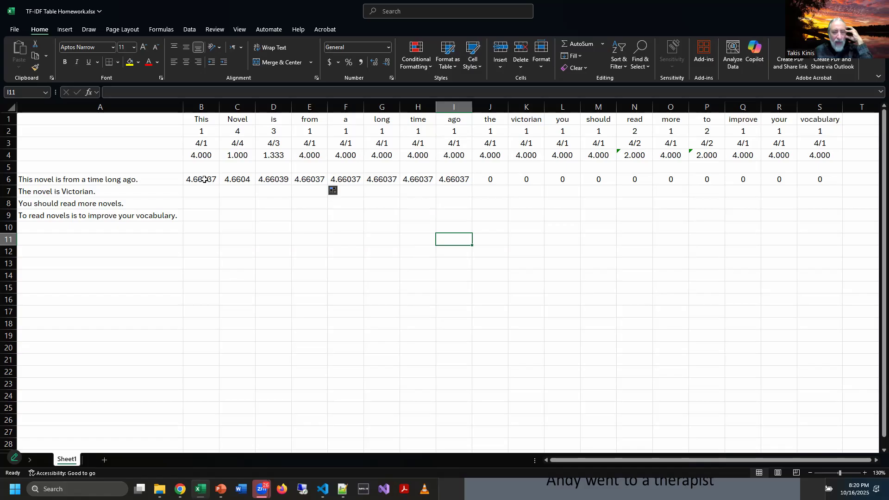
Make the reference in cell B6's formula absolute, giving =1*LOG($B$3).
click(207, 179)
key(F2)
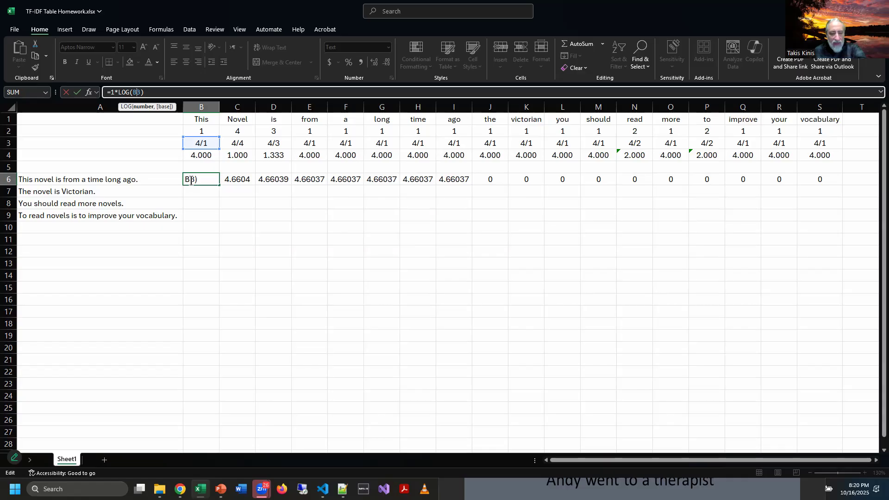
key(F4)
drag(133, 93, 152, 86)
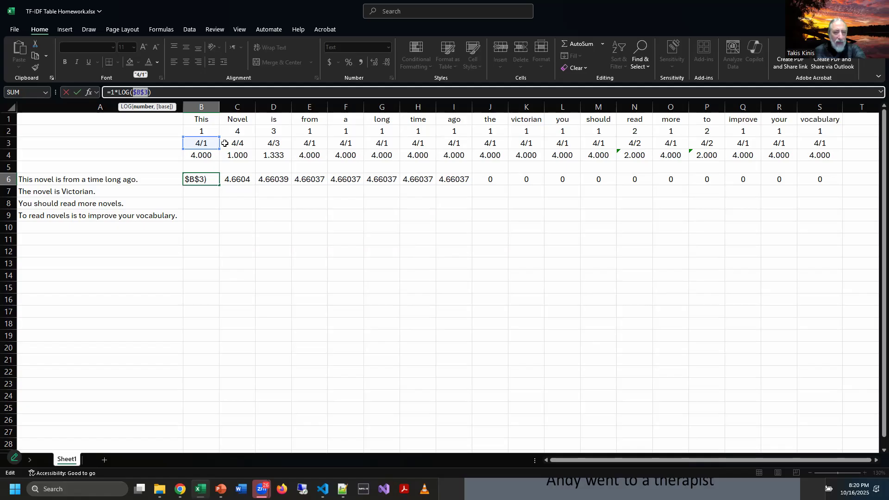
key(Return)
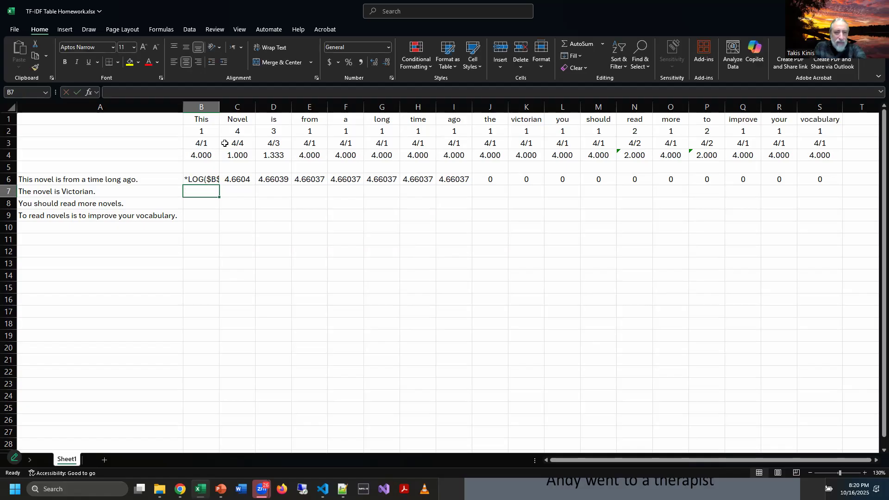
Fit column B's width to the formula text in cell B6.
double_click(204, 180)
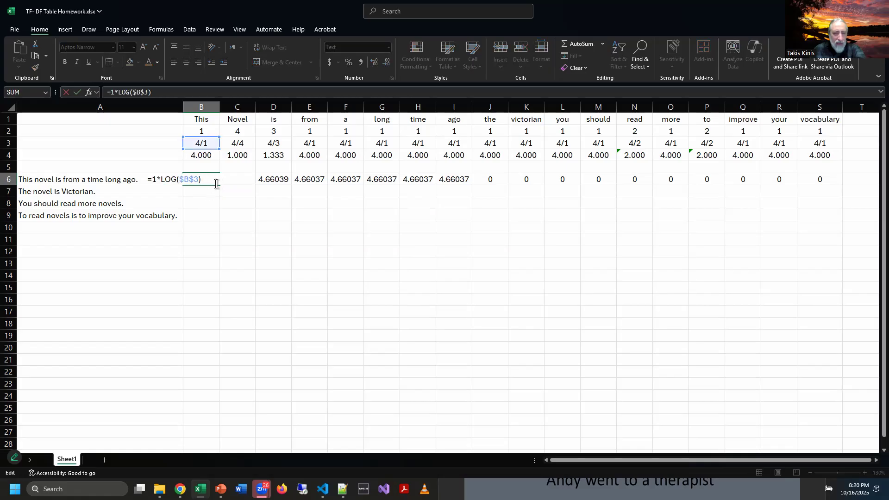
key(Escape)
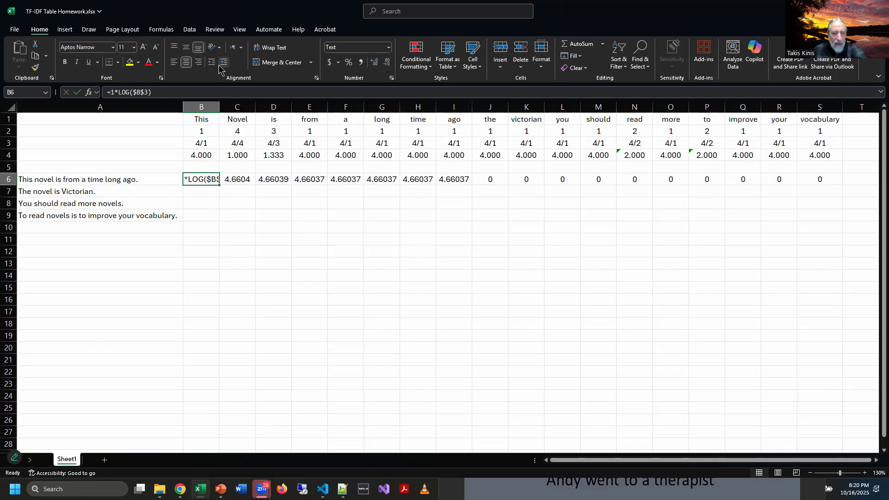
double_click(219, 107)
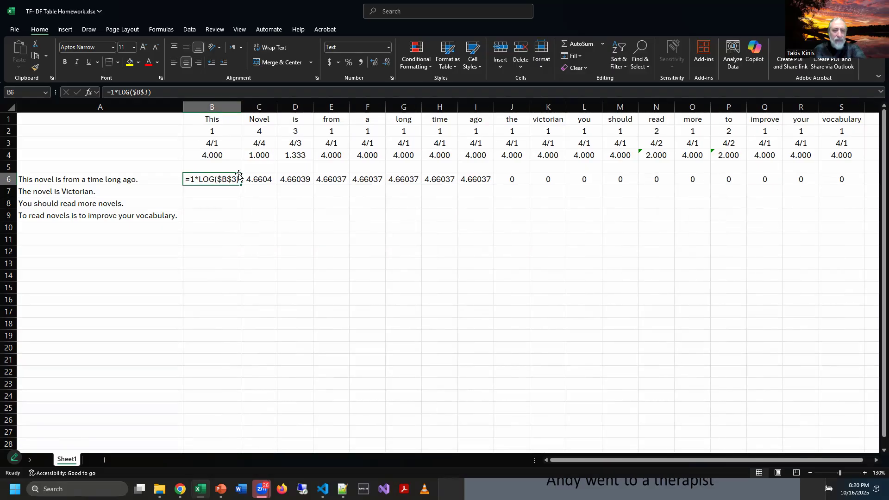
key(F2)
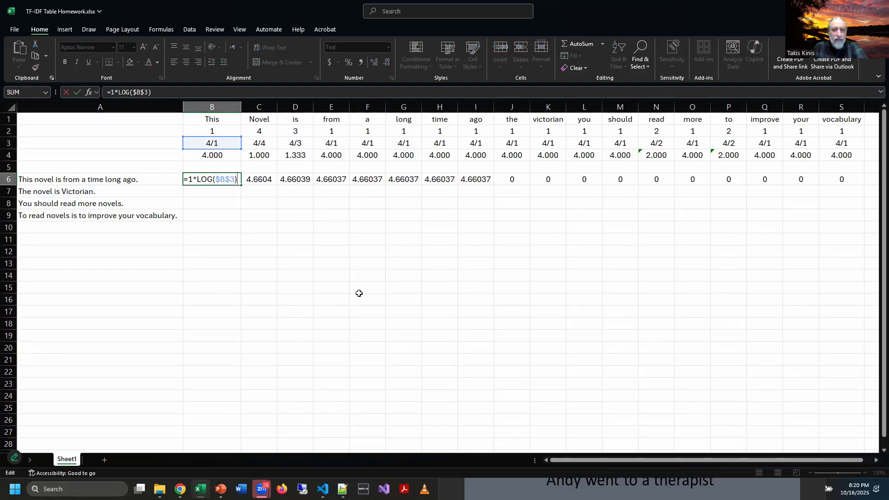
key(BackSpace)
key(BackSpace)
key(BackSpace)
key(BackSpace)
key(BackSpace)
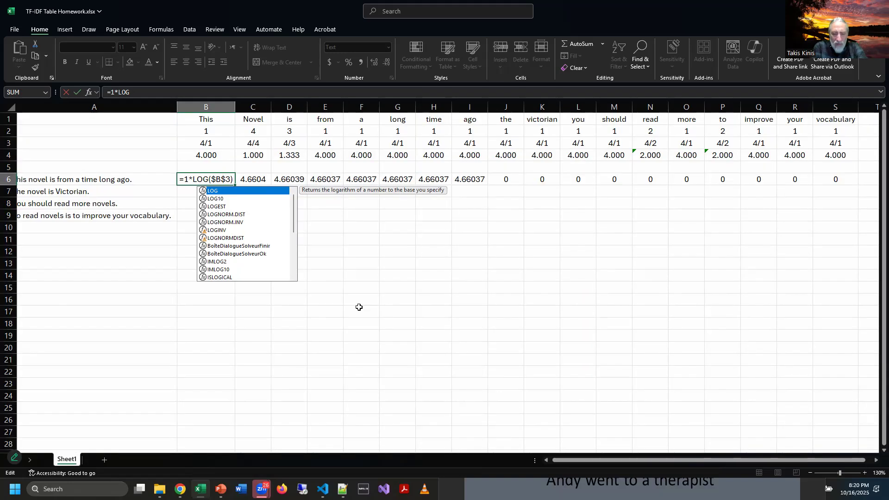
key(Escape)
key(Escape)
click(322, 220)
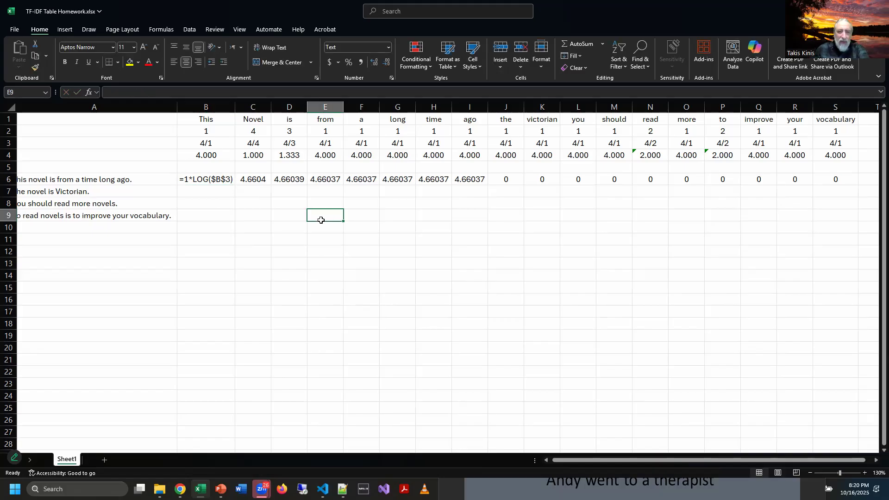
Return column B to its narrower width and make cell B6, under This, show its calculated result.
click(221, 182)
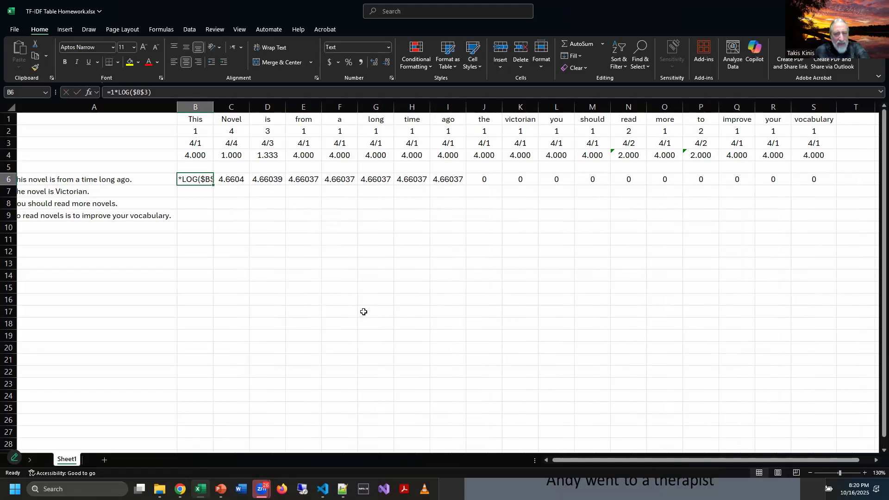
click(197, 190)
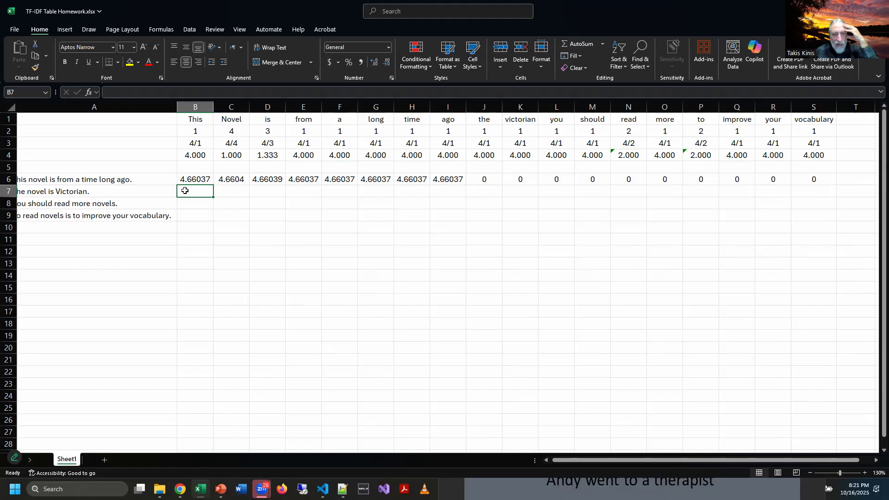
Enter the formula =1*LOG(C3) in cell C7 for the word Novel in the second sentence.
click(241, 193)
text(=)
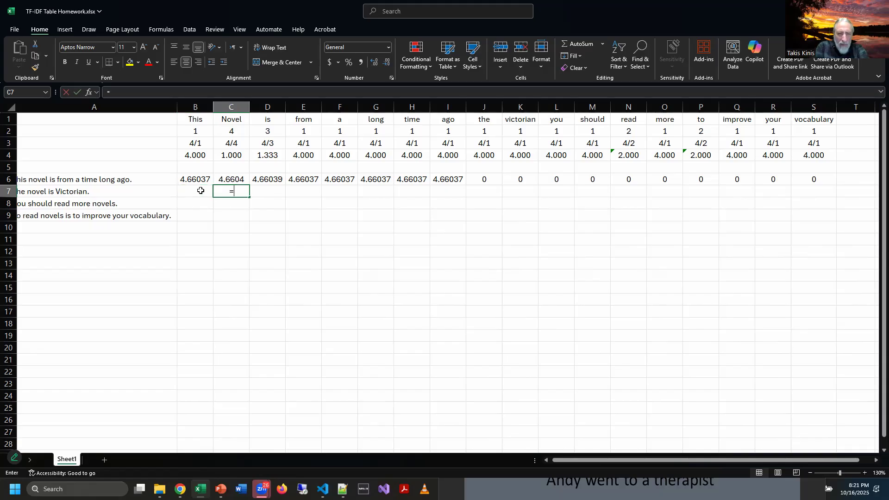
text(1*)
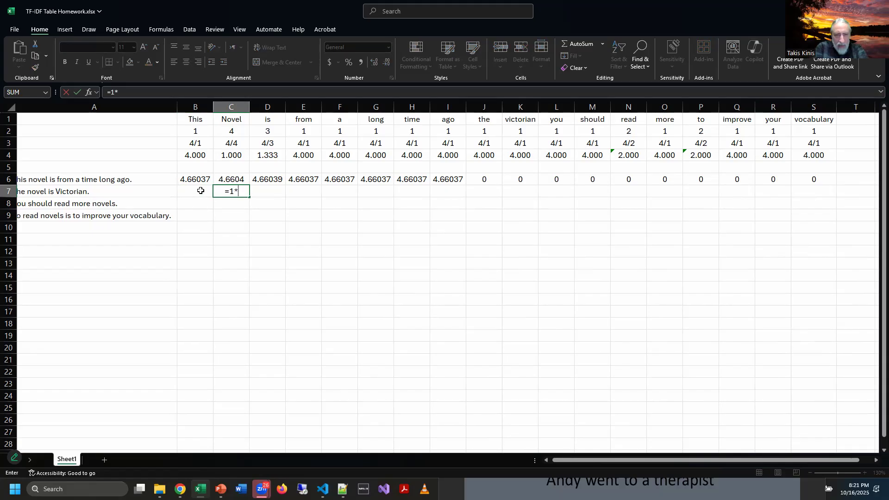
text(l)
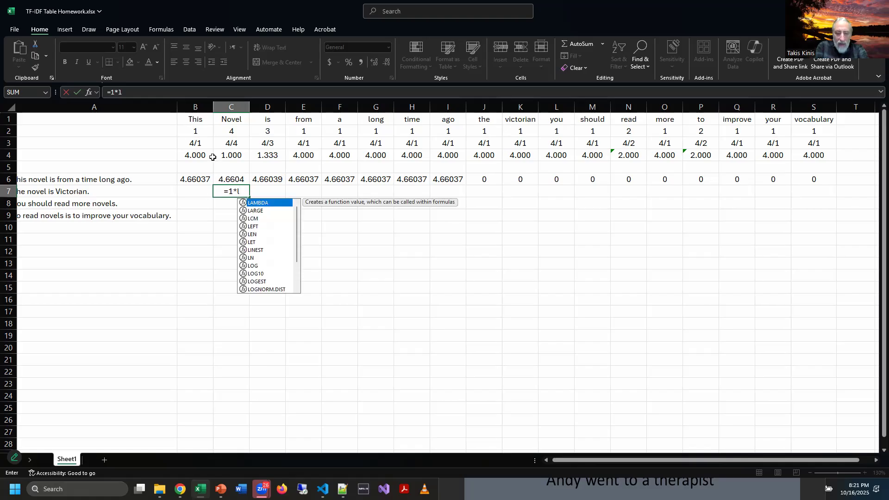
text(og()
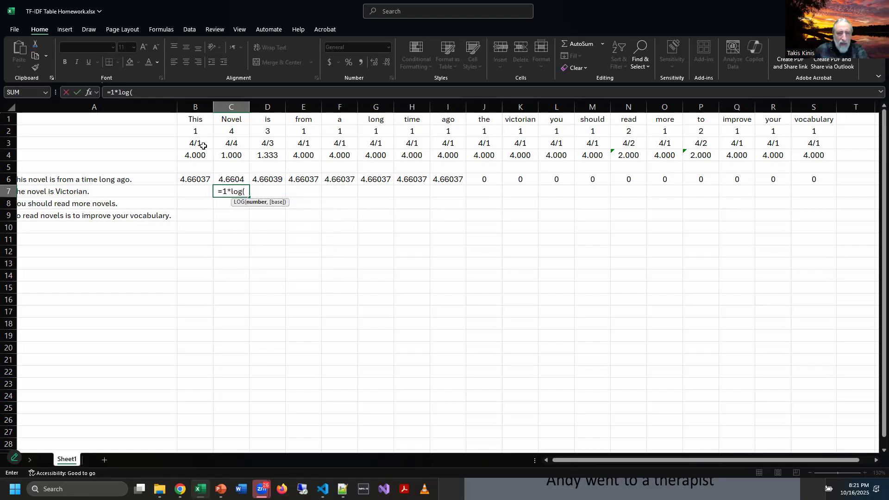
click(237, 144)
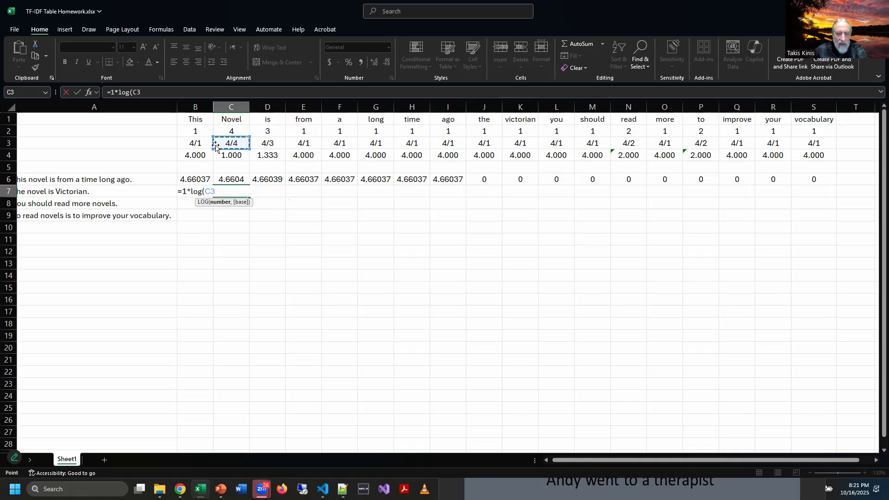
key(Return)
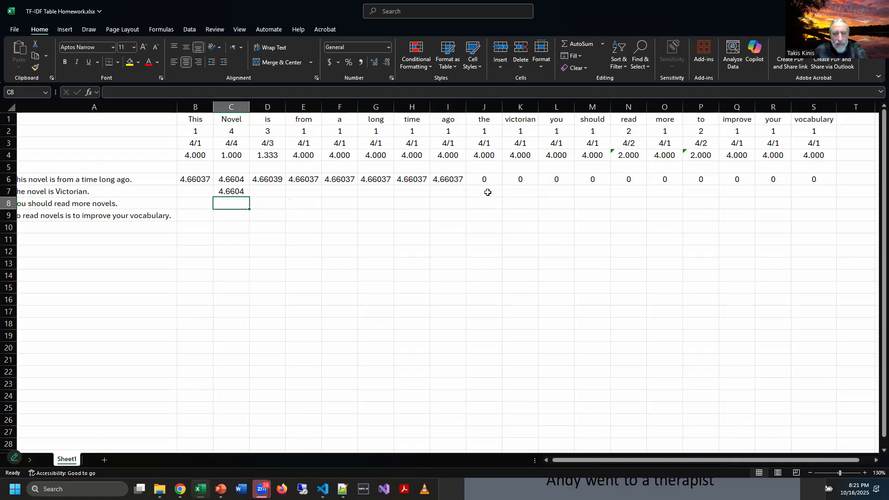
Copy the formula from C7 into J7, K7 and D7 for the words the, victorian and is in the second sentence.
click(229, 191)
key(ctrl+c)
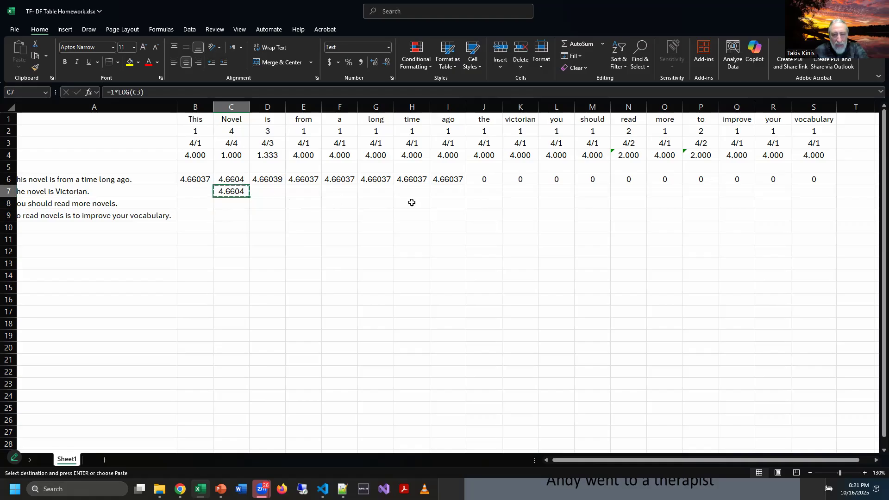
click(479, 195)
key(ctrl+v)
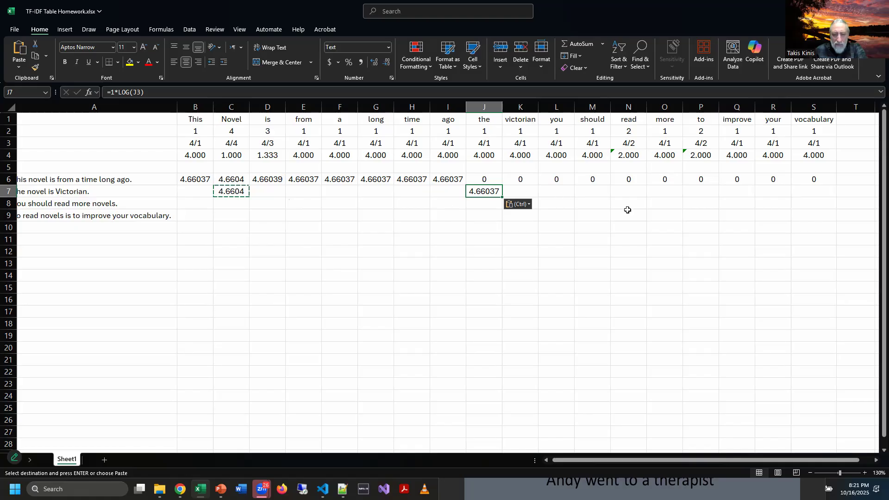
key(Right)
key(ctrl+v)
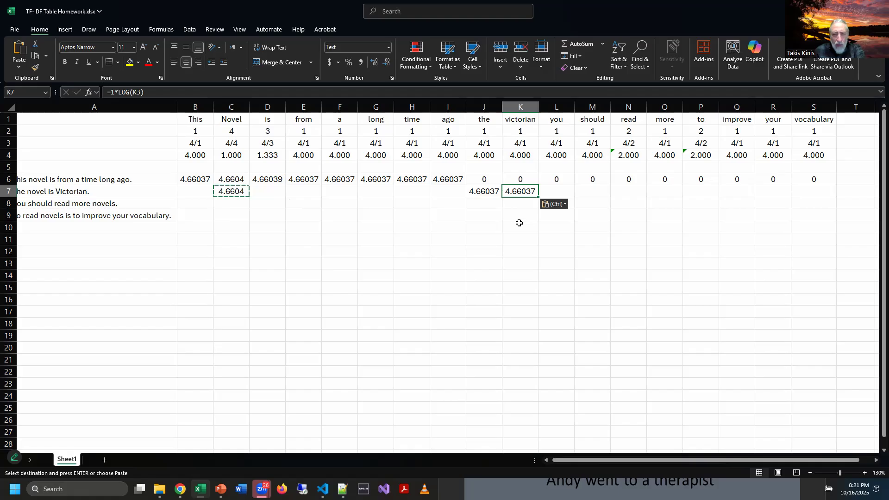
click(269, 192)
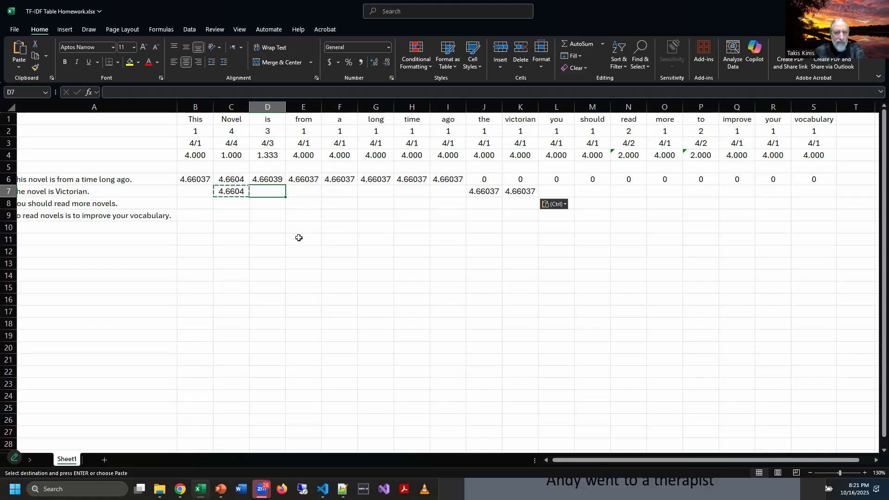
key(ctrl+v)
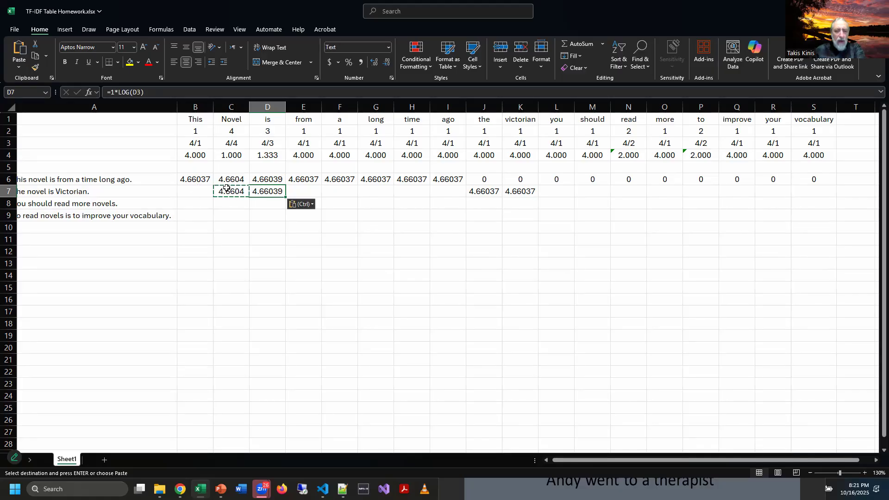
Enter the formula =0*LOG(B3) in cell B7 for the word This, absent from the second sentence.
click(195, 187)
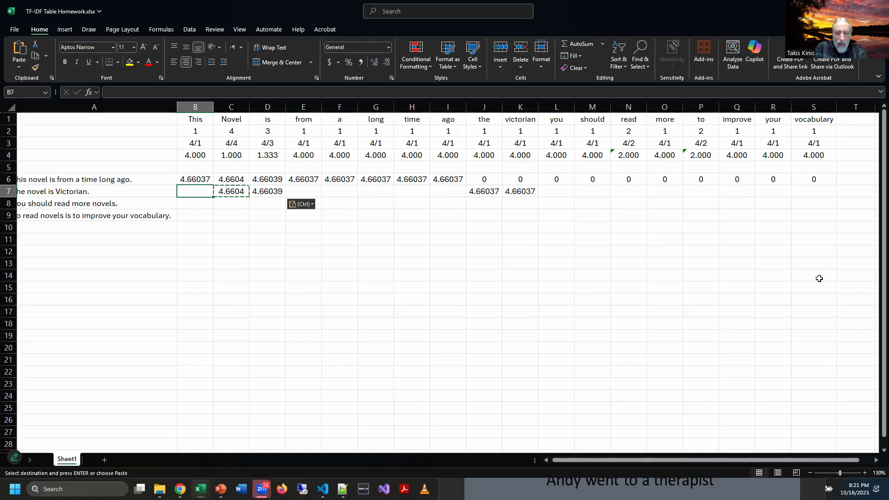
text(=0)
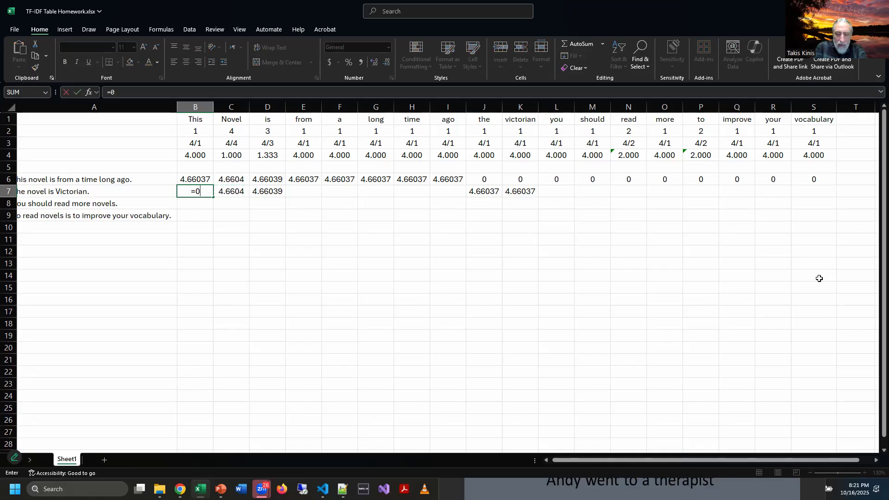
text(*log()
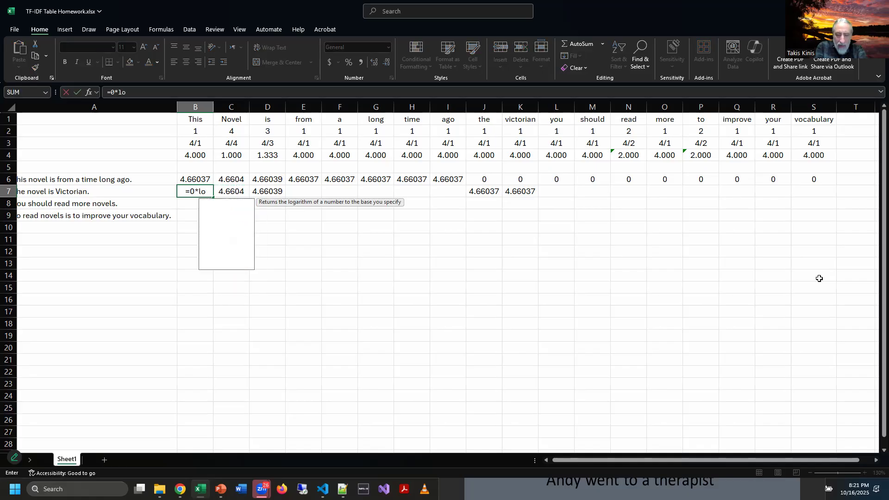
click(200, 139)
key(Return)
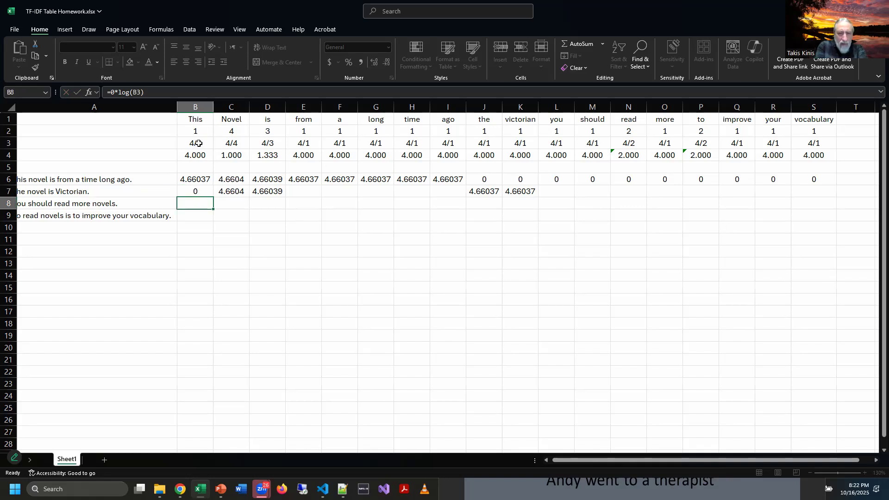
Copy the zero-occurrence formula from B7 into cells E7 through I7, from the word from to ago.
click(190, 190)
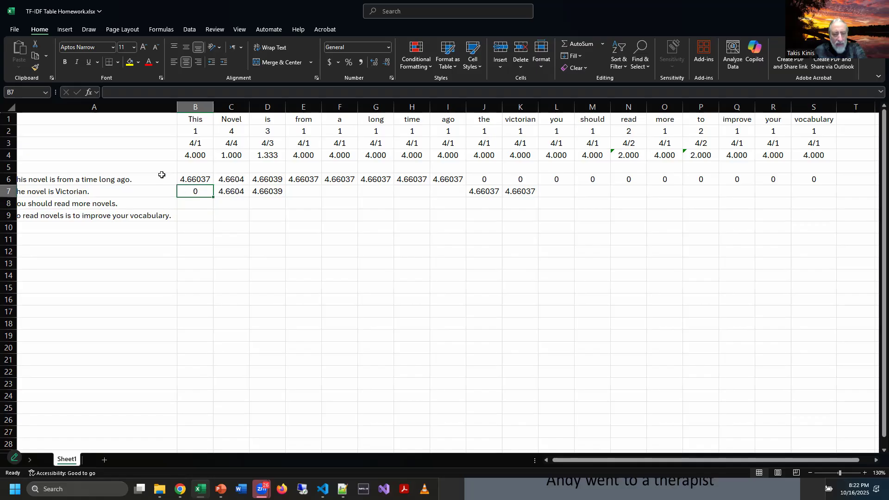
key(ctrl+c)
click(310, 189)
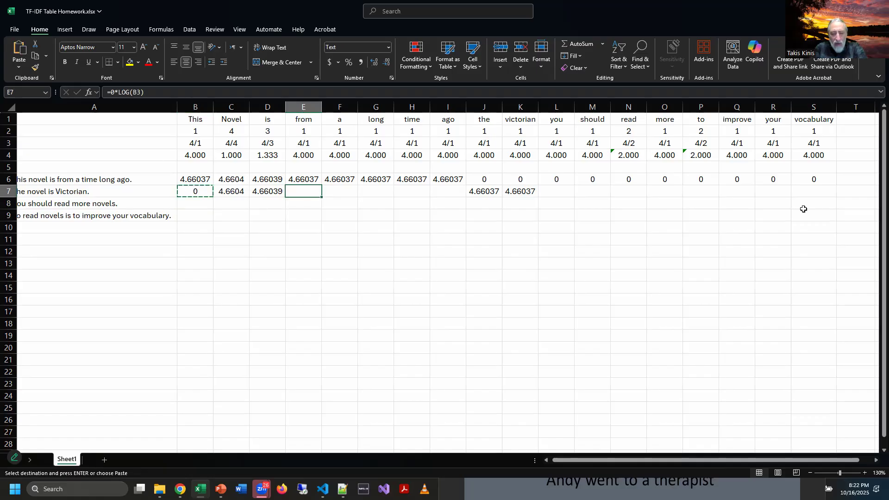
key(ctrl+v)
key(Right)
key(ctrl+v)
key(Right)
key(ctrl+v)
key(Right)
key(ctrl+v)
key(Right)
key(ctrl+v)
Paste the same zero-occurrence formula into cells L7 through S7, from the word you to vocabulary.
key(Right)
key(Right)
key(Right)
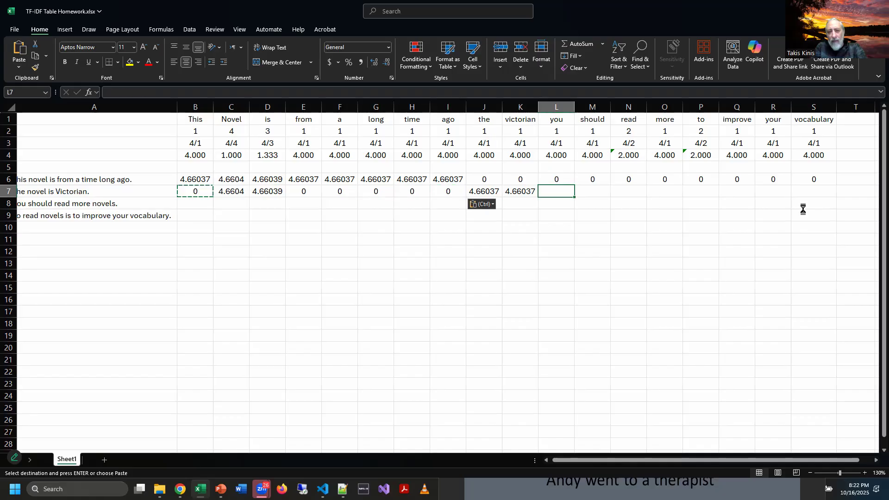
key(ctrl+v)
key(Right)
key(ctrl+v)
key(Right)
key(ctrl+v)
key(Right)
key(ctrl+v)
key(Right)
key(ctrl+v)
key(Right)
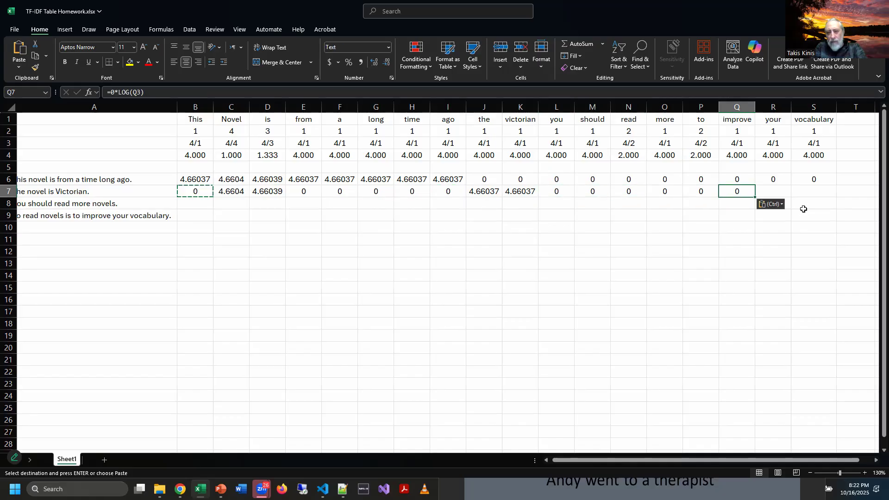
key(ctrl+v)
key(Right)
key(ctrl+v)
key(Right)
key(ctrl+v)
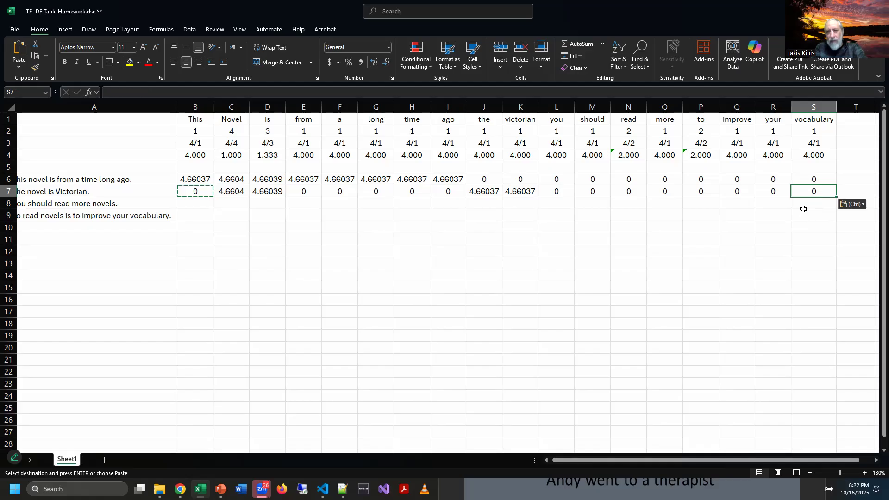
Enter the formula =1*LOG(L3) in cell L8 for the word you in the third sentence.
key(Down)
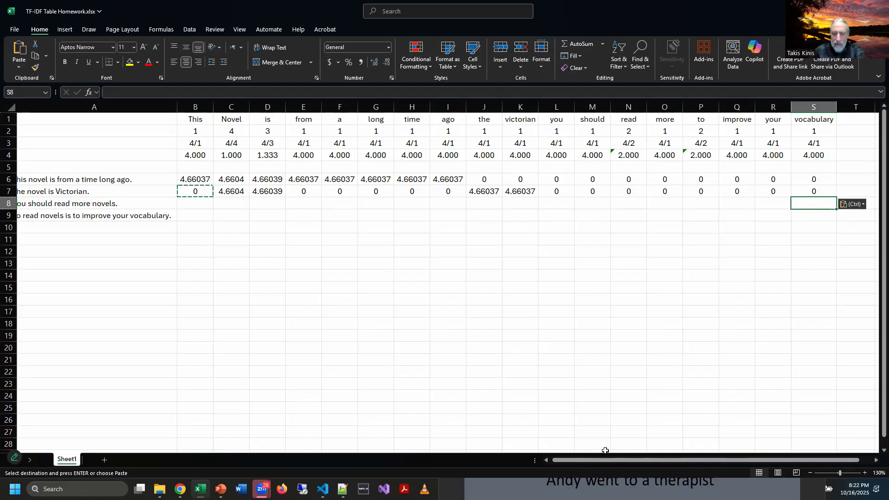
drag(605, 460, 553, 458)
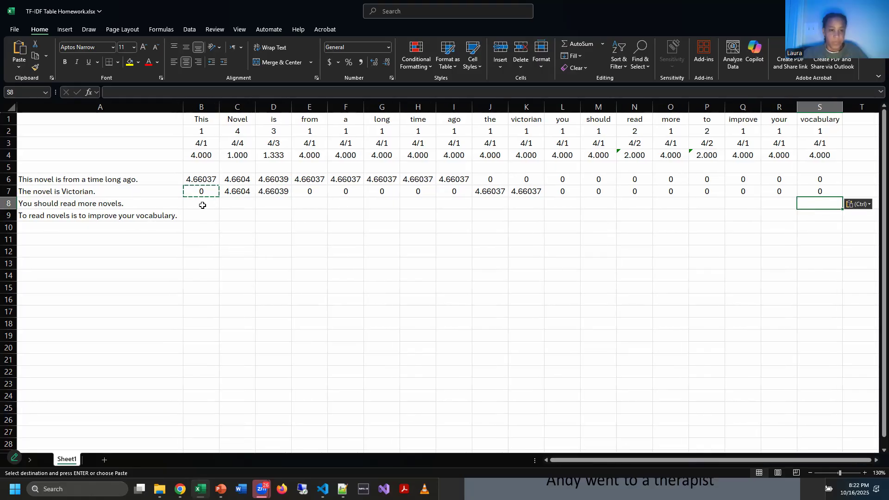
click(202, 205)
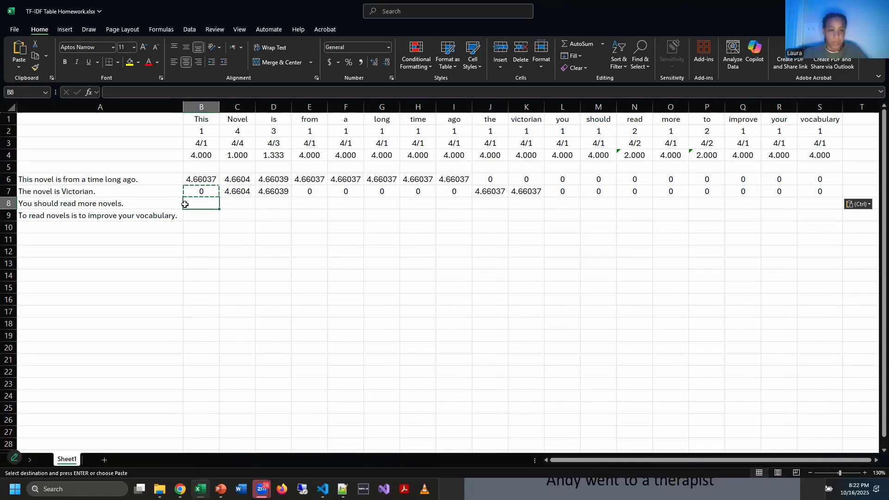
click(571, 206)
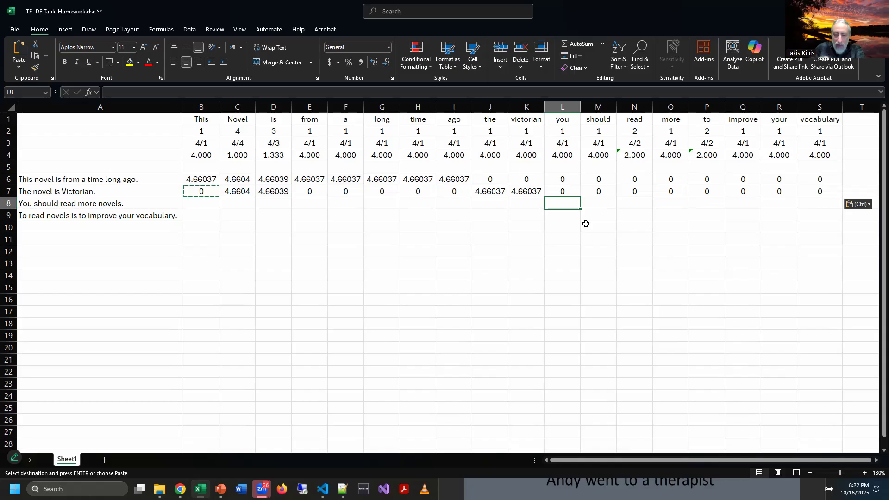
text(=1*log()
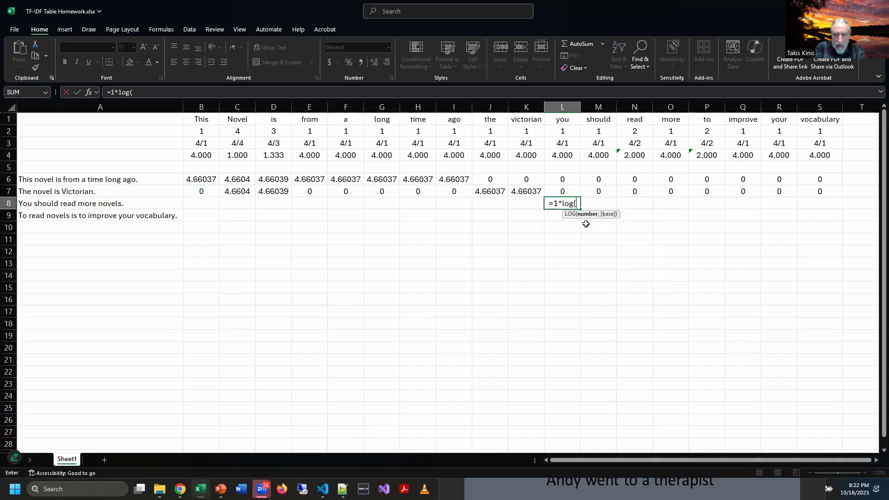
click(564, 143)
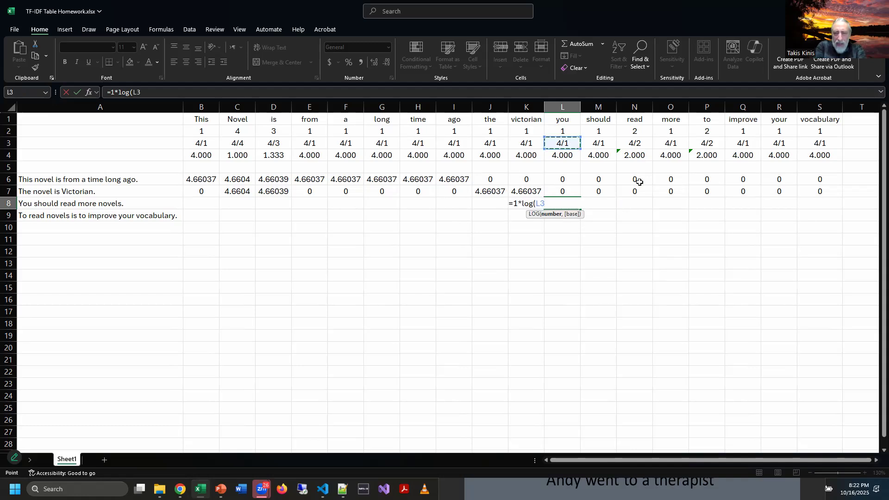
text())
key(Return)
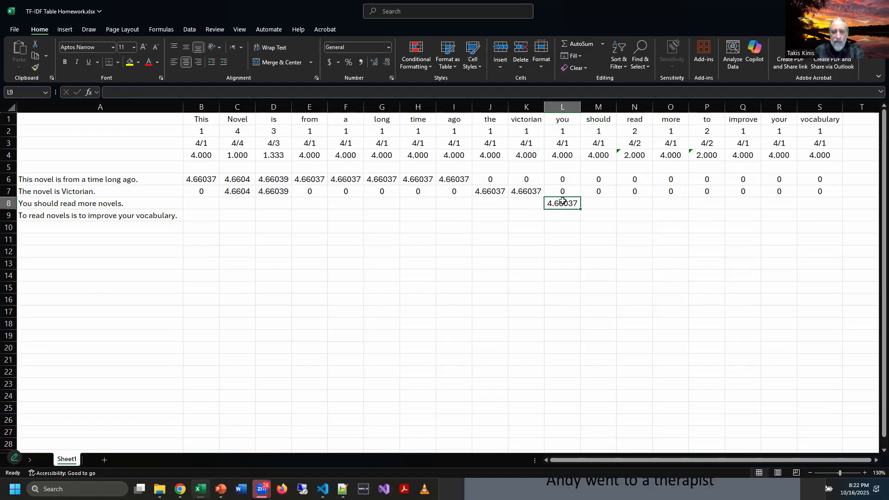
Copy the one-occurrence formula from L8 into M8, N8, O8 and C8 for should, read, more and Novel.
key(ctrl+c)
click(602, 202)
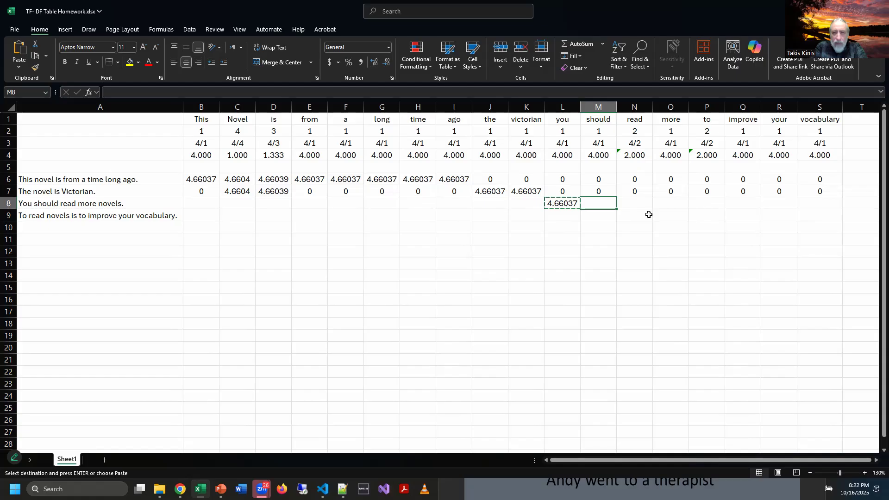
key(ctrl+v)
key(Right)
key(ctrl)
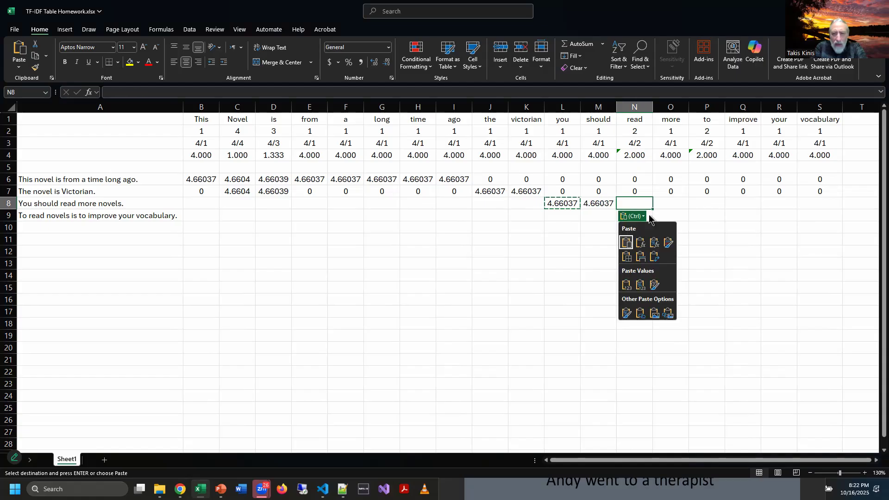
key(ctrl+v)
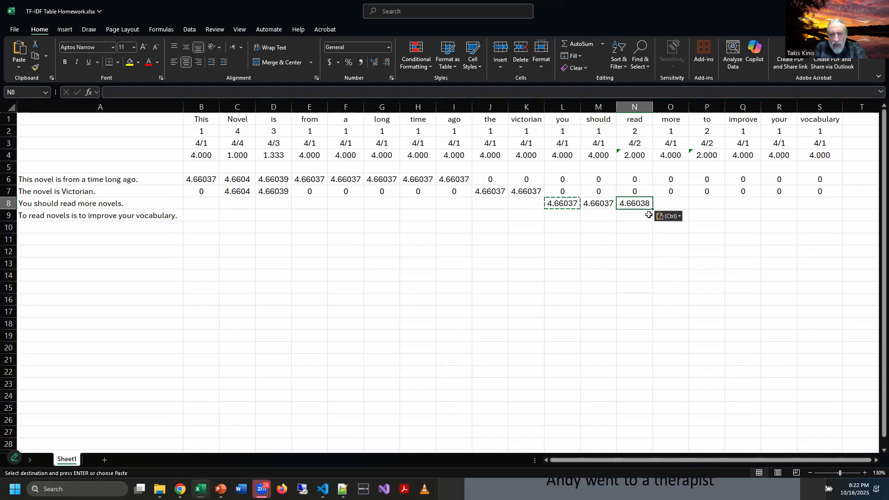
key(Right)
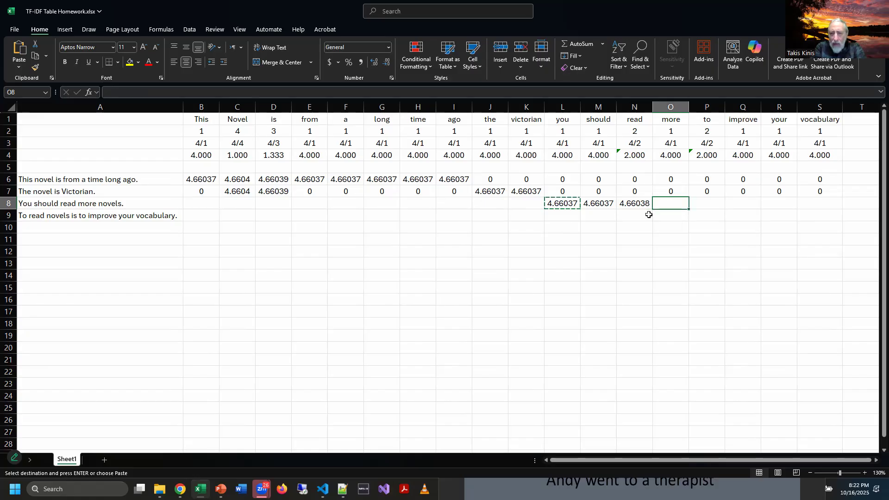
key(ctrl+v)
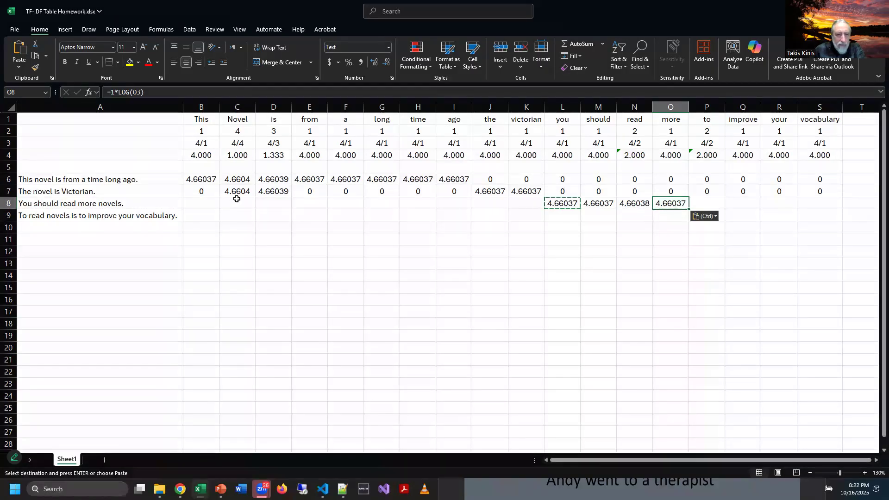
key(ctrl+v)
Enter the formula =0*LOG(B3) in cell B8 for the word This, absent from the third sentence.
click(204, 203)
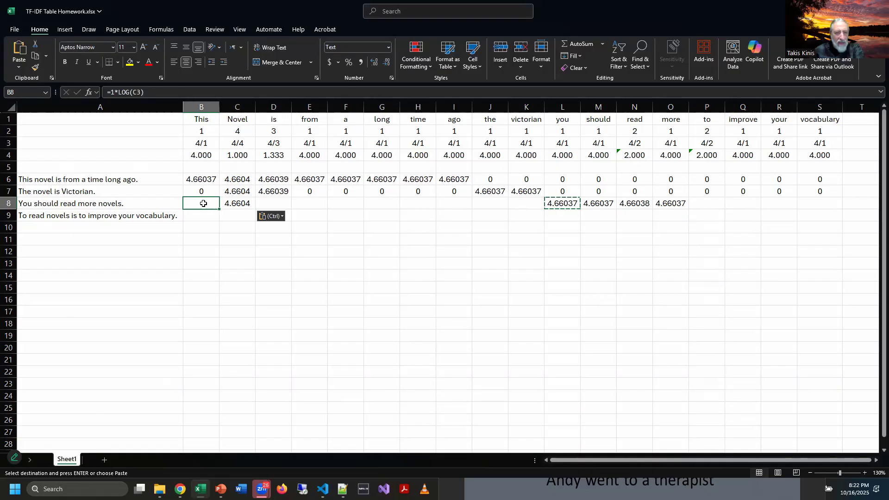
text(=0)
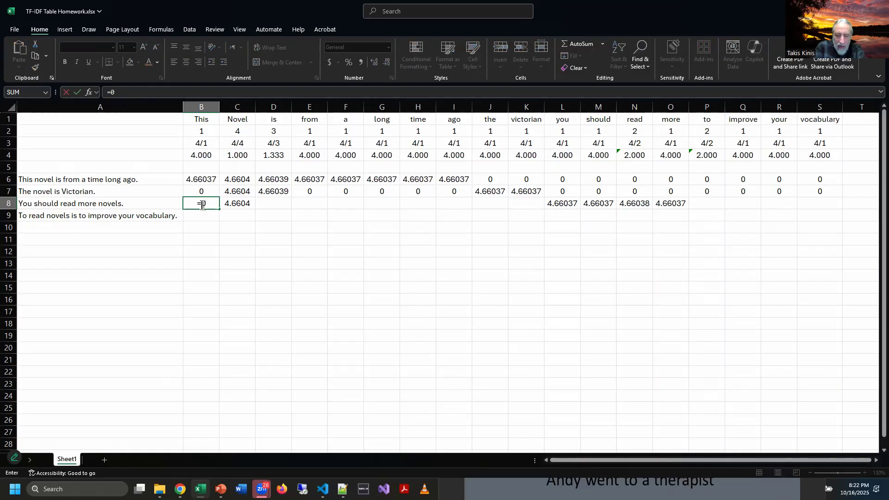
text(*lo)
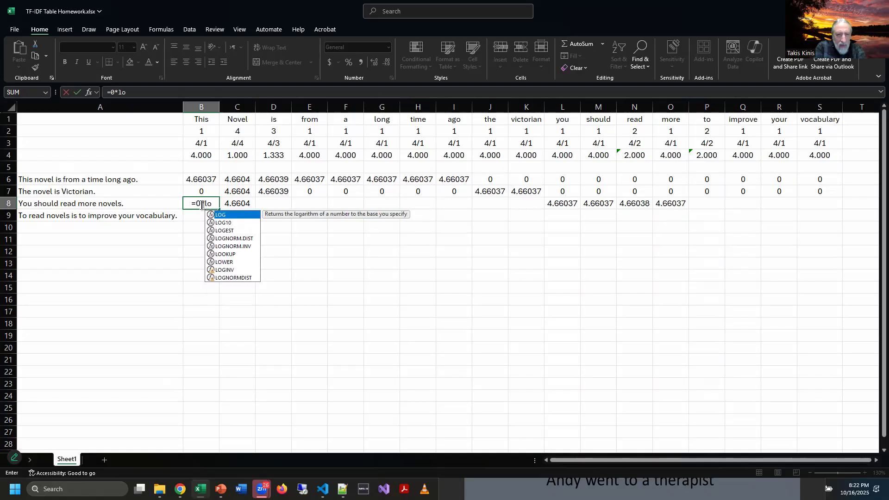
text(g()
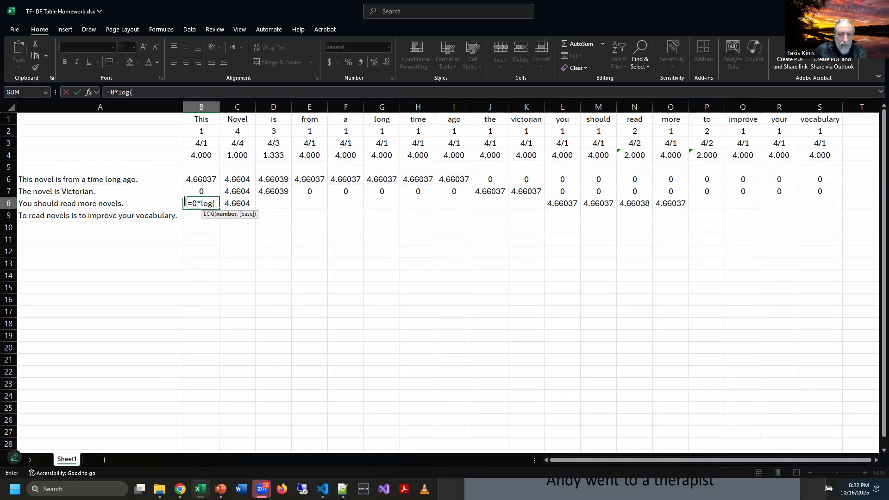
click(204, 143)
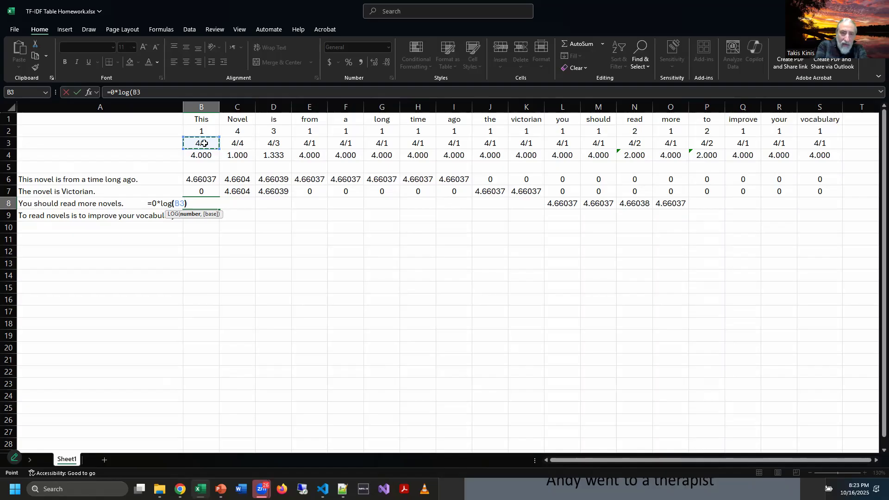
key(Return)
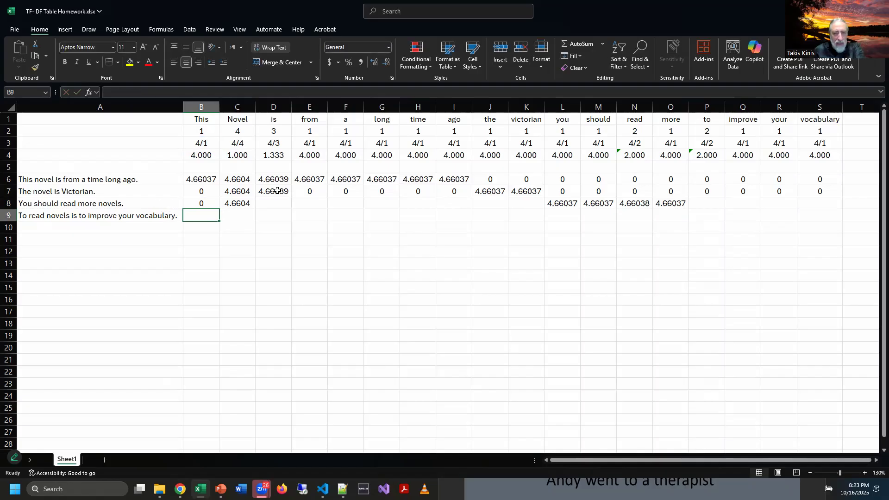
Copy the zero-occurrence formula from B8 into cells D8 through F8, from the word is to a.
click(202, 204)
key(Delete)
key(ctrl+z)
key(ctrl+c)
click(284, 204)
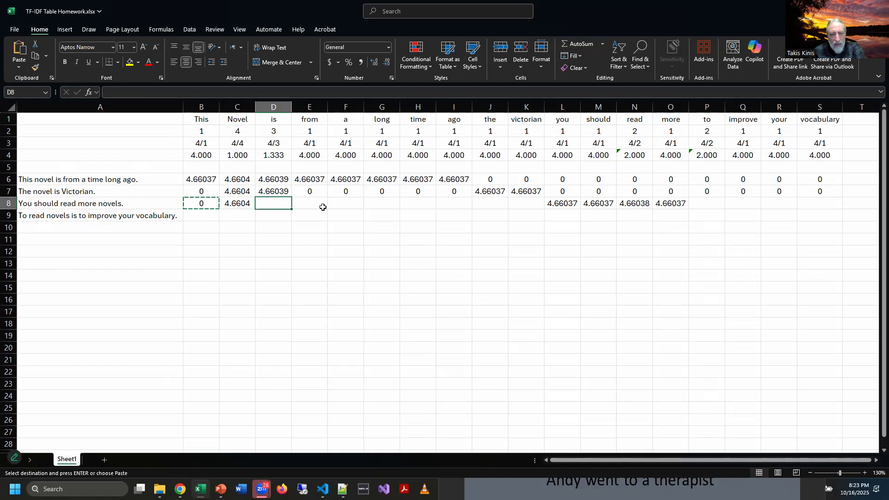
key(ctrl+v)
click(397, 203)
key(ctrl)
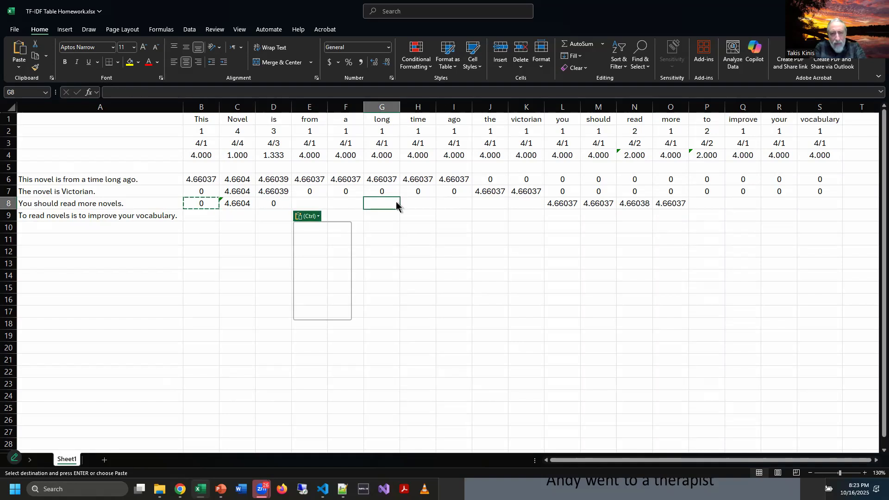
key(Escape)
key(Left)
key(Left)
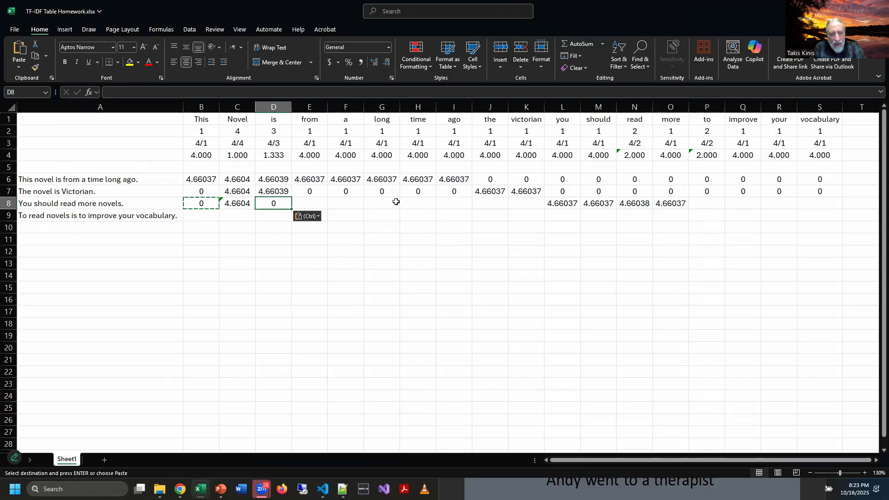
key(ctrl+v)
key(Right)
key(ctrl+v)
key(Right)
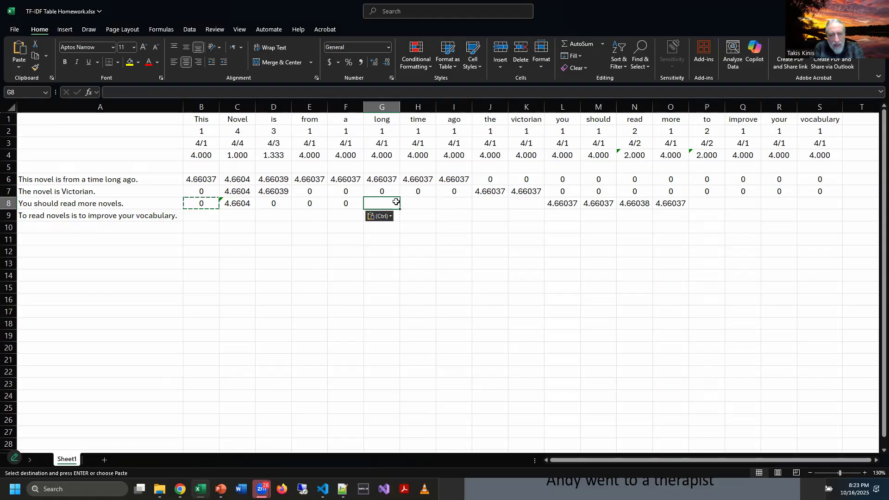
Paste the same zero-occurrence formula into cells G8 through K8, from long to victorian, and into P8 for the word to.
key(ctrl+v)
key(Right)
key(ctrl+v)
key(Right)
key(ctrl+v)
key(Right)
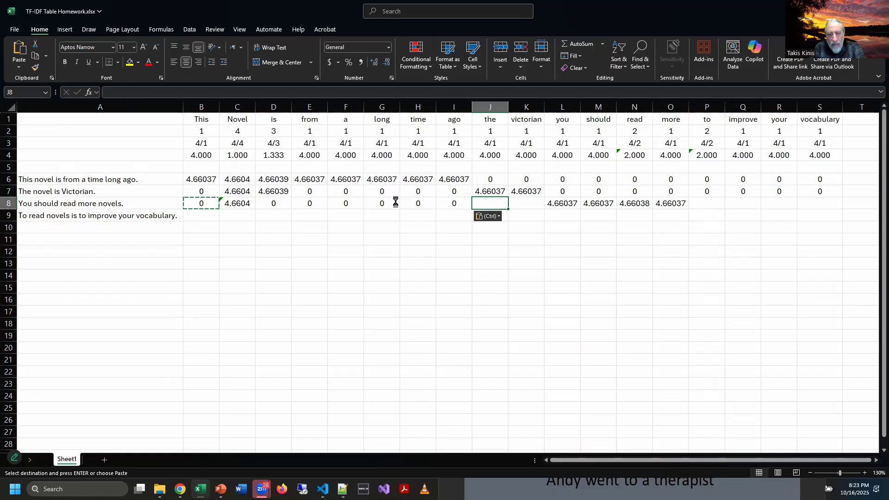
key(ctrl+v)
key(Right)
key(ctrl+v)
key(Right)
key(Right)
key(Right)
key(Right)
key(Right)
key(ctrl+v)
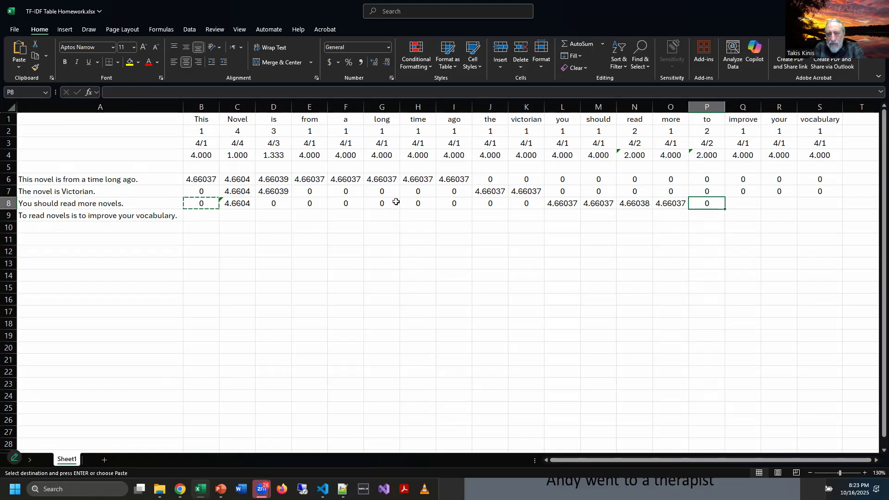
key(Right)
key(ctrl+Right)
text(=0*LOG(XFD3))
key(ctrl+z)
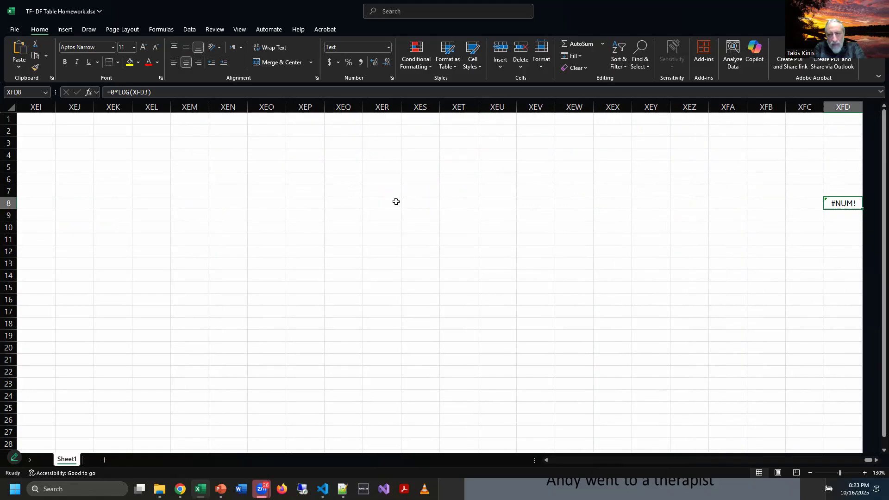
Copy the zero-occurrence formula from P8 into cells Q8 through S8, from the word improve to vocabulary.
key(Left)
key(Left)
key(Right)
key(Right)
key(Left)
key(ctrl+c)
key(Right)
key(ctrl+v)
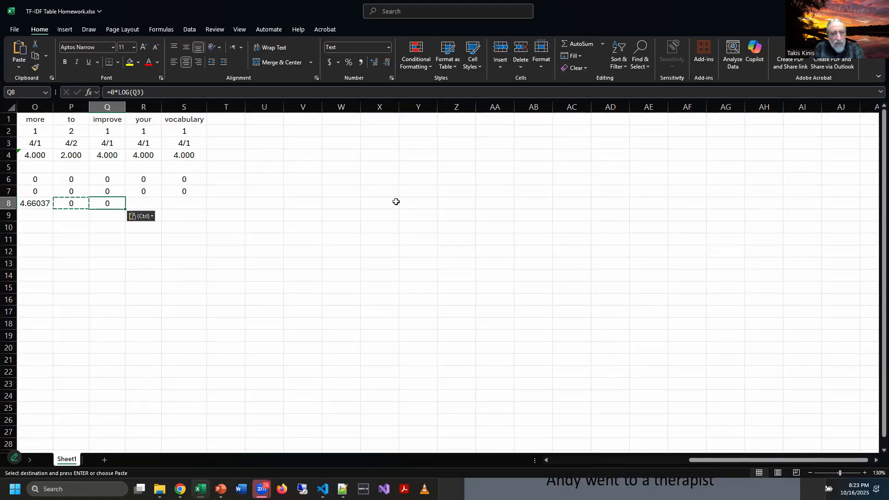
key(Right)
key(ctrl+v)
key(Right)
key(ctrl+v)
key(Right)
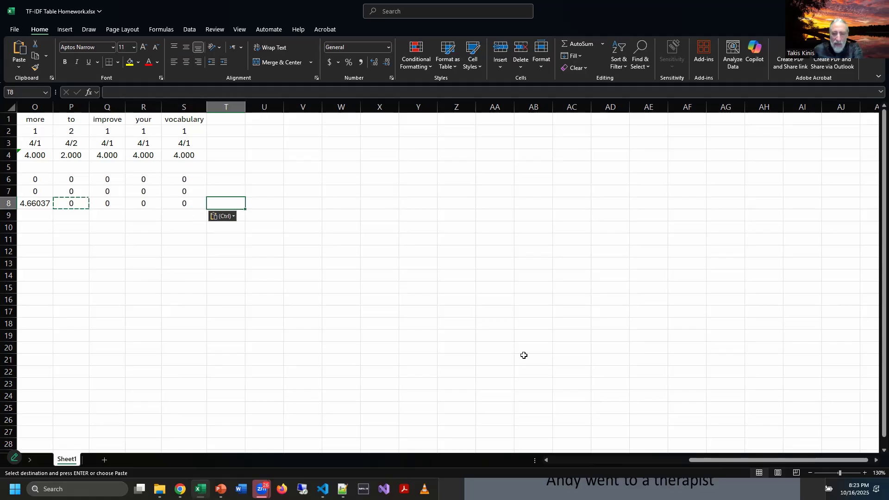
Enter the formula =1*LOG(P3) in cell P9 for the word to in the fourth sentence.
click(586, 460)
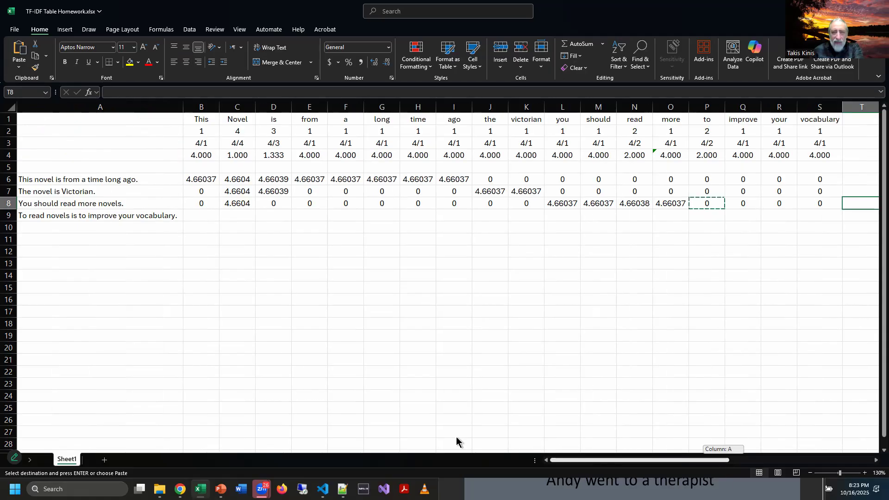
click(522, 323)
click(211, 213)
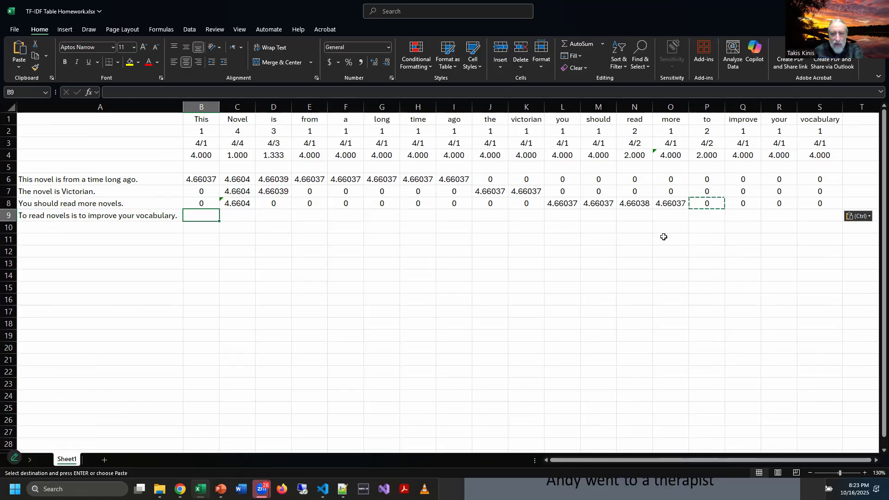
click(707, 216)
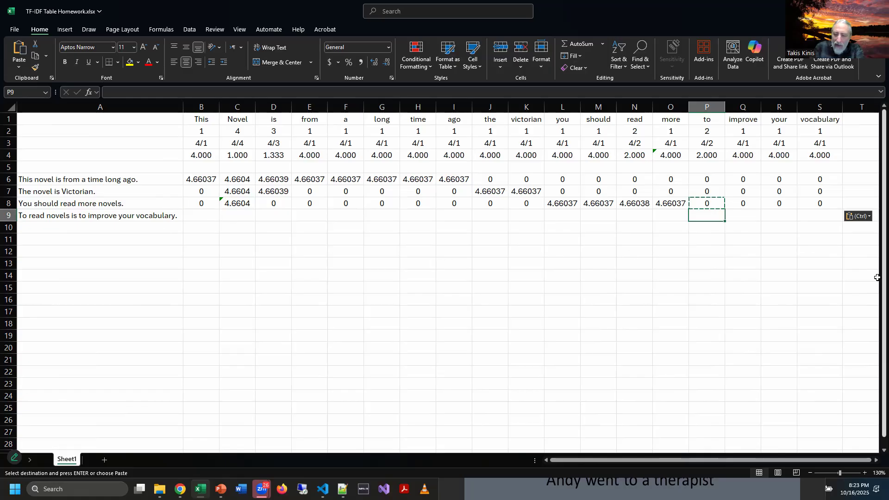
text(=)
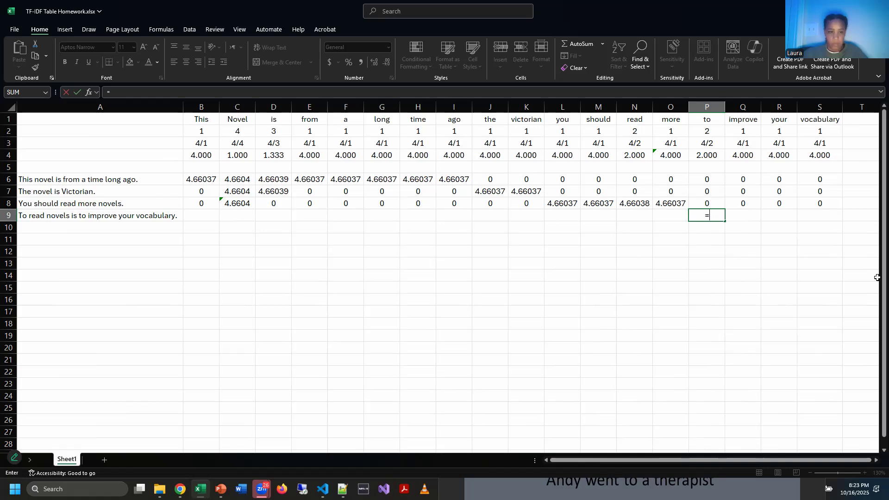
text(1*log()
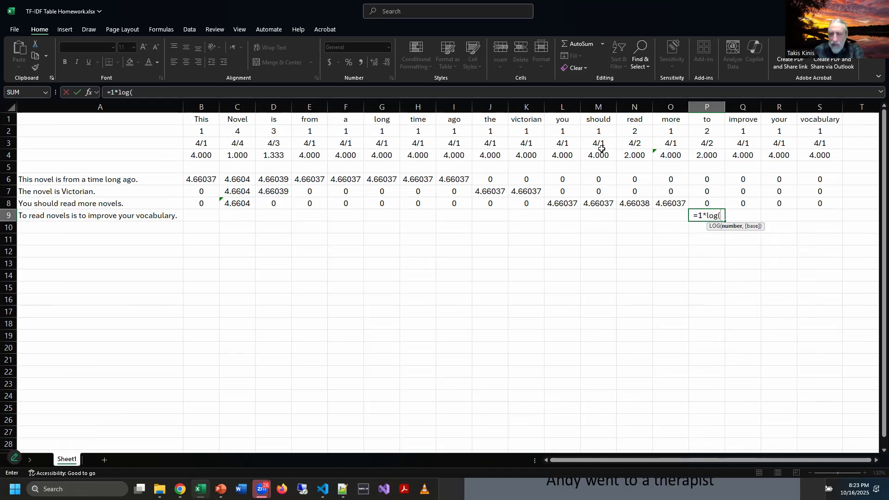
click(704, 144)
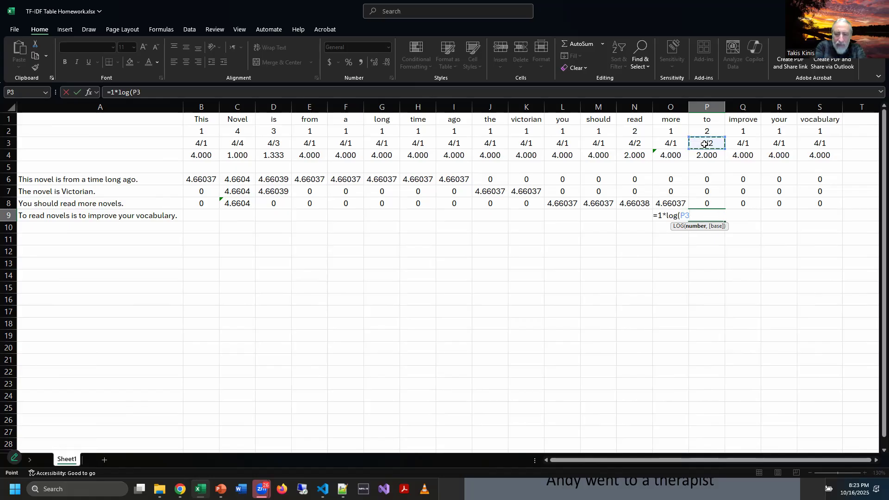
text())
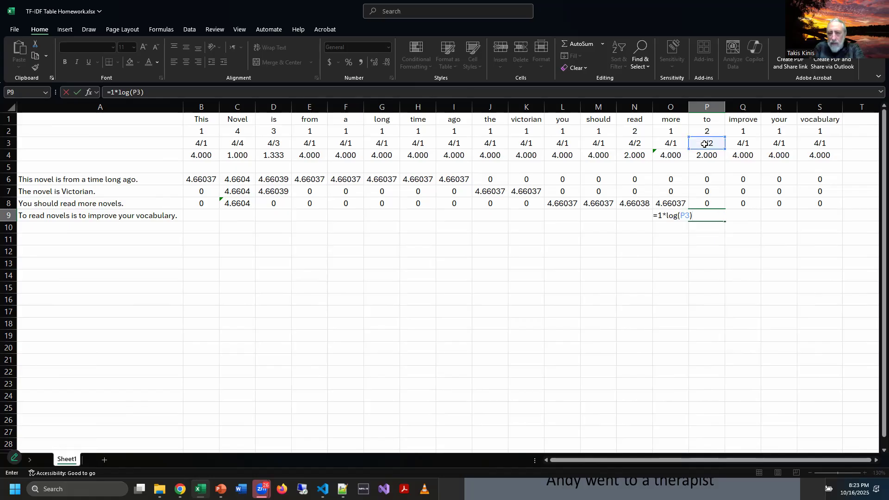
key(Return)
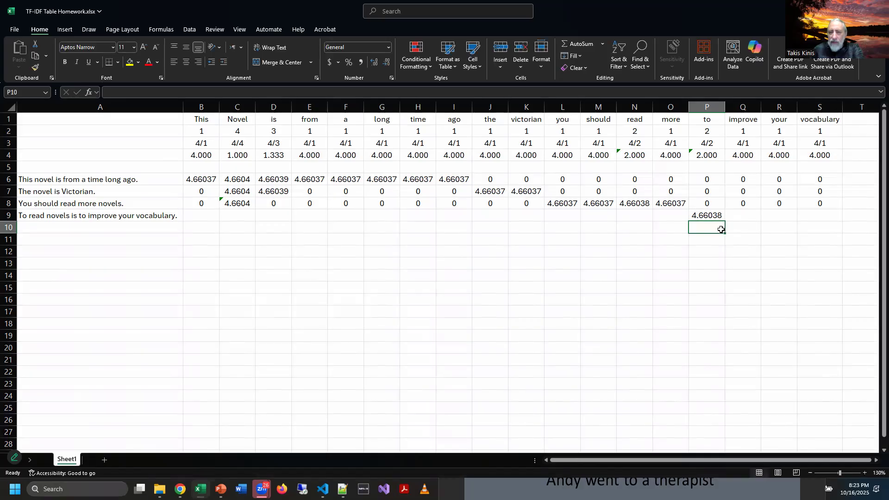
Copy the one-occurrence formula from P9 into N9, C9 and D9 for the words read, Novel and is.
click(717, 216)
key(ctrl+c)
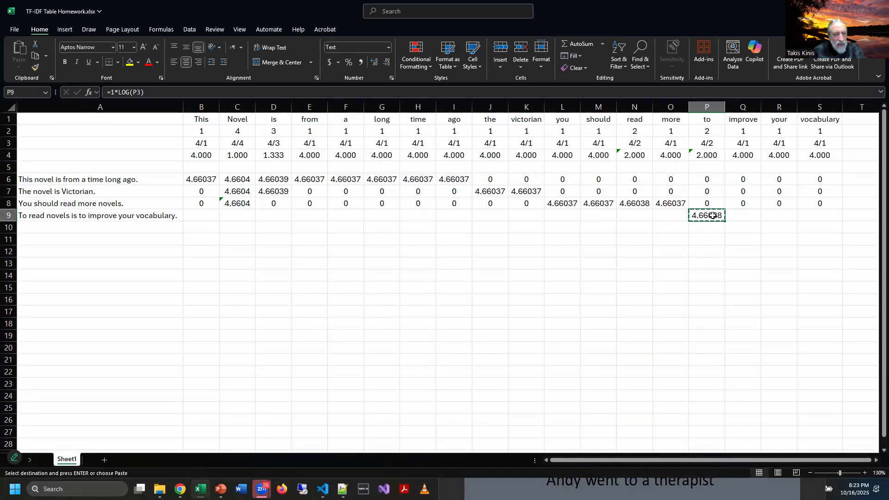
click(635, 216)
key(ctrl+v)
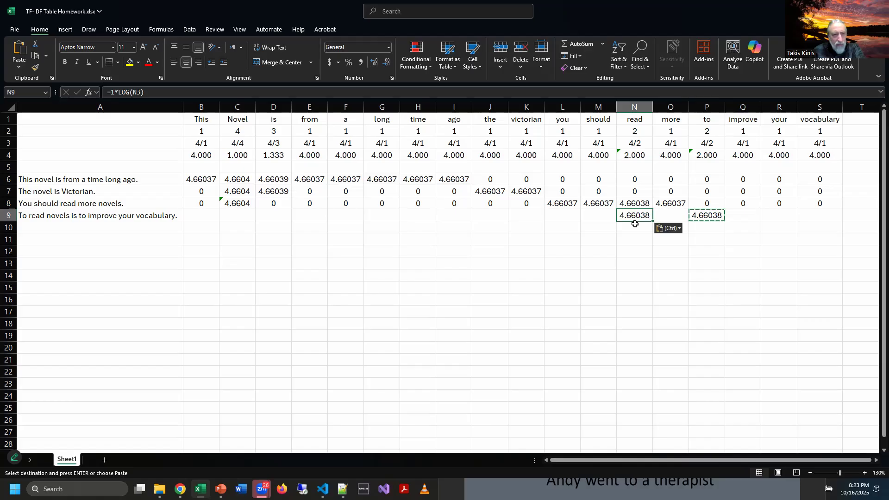
click(246, 216)
key(ctrl+v)
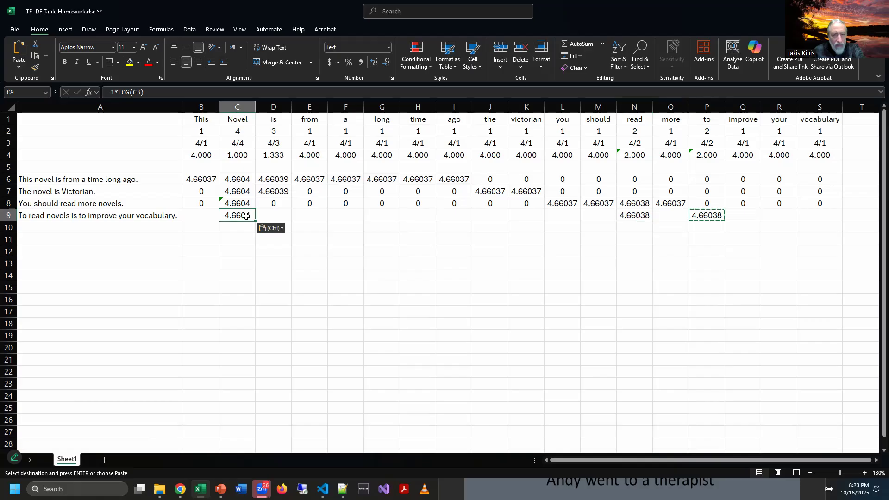
click(269, 216)
key(ctrl+v)
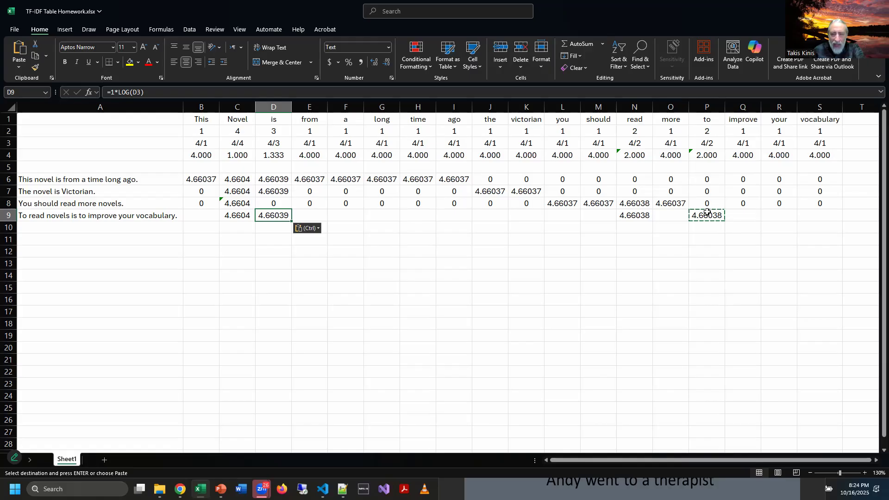
Change the count for the word to in P2 to 3 and its ratio in P3 to 4/3.
click(712, 130)
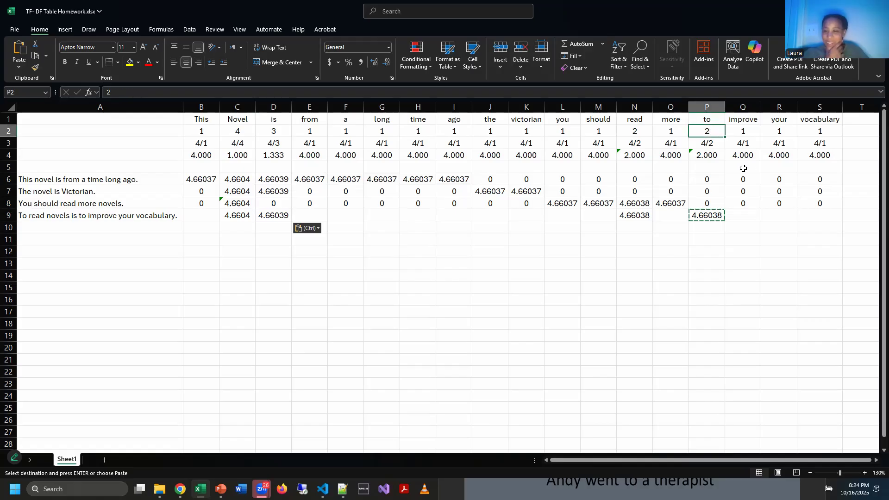
text(3)
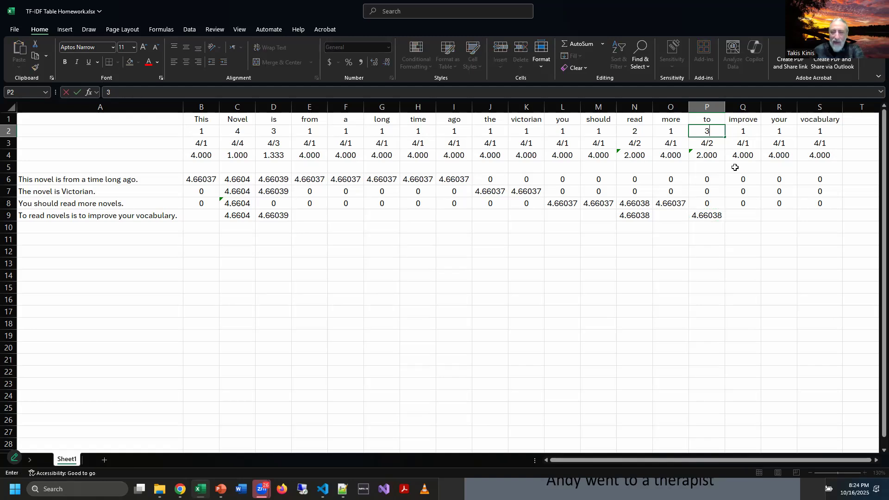
click(716, 144)
double_click(715, 145)
key(BackSpace)
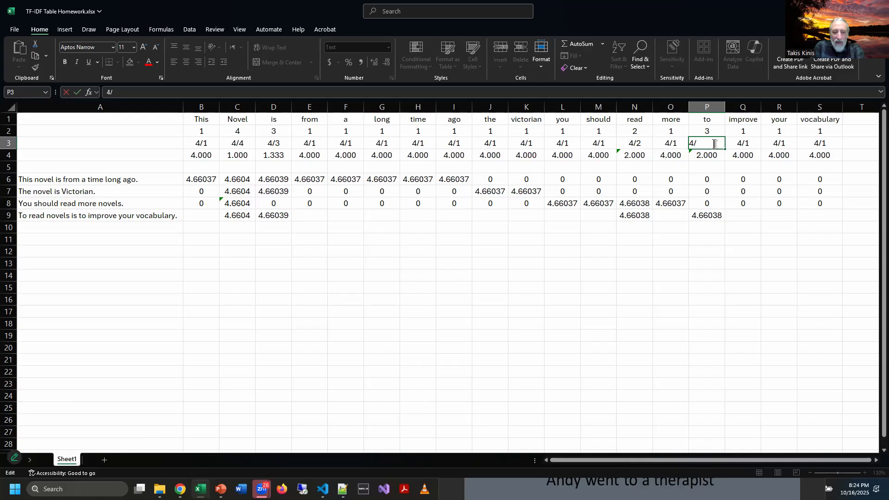
text(3)
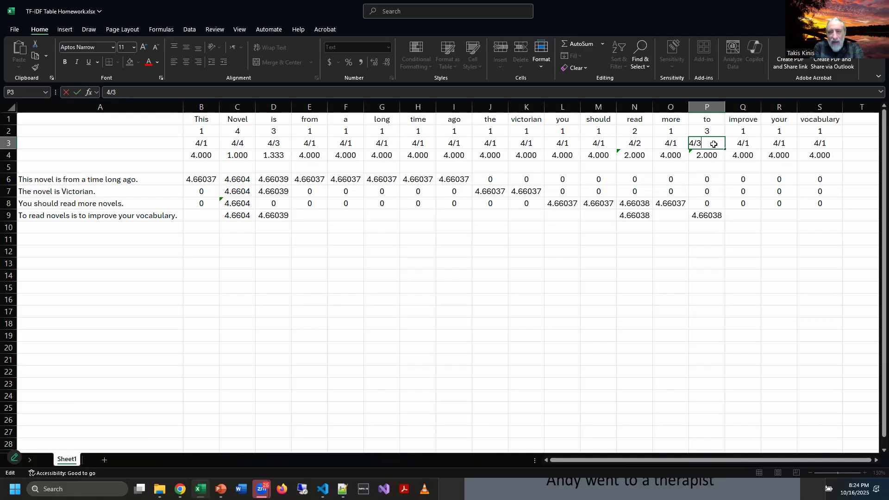
key(Return)
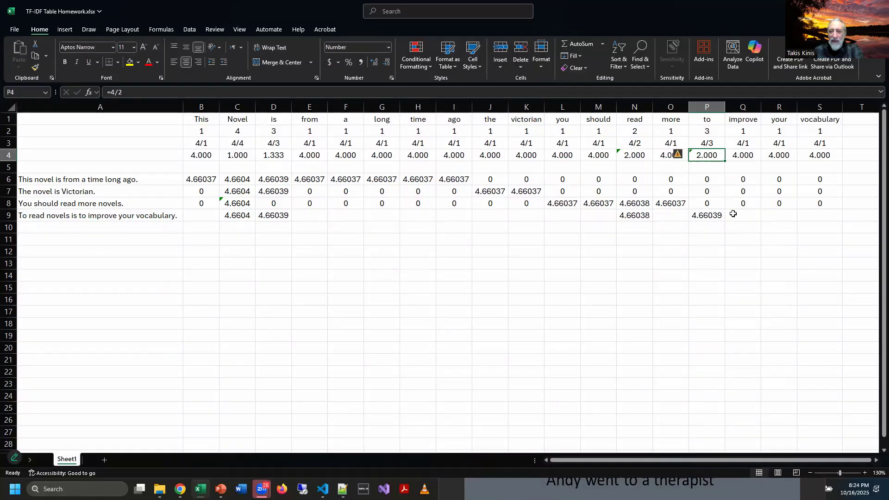
key(Up)
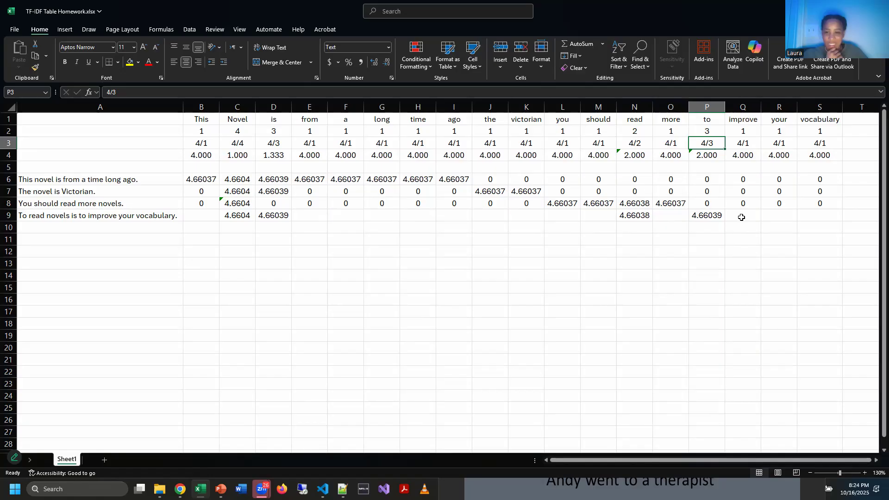
key(alt+Tab)
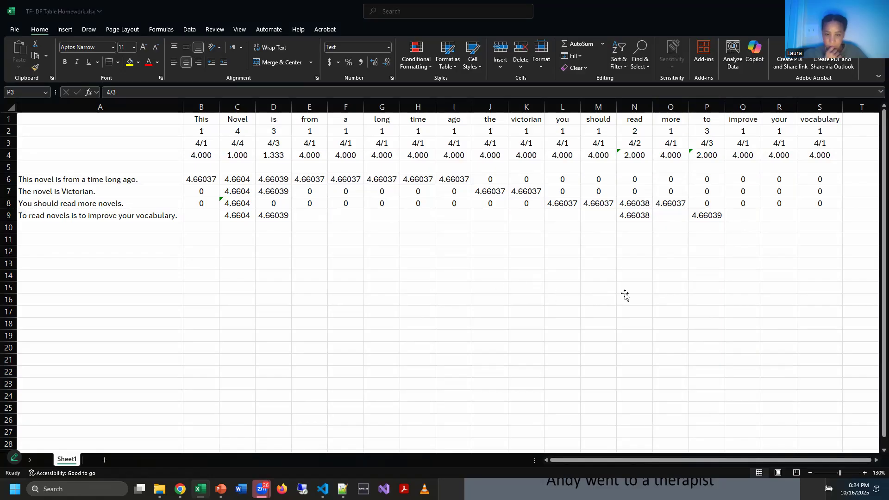
Review the TF-IDF result table on slide 67 in PowerPoint, then return to the TF-IDF homework workbook in Excel.
click(79, 425)
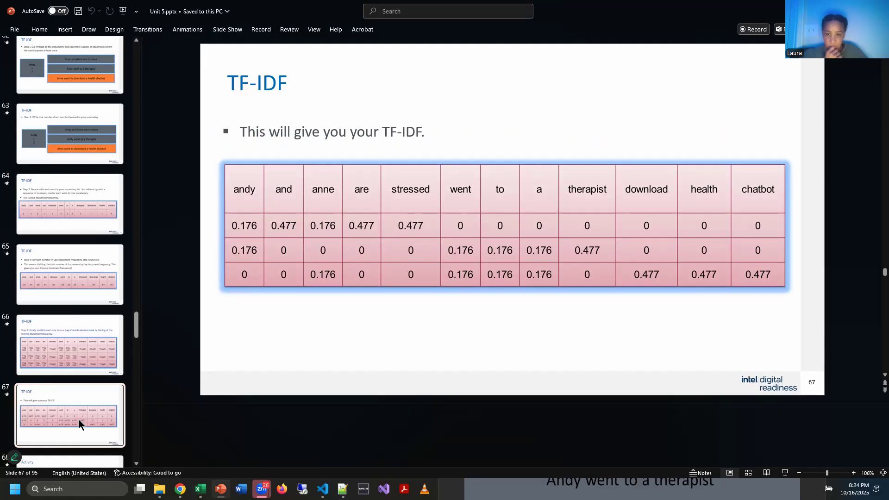
key(alt+Tab)
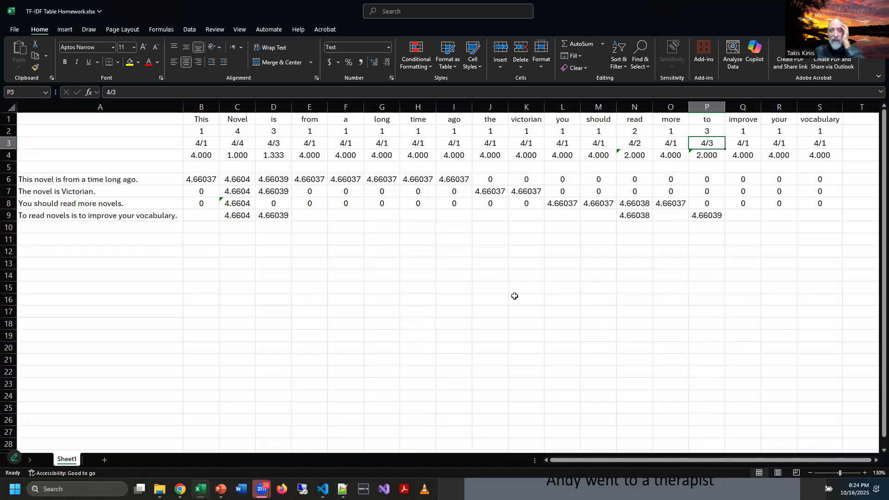
key(Down)
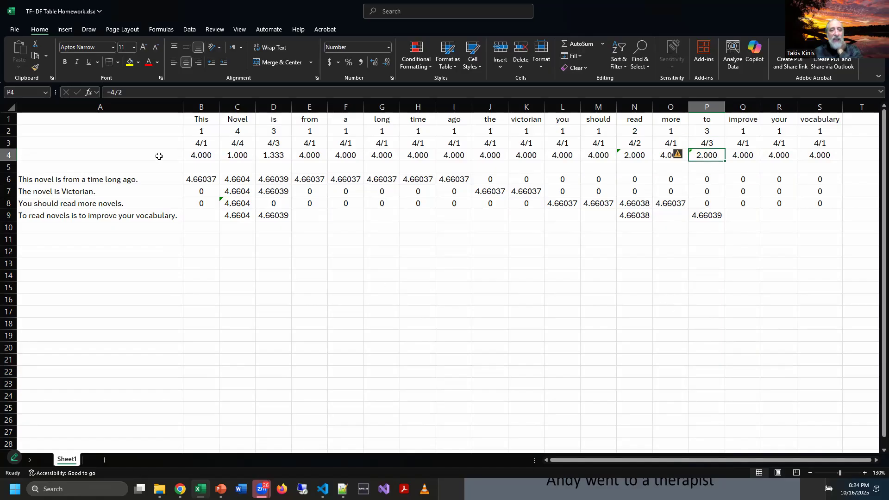
Try to correct the formula in B6 to =1*LOG(B4) by moving its reference to the cell below.
click(210, 181)
click(141, 92)
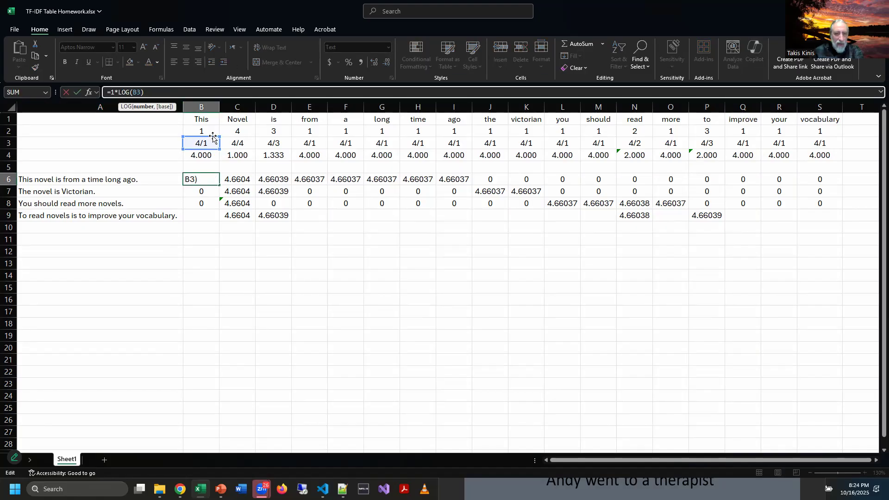
drag(215, 146, 214, 158)
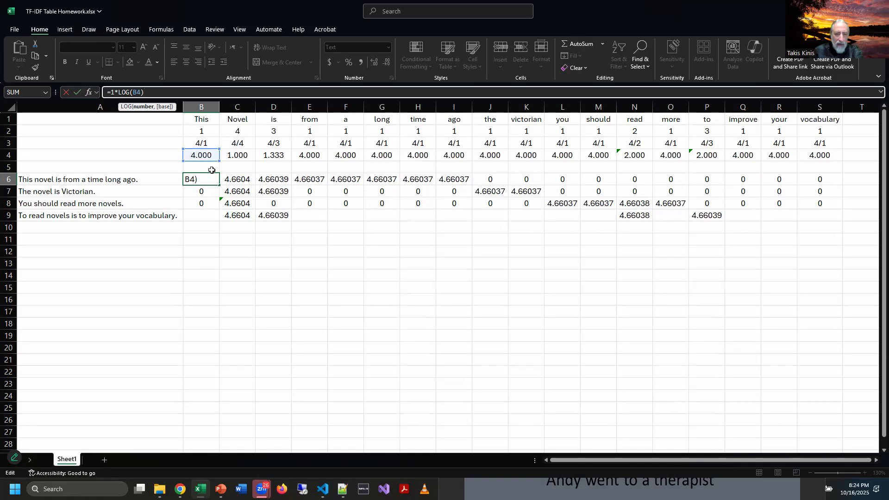
key(Return)
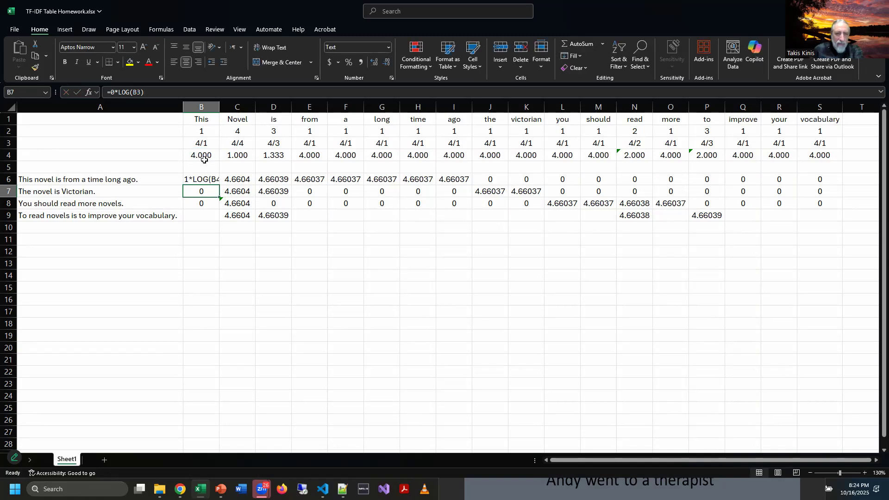
click(207, 180)
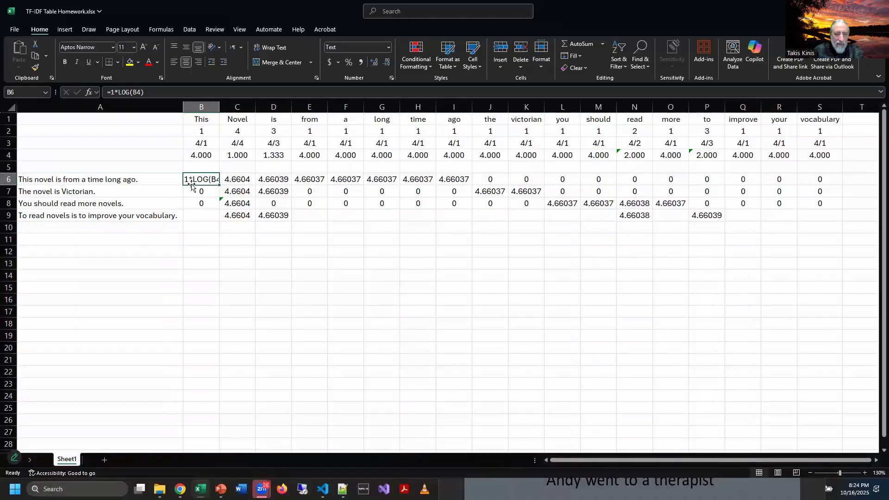
click(161, 95)
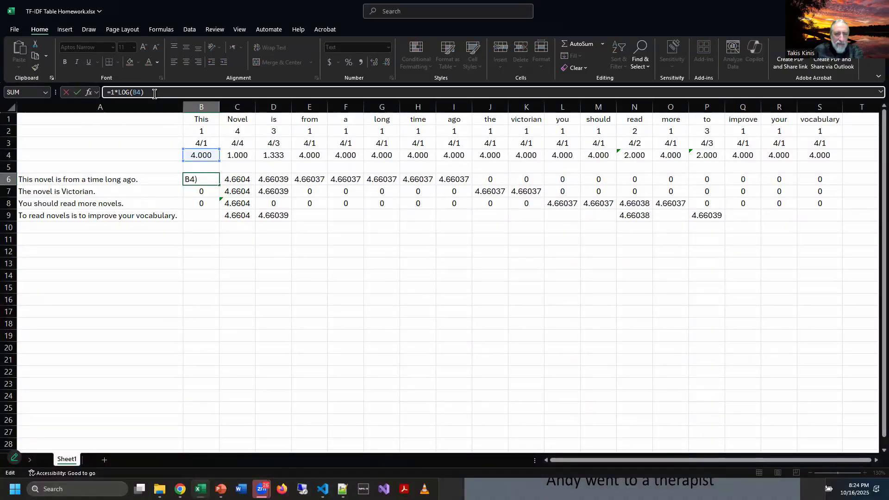
key(Return)
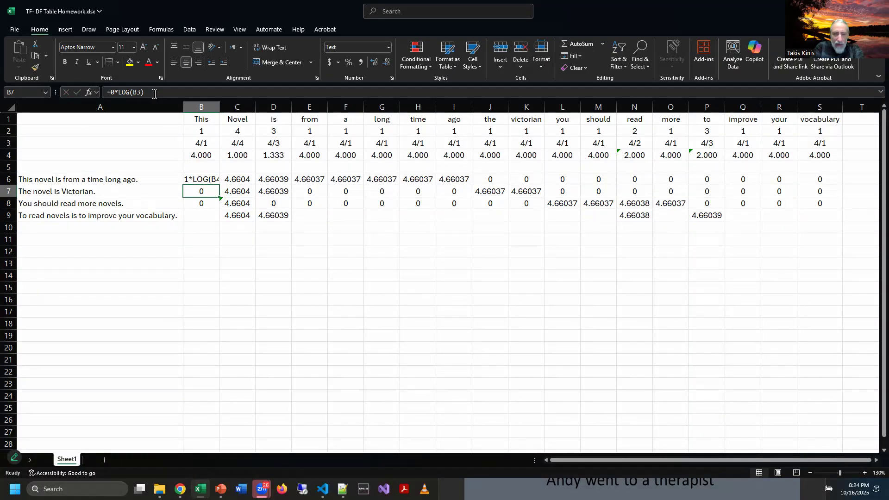
Try overwriting cell B6 with a newly written formula, =1*log(B4).
key(Up)
text(=1*log()
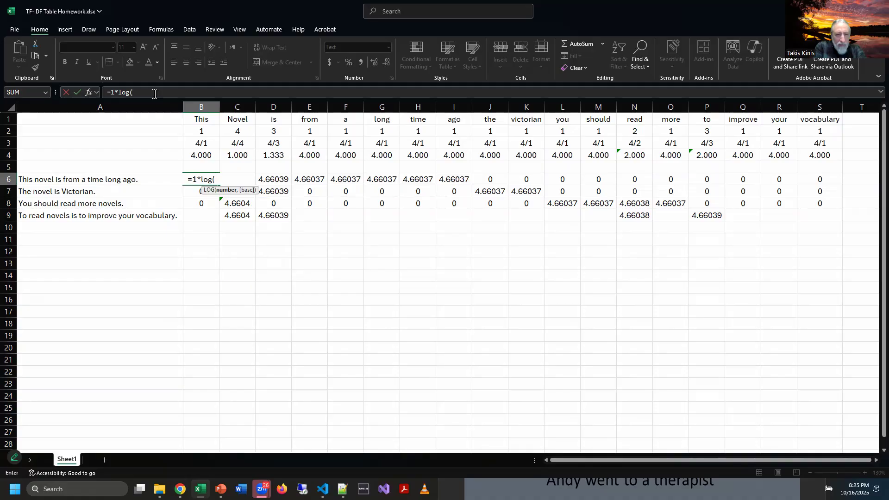
click(190, 155)
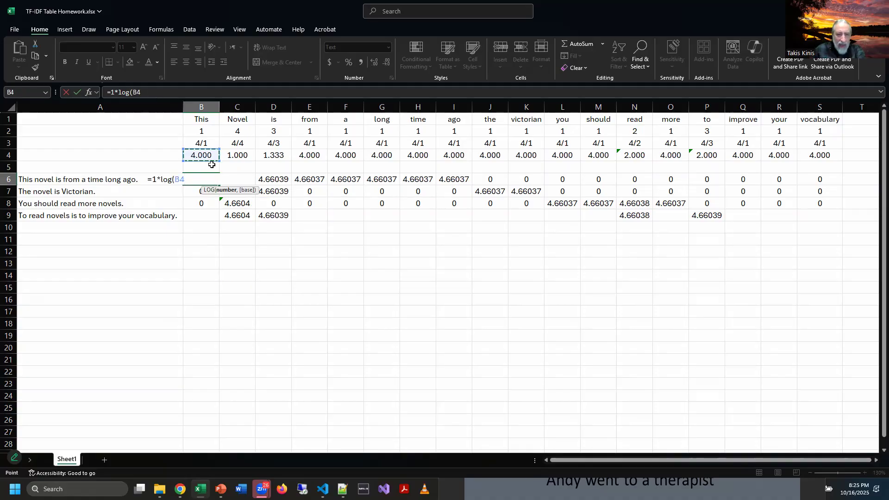
key(Return)
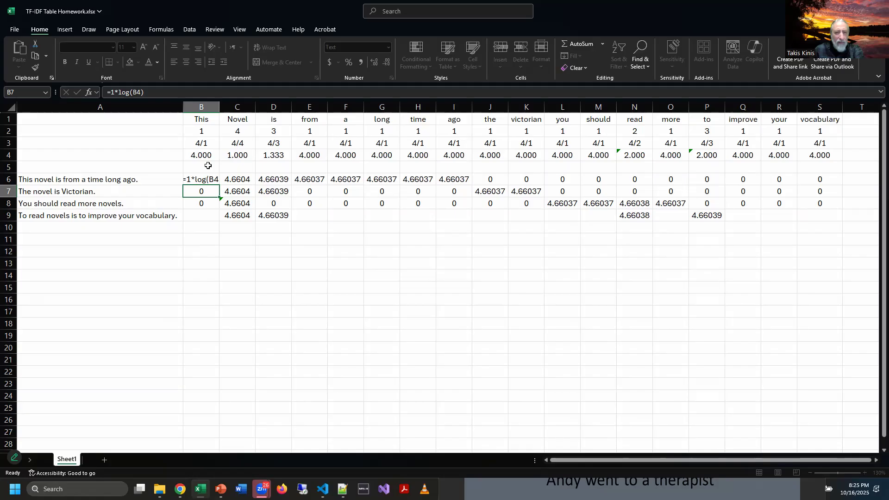
Autofit the width of column B to its contents.
double_click(221, 110)
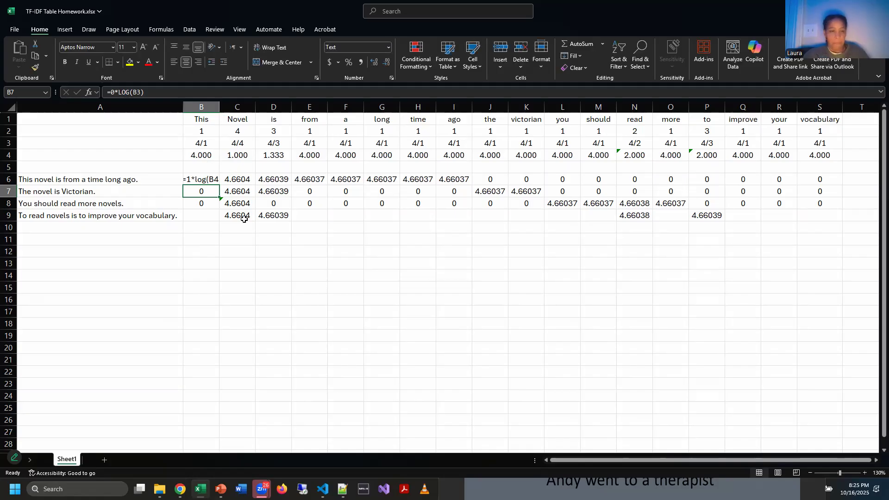
click(208, 179)
key(ctrl+Right)
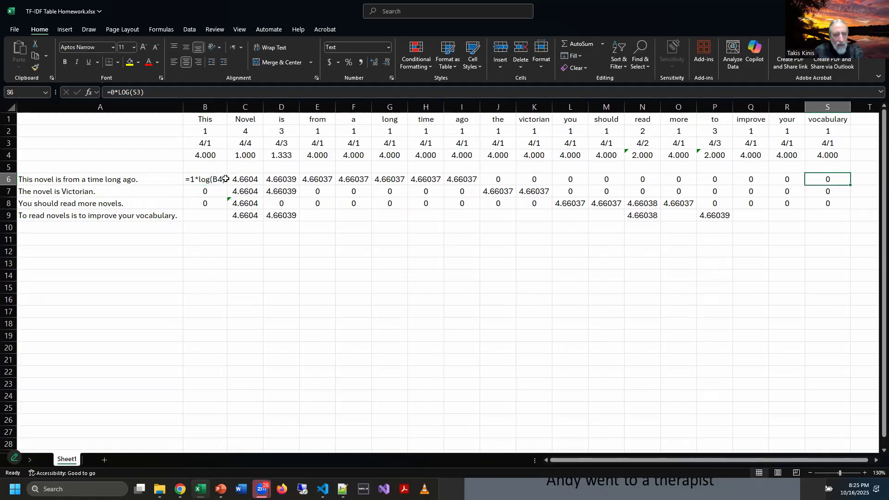
Try clearing cell B6 completely and entering the formula =1*Log(B4) from scratch.
double_click(223, 179)
key(BackSpace)
key(BackSpace)
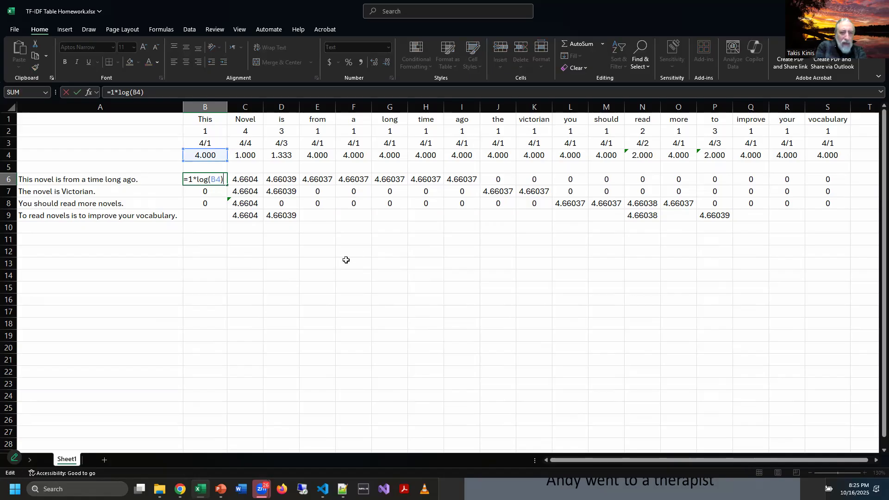
key(BackSpace)
key(BackSpace)
key(BackSpace)
key(BackSpace)
key(BackSpace)
key(BackSpace)
key(BackSpace)
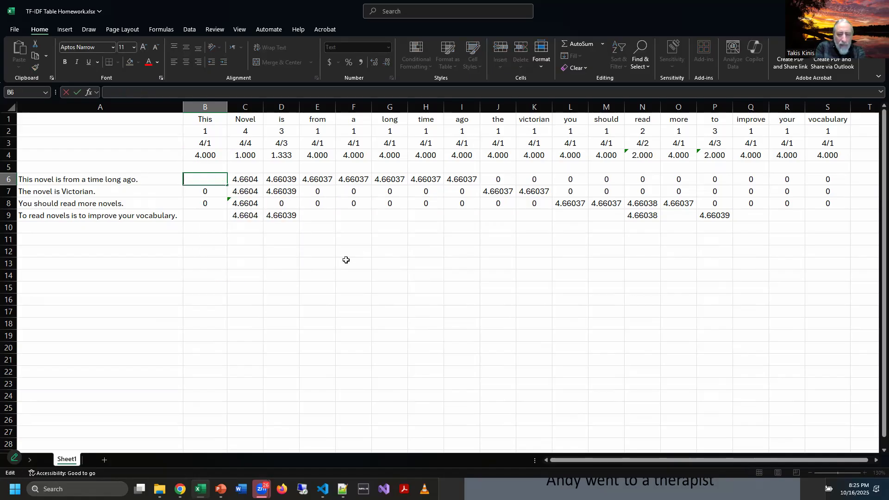
text(=)
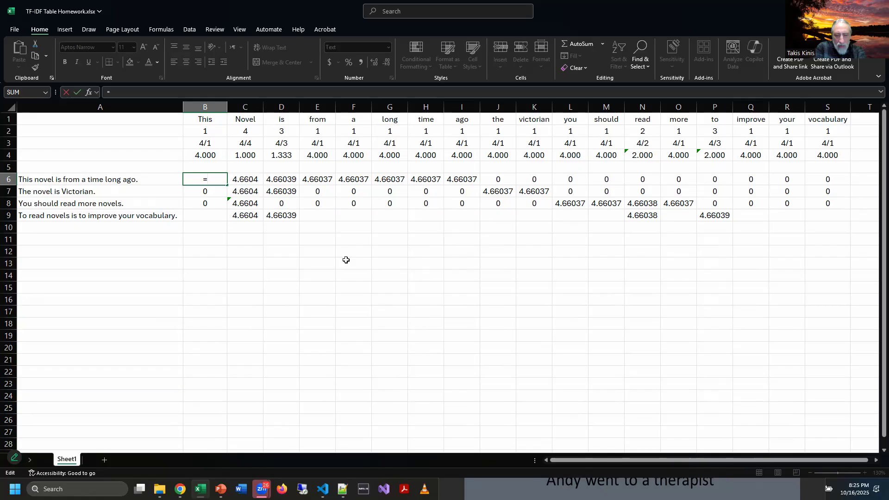
text(1*Log)
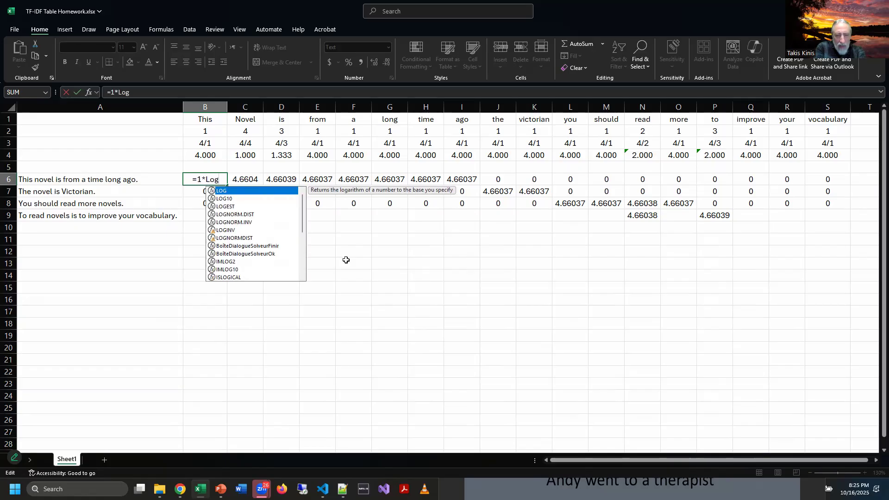
text(()
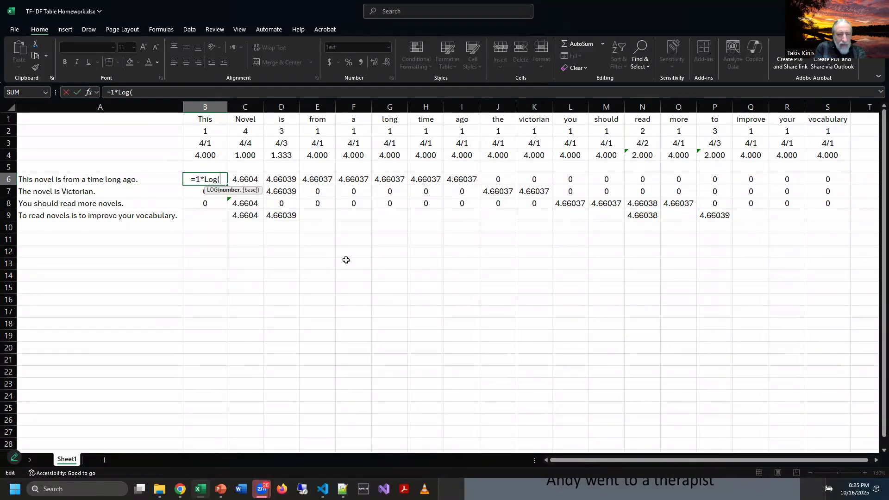
click(204, 157)
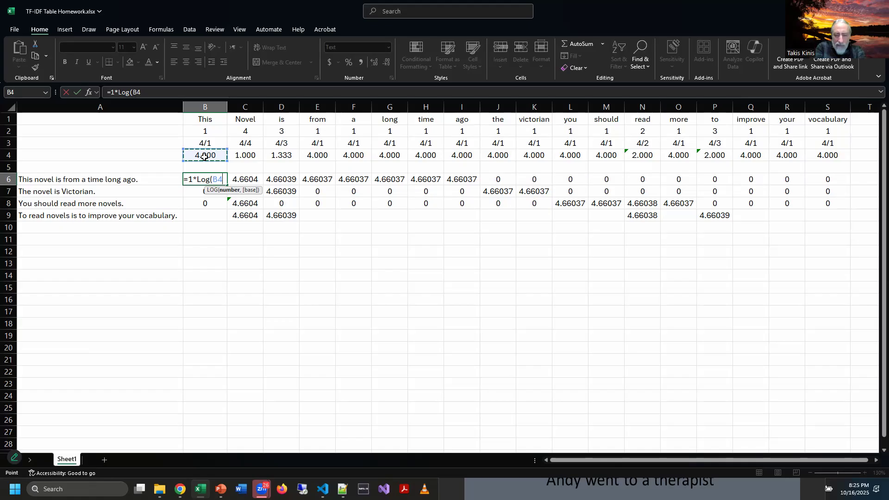
text())
key(Return)
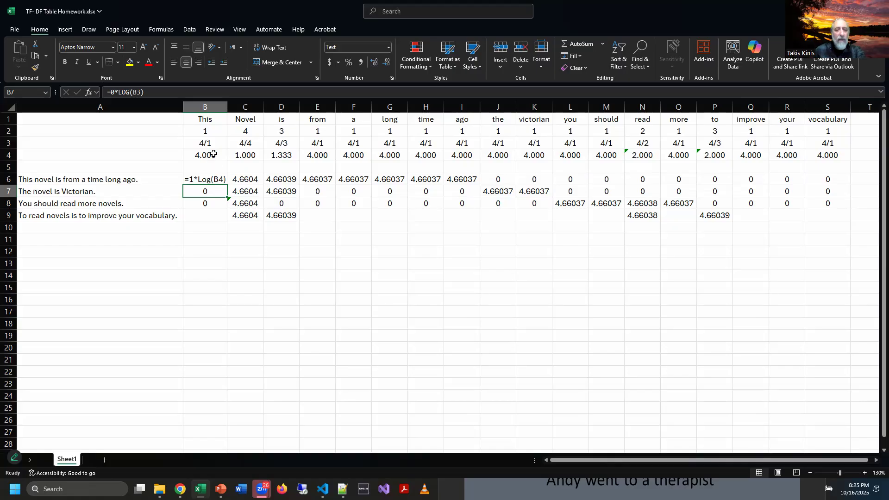
Try replacing the B4 reference in B6's formula with the literal fraction, making it =1*Log(4/1).
click(218, 142)
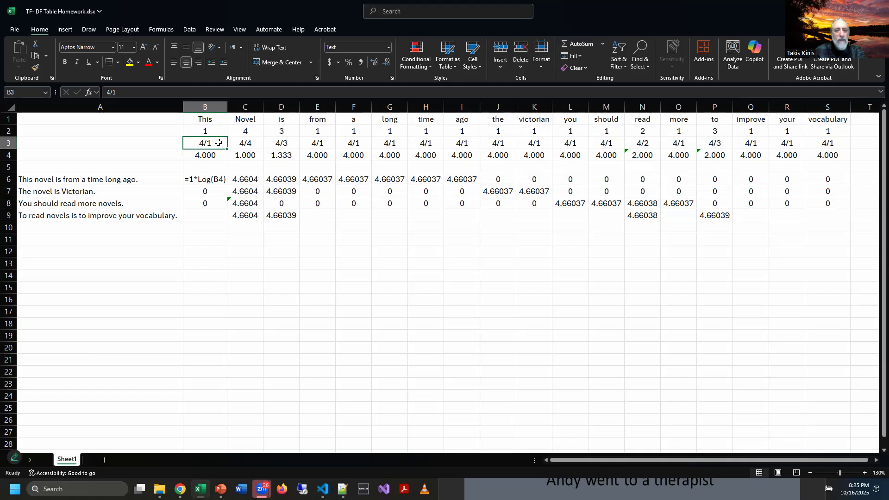
click(207, 185)
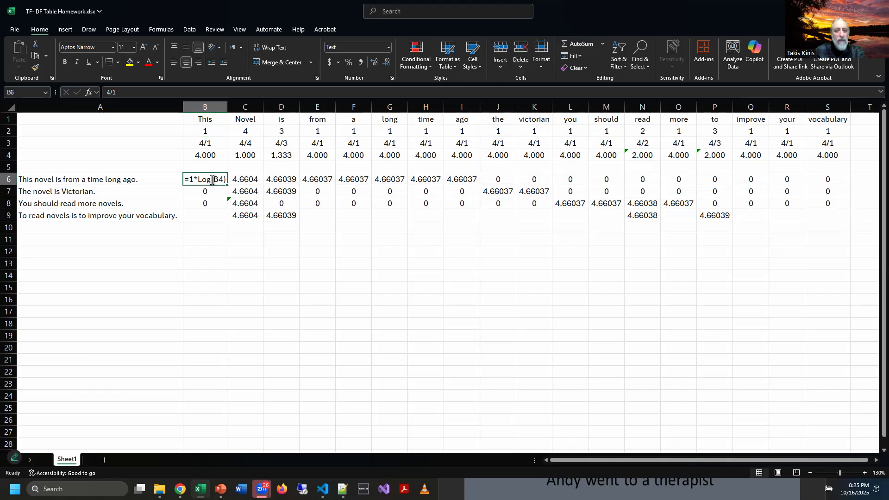
double_click(226, 184)
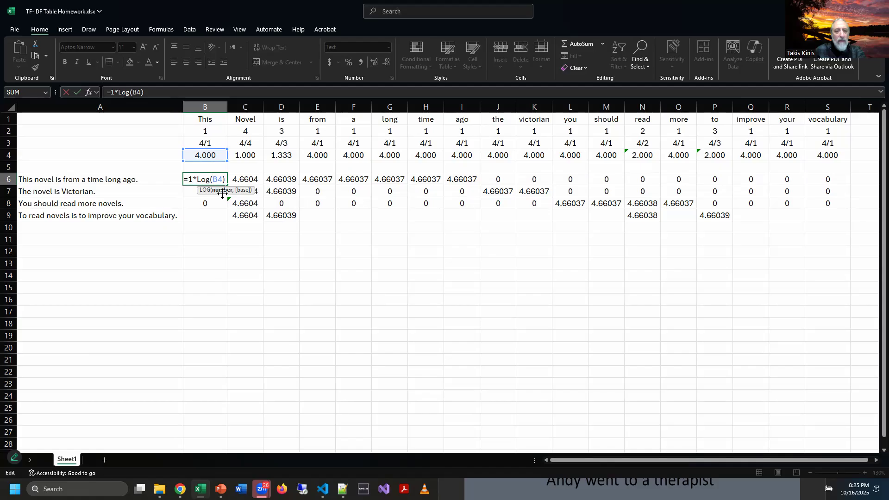
click(226, 180)
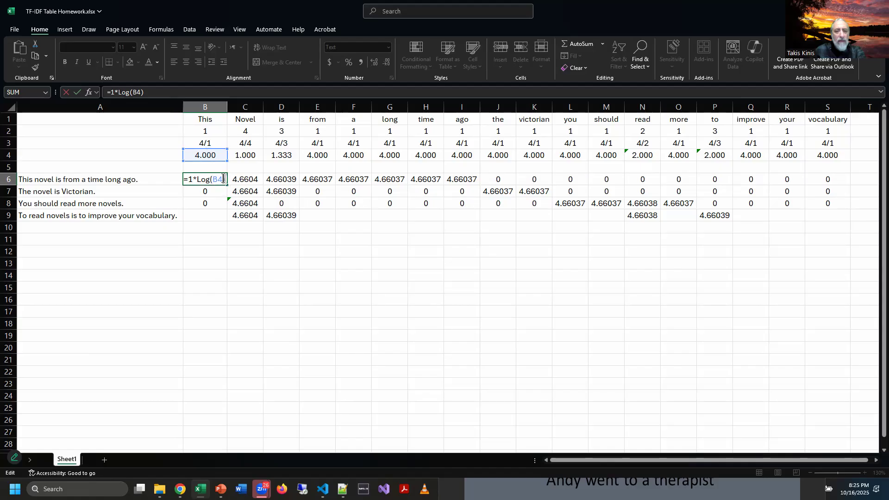
click(215, 158)
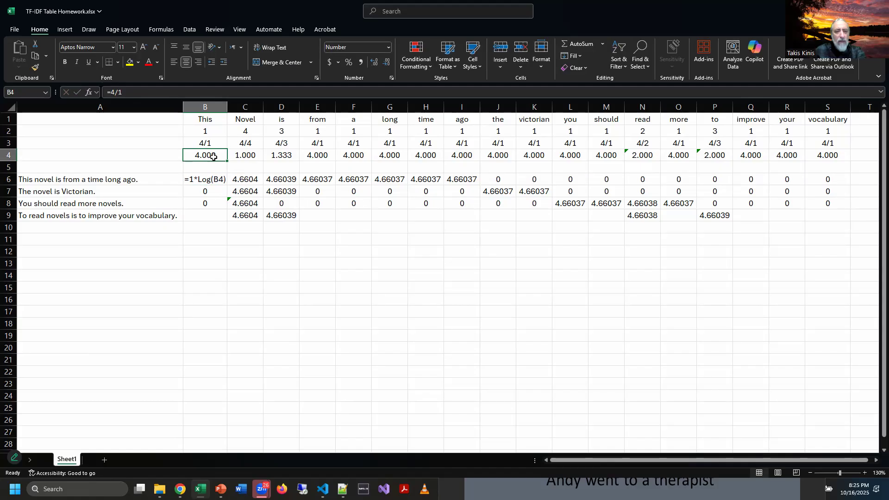
double_click(224, 179)
key(BackSpace)
key(BackSpace)
text(4/1)
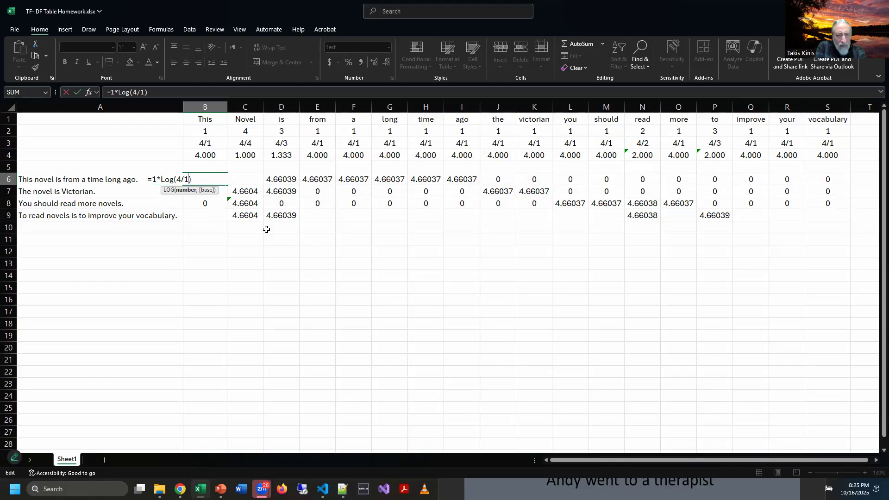
key(Return)
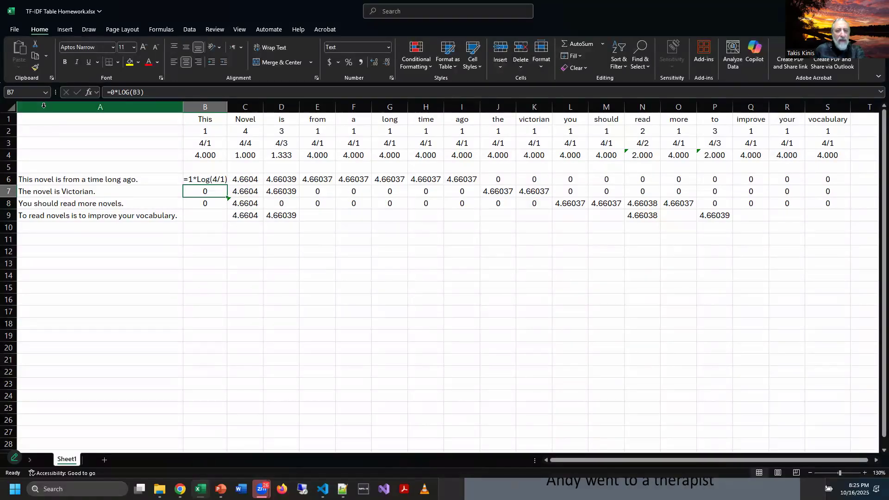
Try changing the number format of cell B6 to General so its formula calculates.
click(212, 178)
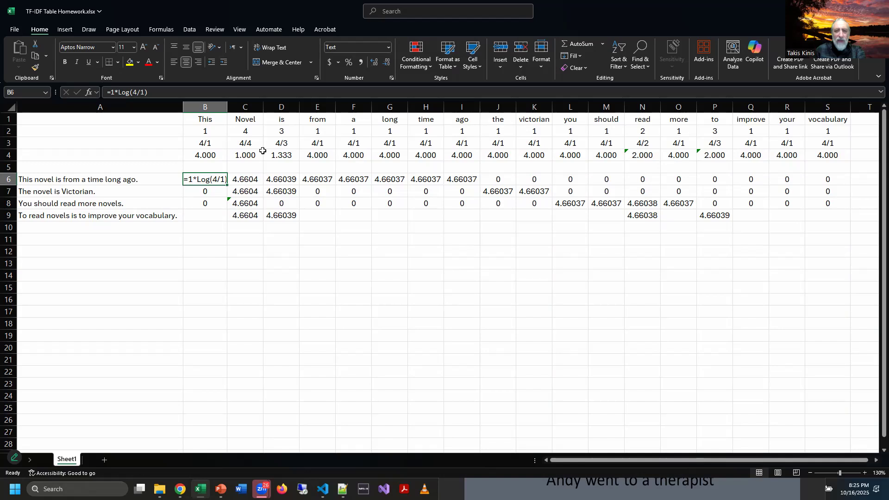
click(389, 48)
click(376, 65)
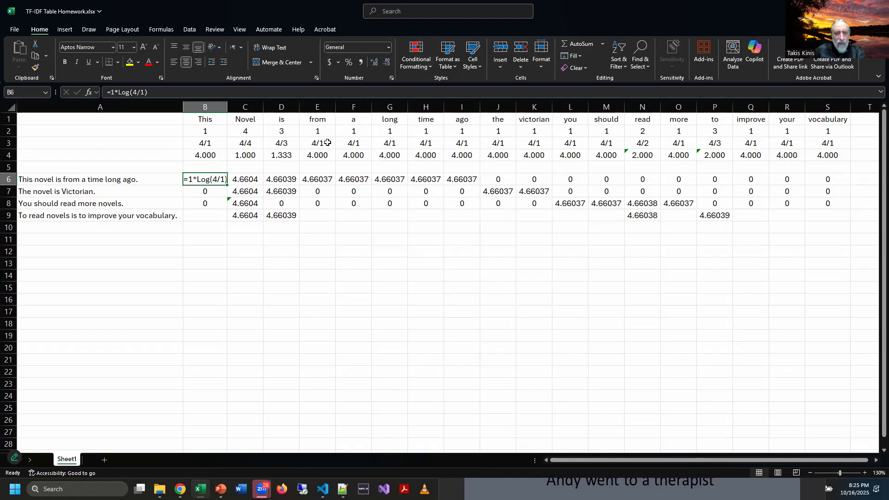
click(214, 193)
click(215, 181)
Copy the TF-IDF formula from C6 into B6, replacing its contents.
click(262, 185)
key(ctrl+c)
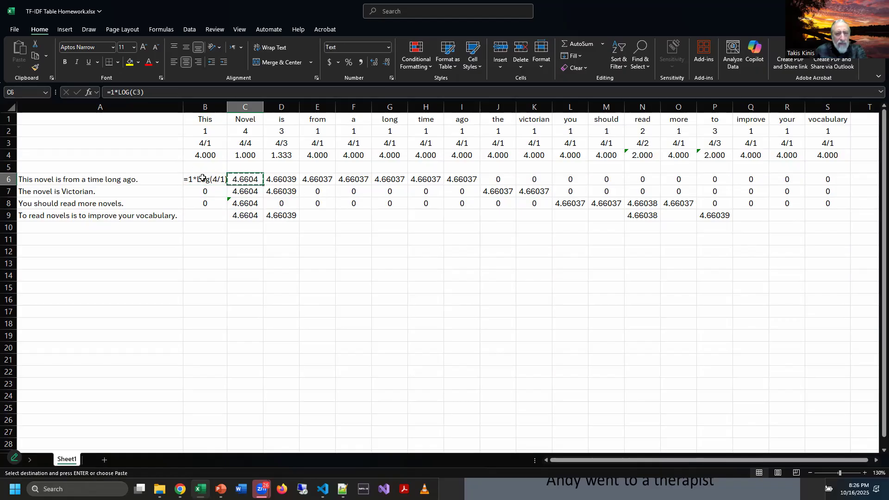
click(203, 177)
key(ctrl+v)
click(213, 191)
click(210, 178)
Enter the test formula =1*log(4/1) in the empty cell B13.
click(195, 263)
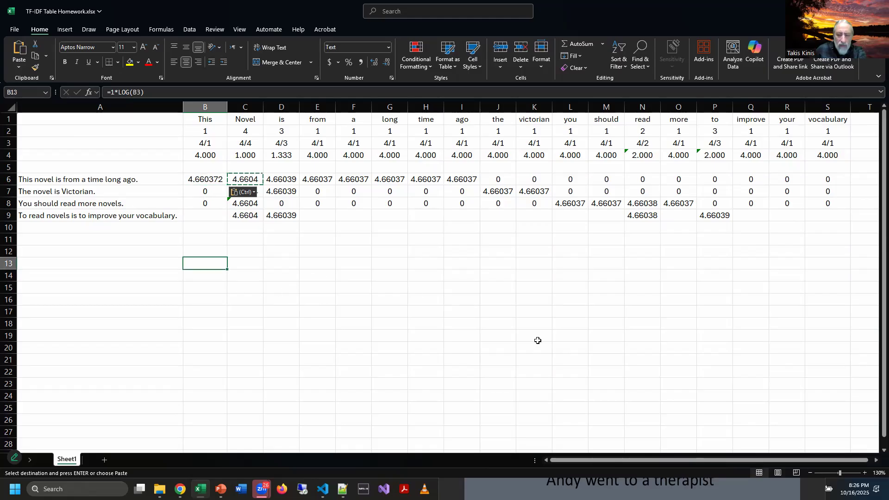
text(=)
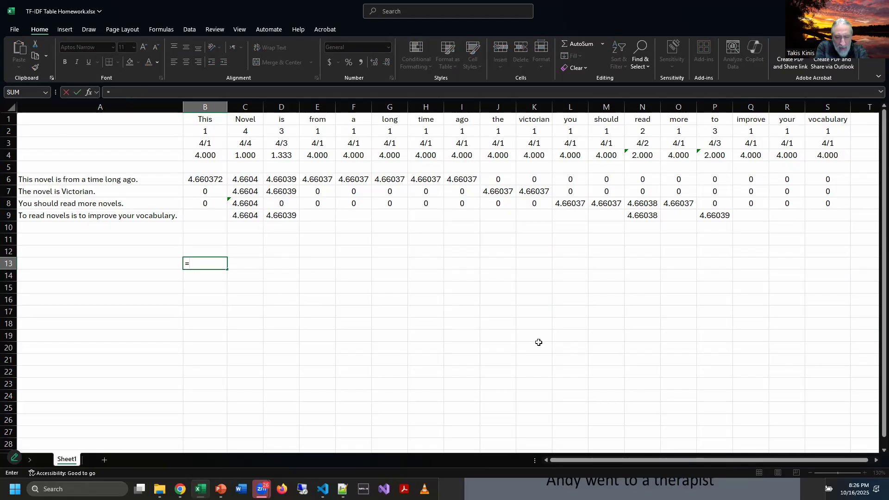
text(1*log()
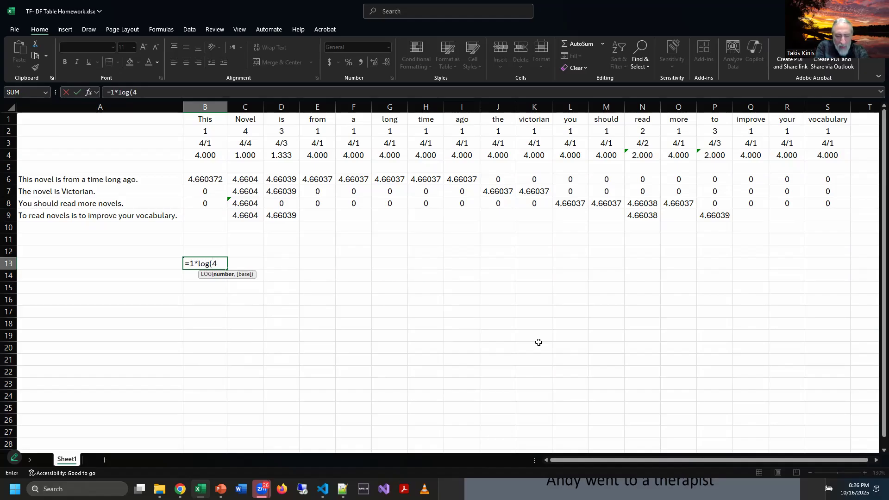
text(4/1))
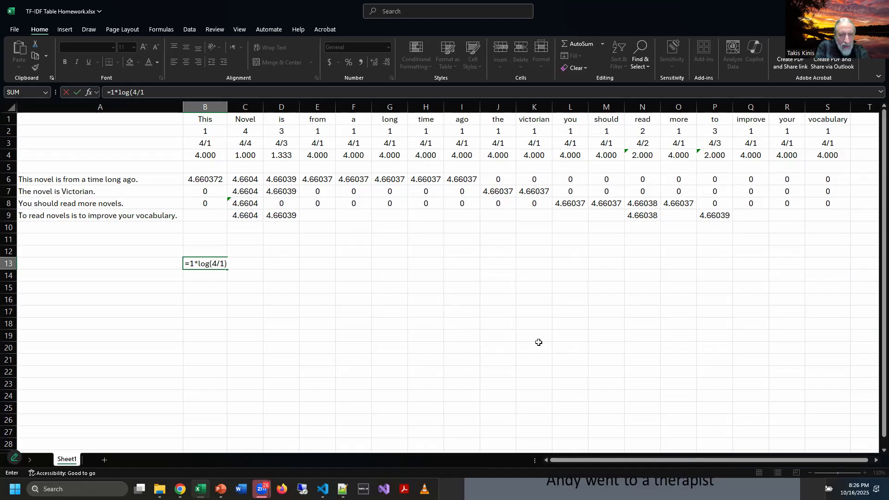
key(Return)
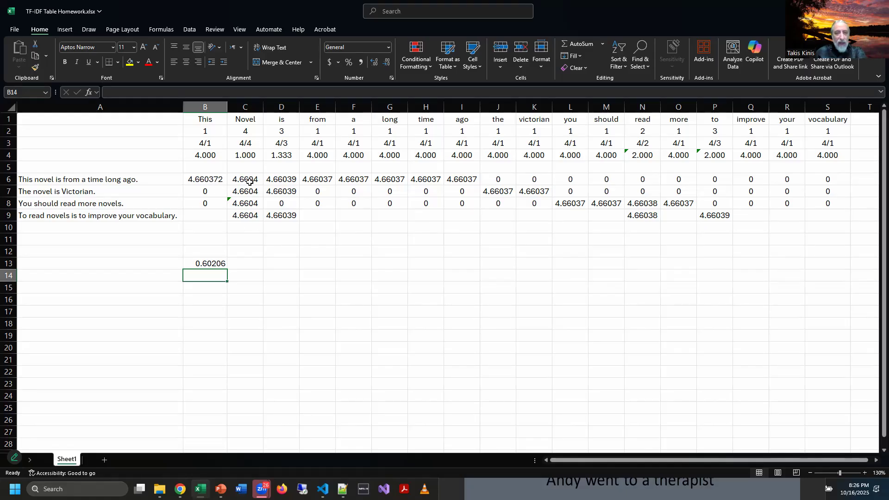
Clear all TF-IDF values beside the four sentences, including the test cell, across the range B6:S15.
drag(211, 181, 811, 214)
click(503, 236)
drag(207, 181, 471, 179)
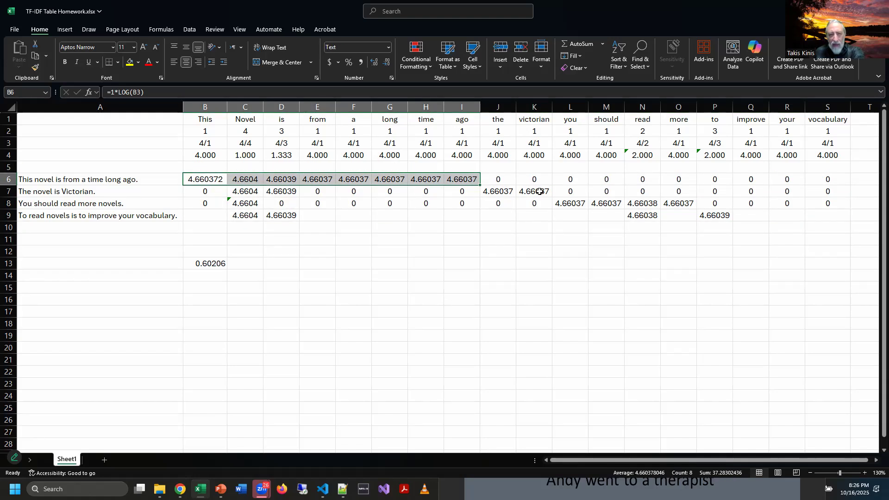
key(F2)
click(390, 297)
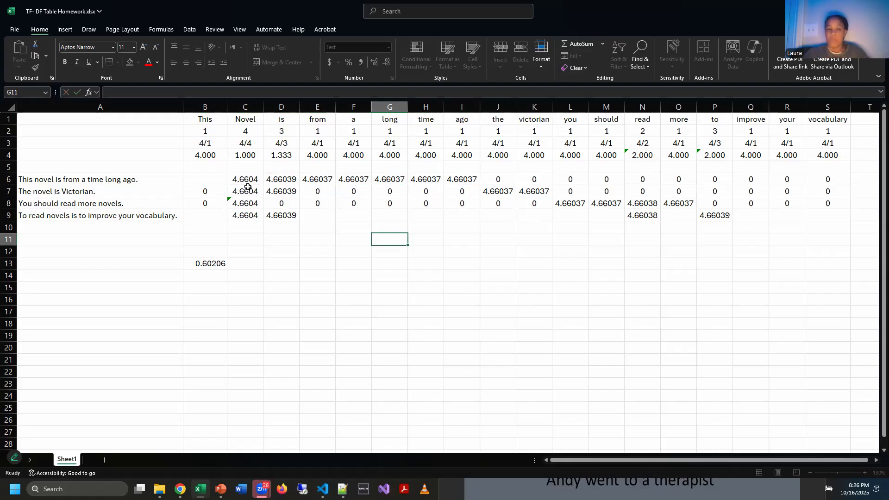
click(200, 179)
drag(200, 179, 801, 290)
key(Delete)
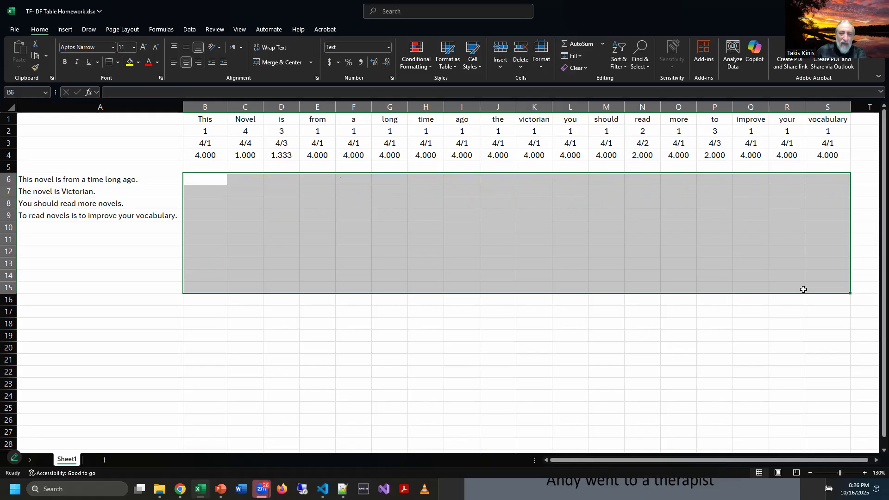
Delete the text fractions in row 3 from B3 to S3.
click(213, 144)
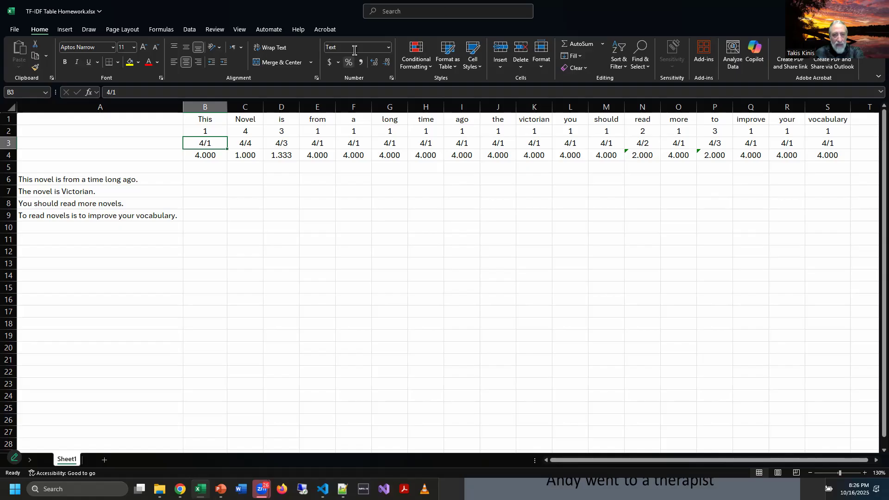
shift+click(833, 139)
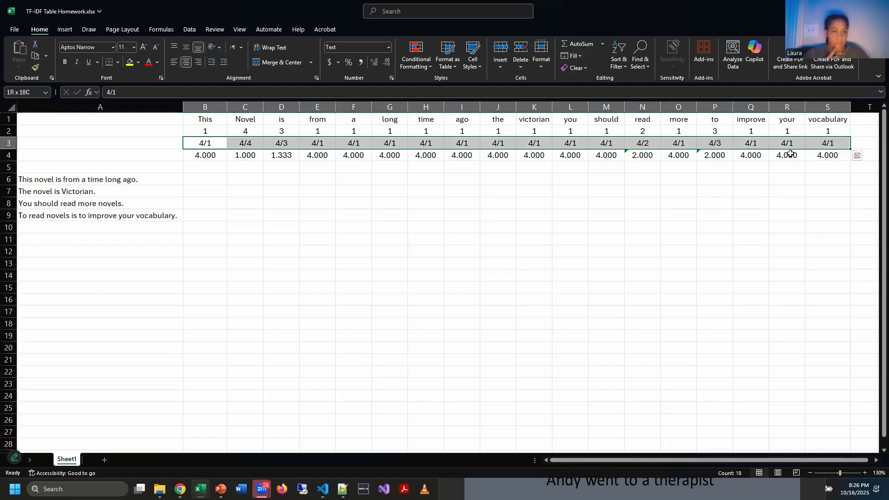
key(alt)
key(Escape)
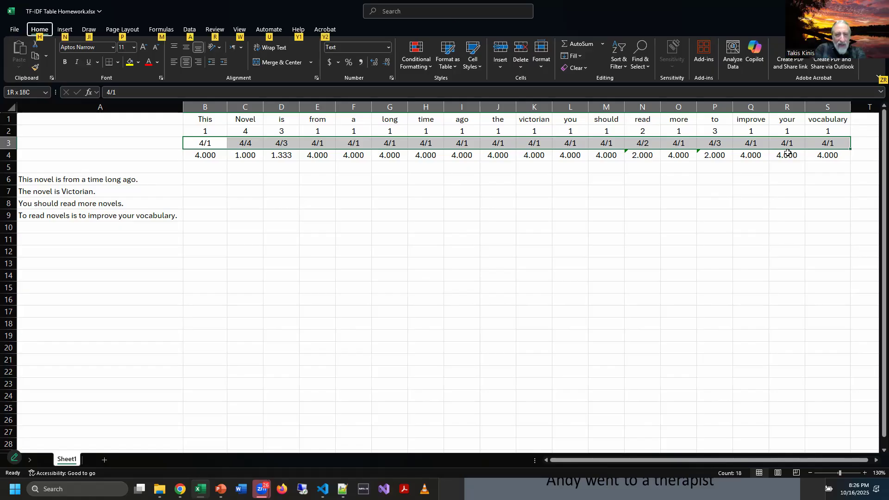
key(Delete)
Enter 4/1 in cell B3 and 1 in cell B4.
click(205, 144)
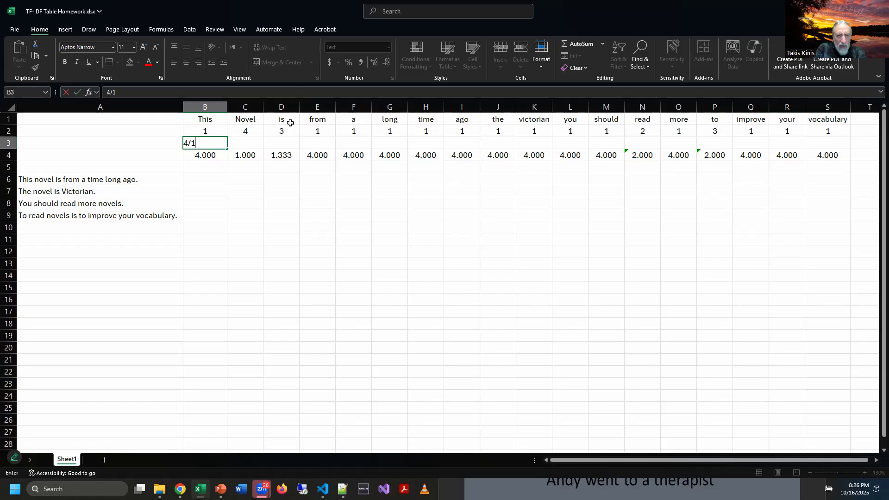
key(Return)
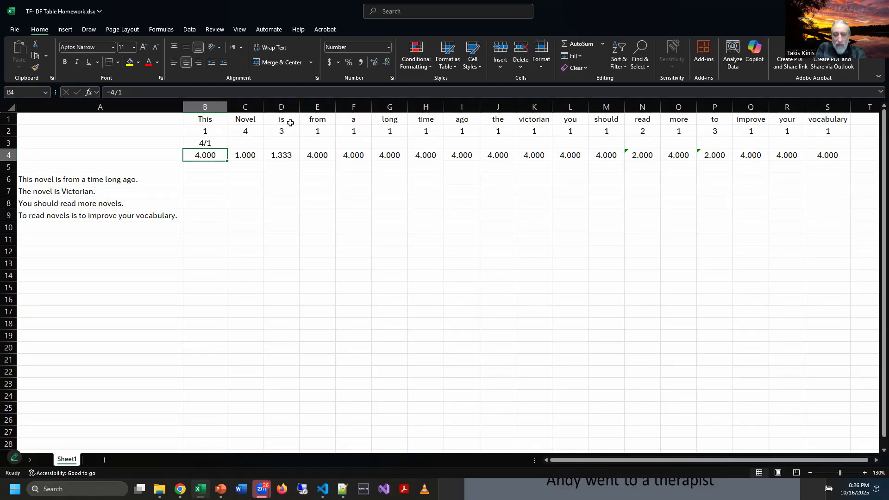
text(1)
key(Up)
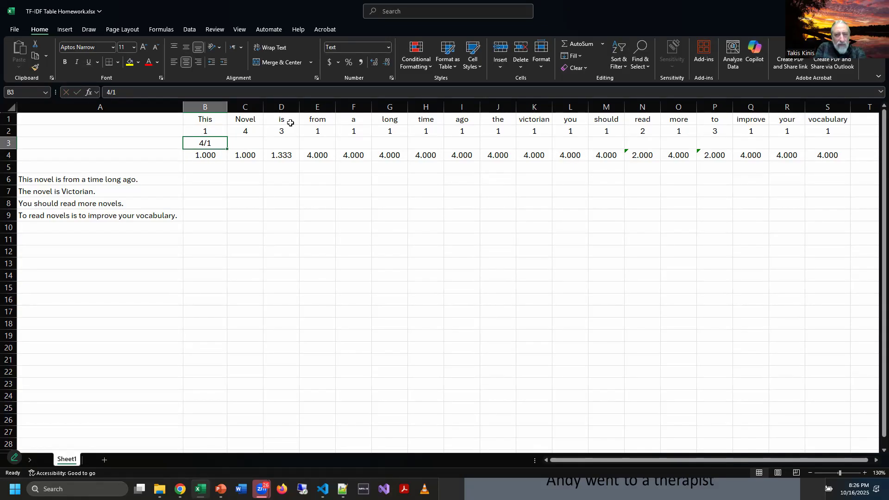
Replace the content of B3 with the formula =4/1.
key(Up)
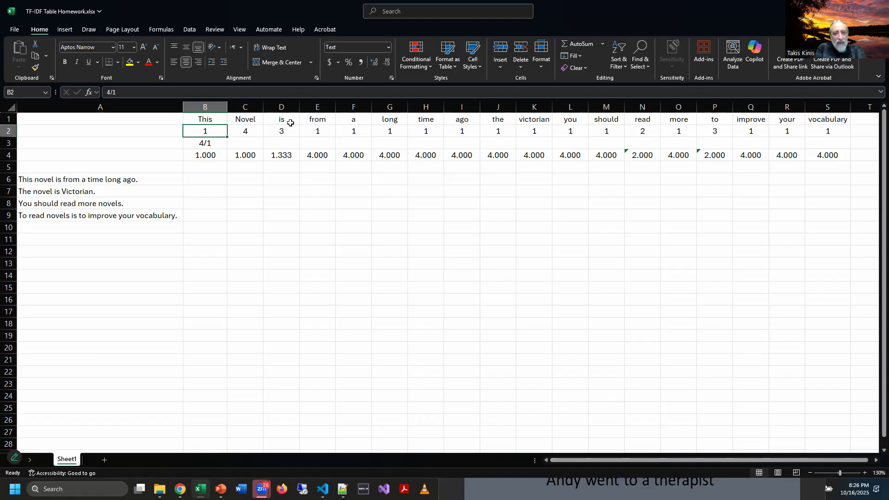
key(Down)
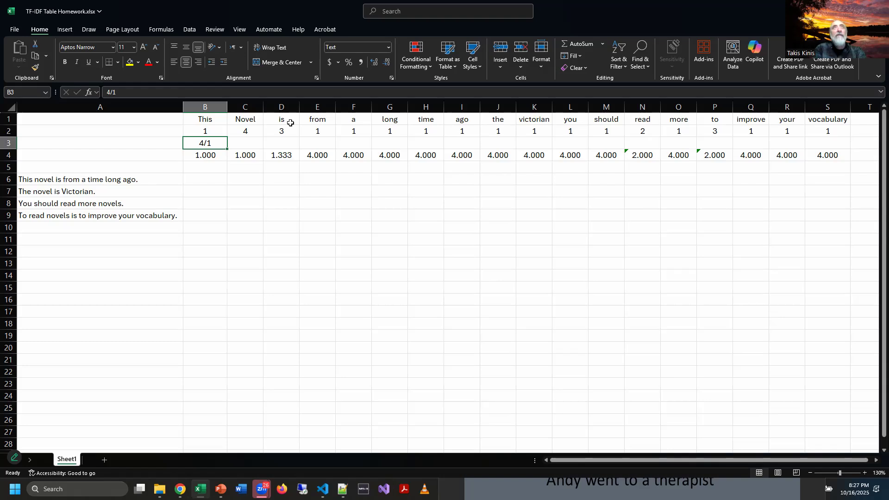
key(Down)
key(Down)
key(Down)
key(Up)
key(Up)
key(Up)
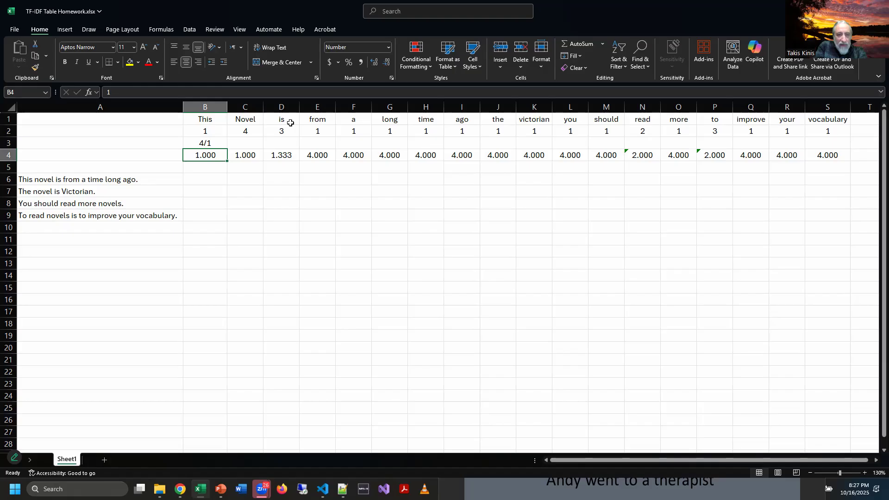
text(=)
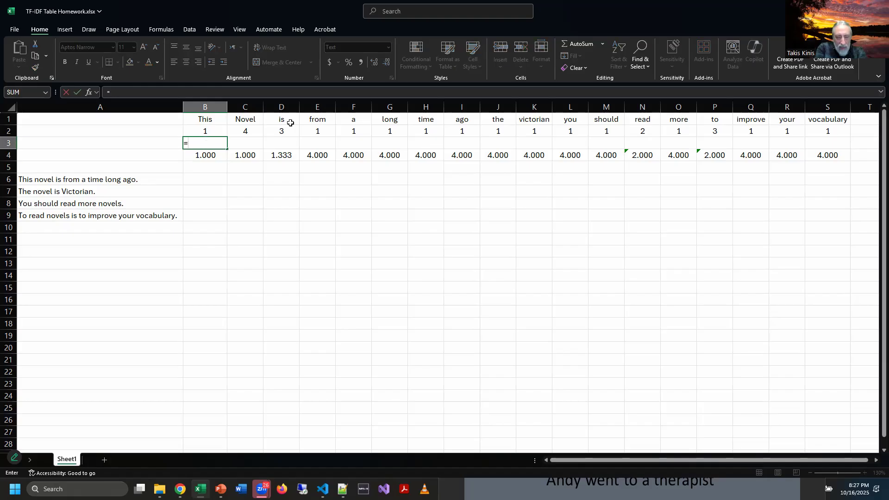
text(4/1)
key(Return)
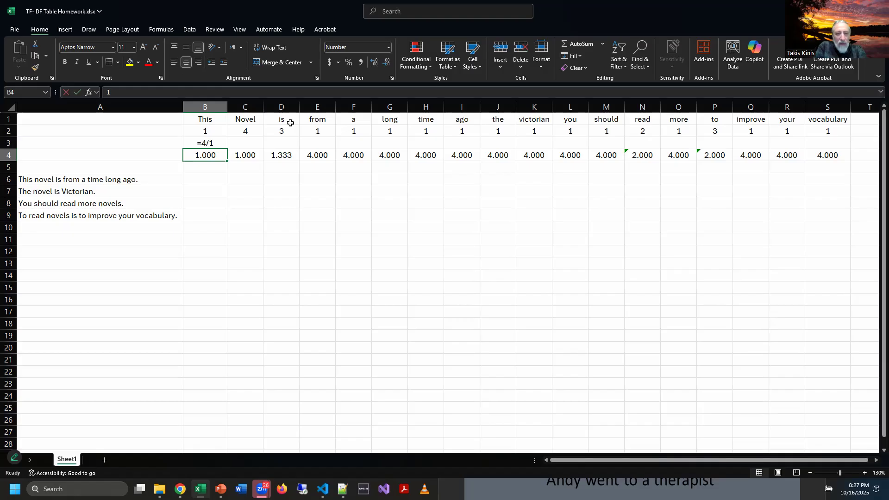
text(11)
key(Escape)
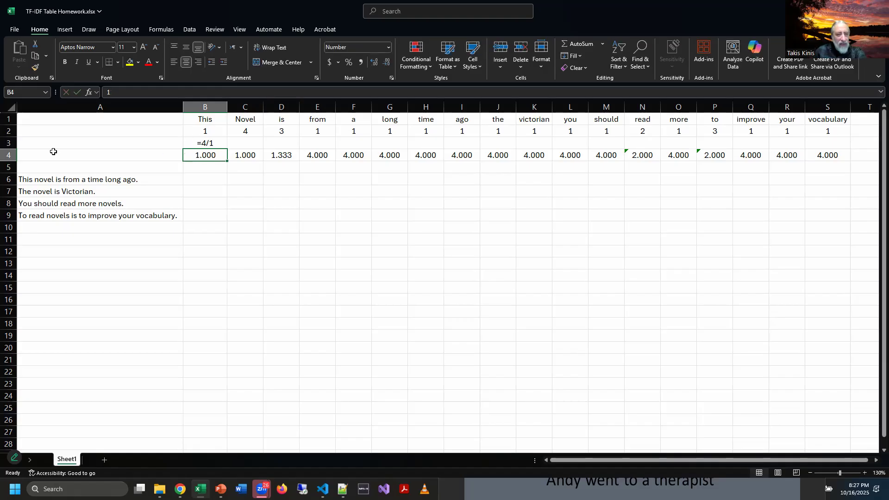
Set the number format of the whole of row 3 to Number.
click(8, 143)
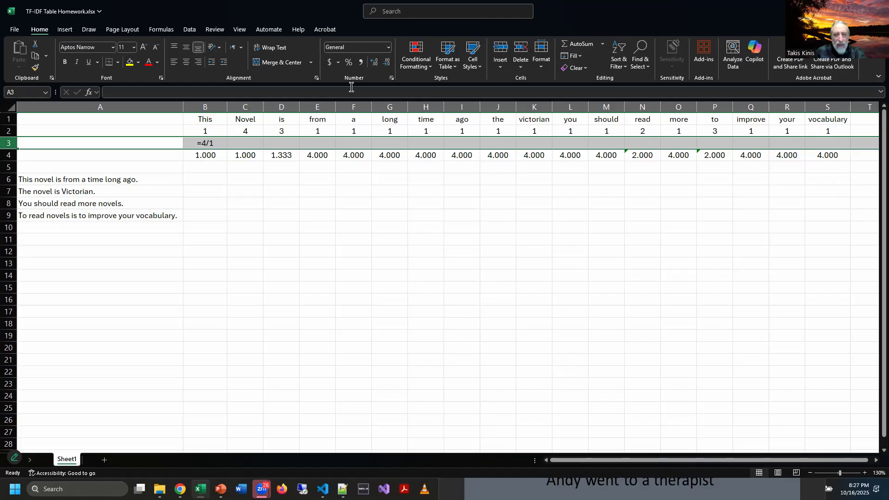
click(209, 156)
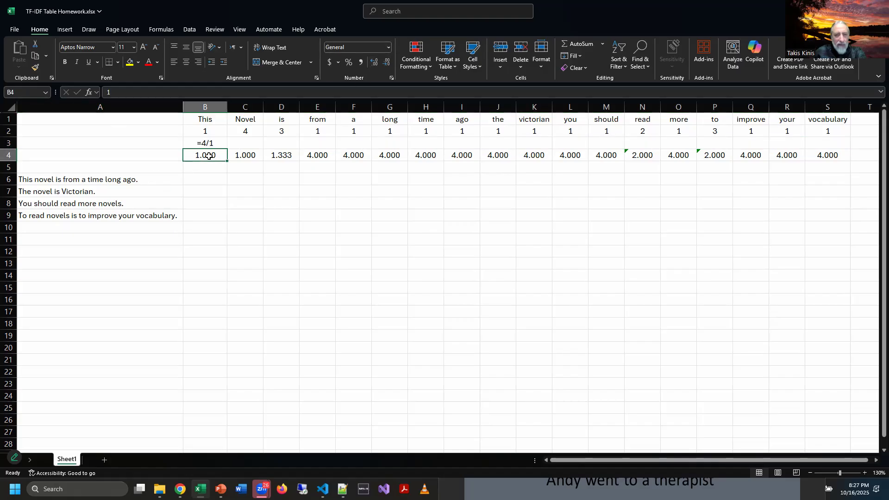
click(219, 131)
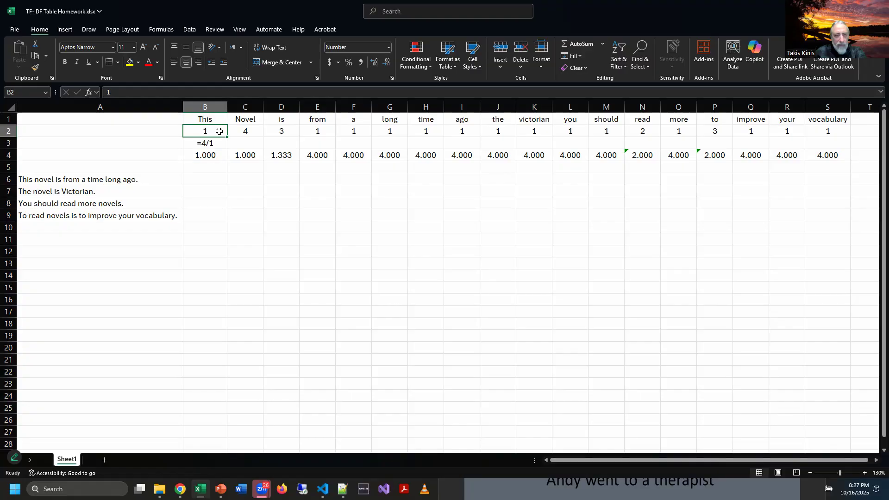
click(365, 131)
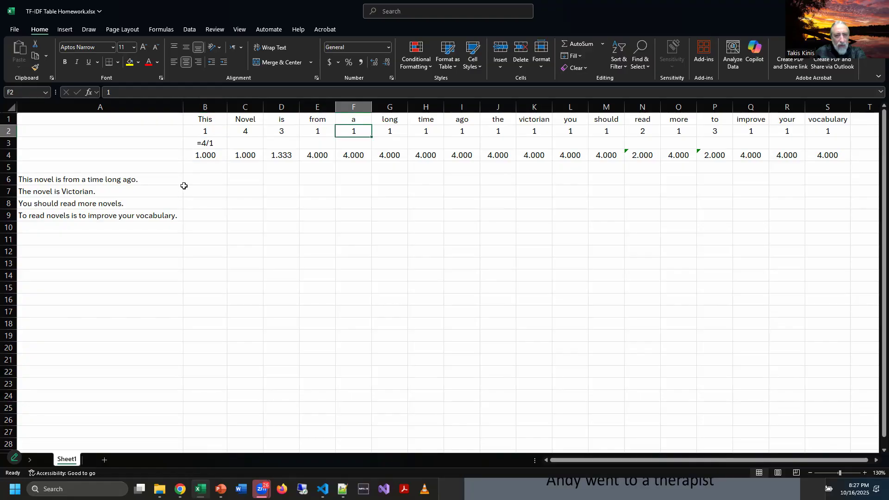
click(205, 155)
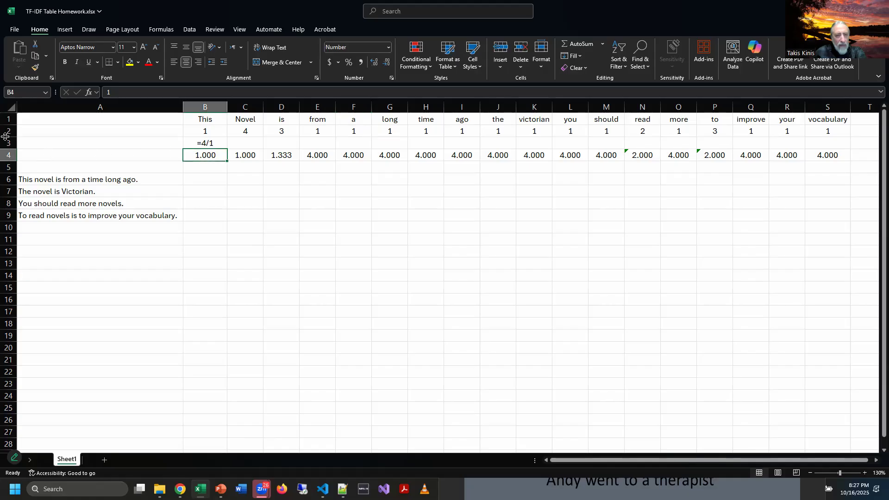
click(8, 143)
click(389, 47)
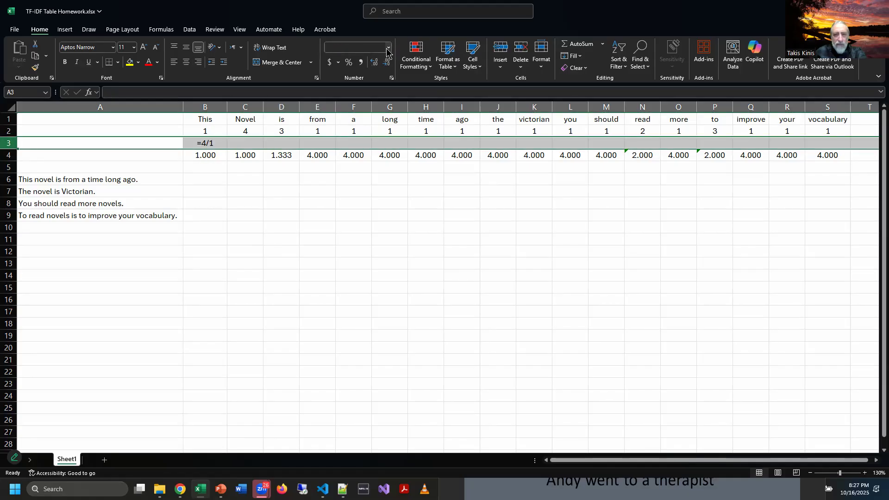
click(376, 86)
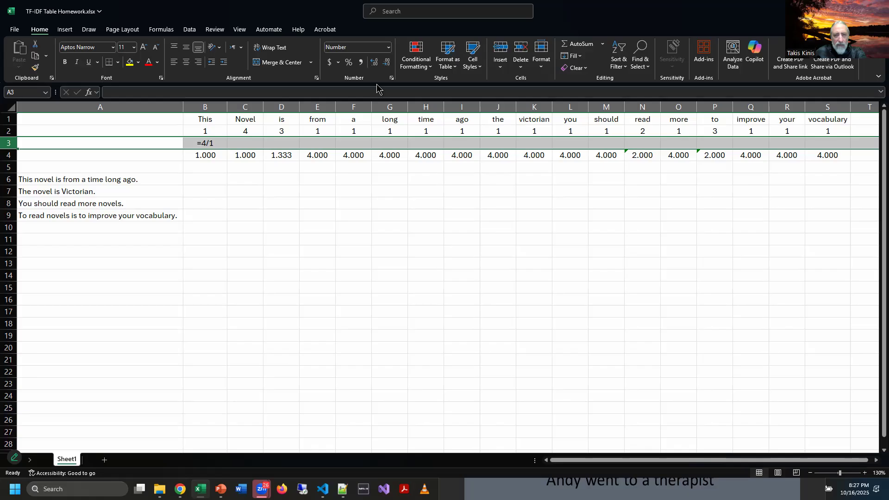
click(332, 229)
Replace the text formula in B3 with its calculated value, 4.
click(223, 144)
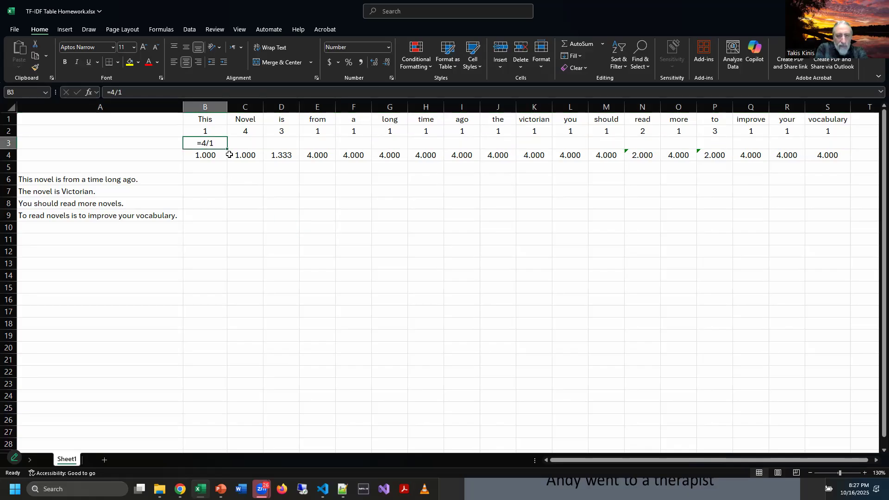
key(F2)
key(Return)
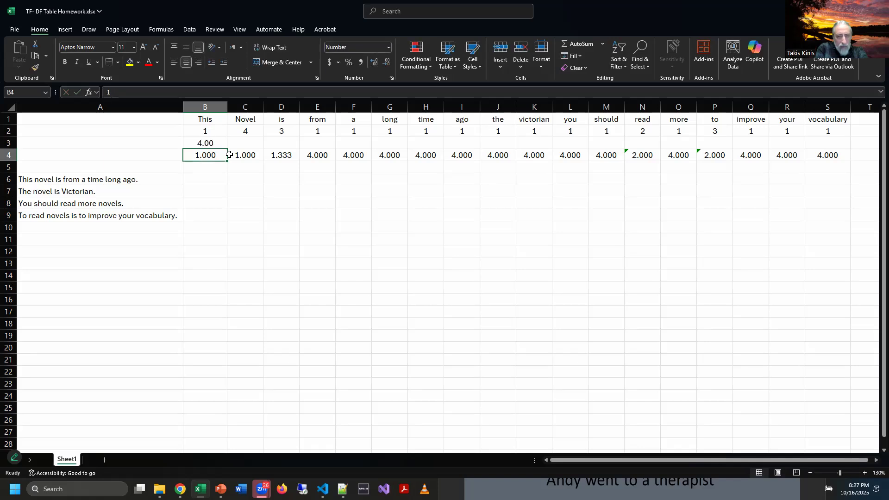
Enter the formula =4/4 in C3 under the word Novel.
key(Up)
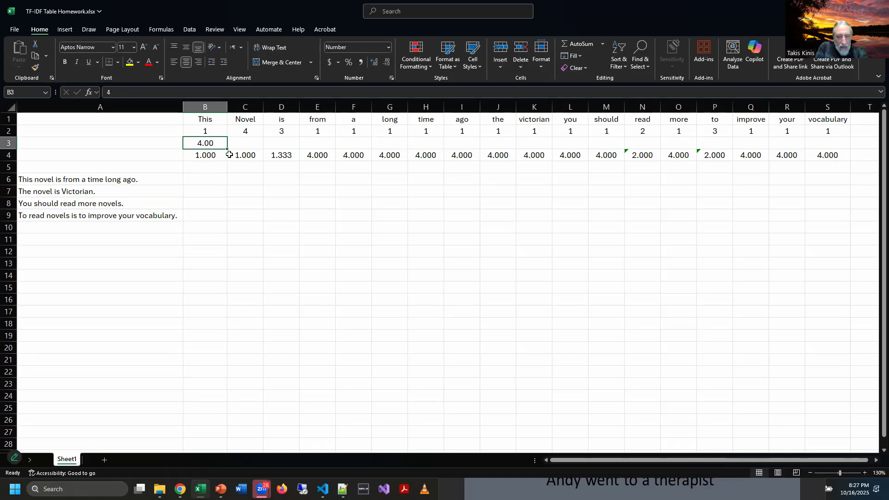
key(Right)
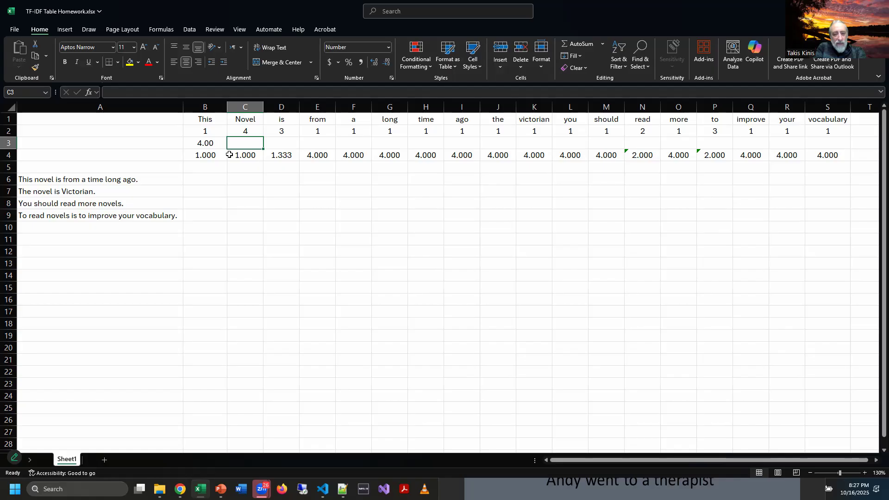
text(=4/4)
key(Return)
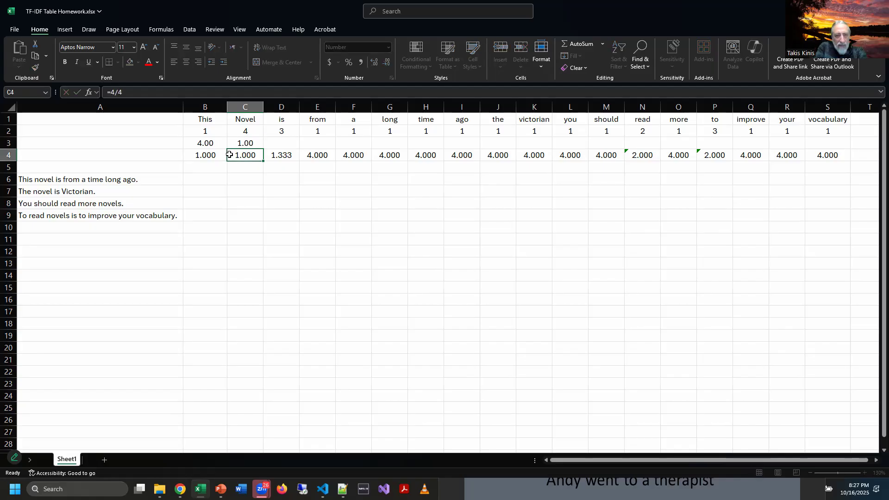
key(Up)
key(Right)
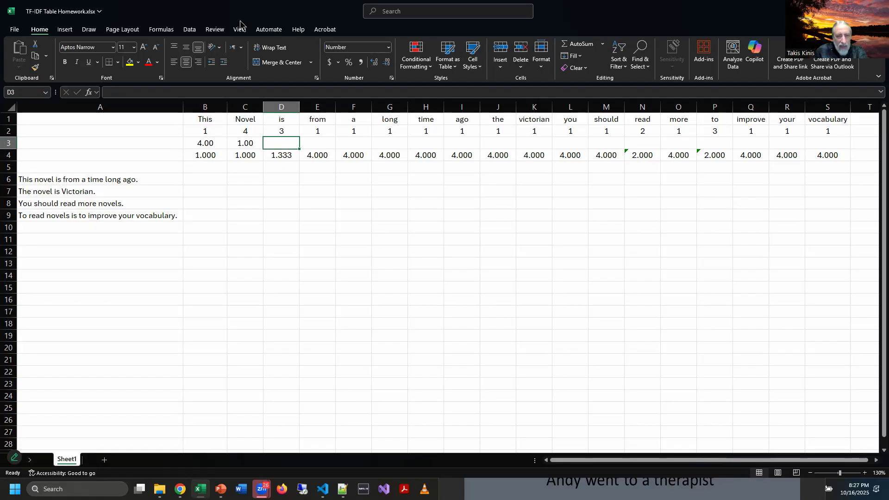
Try to calculate the first sentence's TF-IDF for This by entering =1*log(B3) in B6.
click(209, 180)
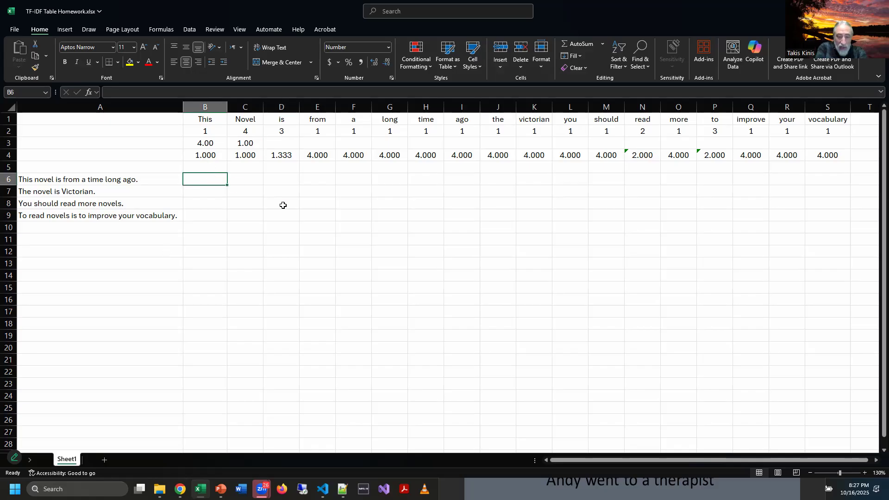
text(=1)
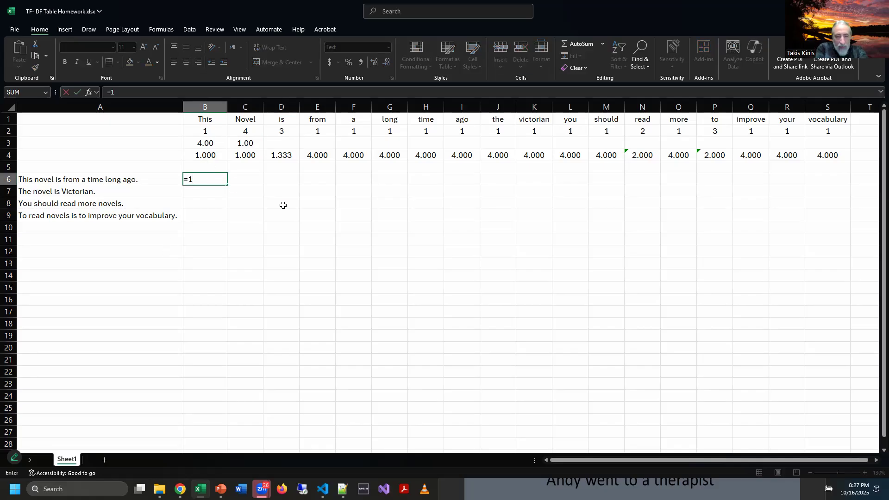
text(*log)
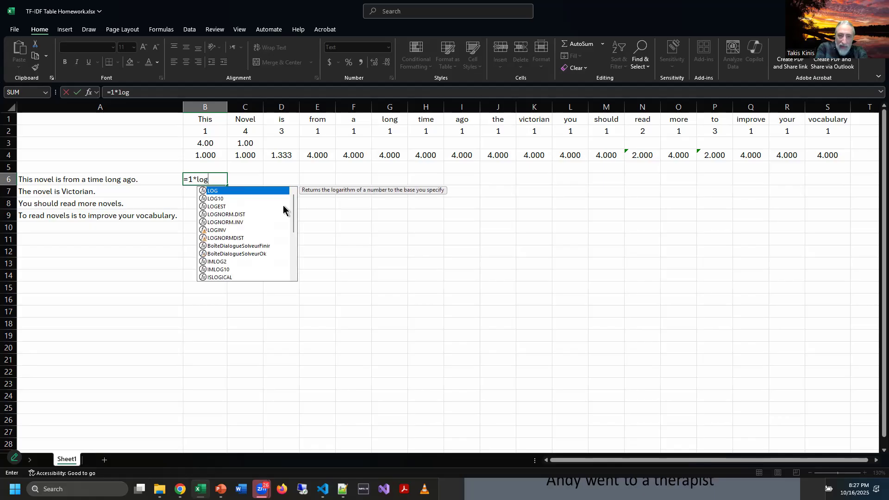
text(()
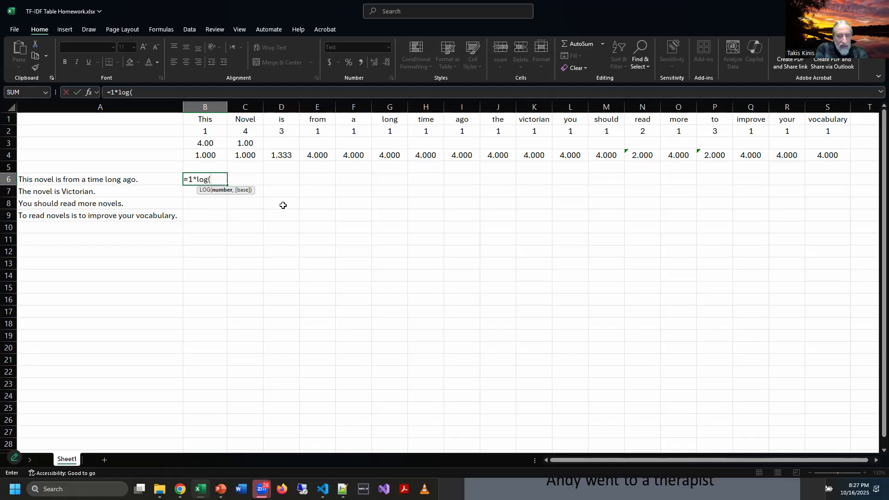
click(212, 145)
text())
key(Return)
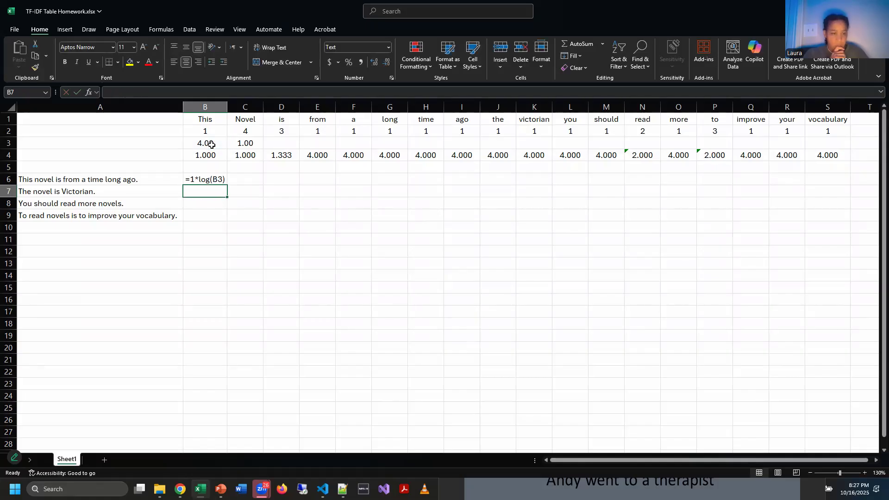
Replace the B3 reference in the B6 formula with 4/1, giving =1*log(4/1).
key(Up)
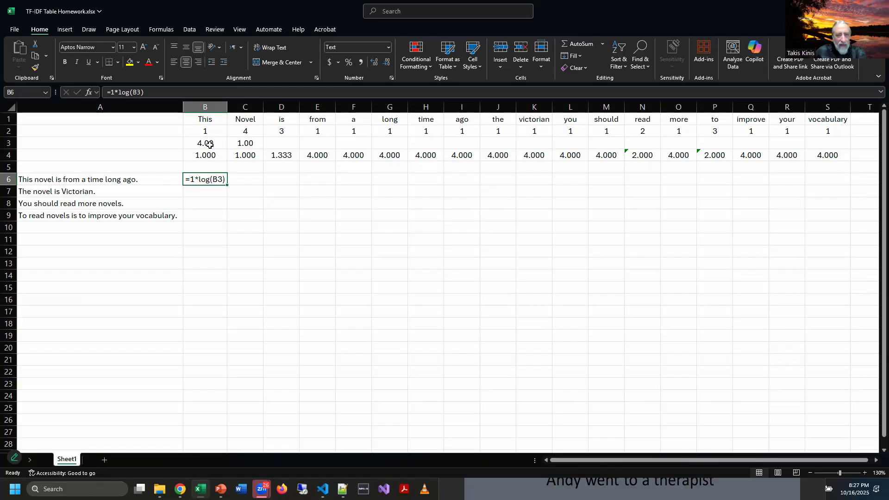
double_click(221, 180)
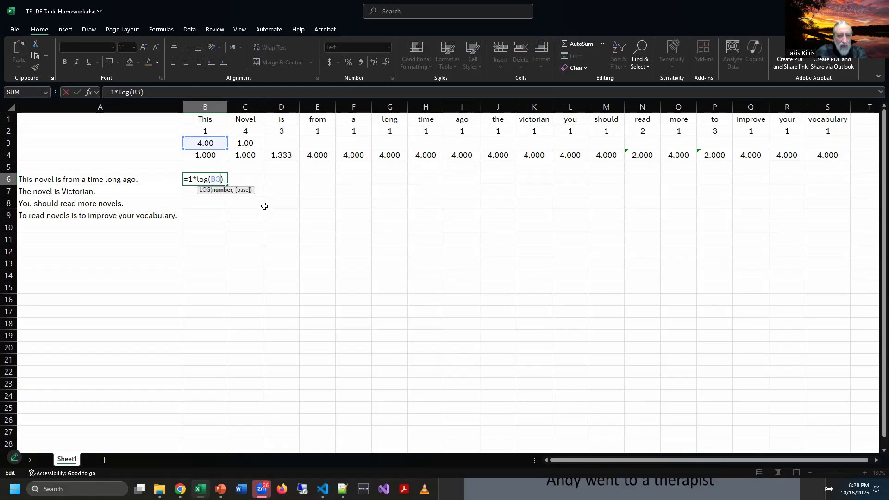
key(BackSpace)
key(BackSpace)
text(4/)
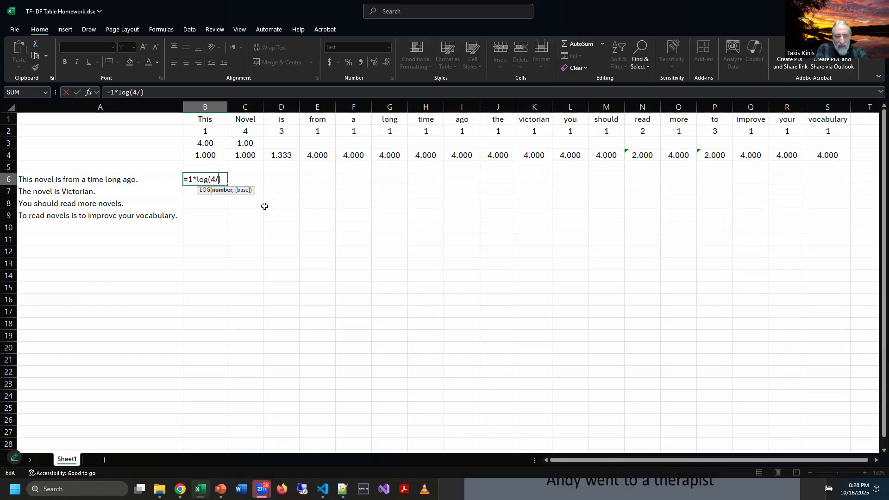
key(Return)
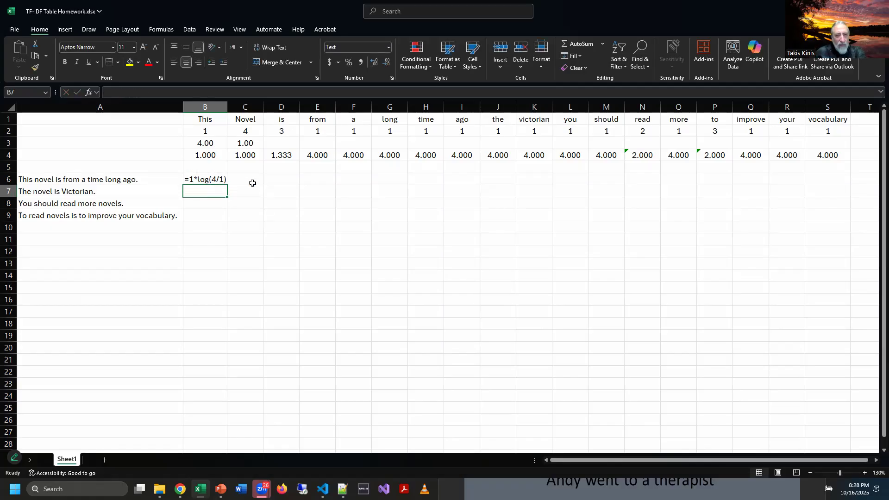
Set the number format of the TF-IDF range B6:S9 to General.
click(252, 184)
drag(204, 181, 829, 216)
click(389, 47)
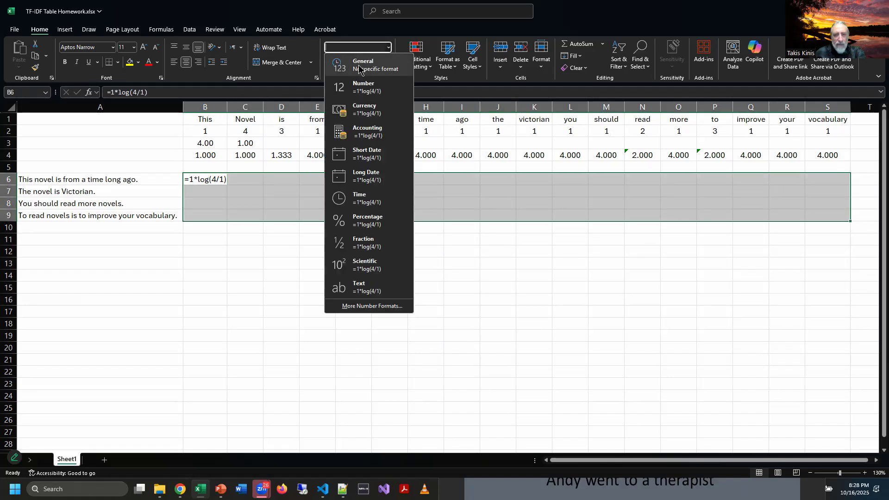
click(364, 66)
click(376, 48)
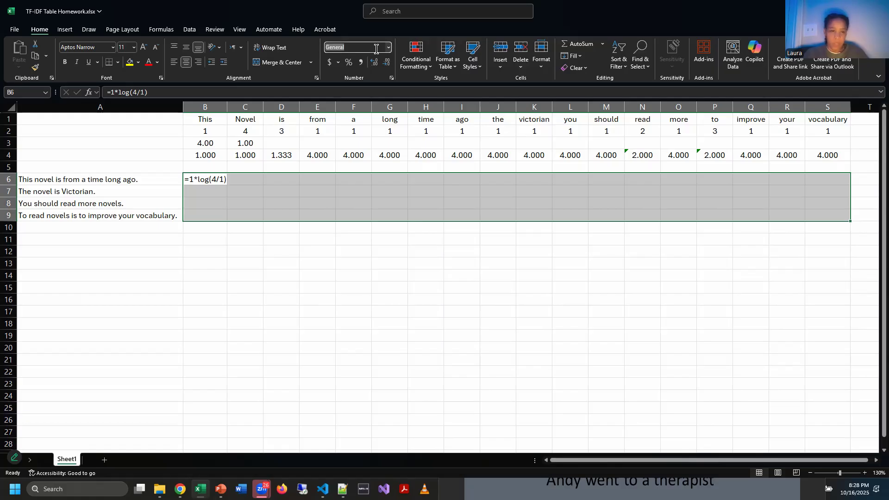
click(387, 48)
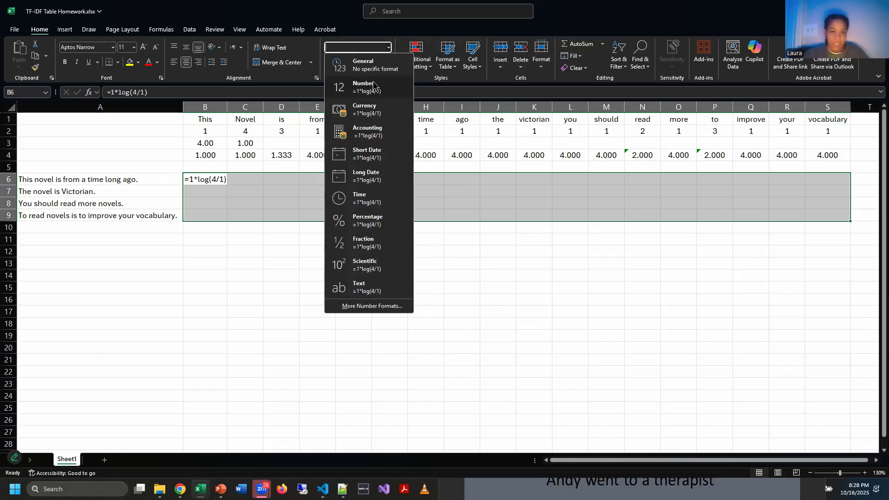
click(382, 87)
click(388, 48)
click(366, 67)
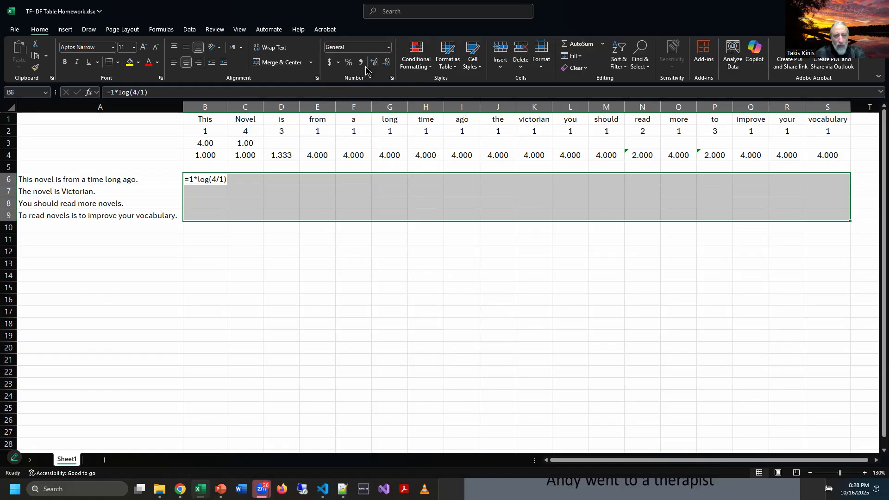
Clear the text formula from B6 and re-enter it as =1*log(B3).
click(213, 214)
click(206, 183)
key(Delete)
text(=)
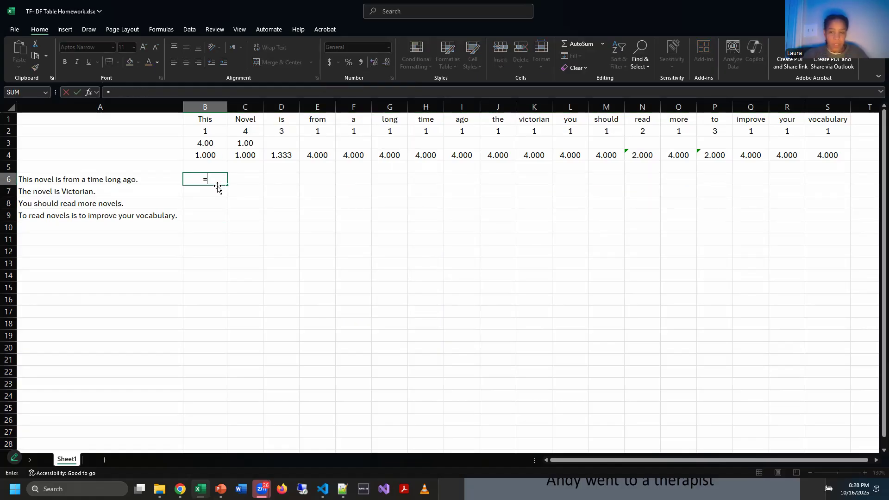
text(1*log)
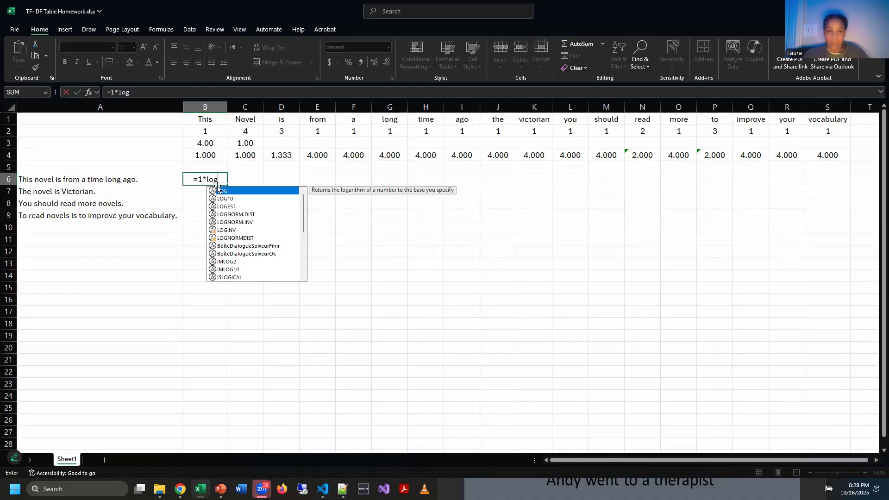
text(()
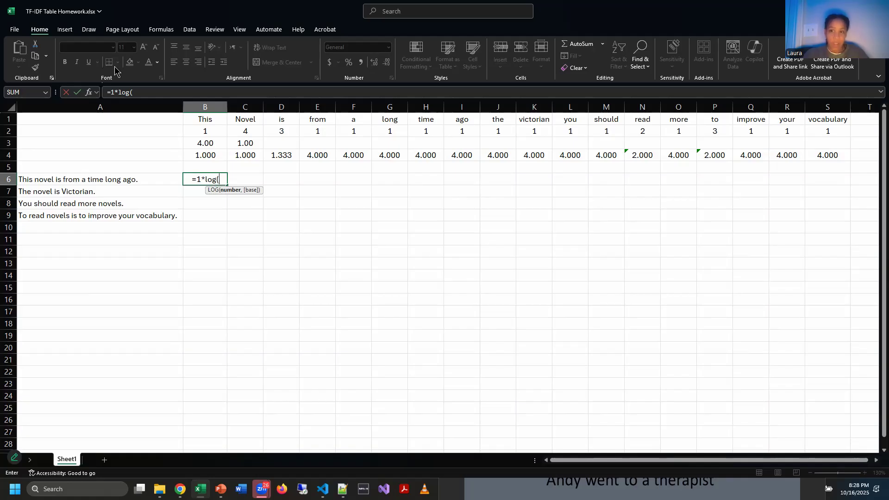
click(211, 143)
text())
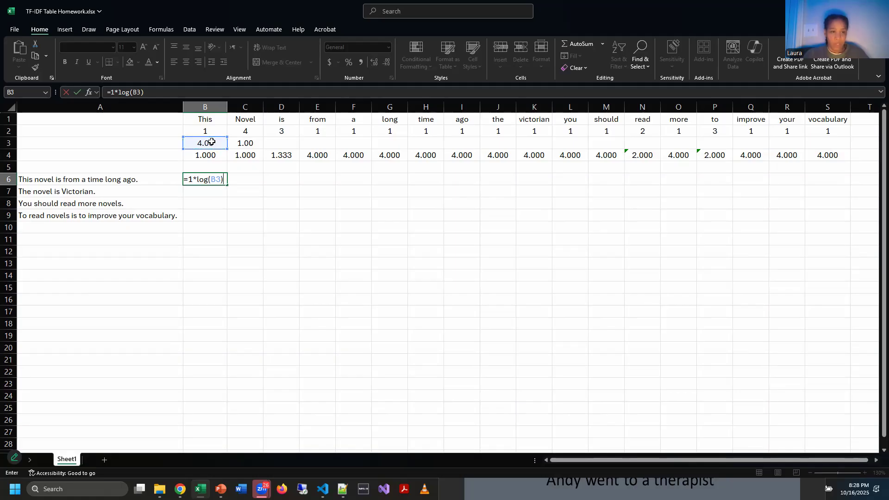
key(Return)
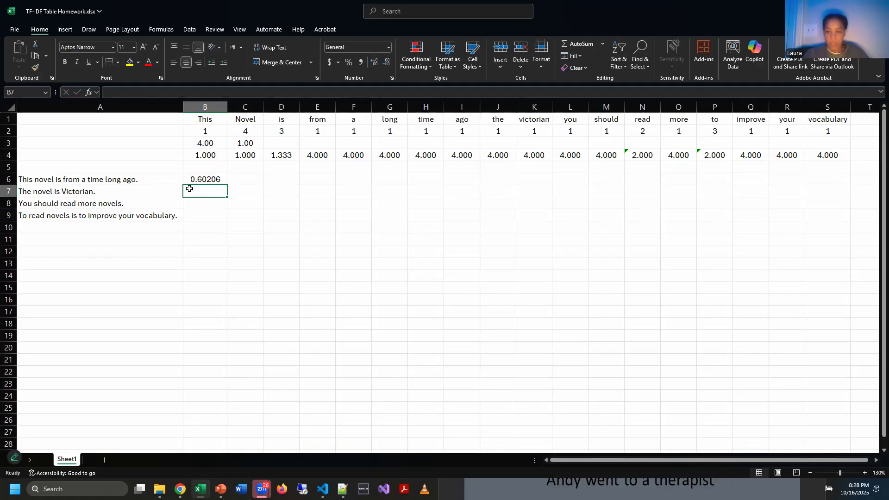
Fill the B6 formula across row 6 to the ago column, through I6.
click(214, 181)
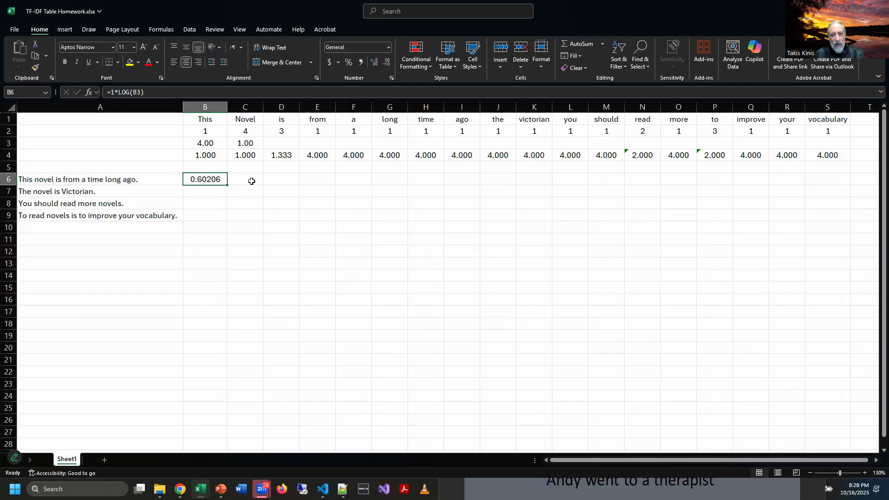
click(214, 181)
drag(227, 186, 474, 180)
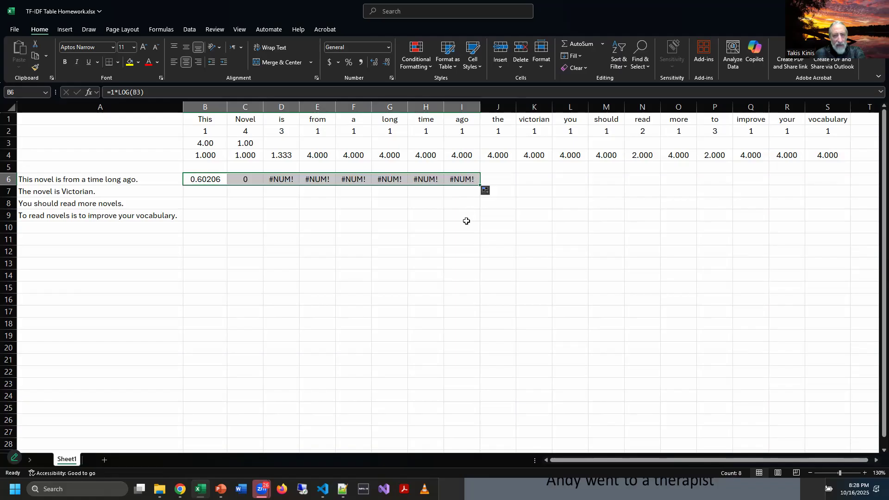
Autofit the width of column D to its contents.
click(467, 221)
double_click(300, 107)
double_click(294, 107)
Examine the formulas in B6 and C6 and the cells in B3, C3 and B4 for the words This and Novel.
click(208, 182)
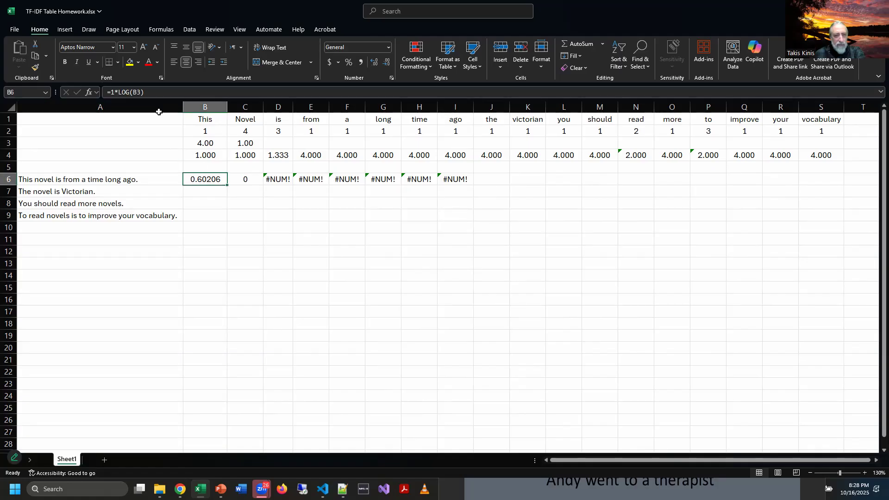
click(238, 182)
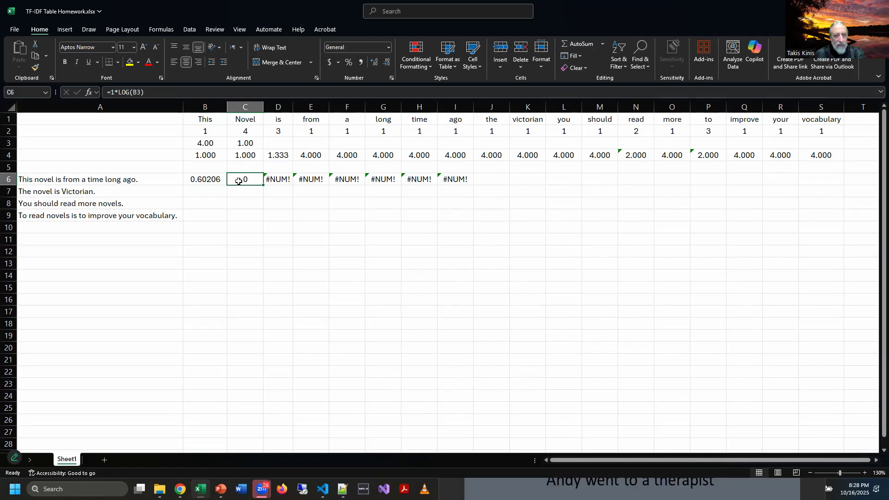
click(250, 142)
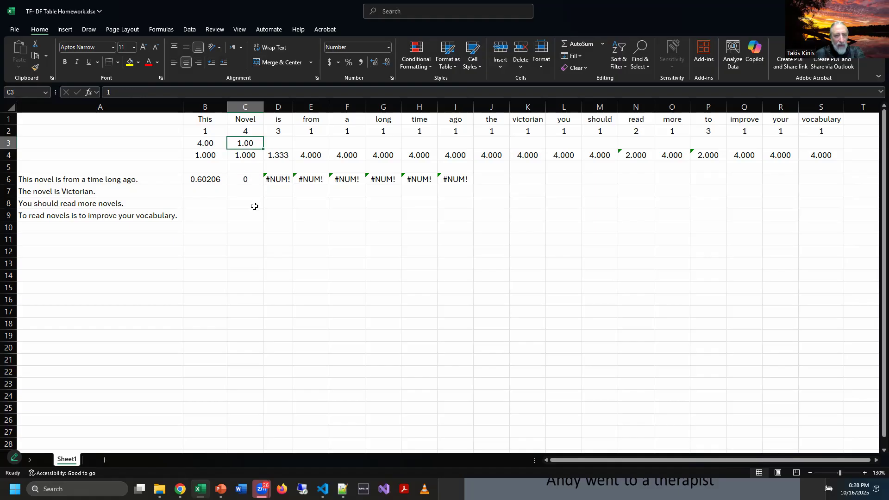
click(248, 180)
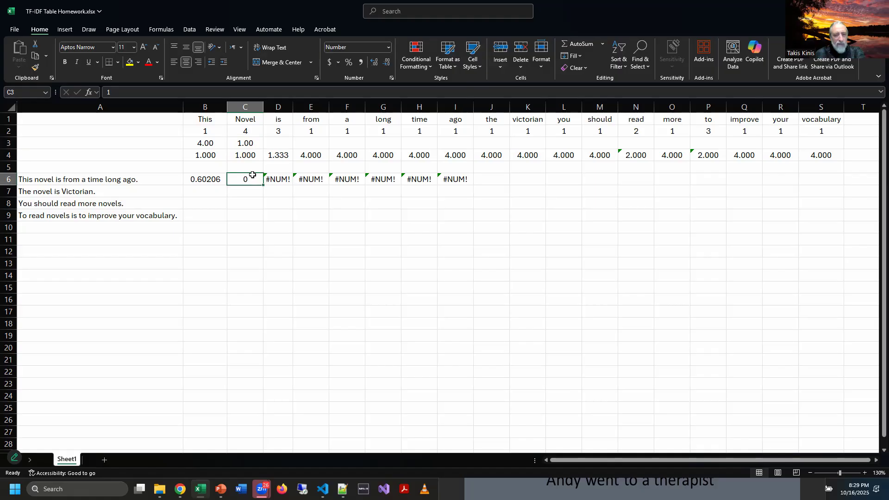
click(251, 144)
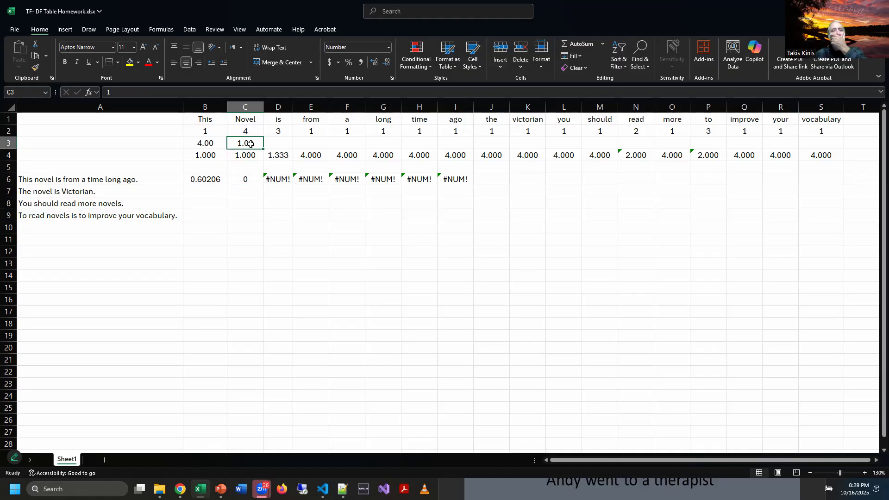
click(203, 146)
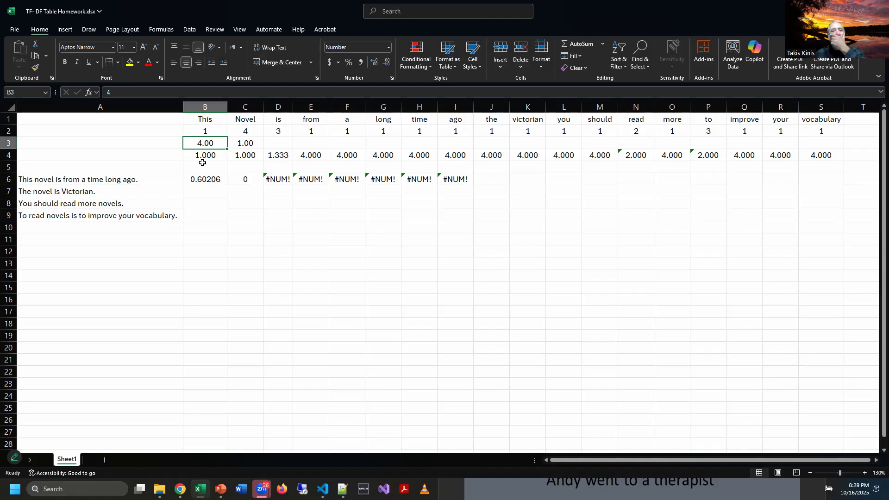
click(204, 156)
click(222, 180)
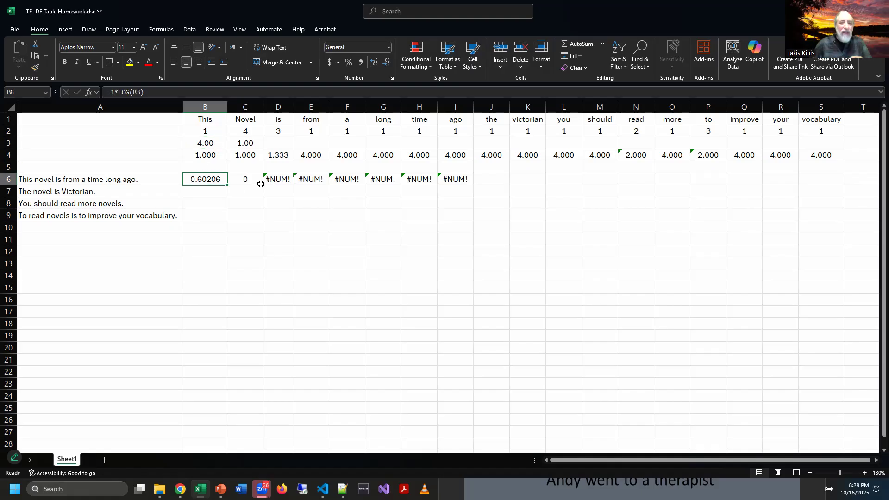
Check the number format applied to the ratio cells B3:S3.
drag(215, 145, 645, 137)
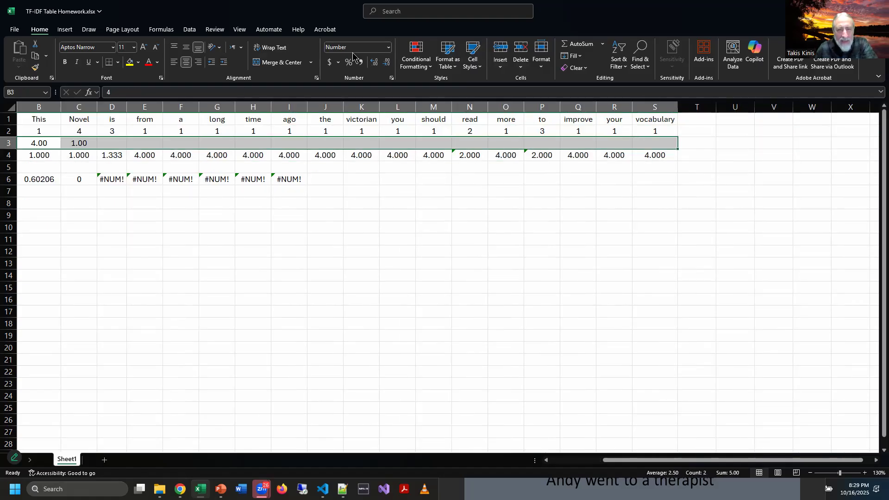
click(388, 47)
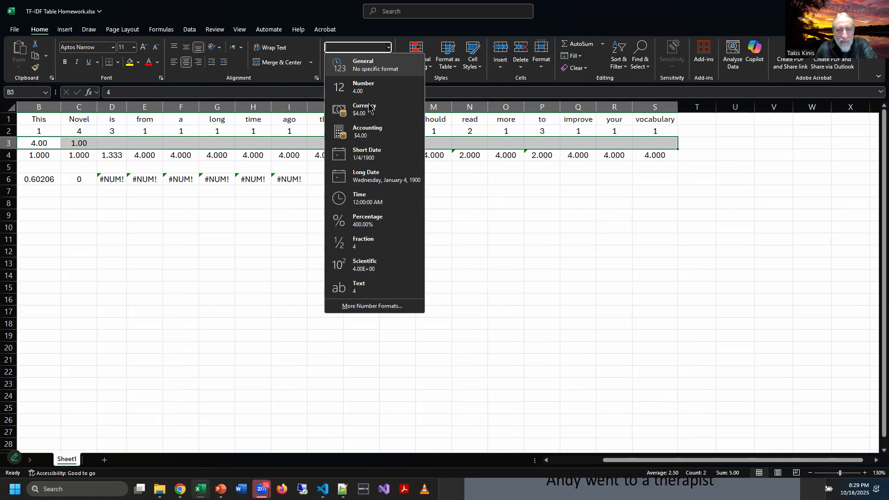
click(742, 354)
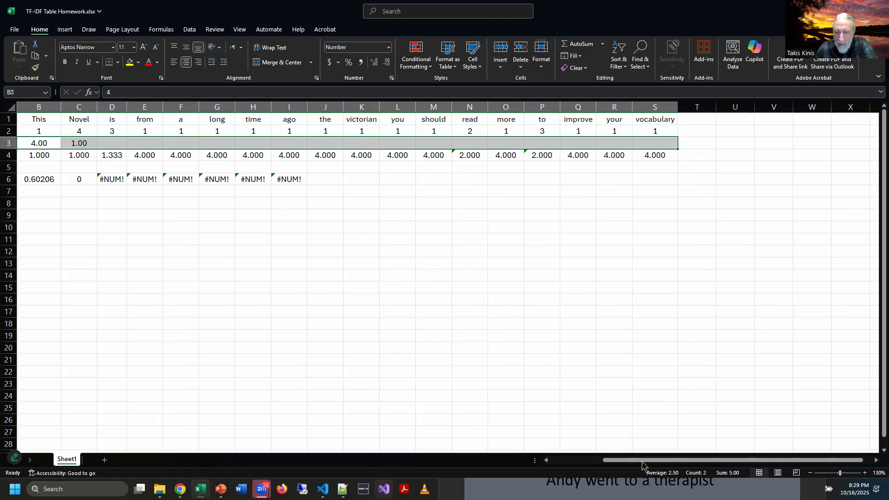
drag(646, 461, 557, 460)
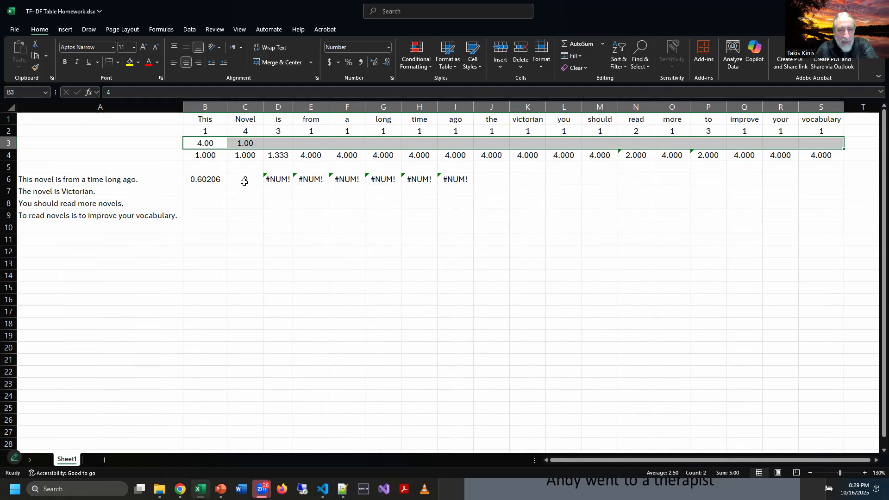
Change the formula in B6 to =1*LOG(4/1) and clear the contents of C6:J6.
click(198, 171)
click(202, 179)
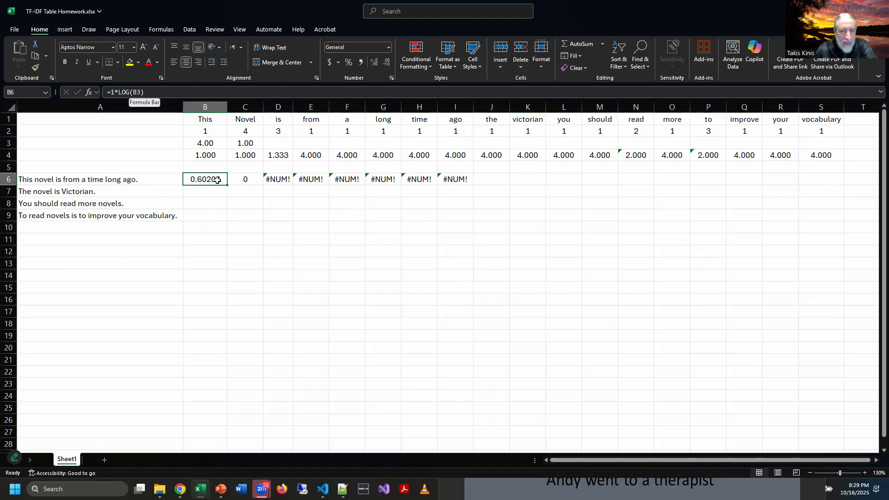
click(320, 95)
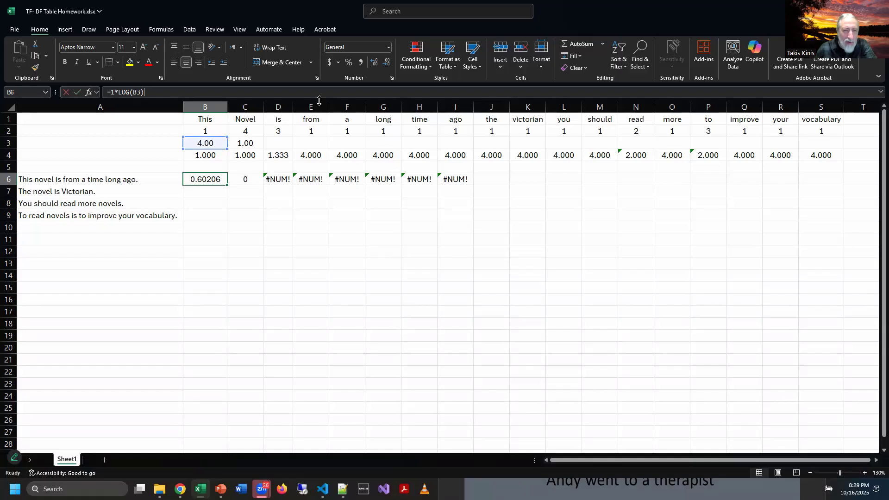
key(BackSpace)
key(BackSpace)
key(BackSpace)
text(4/1)
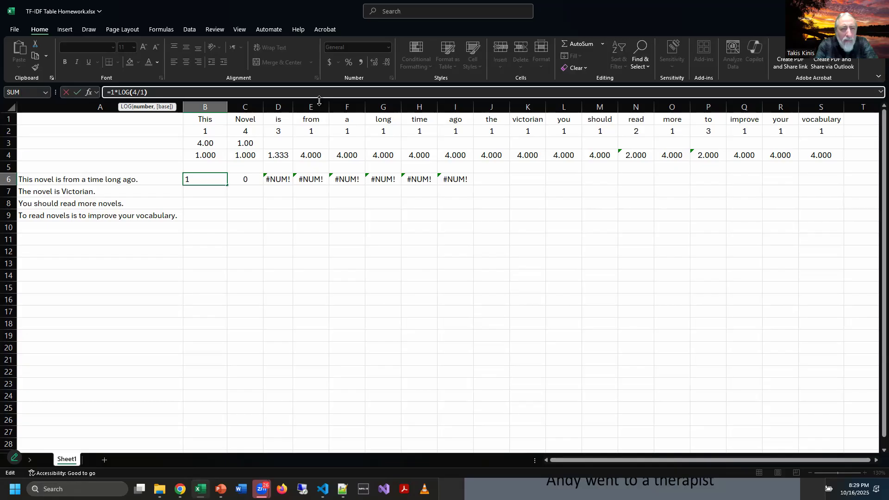
text())
key(Return)
drag(243, 180, 478, 181)
key(Delete)
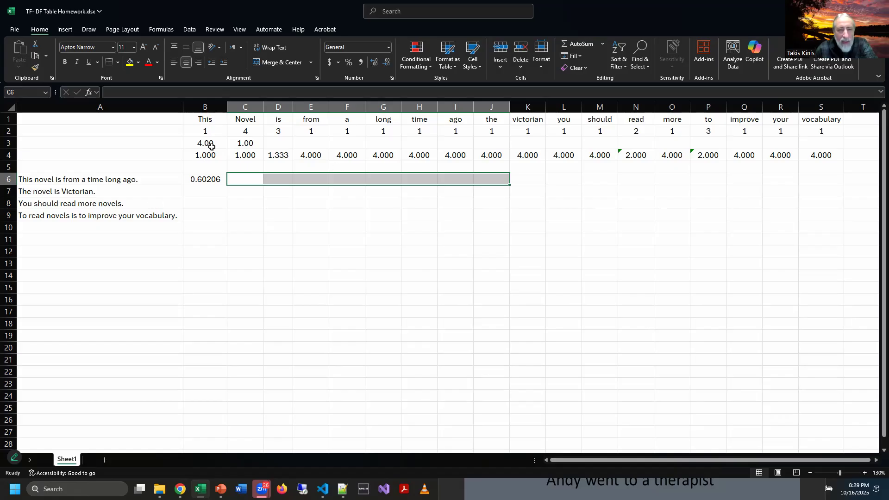
Format the ratio cells B3:S3 as Text.
drag(205, 143, 804, 145)
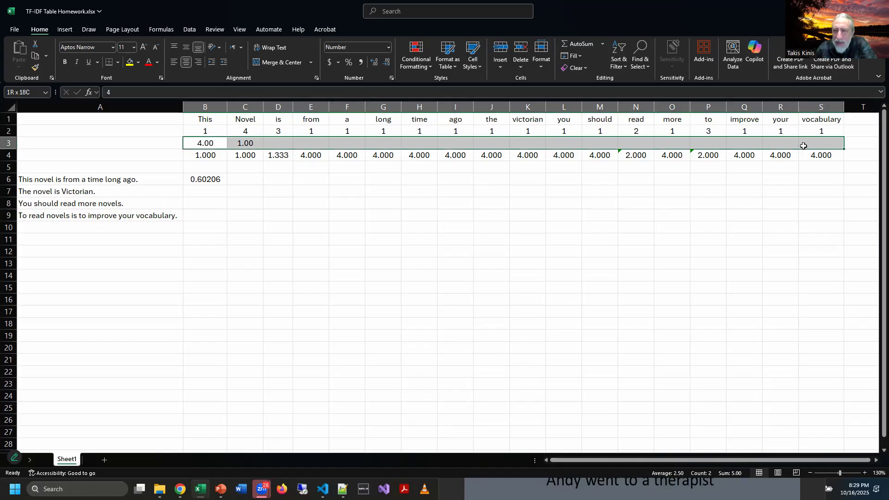
click(389, 47)
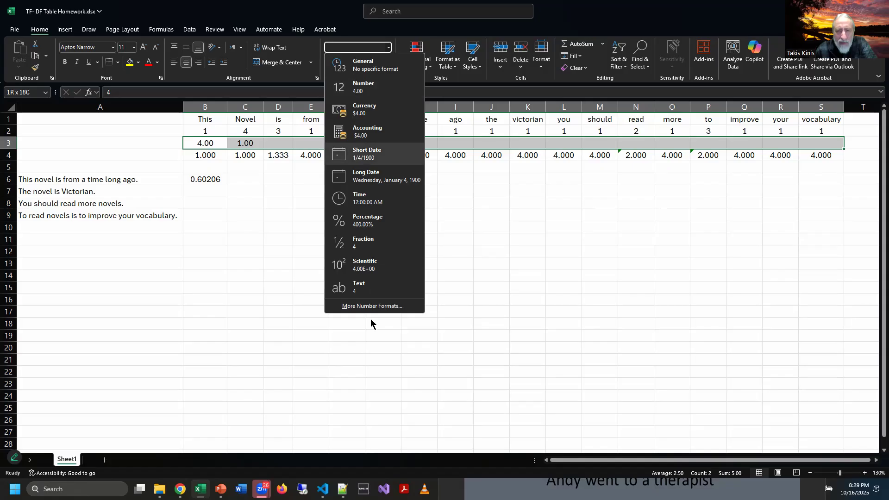
click(358, 293)
Enter the ratios 4/1 in B3, 4/4 in C3, 4/3 in D3 and 4/1 in E3.
click(207, 142)
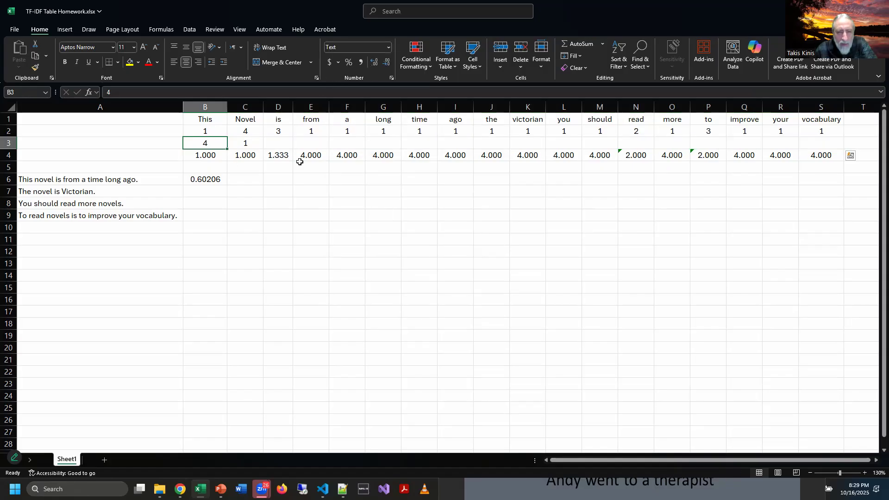
text(4/1)
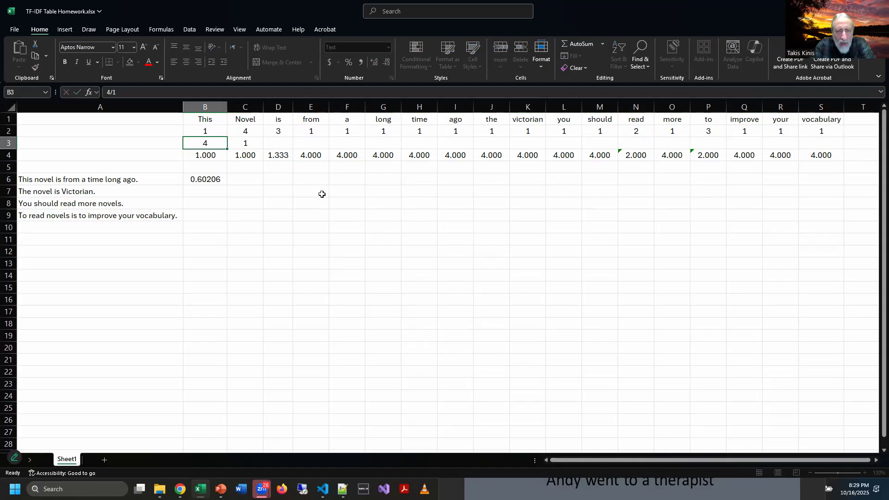
key(Tab)
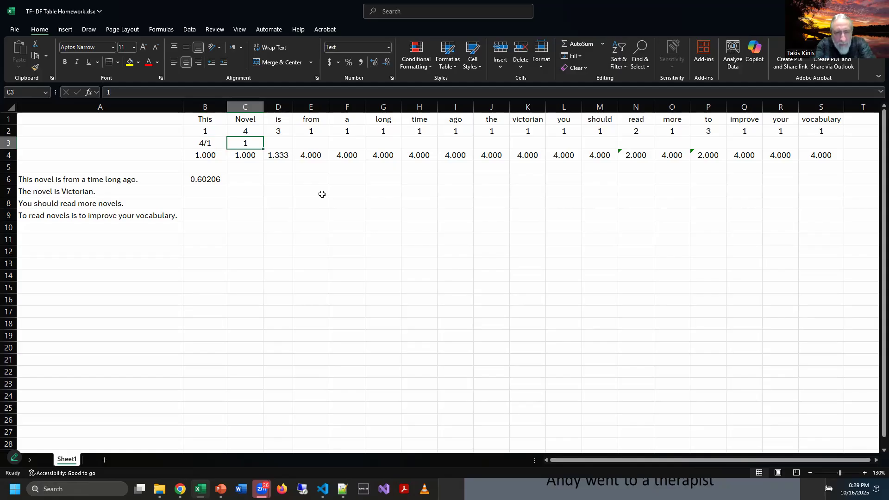
text(4/4)
key(Return)
key(Right)
key(Up)
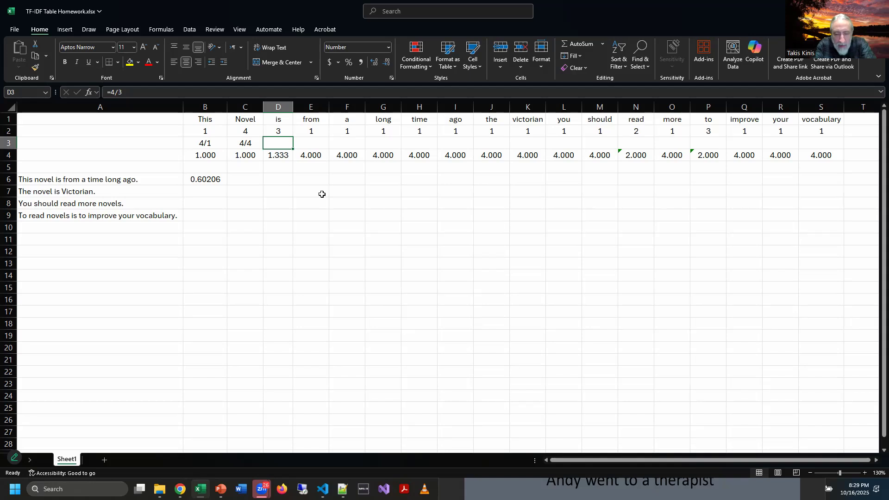
text(4/3)
key(Tab)
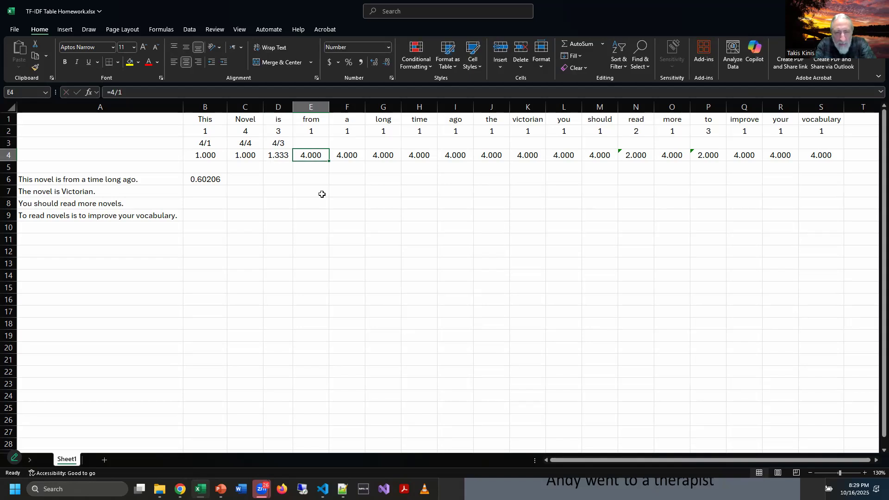
text(4)
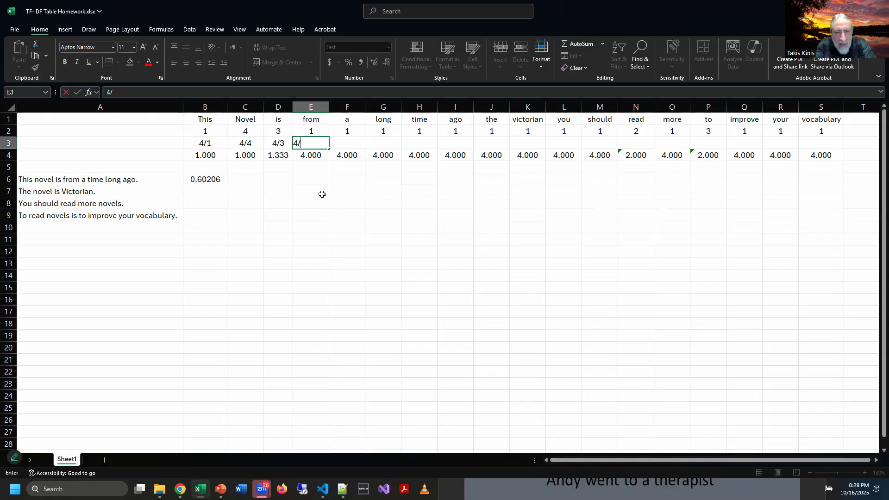
text(/1)
key(Tab)
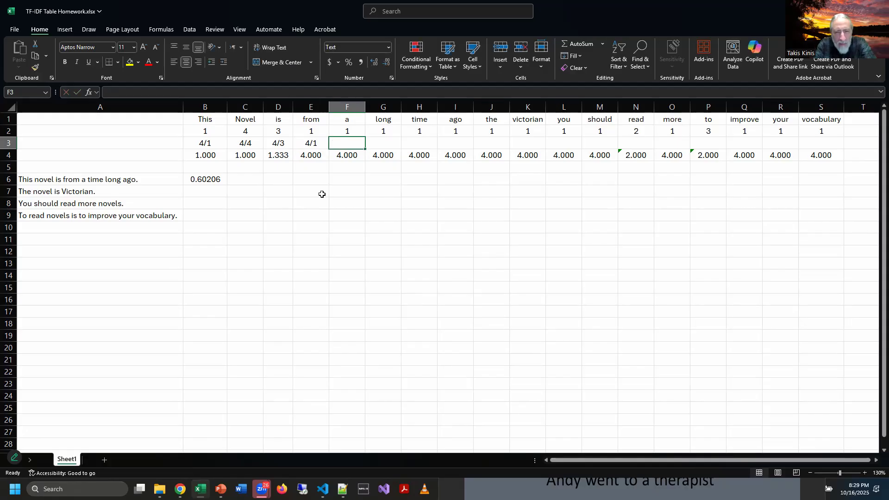
Copy the 4/1 ratio from E3 into F3:M3, O3 and Q3:S3.
key(Left)
key(ctrl+c)
key(Right)
key(ctrl+v)
key(Right)
key(ctrl+v)
key(Right)
key(ctrl+v)
key(Right)
key(ctrl+v)
key(Right)
key(ctrl+v)
key(Right)
key(ctrl+v)
key(Right)
key(ctrl+v)
key(Right)
key(ctrl+v)
key(Right)
key(ctrl+v)
key(Right)
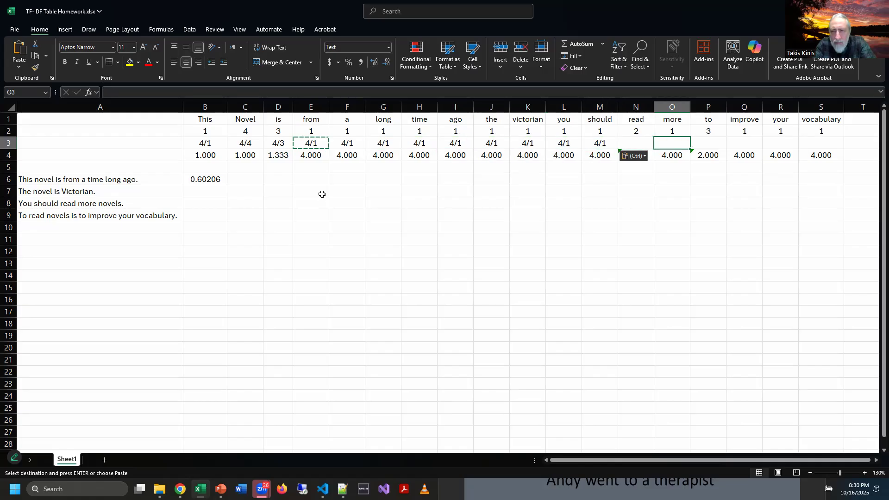
key(ctrl+v)
key(Right)
key(Right)
key(Right)
key(ctrl)
key(Escape)
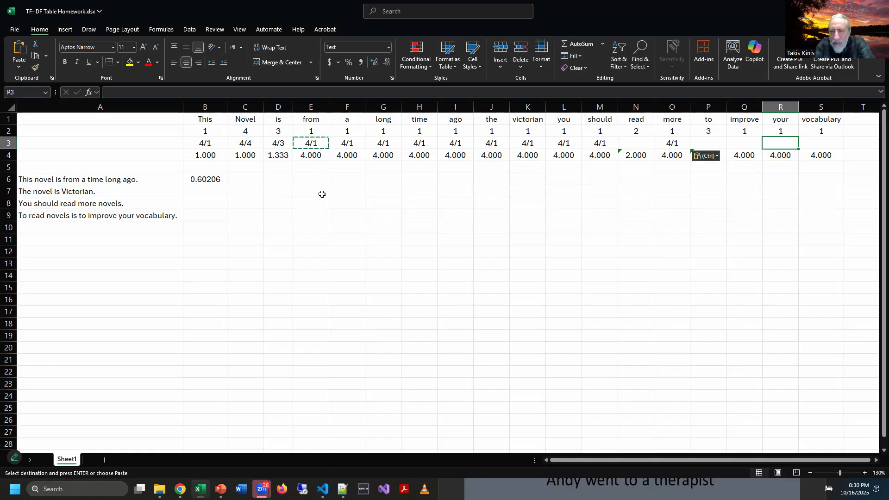
key(Left)
key(ctrl+v)
key(Right)
key(ctrl+v)
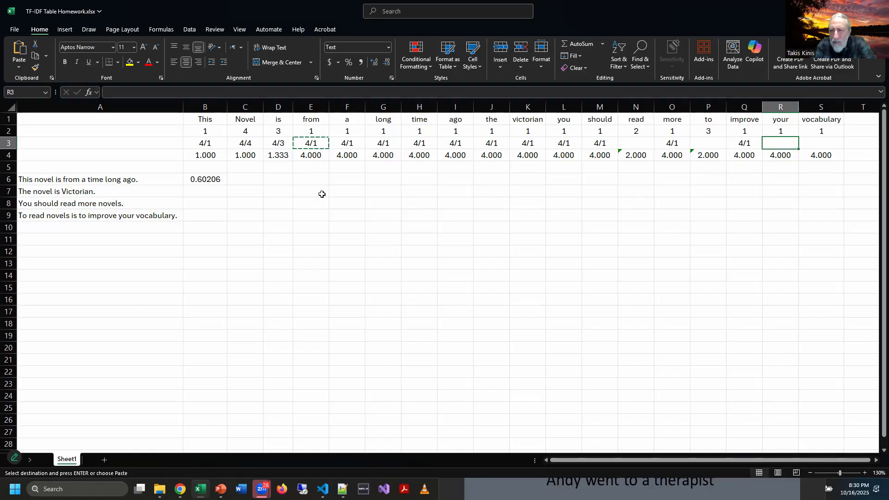
key(Right)
key(ctrl+v)
Enter the ratio 4/3 in P3 for the word to and 4/2 in N3 for the word read.
key(Left)
key(Left)
key(Left)
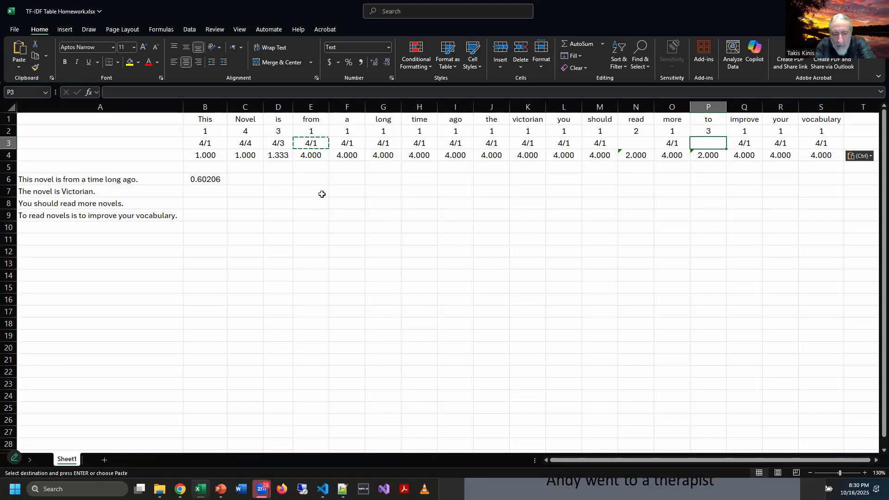
text(4/3)
key(Return)
key(Left)
key(Left)
key(Up)
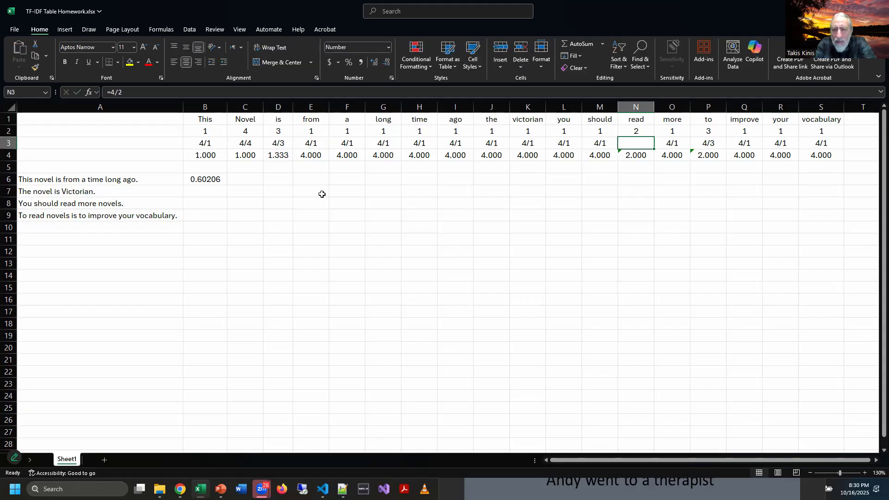
text(2)
key(Return)
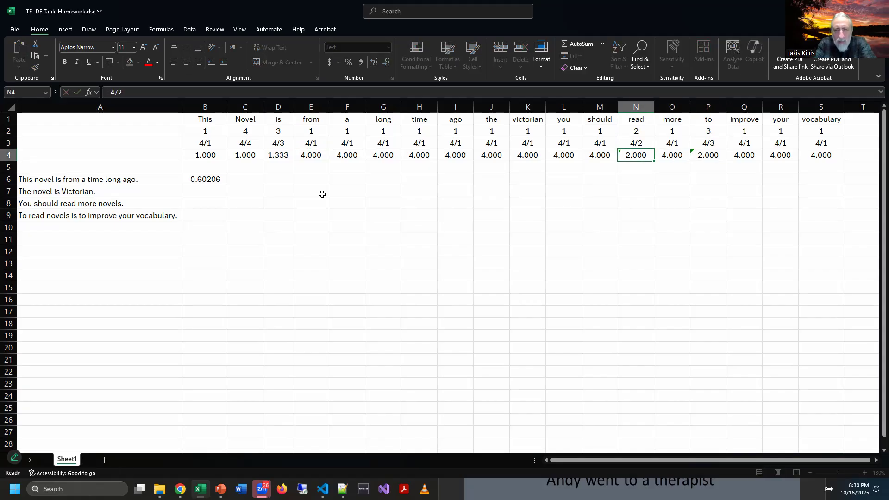
Examine the contents of the decimal ratio cells in row 4, checking B4 and D4 through H4.
key(Left)
key(Left)
key(Down)
key(Down)
key(Down)
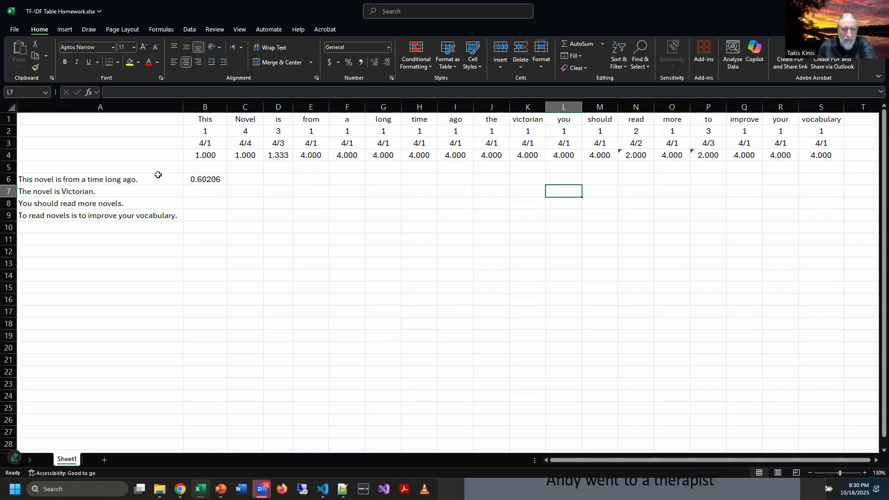
click(218, 157)
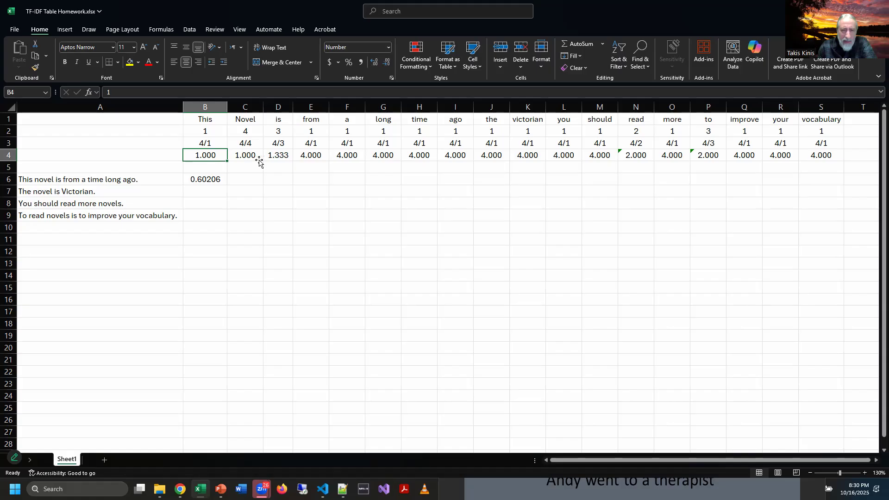
click(284, 157)
click(316, 157)
click(357, 157)
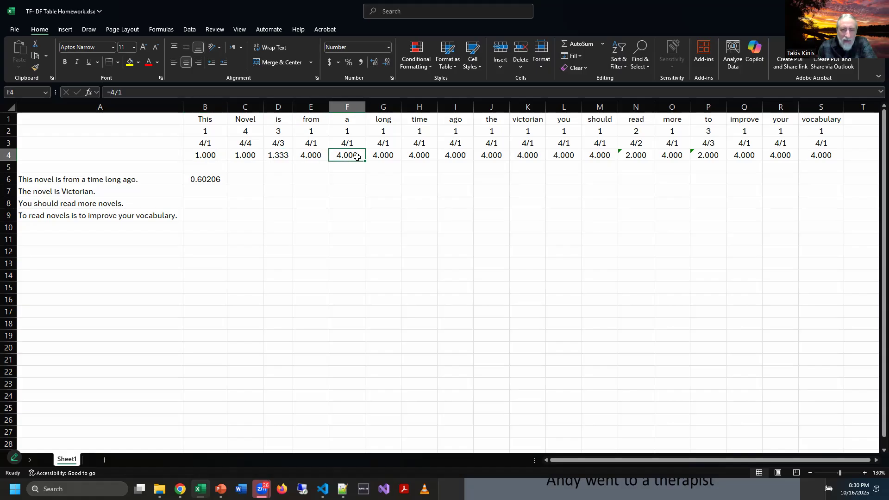
click(387, 156)
click(423, 156)
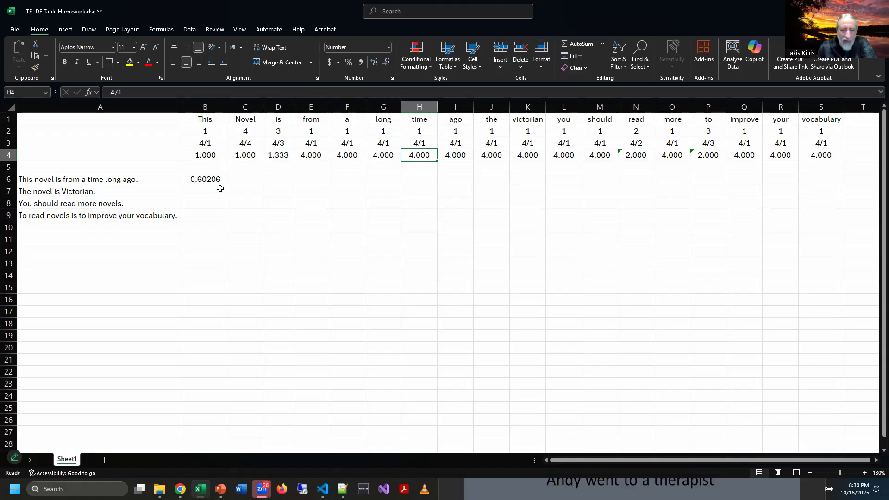
Replace the typed ratio in B6 with a reference to B4, making the formula =1*LOG(B4).
click(203, 178)
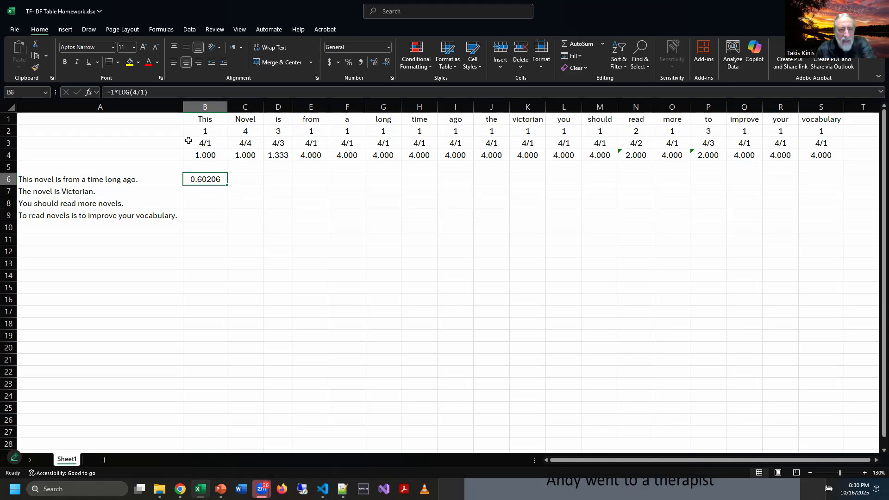
click(147, 93)
key(BackSpace)
key(BackSpace)
key(BackSpace)
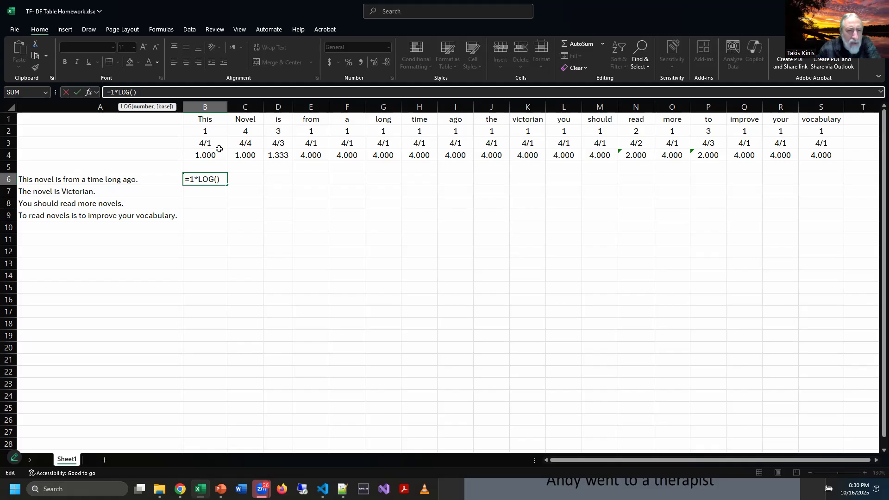
click(198, 155)
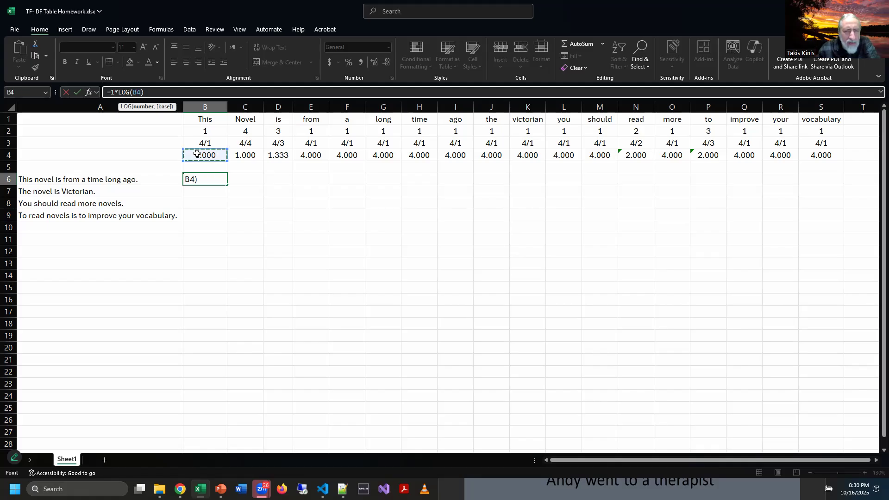
text())
key(Return)
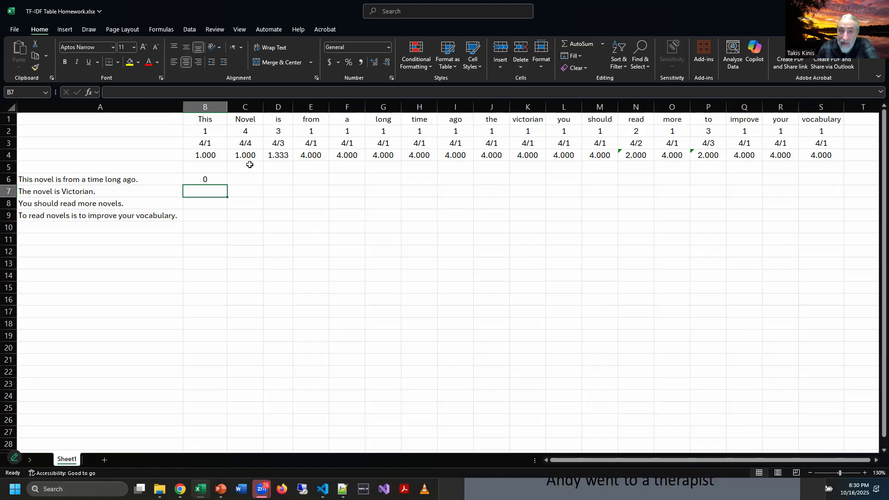
Set the number format of B6 to show five decimal places.
key(Up)
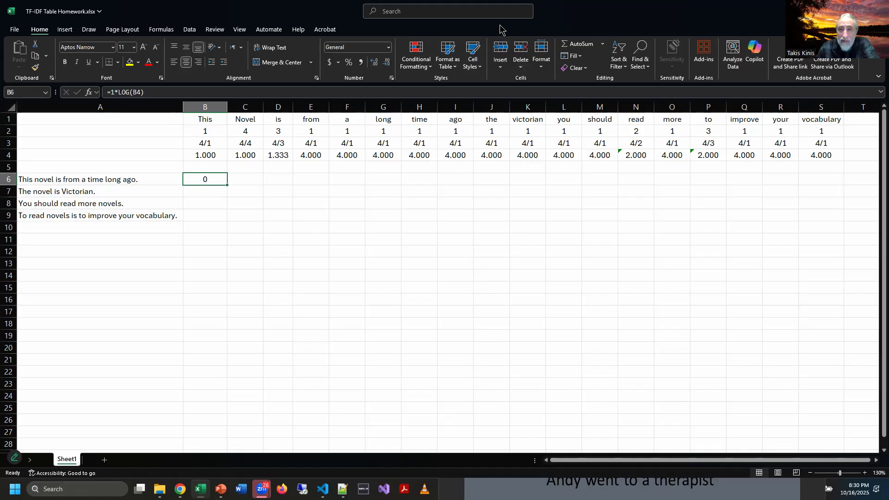
click(388, 62)
click(388, 62)
click(388, 63)
click(387, 63)
click(387, 64)
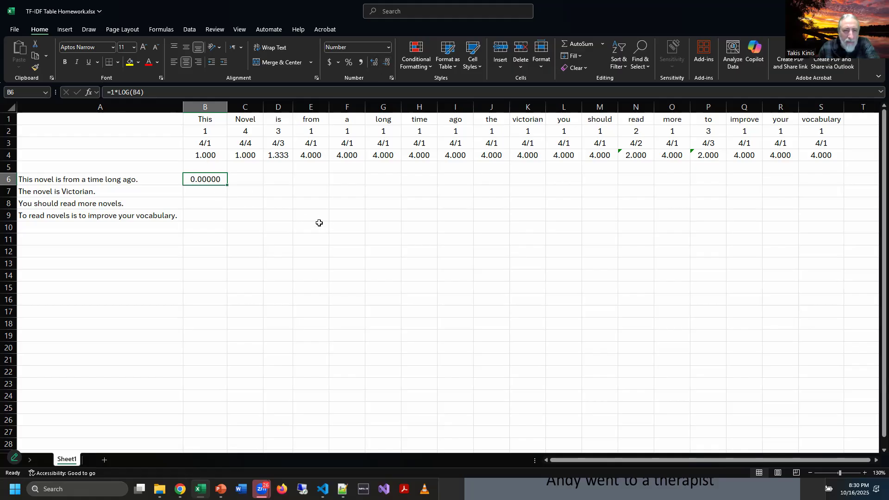
Change the formula in B6 to =1*LOG(4/1).
click(135, 92)
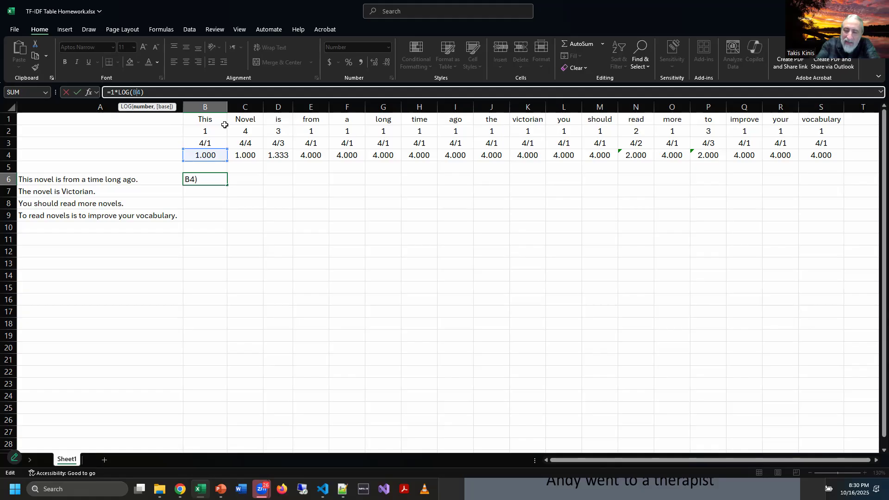
key(BackSpace)
text(\)
key(BackSpace)
key(BackSpace)
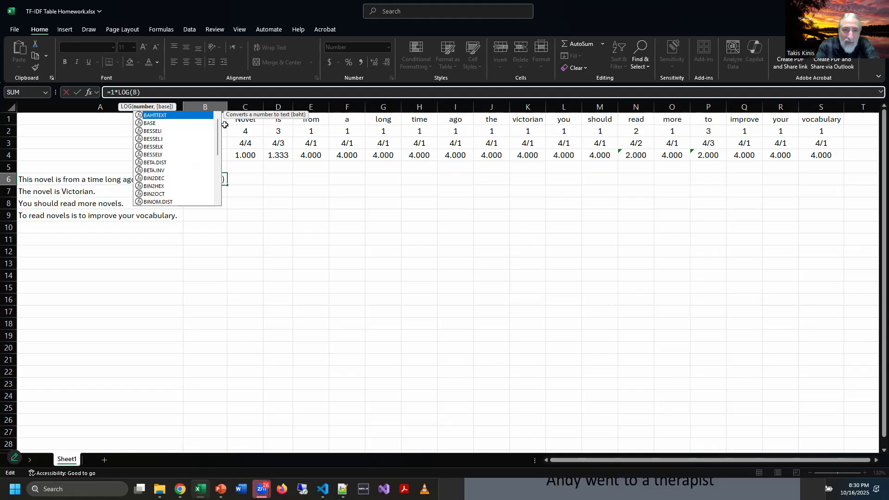
text(4/1)
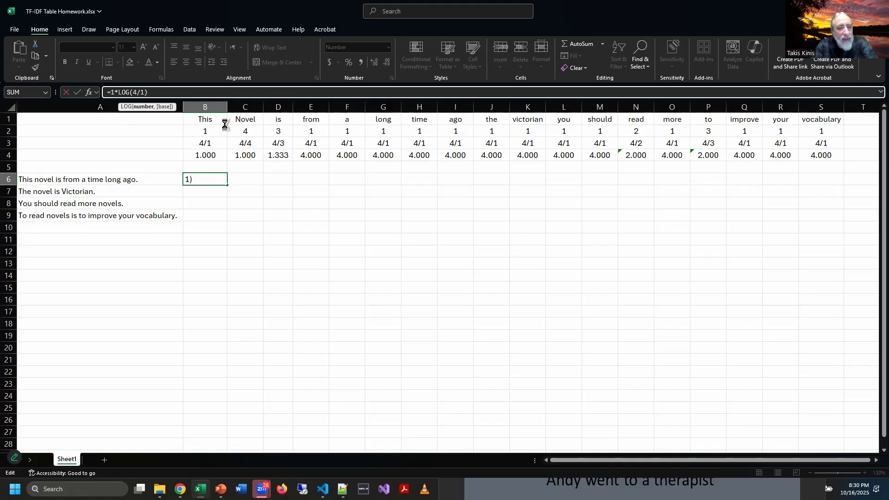
key(Return)
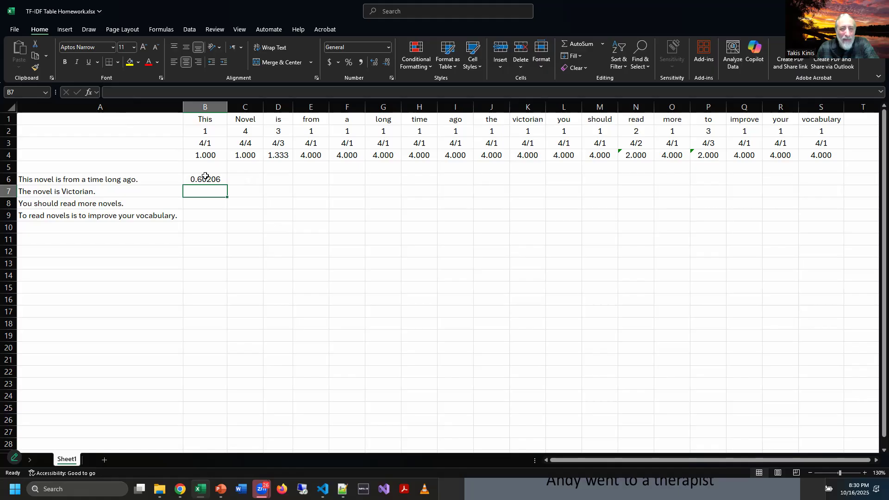
Copy the formula from B6 into E6:I6 for the words from, a, long, time and ago.
click(205, 180)
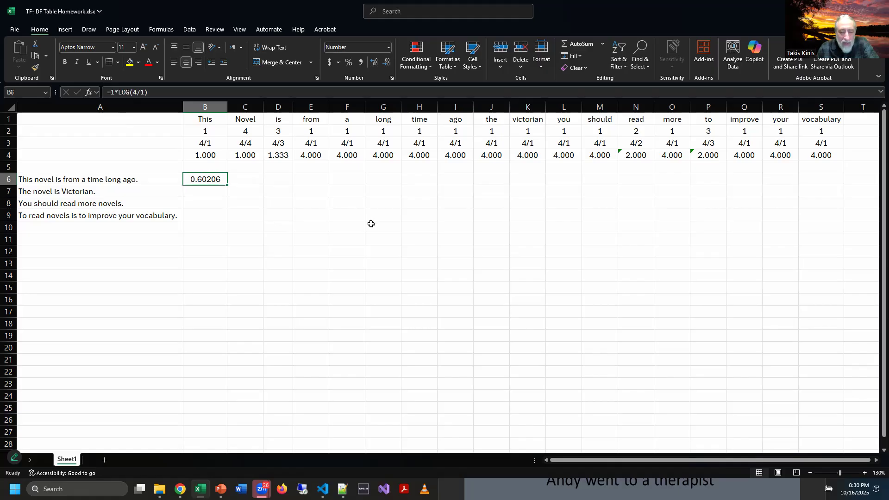
key(ctrl+c)
click(315, 179)
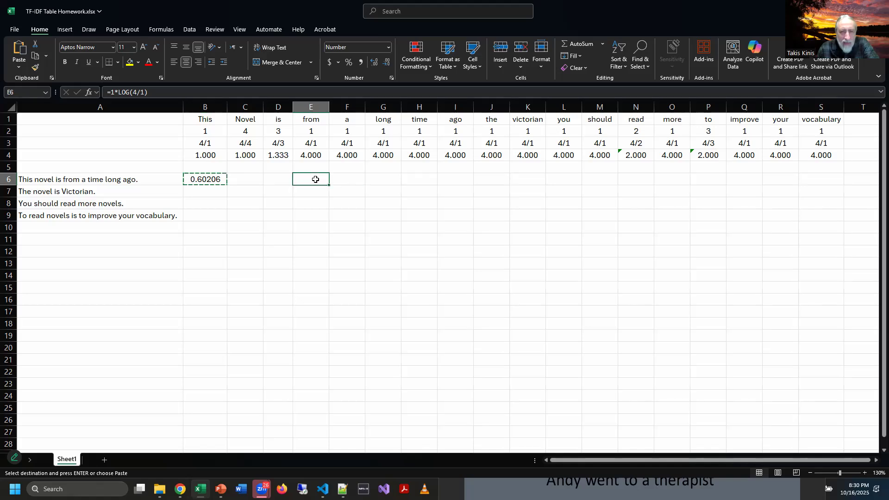
key(ctrl+v)
click(344, 178)
key(ctrl+v)
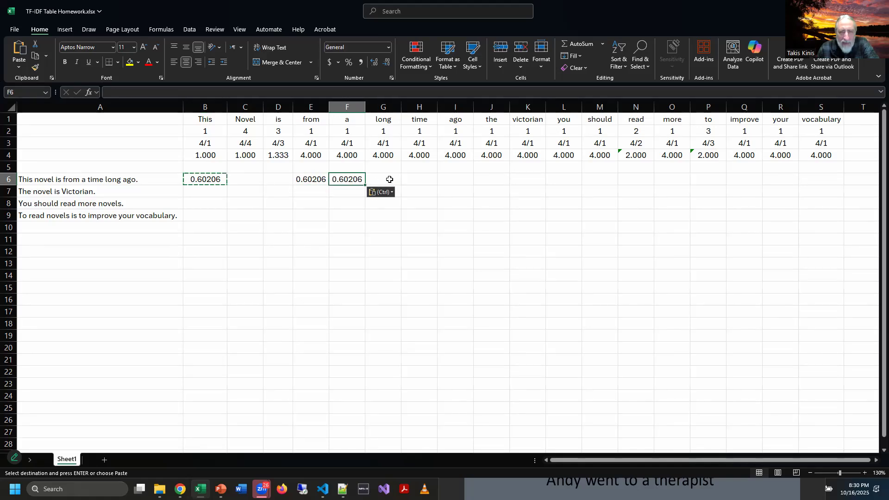
click(389, 179)
key(ctrl+v)
click(423, 181)
key(ctrl+v)
click(456, 181)
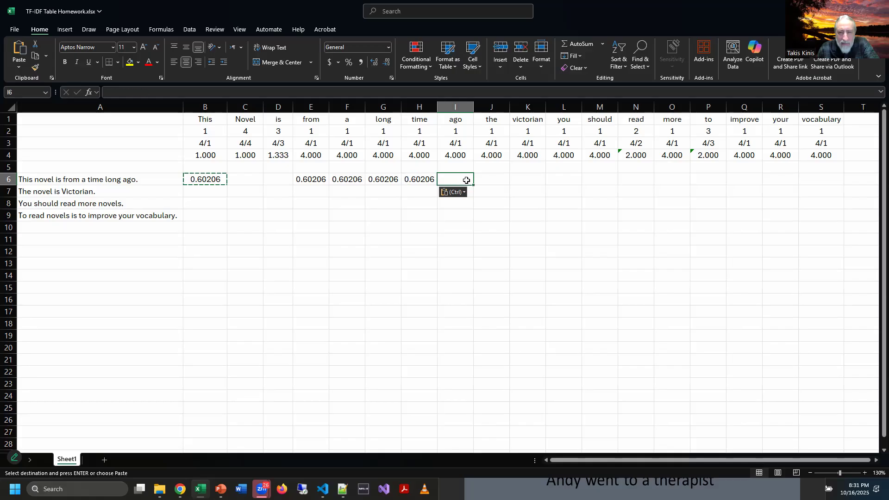
key(ctrl+v)
Enter the formula =1*LOG(4/4) in C6 for the word Novel in the first sentence.
click(247, 185)
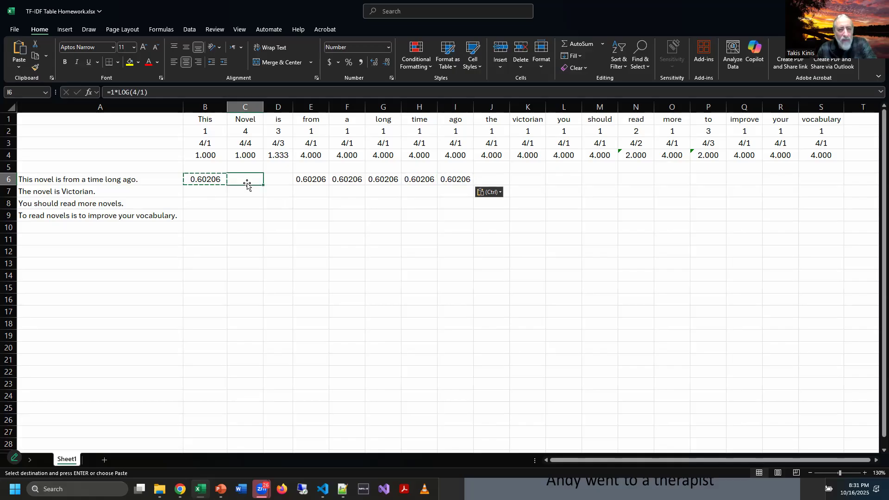
text(=1*)
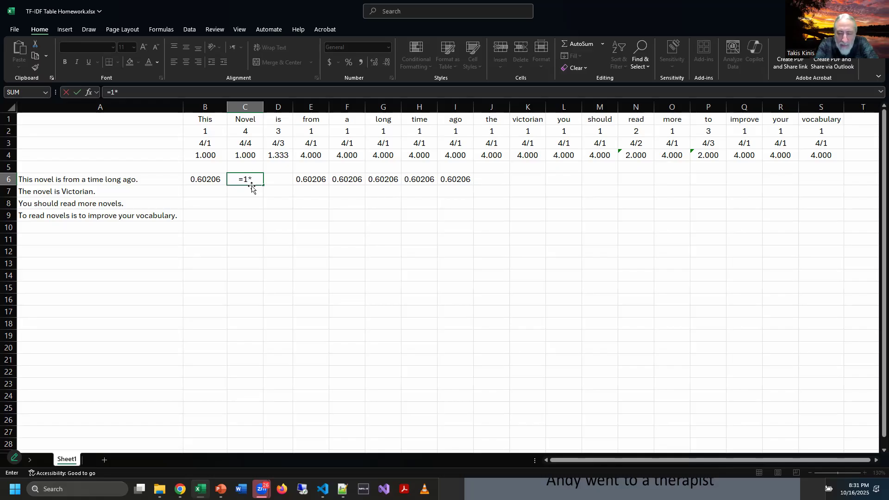
text(log()
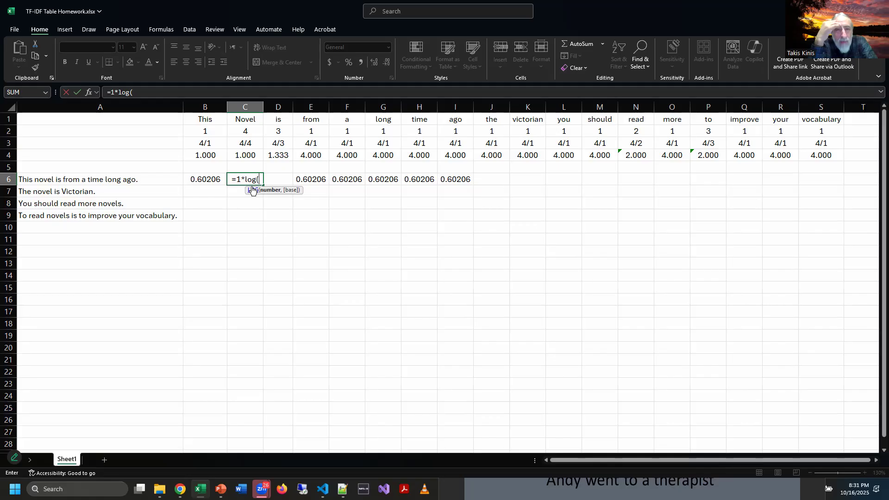
text(4/4)
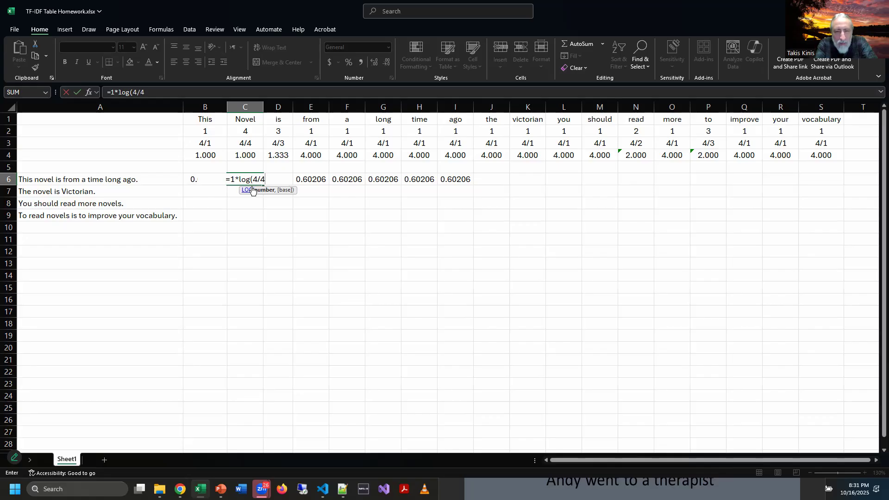
key(Return)
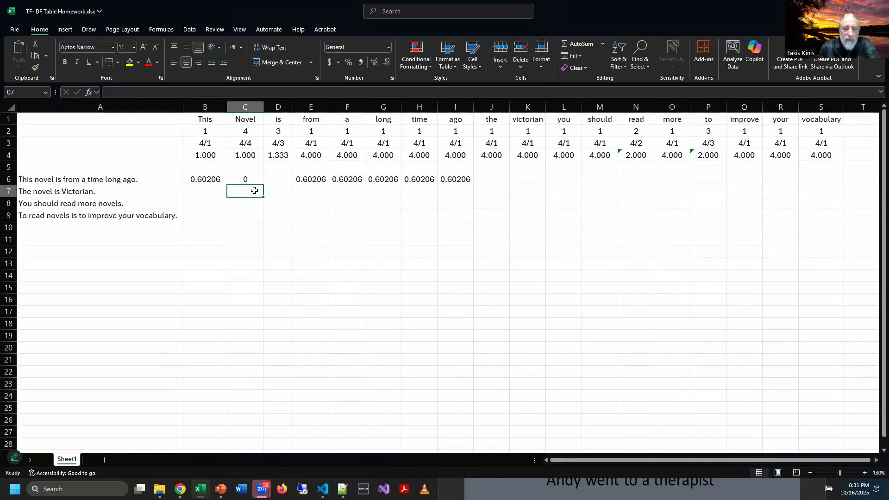
click(254, 180)
Switch to the PowerPoint deck and review the TF-IDF slides on inverse document frequency and the log multiplication in steps 4 and 5.
click(276, 179)
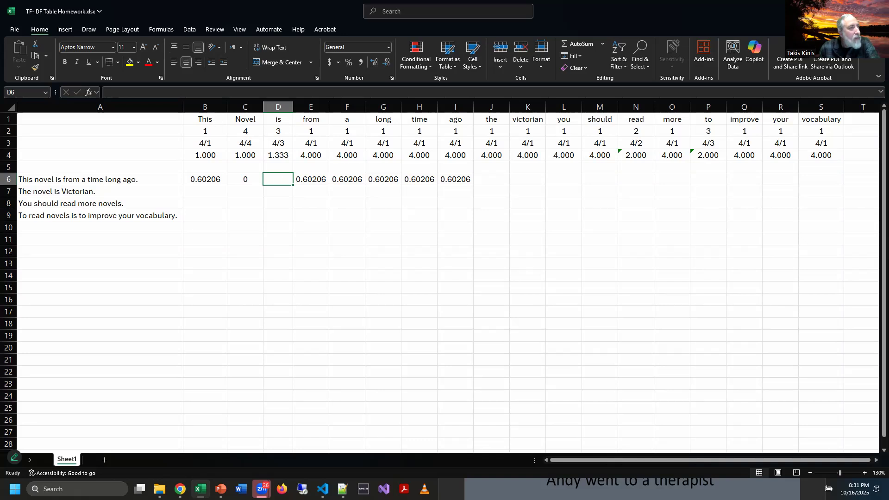
click(544, 342)
key(alt+Tab)
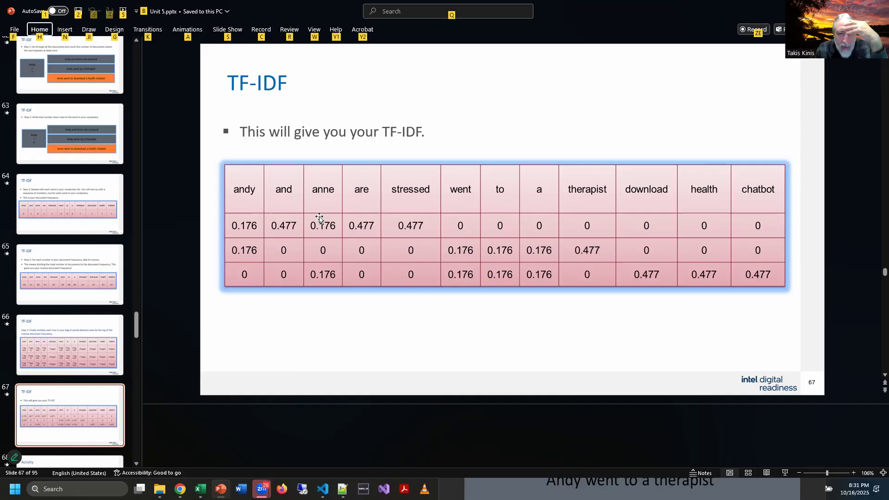
click(74, 349)
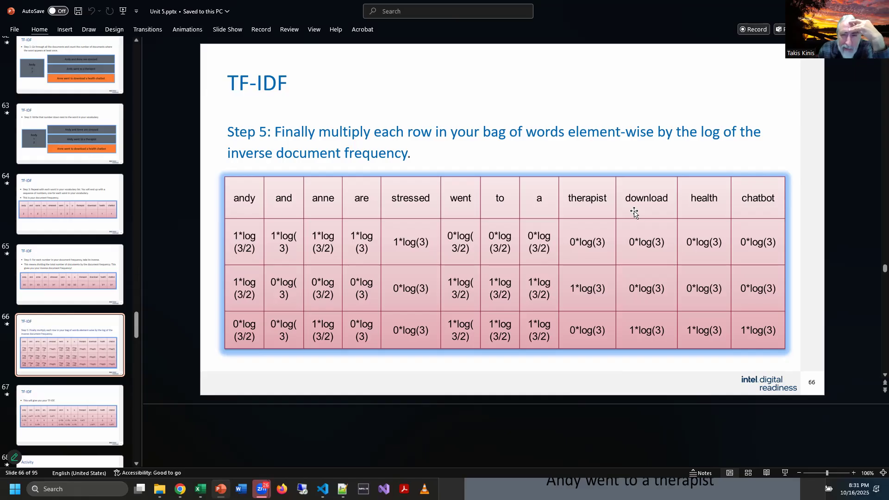
click(79, 140)
click(79, 283)
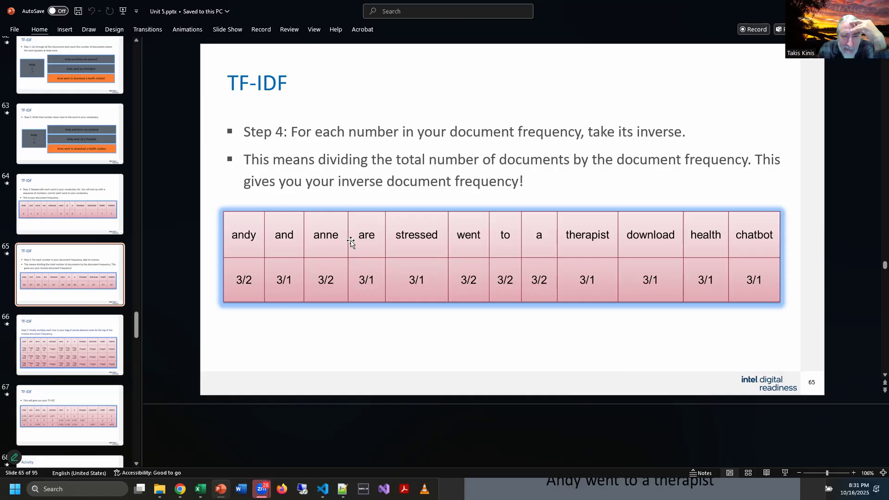
click(55, 355)
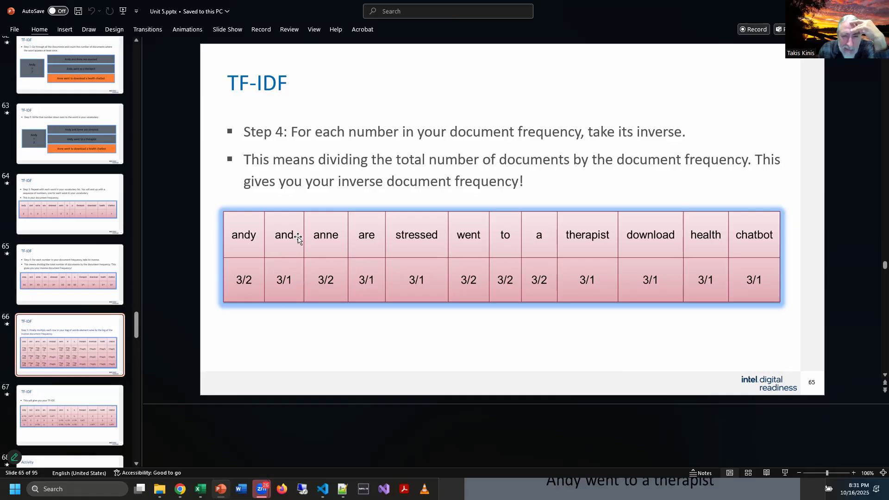
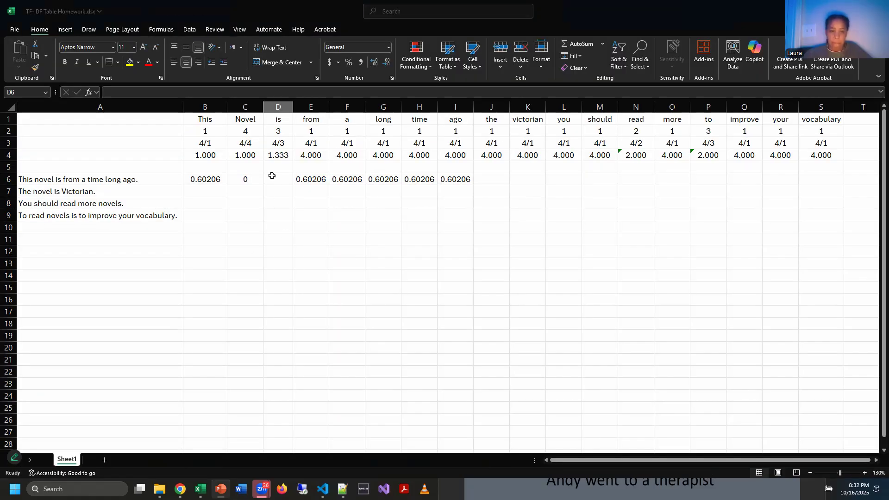
Enter the formula =1*LOG(4,3) in D6 of the Excel sheet for the word is.
click(273, 177)
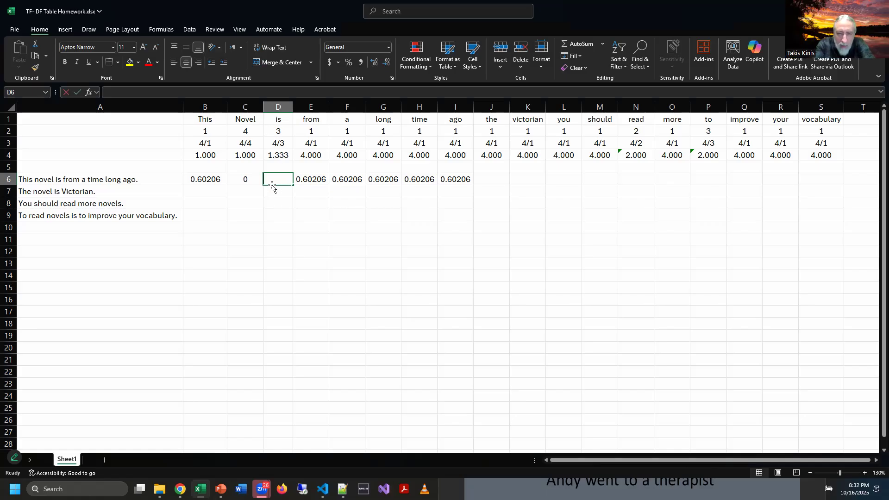
text(=)
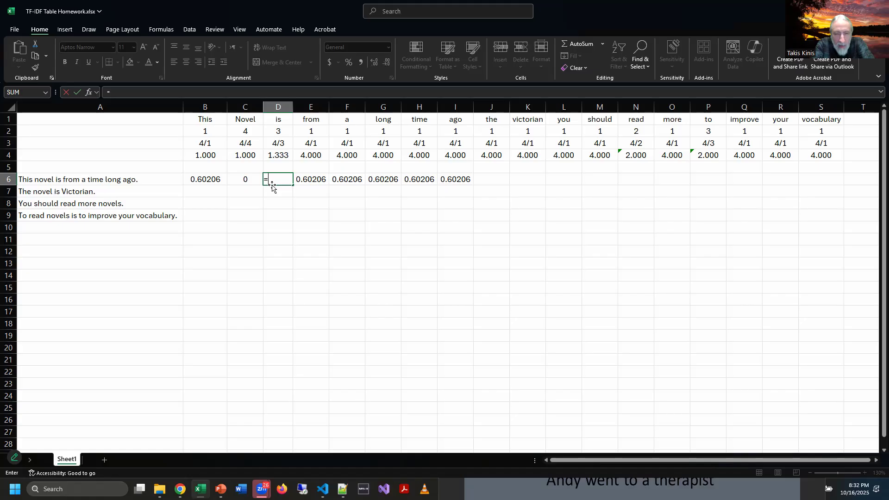
text(1*log(4/3)
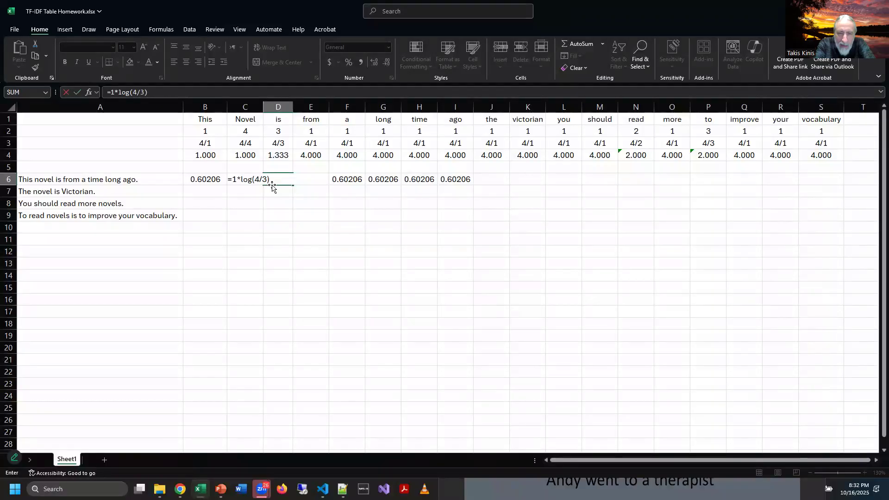
key(BackSpace)
key(BackSpace)
key(BackSpace)
text(,)
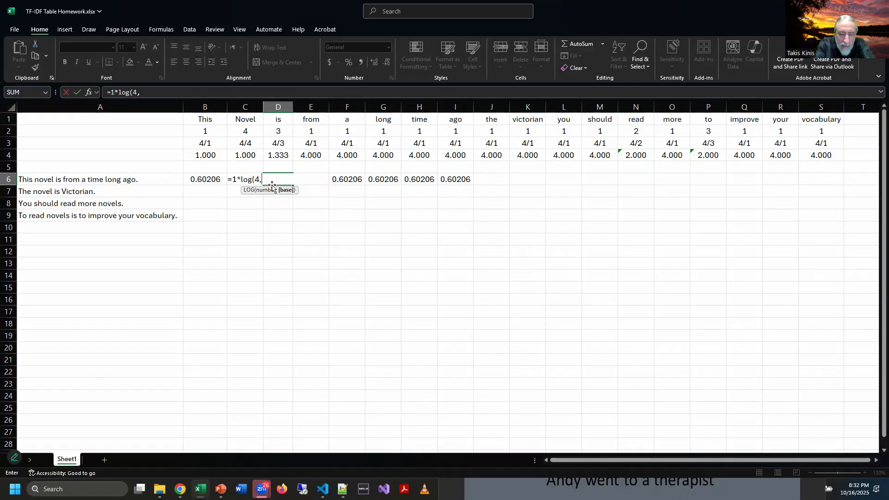
text(3)
key(Return)
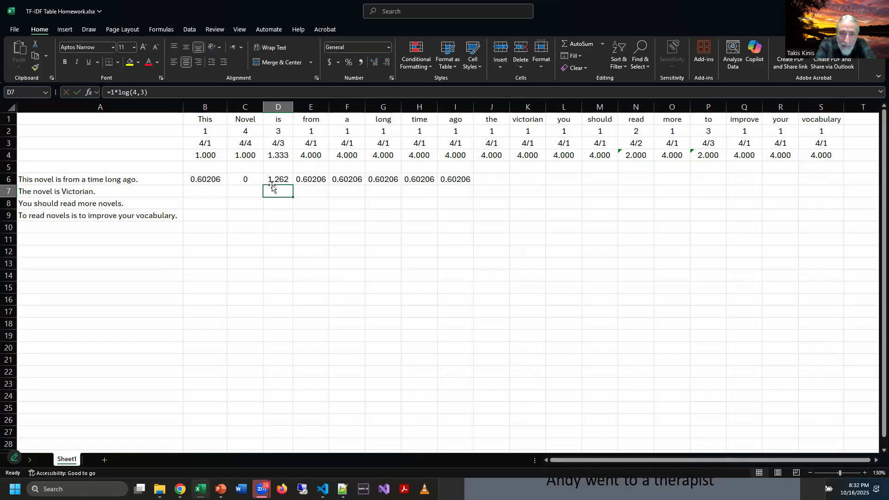
Check the example TF-IDF results and step 5 log table in the PowerPoint deck, and return to the Excel workbook.
key(alt+Tab)
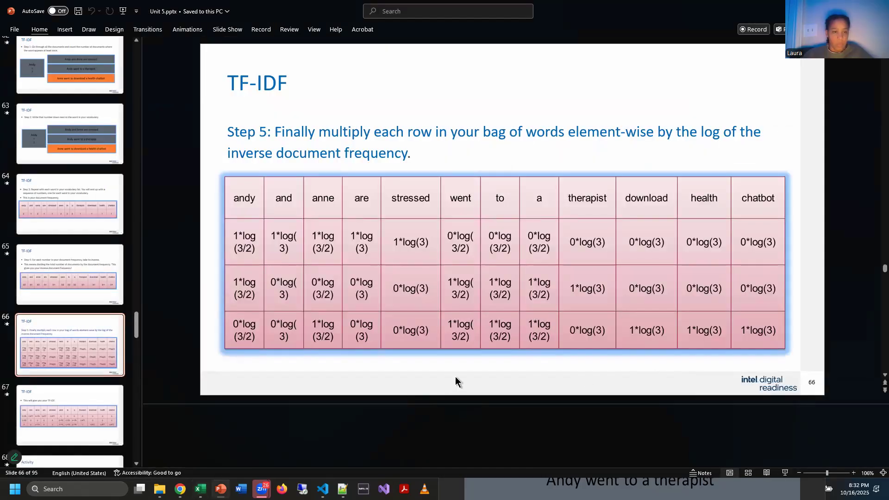
click(70, 425)
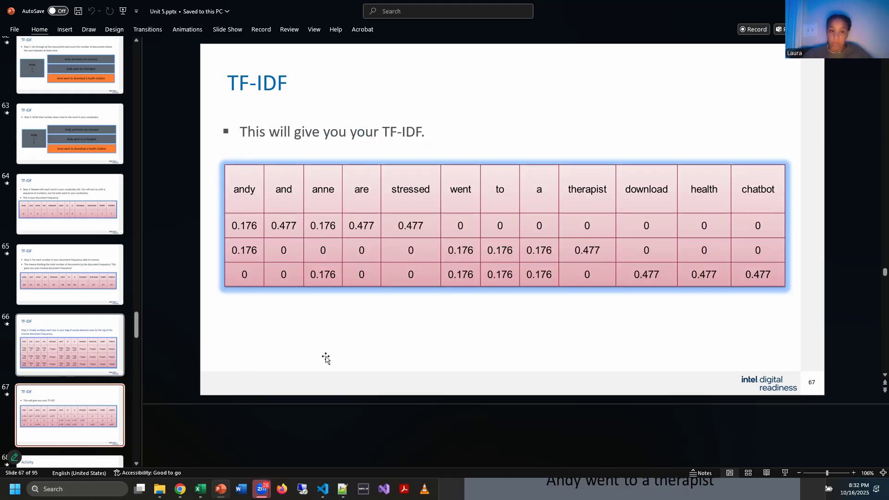
scroll(327, 358, up, 1)
key(alt+Tab)
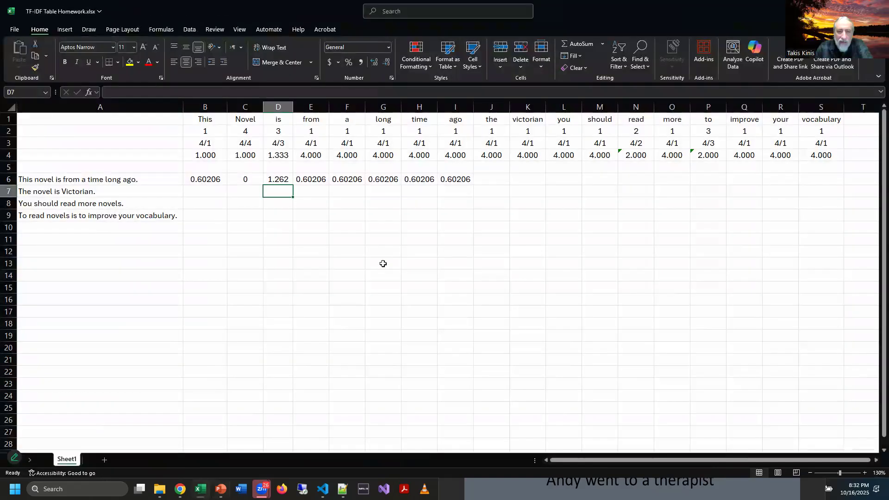
Open the help article for the LOG function in D6's formula and read its syntax, base argument and examples.
click(282, 181)
click(123, 92)
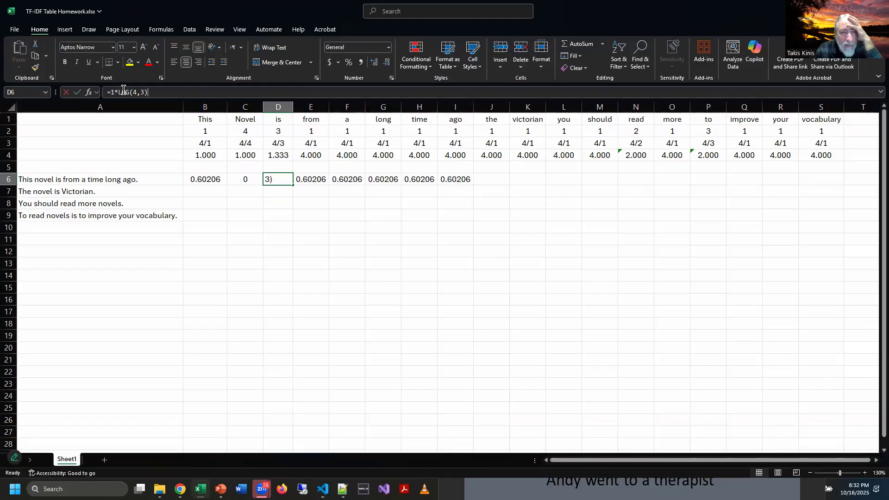
click(137, 107)
click(126, 107)
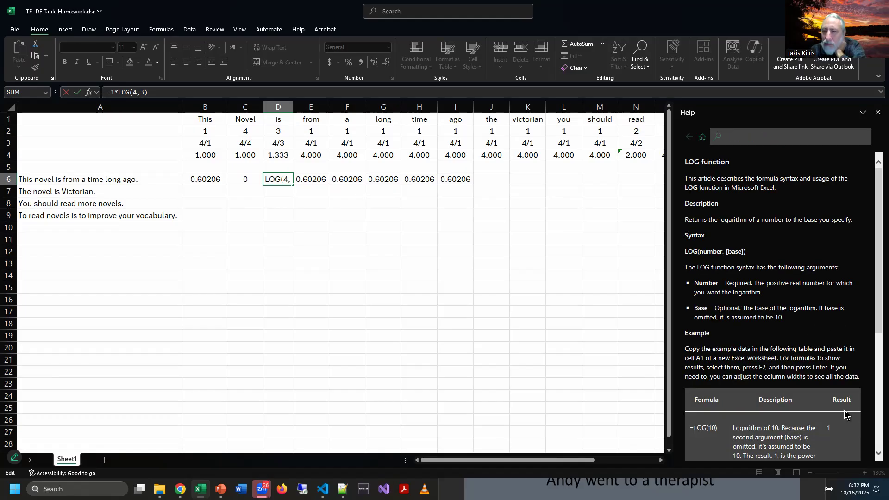
scroll(855, 359, down, 3)
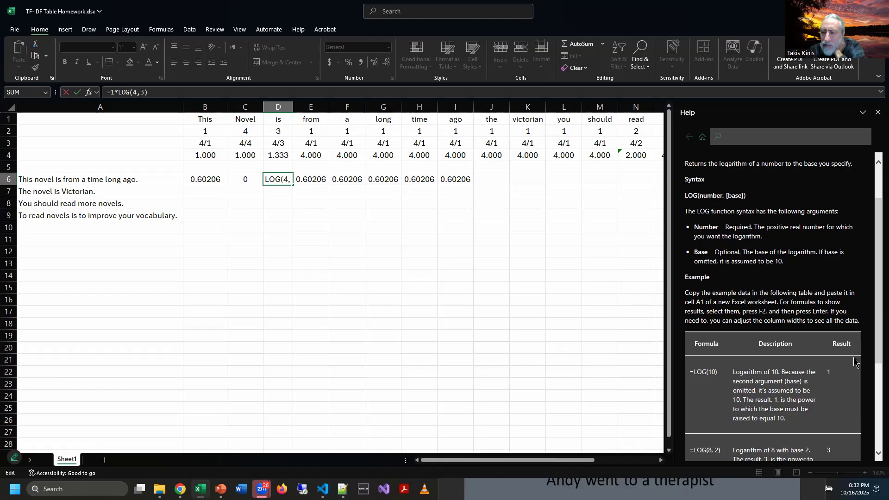
scroll(748, 372, down, 7)
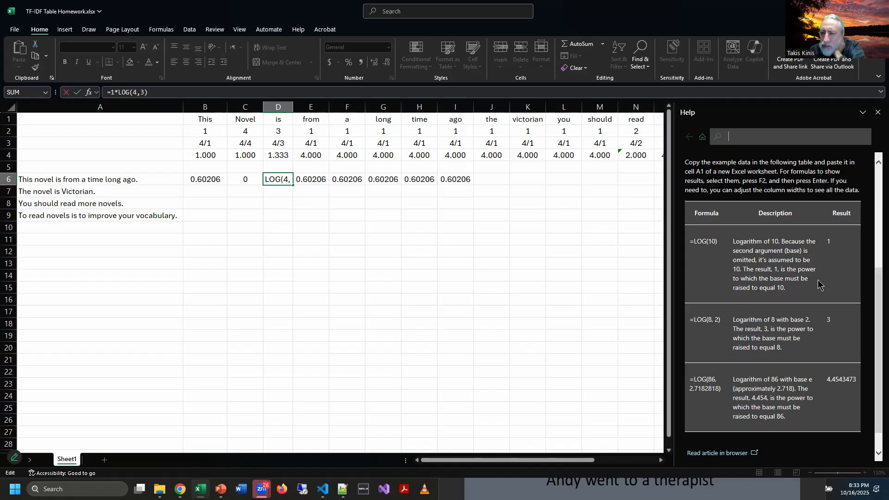
scroll(816, 311, down, 2)
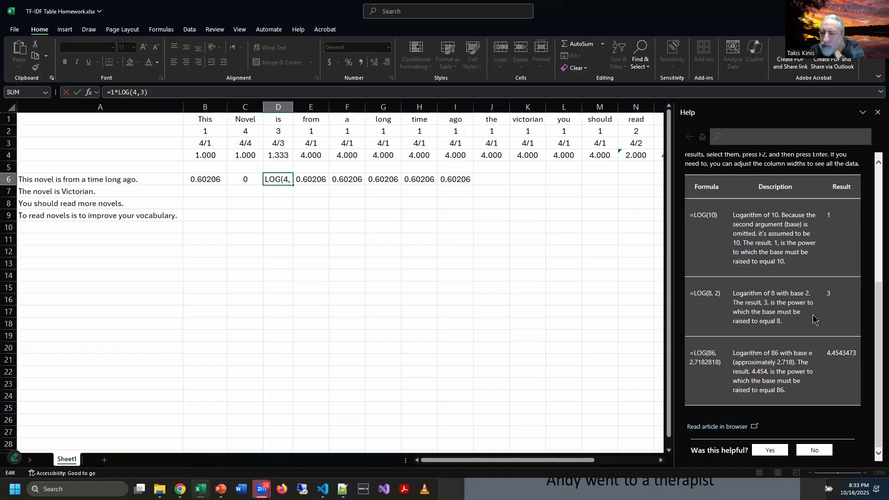
scroll(816, 319, up, 2)
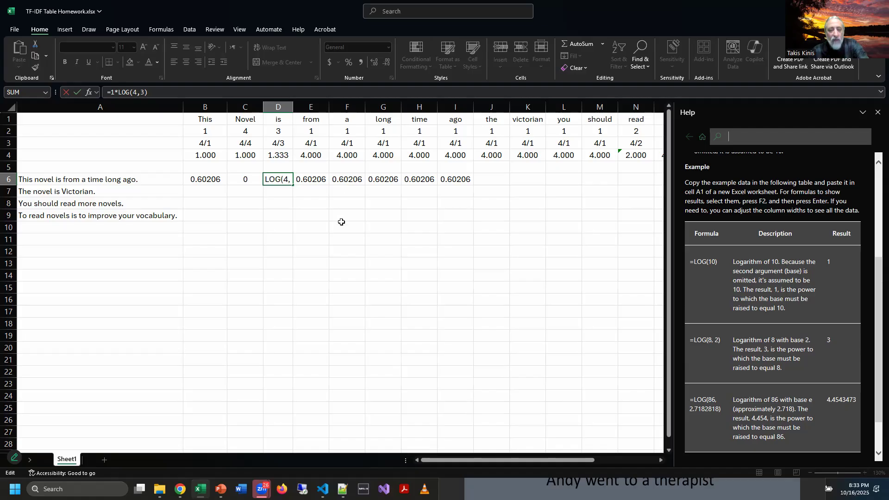
Consult the step 5 slide in PowerPoint and enter its example formula =1*LOG(3/2) in the empty cell D12 in Excel.
key(alt+Tab)
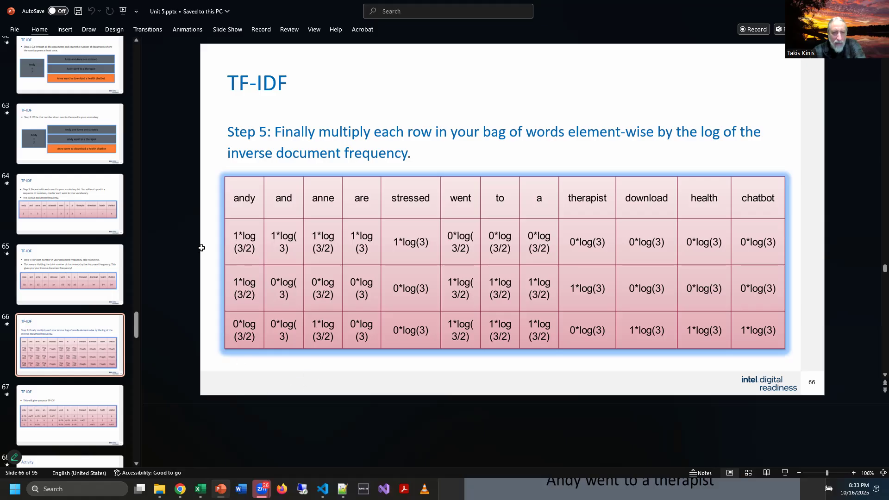
key(alt+Tab)
text(=)
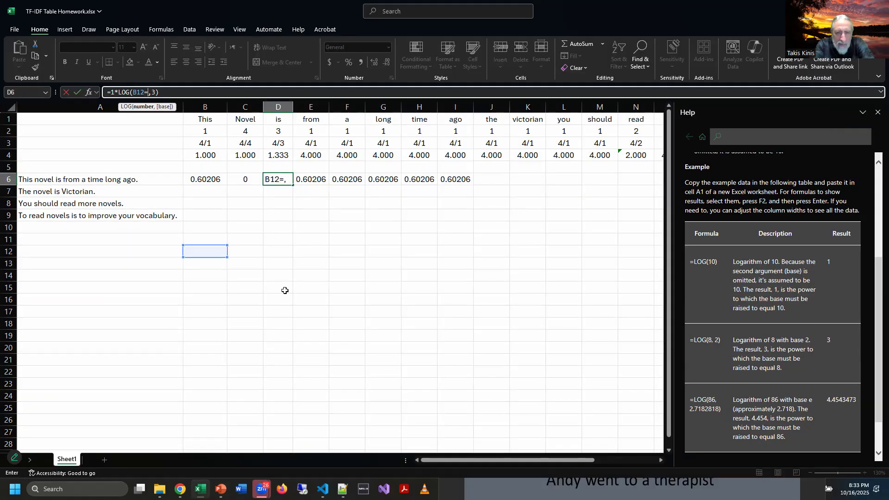
key(ctrl+Return)
key(Down)
key(Down)
key(Down)
key(Down)
key(Down)
key(Down)
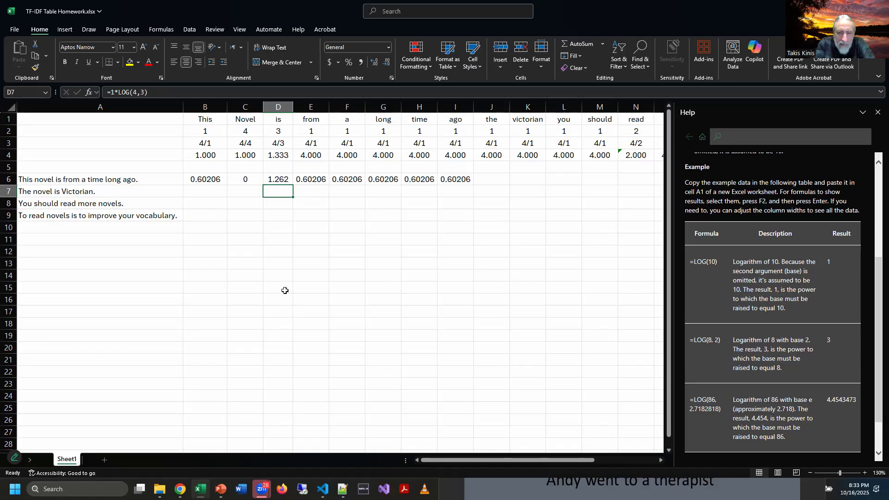
text(=)
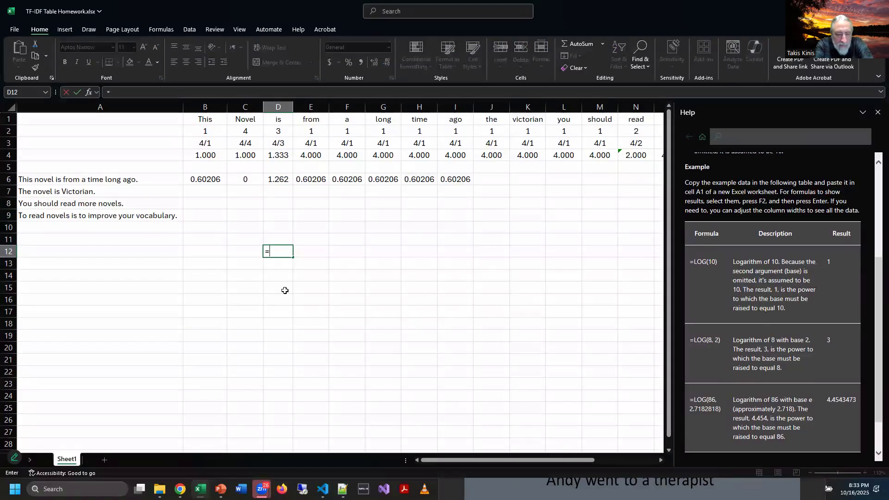
text(1)
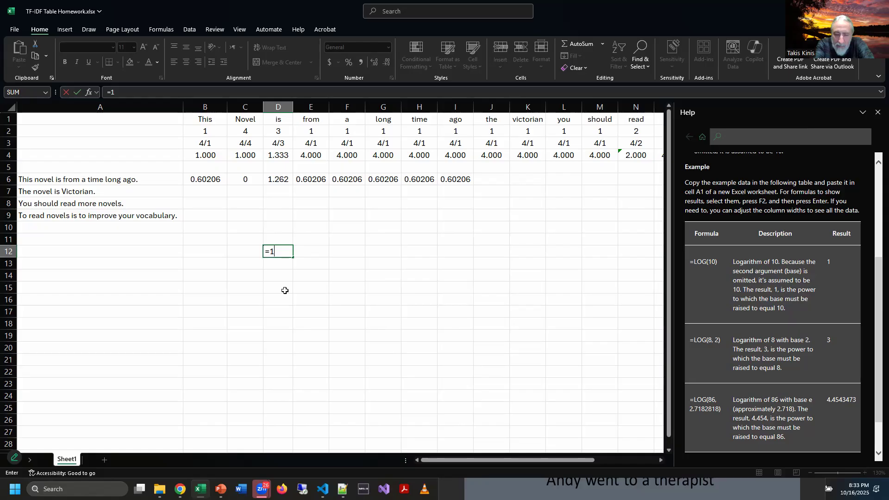
text(g)
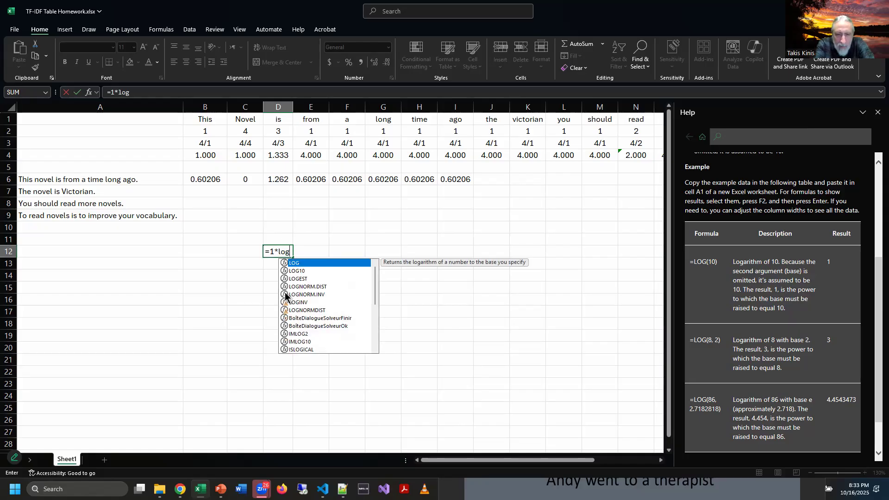
text((3/2)
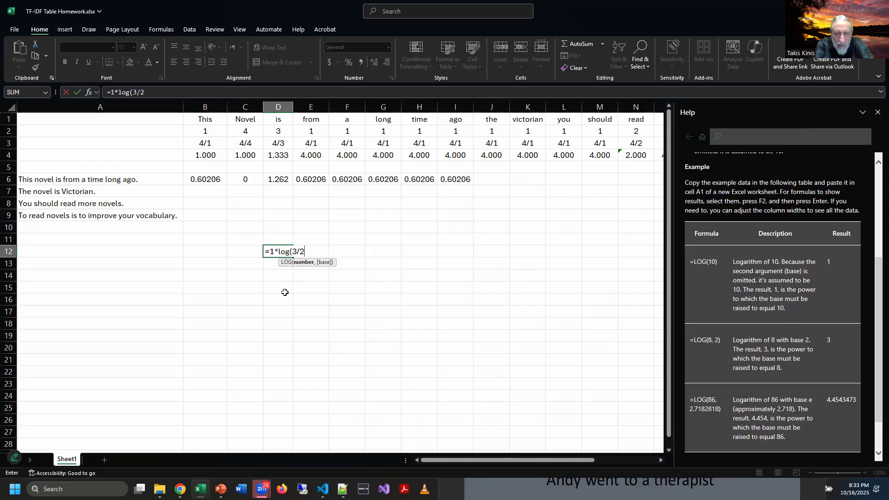
key(Return)
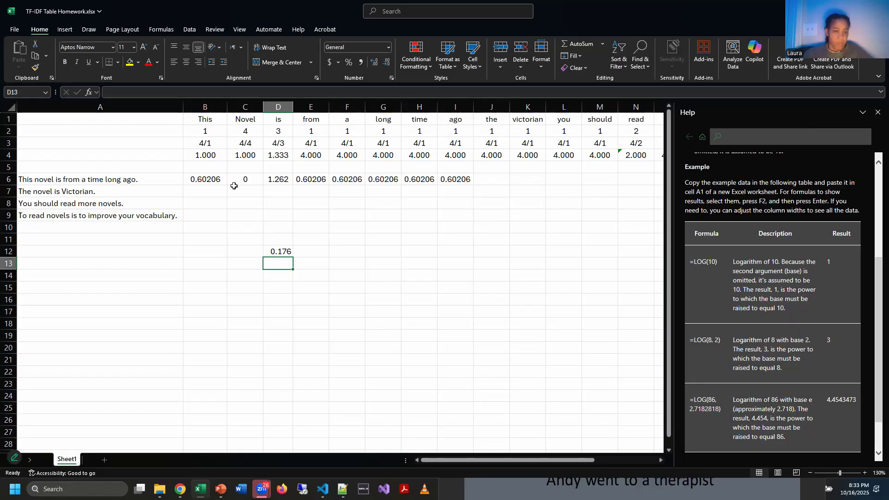
Check the formulas for This and Novel in row 6 and correct D6 for the word is to =1*LOG(4/3).
click(215, 181)
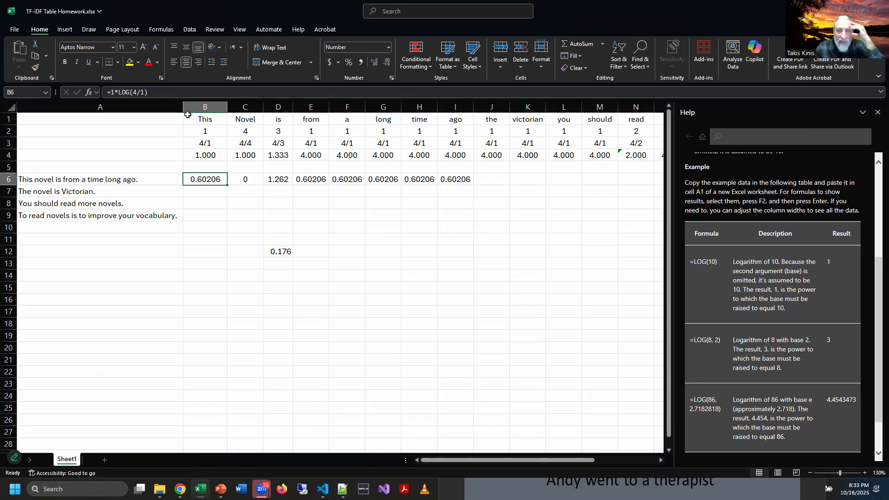
click(252, 178)
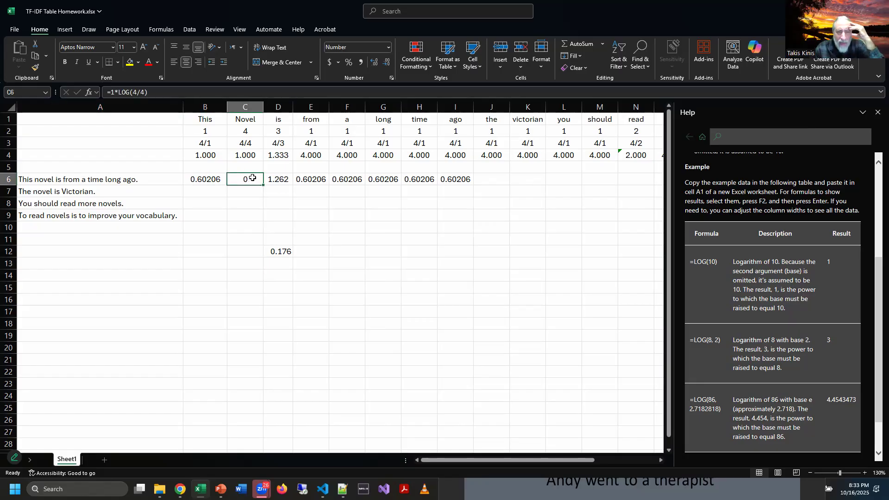
click(287, 180)
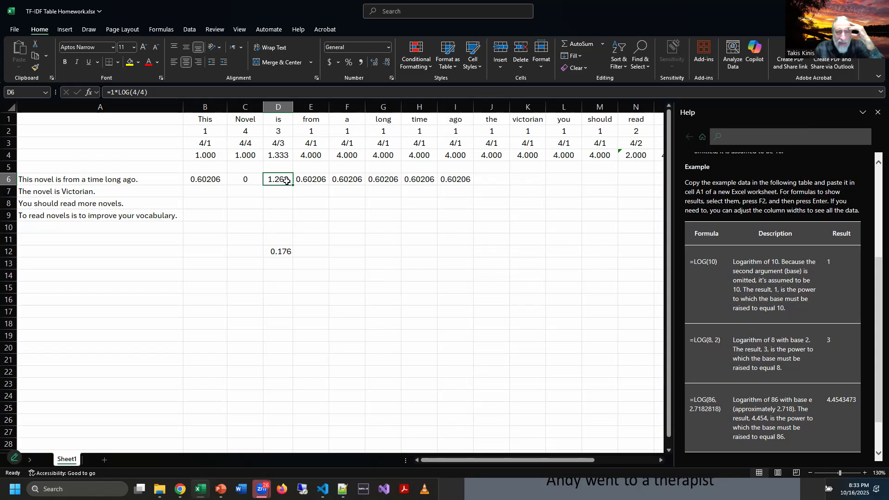
click(144, 93)
key(BackSpace)
text(/)
key(Return)
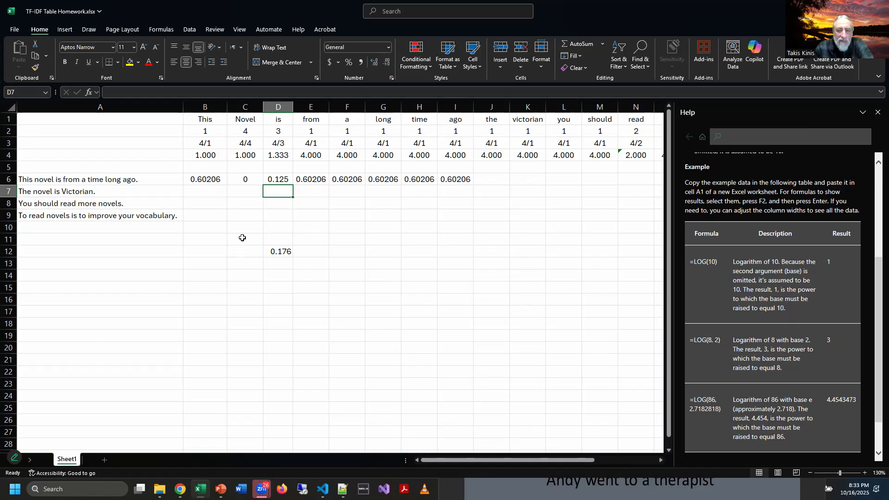
Review the row 6 formulas for from through ago, and enter =0*LOG(4/1) in J6 for the word the.
click(320, 181)
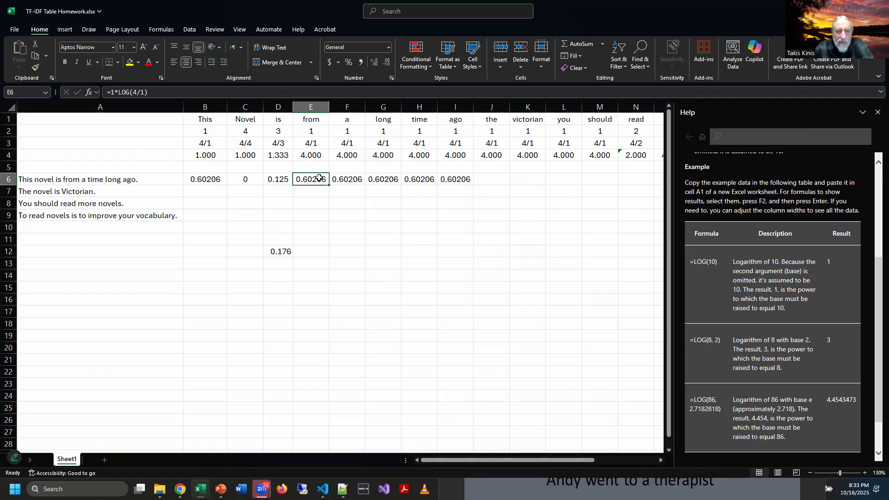
click(351, 181)
click(395, 184)
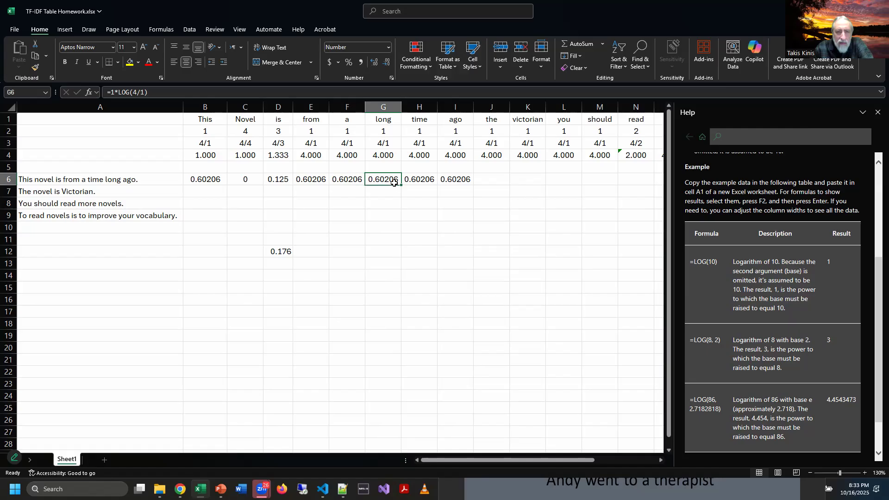
click(429, 181)
click(459, 182)
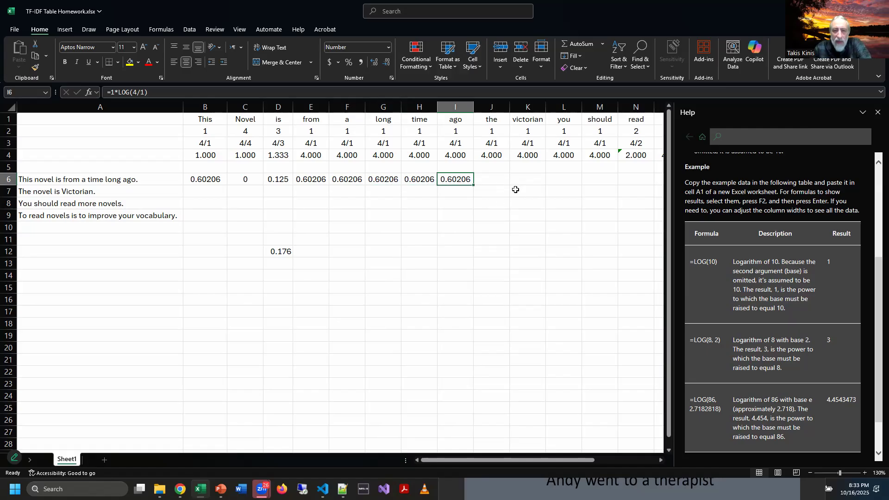
click(498, 180)
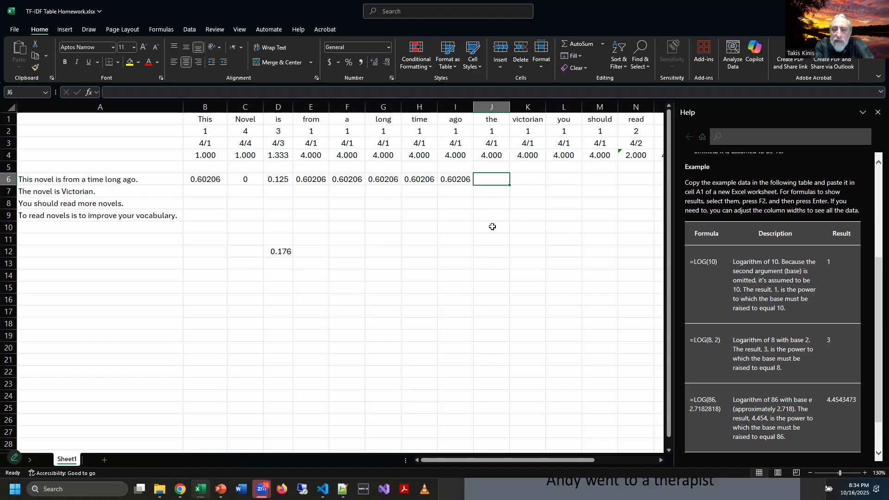
text(=)
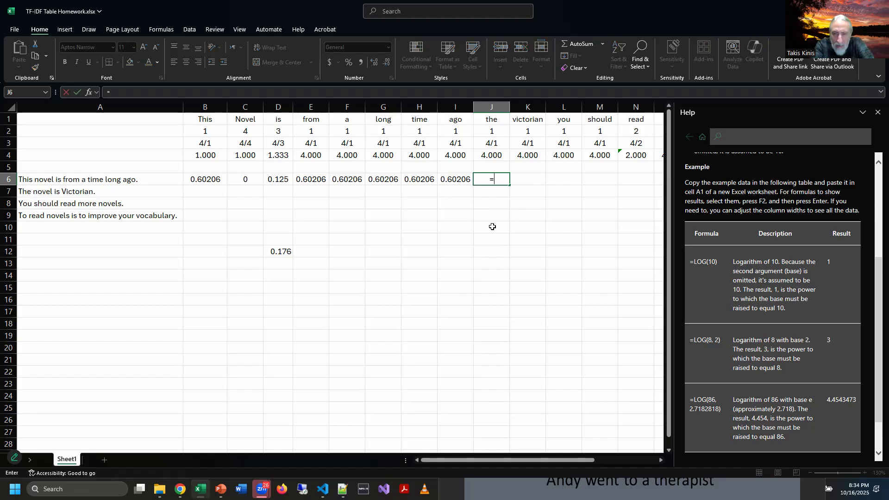
text(0*log)
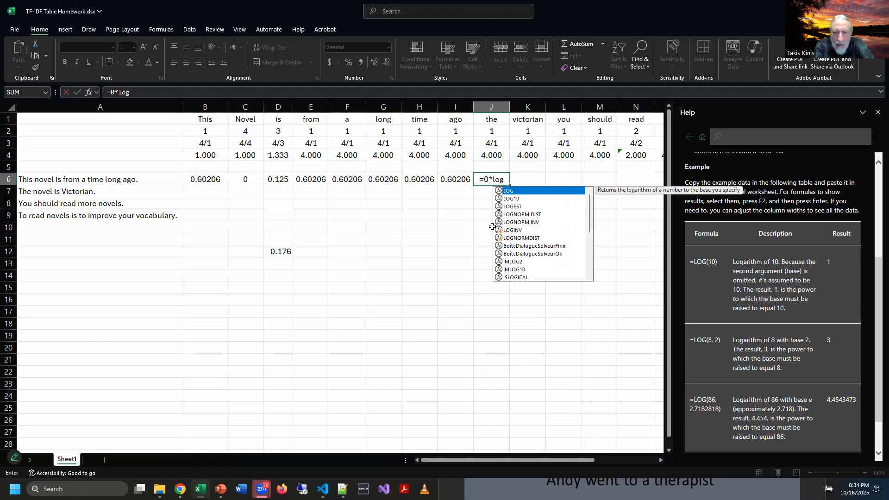
text((4/1)
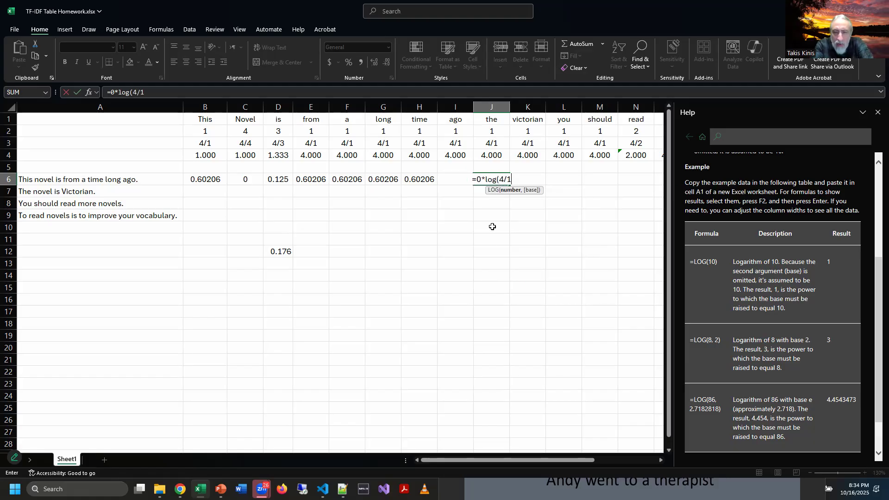
key(Return)
Fill the J6 formula across to M6 for the words victorian, you and should.
click(495, 179)
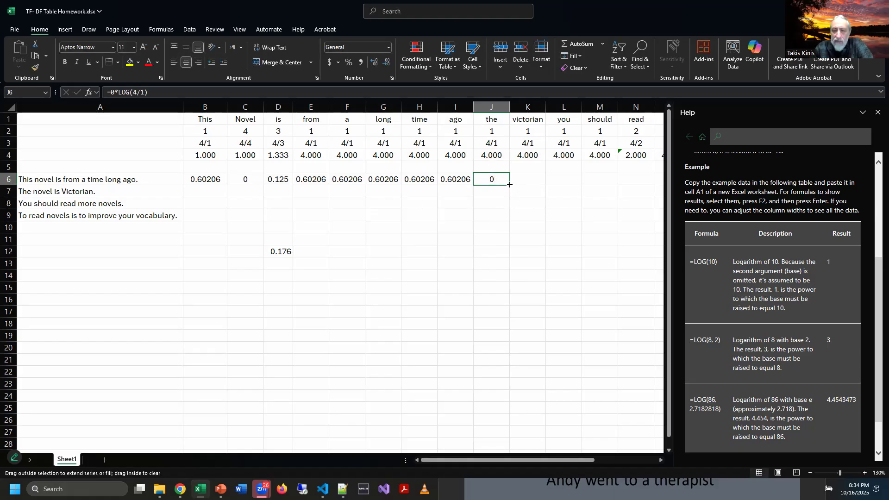
drag(615, 181, 616, 181)
click(641, 177)
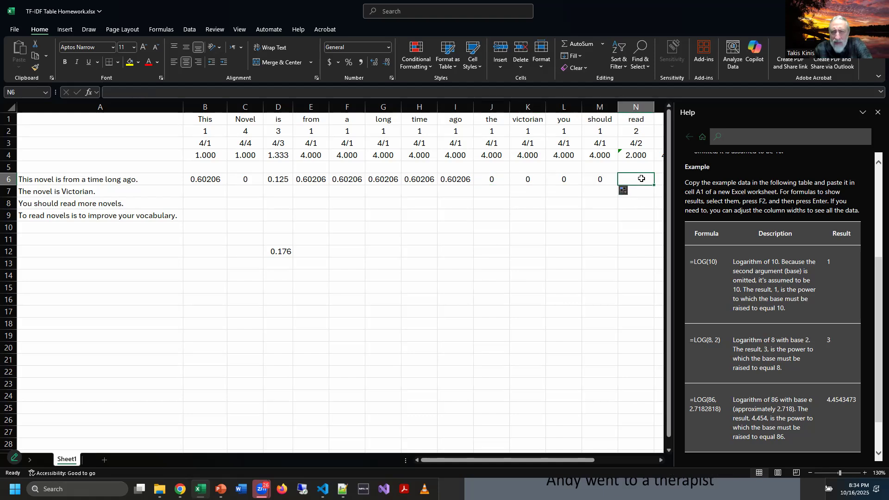
Copy the formula for should from M6 into N6 for the word read.
click(590, 179)
key(ctrl+c)
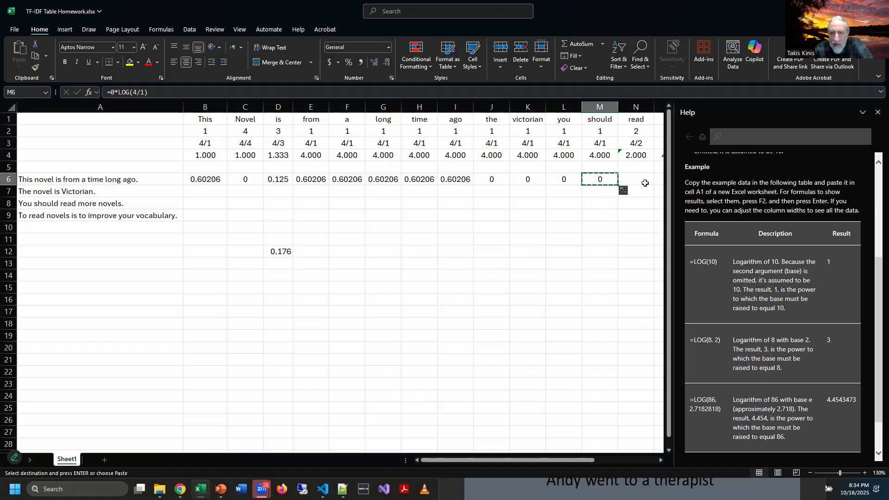
click(644, 180)
key(ctrl+v)
key(F2)
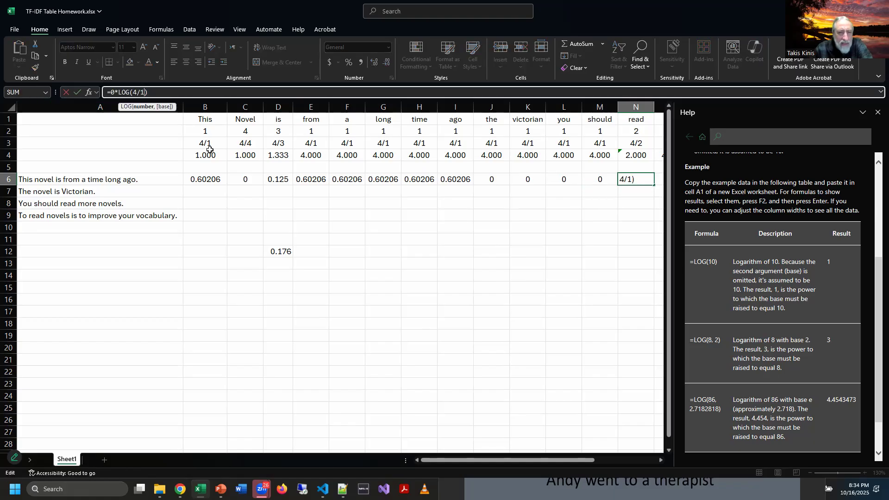
key(Return)
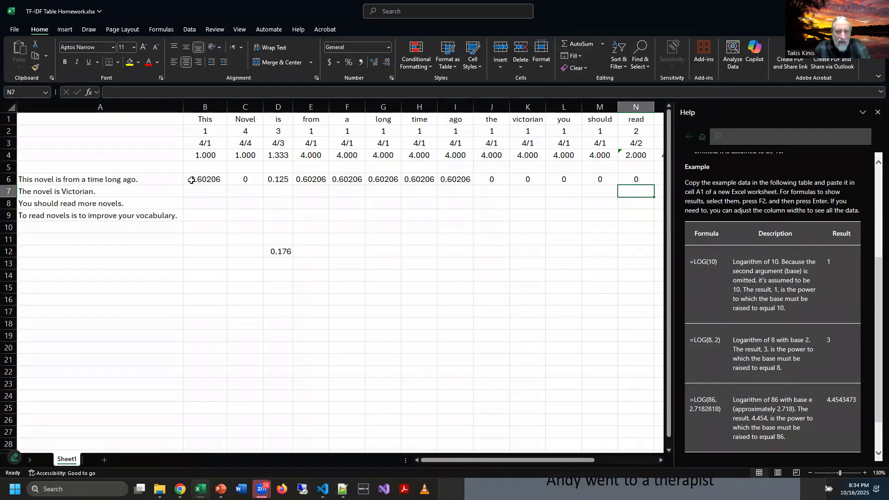
click(198, 192)
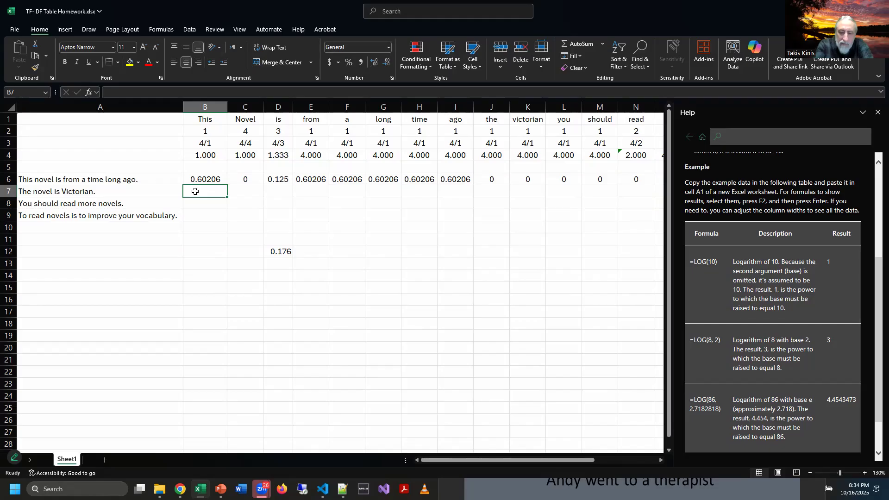
text(0)
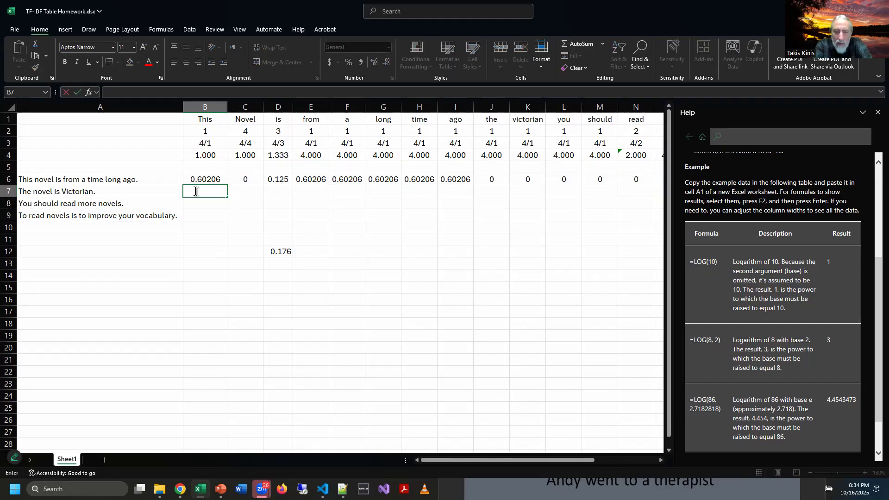
text(=0*)
key(BackSpace)
key(BackSpace)
key(BackSpace)
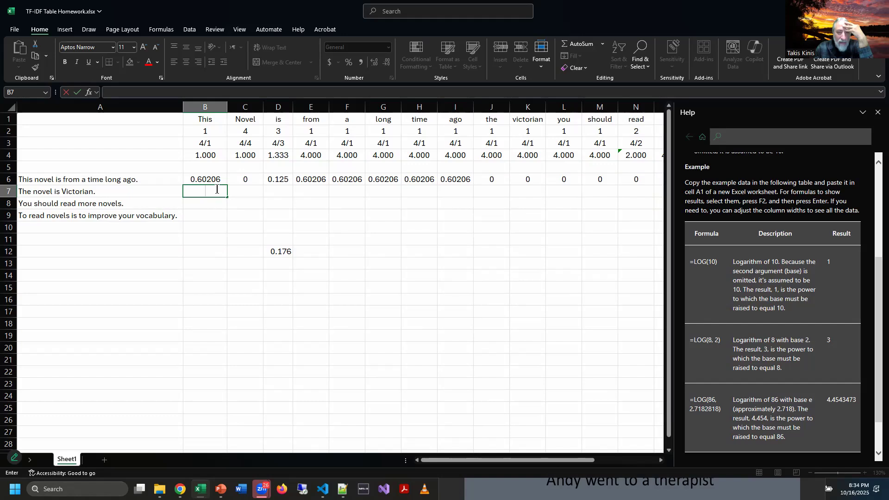
In the row of The novel is Victorian, enter 0 in B7 and in E7:H7, skipping Novel and is.
text(0)
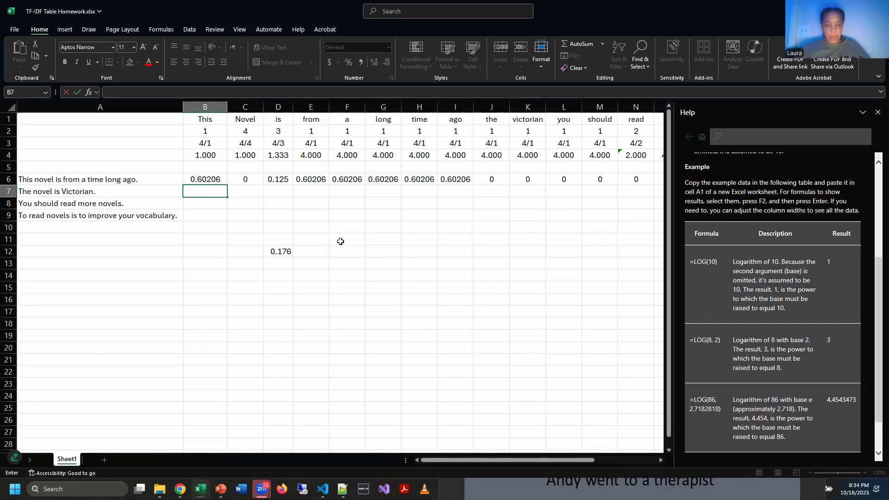
key(Tab)
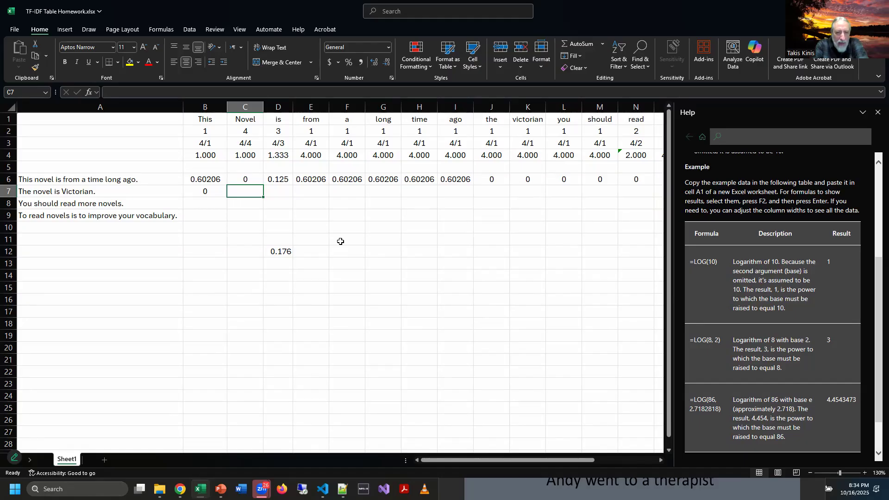
key(Tab)
key(Tab)
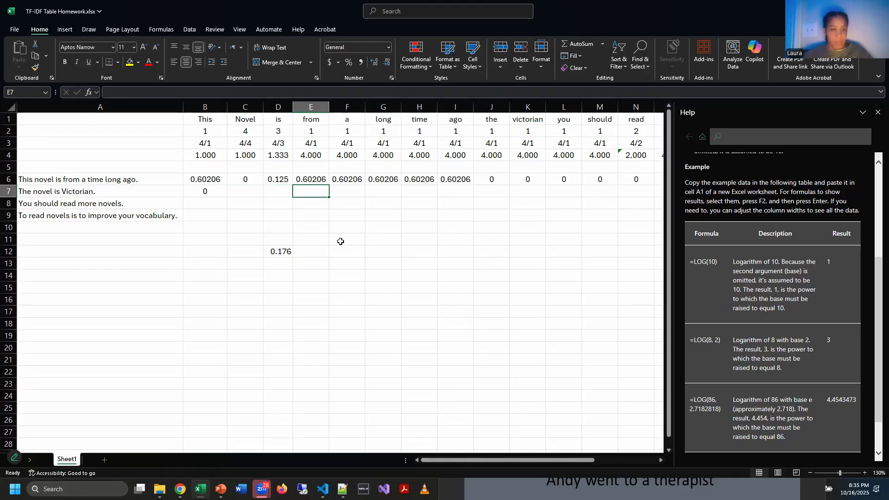
text(0)
key(Tab)
text(0)
key(Tab)
text(0)
key(Tab)
text(0	0)
key(Escape)
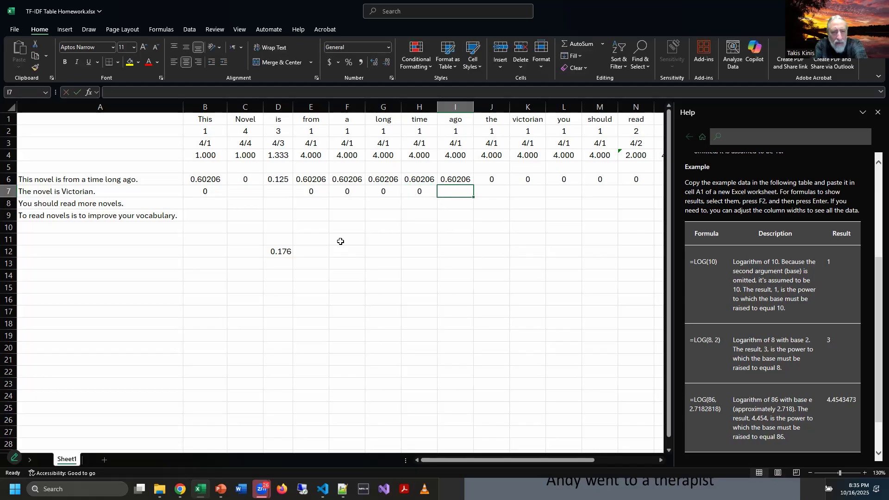
Enter 0 in I7, J7, L7 and M7 for ago, the, you and should, leaving K7 for victorian empty.
text(0)
key(Tab)
text(0)
key(Tab)
text(0)
key(Tab)
key(shift+Tab)
text(0)
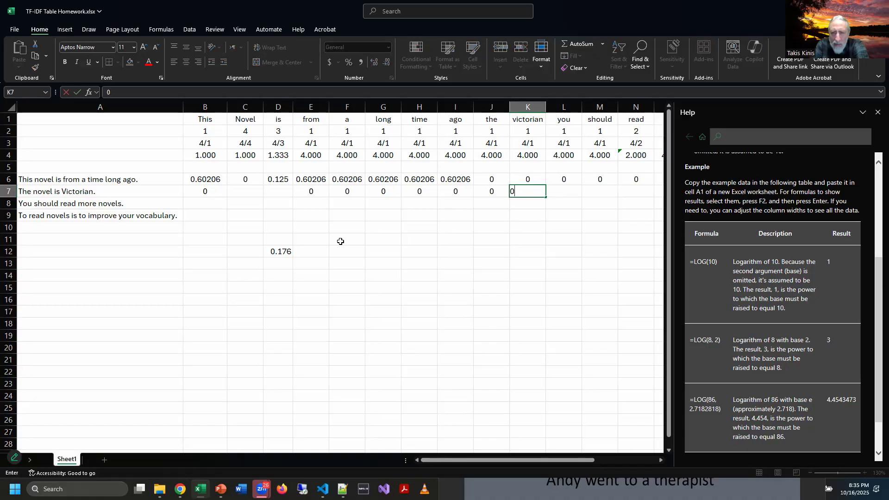
key(Tab)
text(0)
key(Tab)
text(0)
key(Tab)
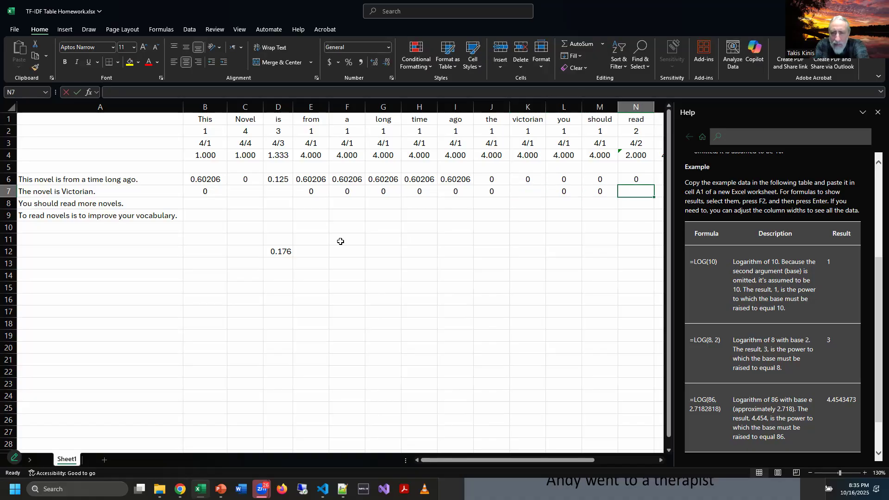
Close the Help pane and enter 0 in N7 and O7 for the words read and more.
text(0)
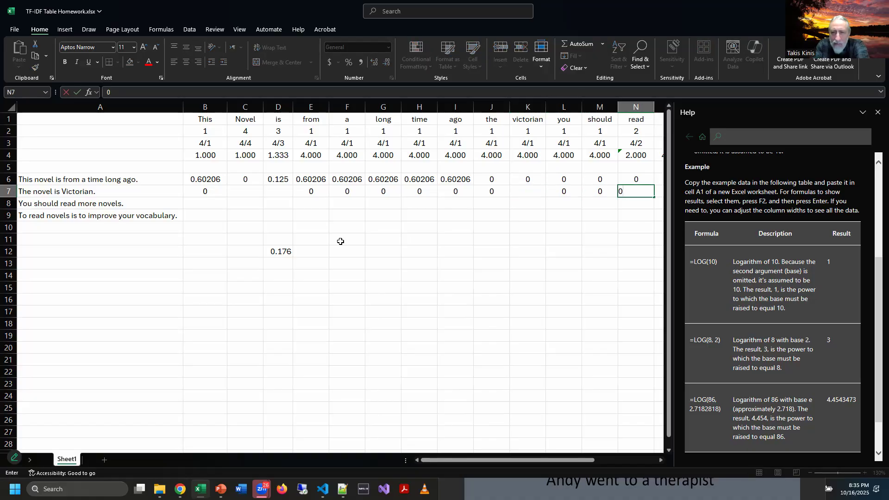
click(878, 112)
text(0)
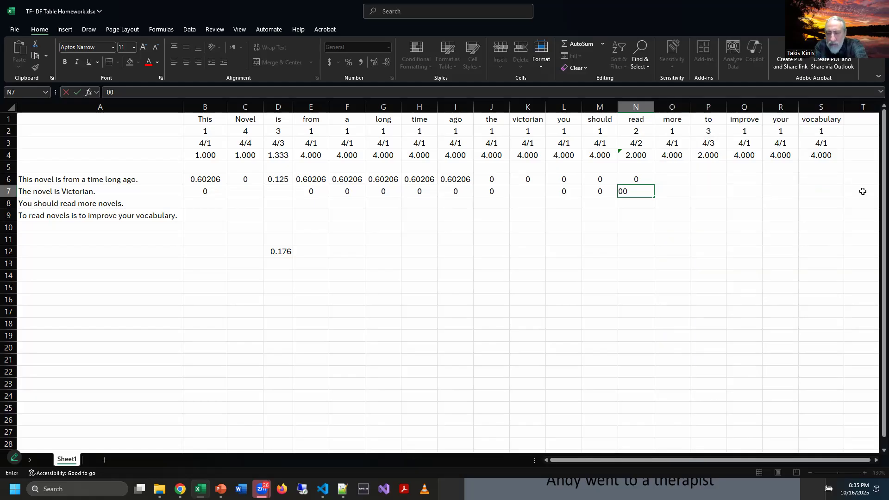
key(BackSpace)
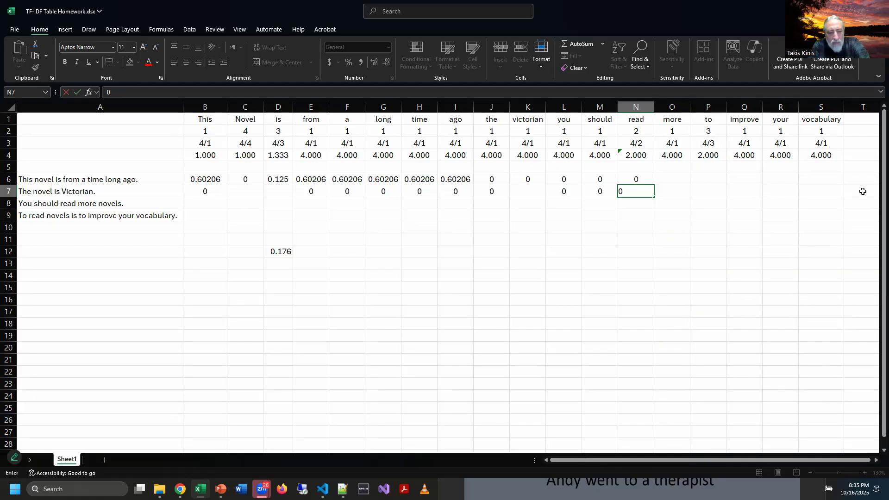
key(Tab)
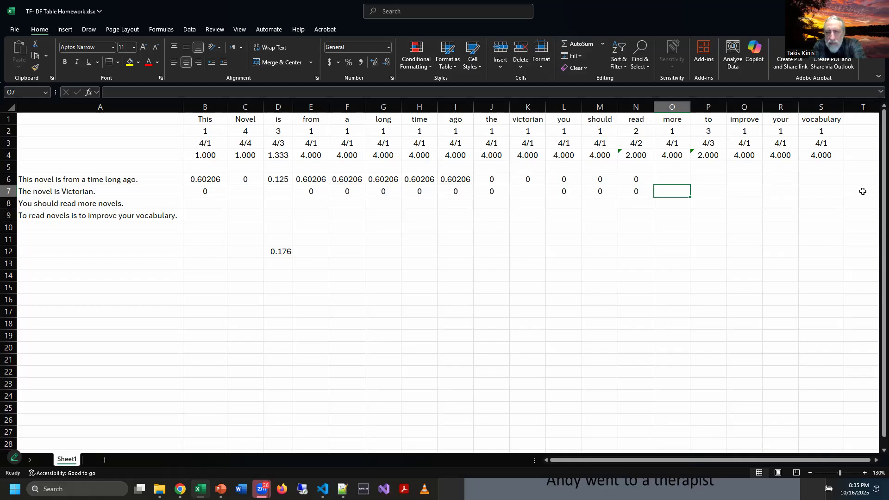
text(00)
key(BackSpace)
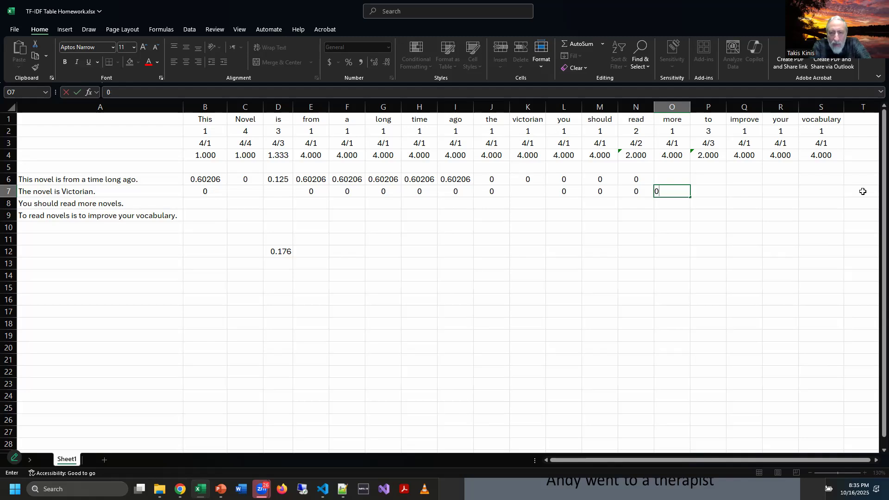
key(Tab)
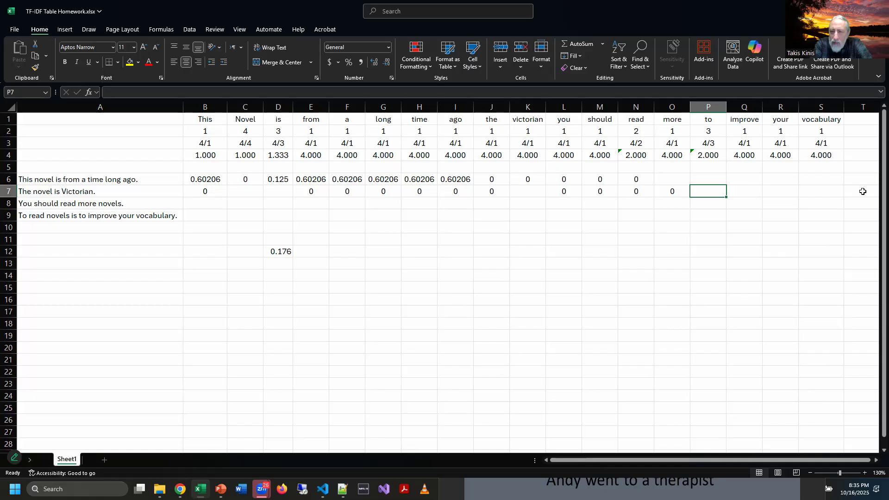
Enter 0 in P7:S7 for the words to, improve, your and vocabulary.
text(0)
key(Tab)
text(0)
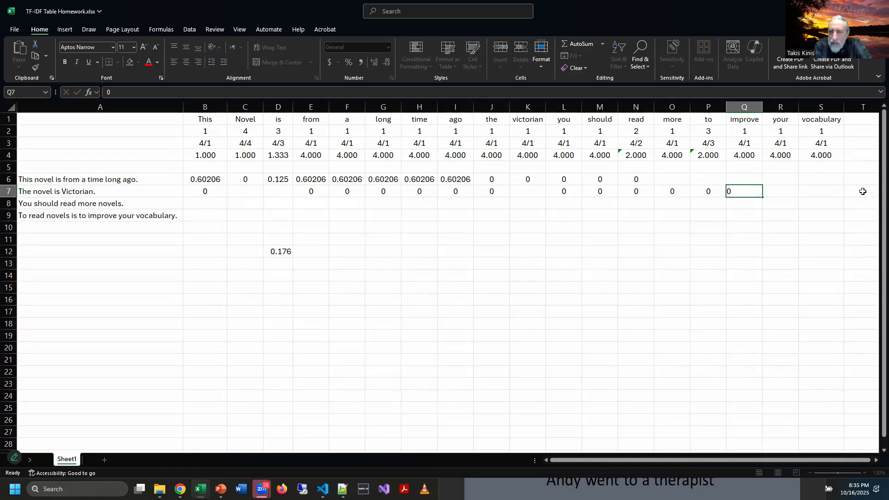
key(Tab)
text(0)
key(Tab)
text(0)
key(Tab)
Enter 0 in O6 for the word more and fill it across to S6 for the remaining words of the first sentence.
key(Up)
key(Left)
key(Left)
key(Left)
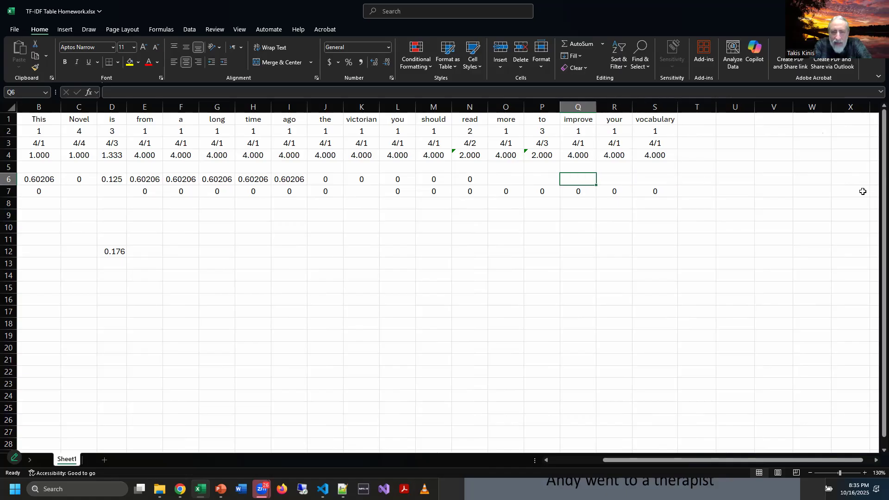
key(Left)
key(Left)
text(0)
key(Return)
key(Up)
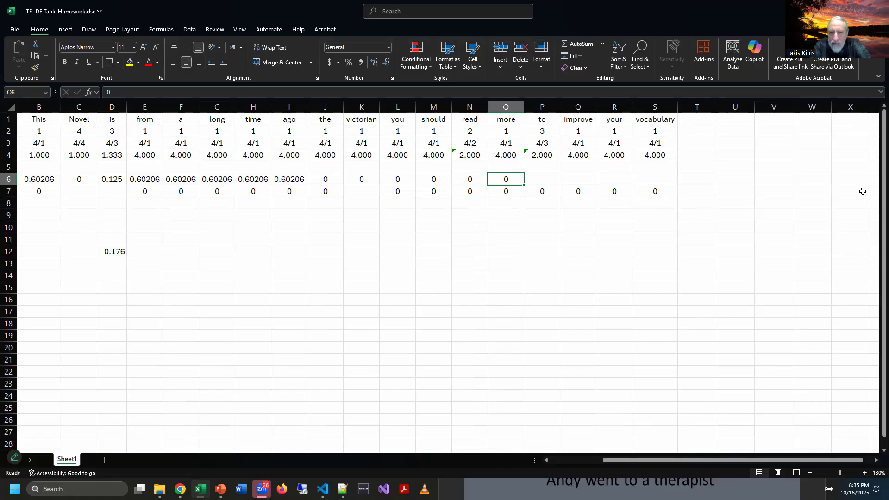
drag(524, 185, 680, 181)
click(602, 254)
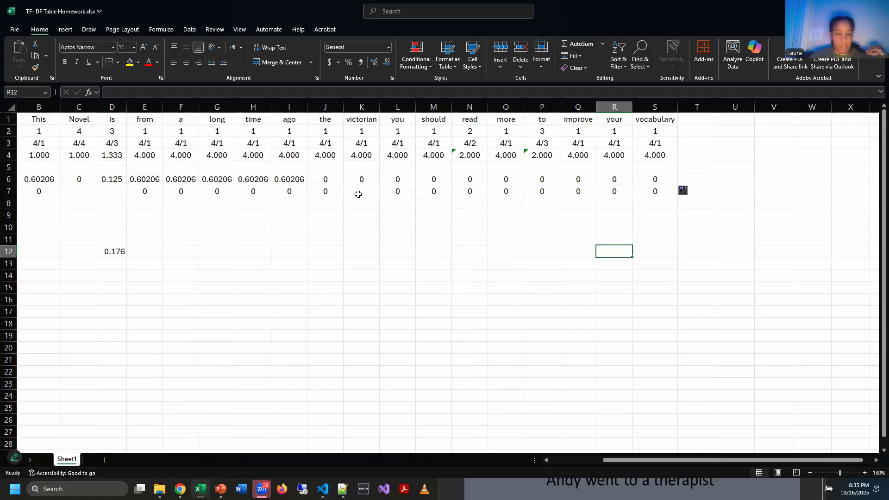
Enter =1*LOG(4/4) in C7 for the word Novel in the second sentence.
click(63, 193)
drag(662, 461, 580, 458)
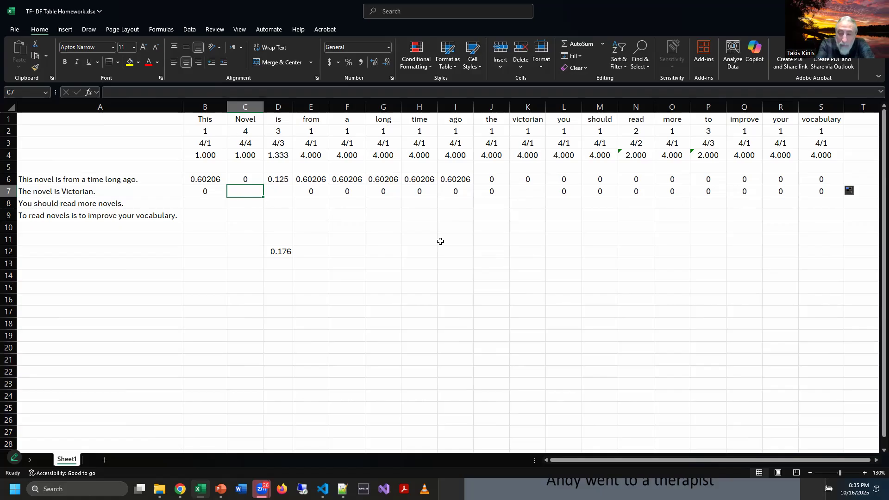
text(=1)
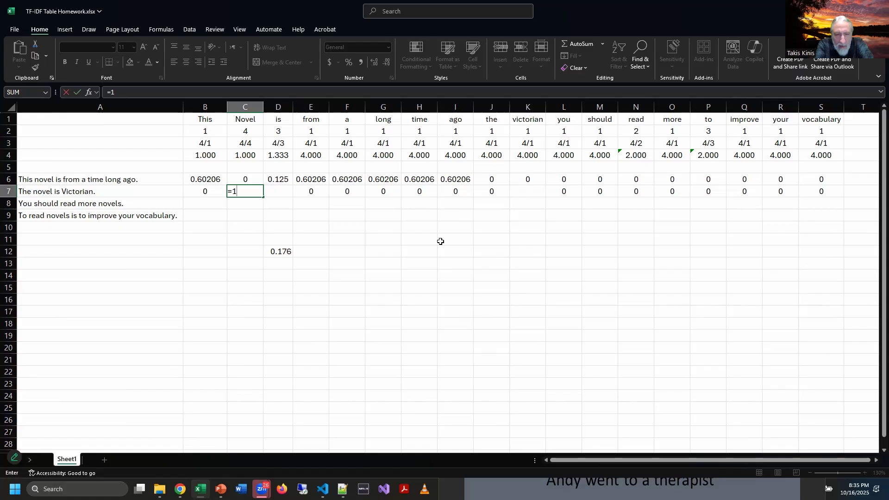
text(*log()
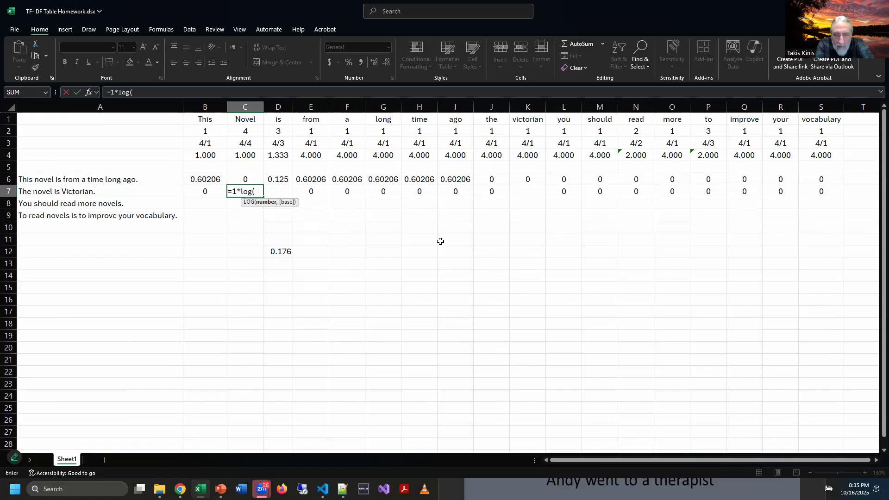
text(4/4))
key(Return)
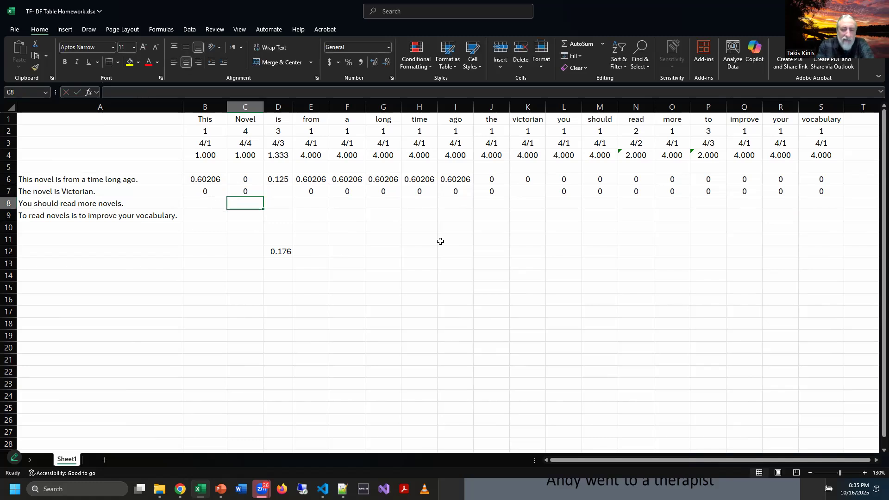
Enter =1*LOG(4/3) in D7 for the word is in the second sentence.
click(280, 190)
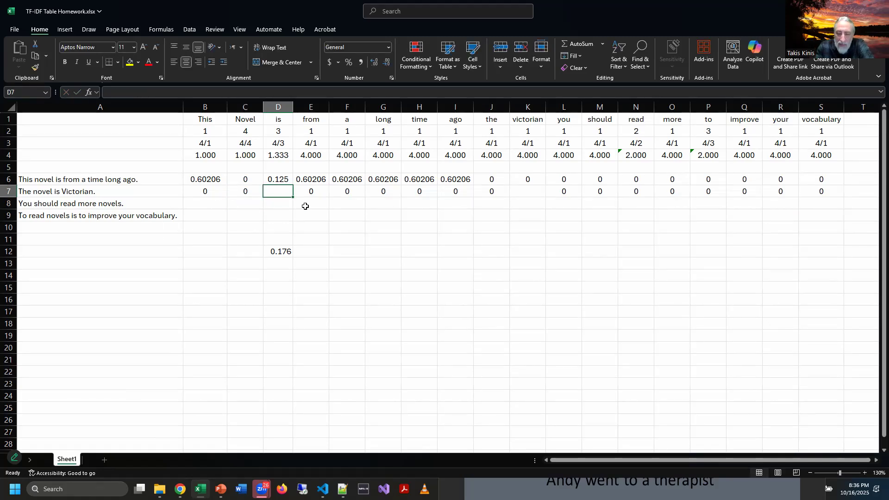
text(=1)
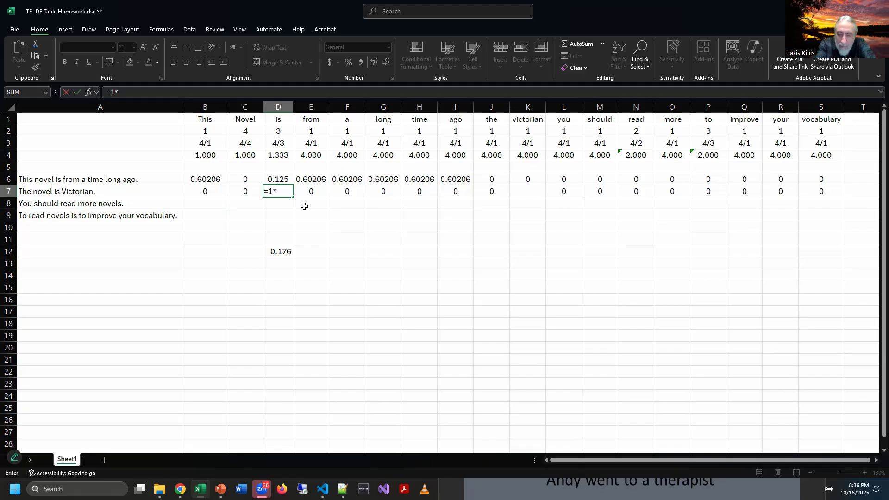
text(*log()
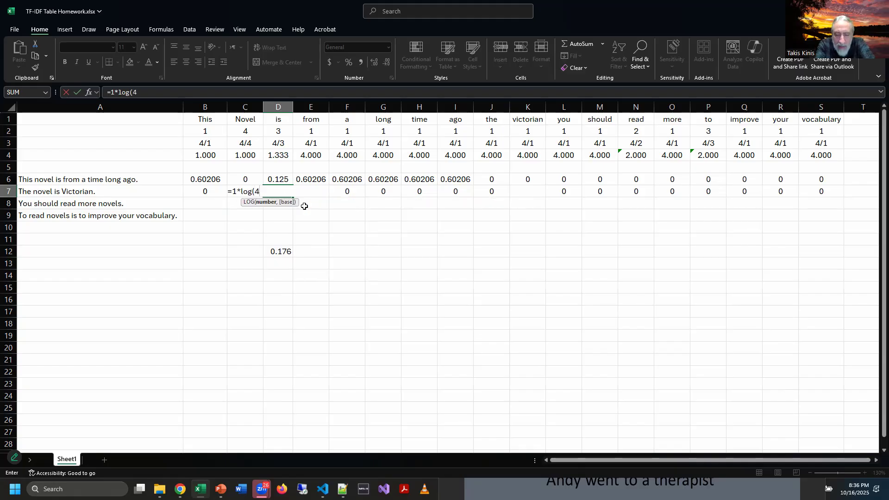
text(4/3))
key(Return)
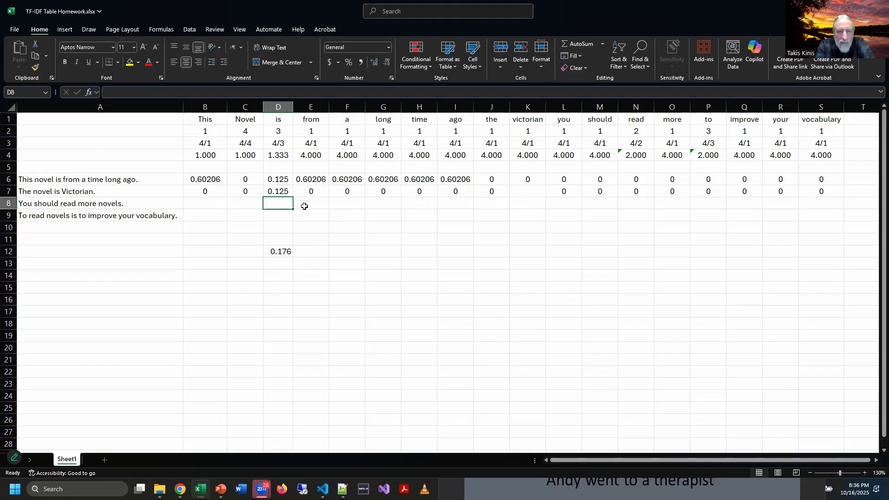
Enter =1*LOG(4/1) in K7 for victorian and fill it back to J7 for the word the.
click(519, 195)
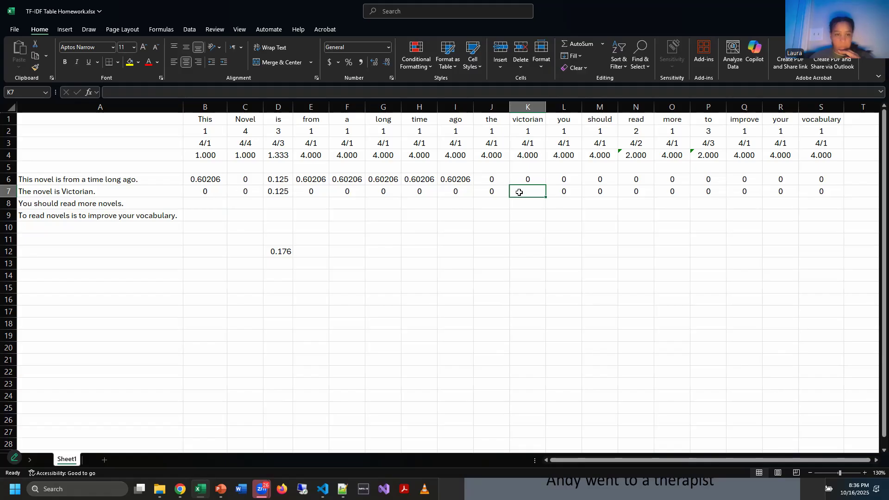
text(=1*log()
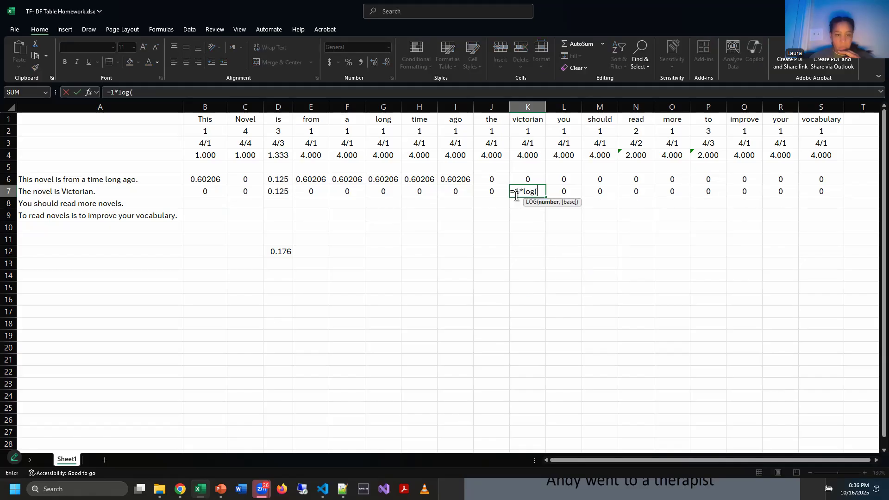
text(4/1)
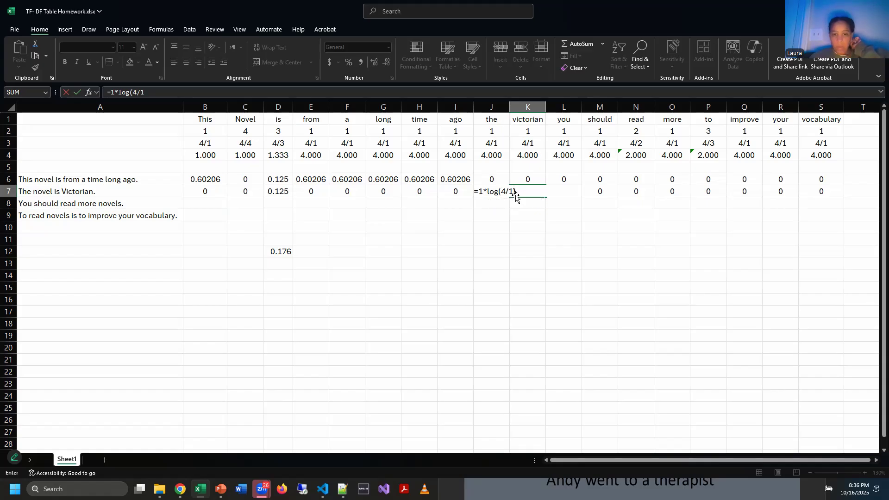
key(Return)
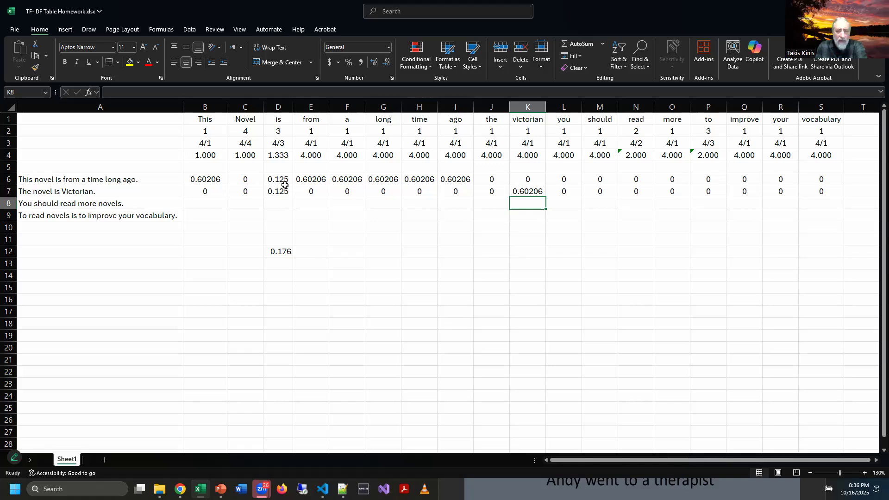
click(491, 192)
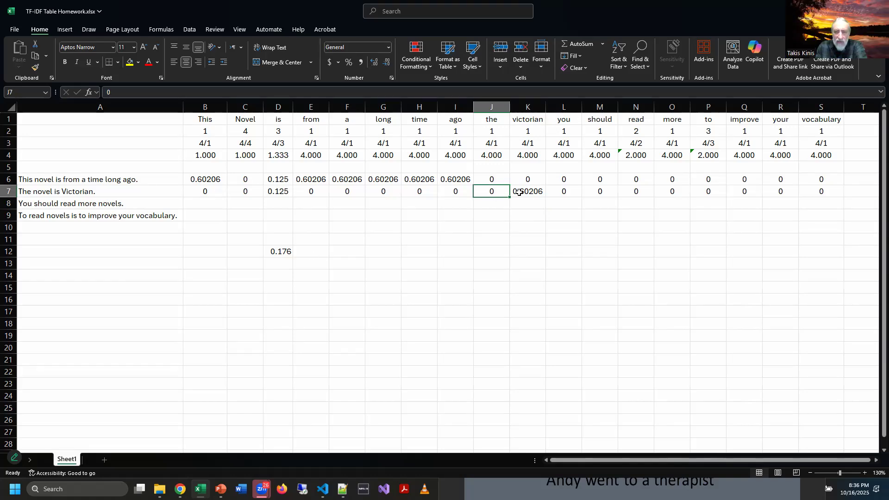
click(533, 193)
drag(545, 198, 492, 193)
click(499, 214)
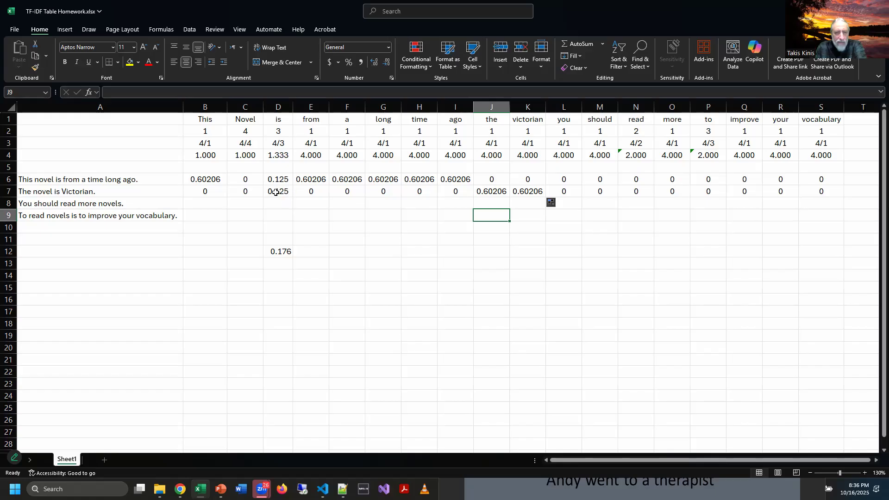
Replace the misplaced formula in C3 with 4/4 and check the formula in C7.
click(248, 145)
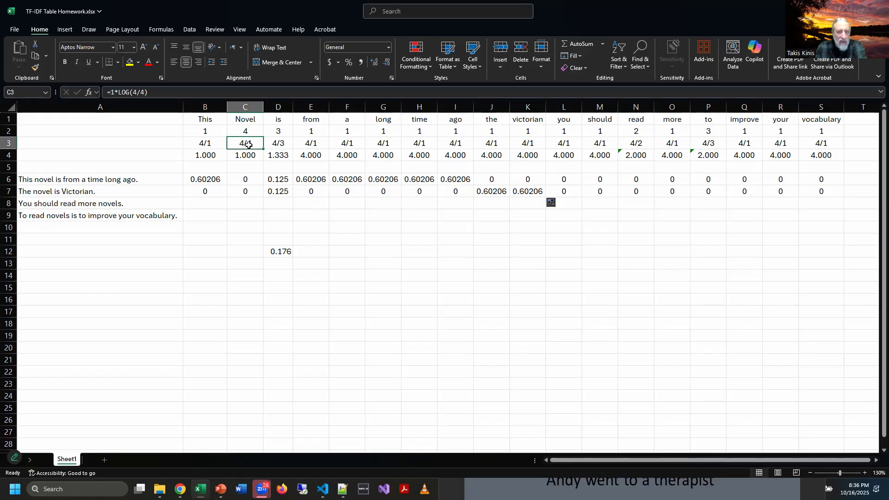
text(4/4)
key(ctrl+Return)
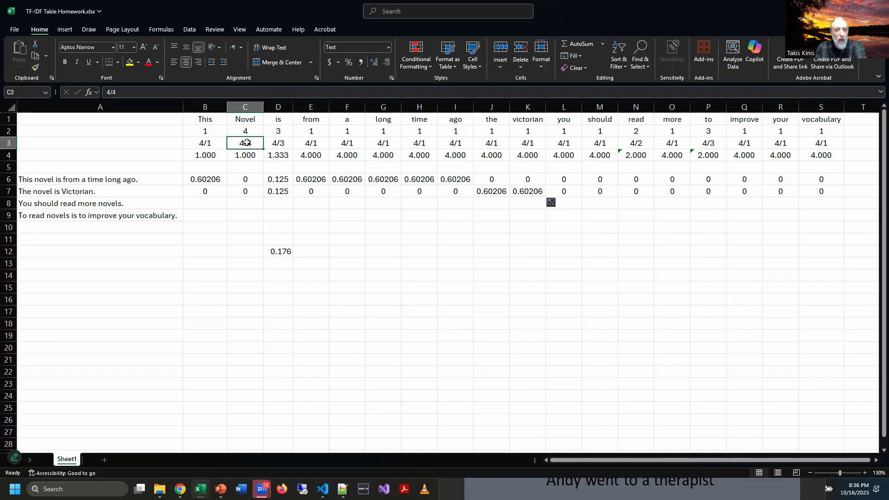
click(250, 196)
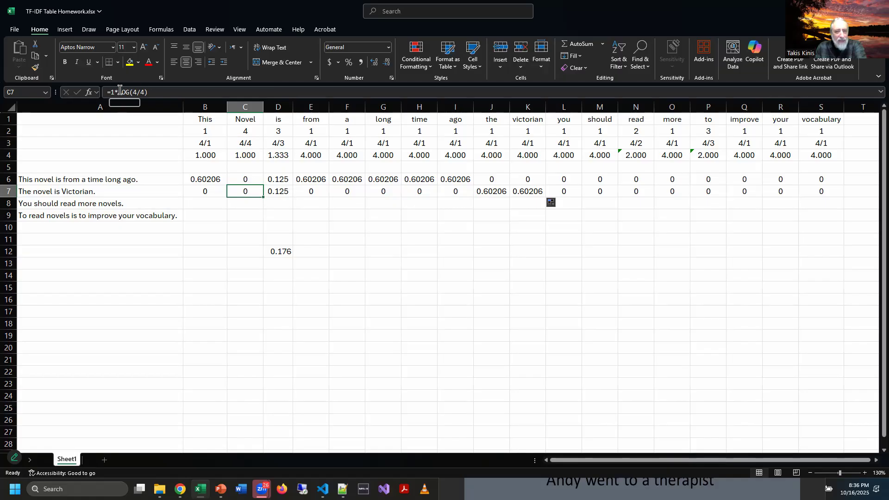
Enter 0 in B8 and C8 for the words This and Novel in the third sentence.
click(217, 225)
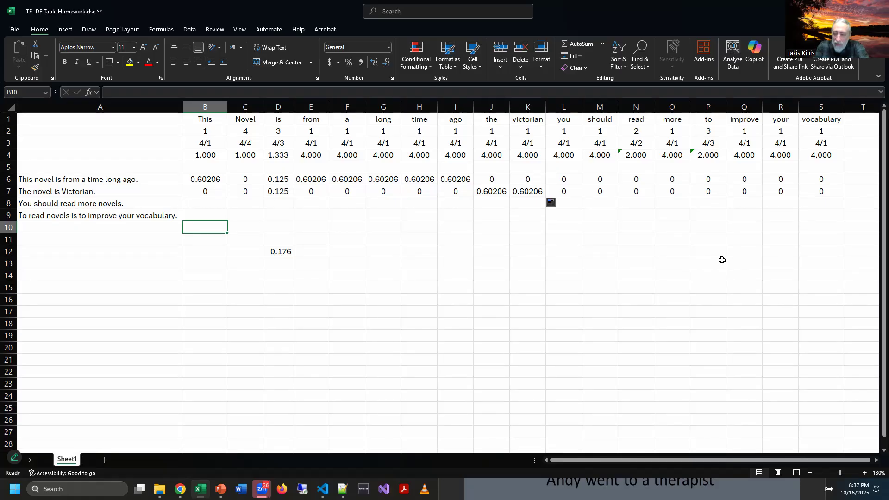
key(Up)
key(Up)
text(0)
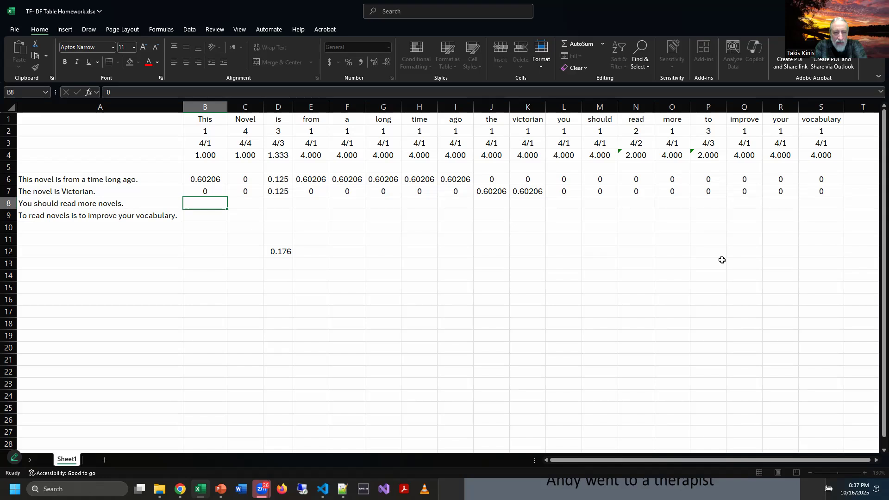
key(Tab)
text(0)
key(Tab)
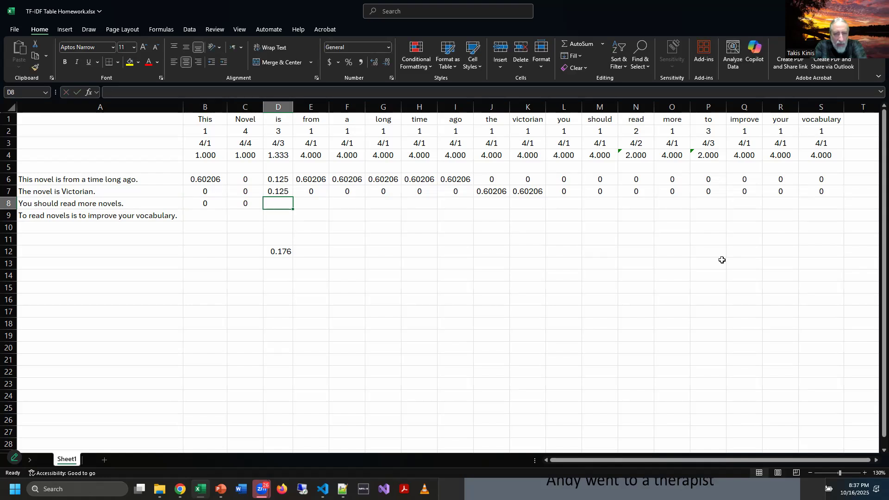
Replace the value in C8 with =1*LOG(4/4), since Novel occurs in the third sentence.
key(Left)
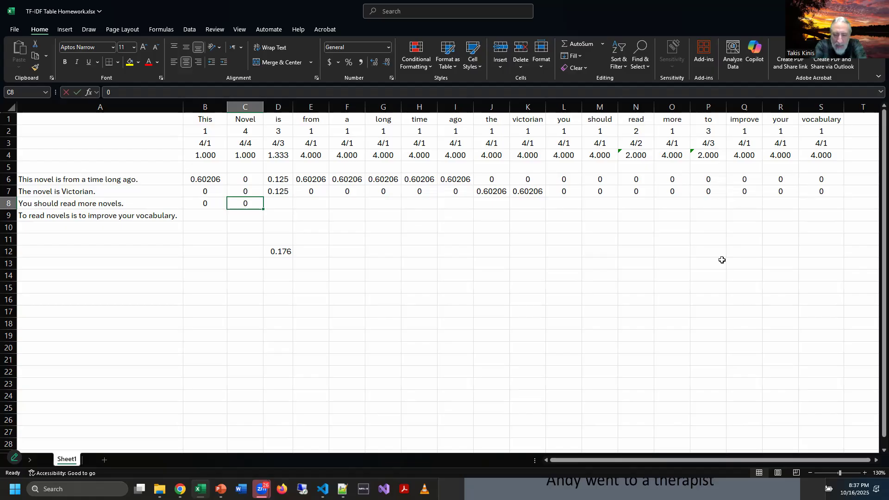
text(=1*log()
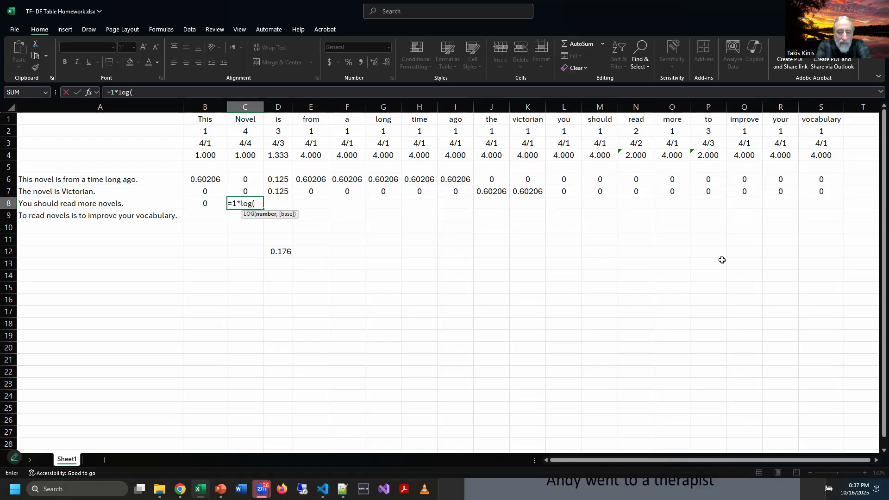
text(4/4)
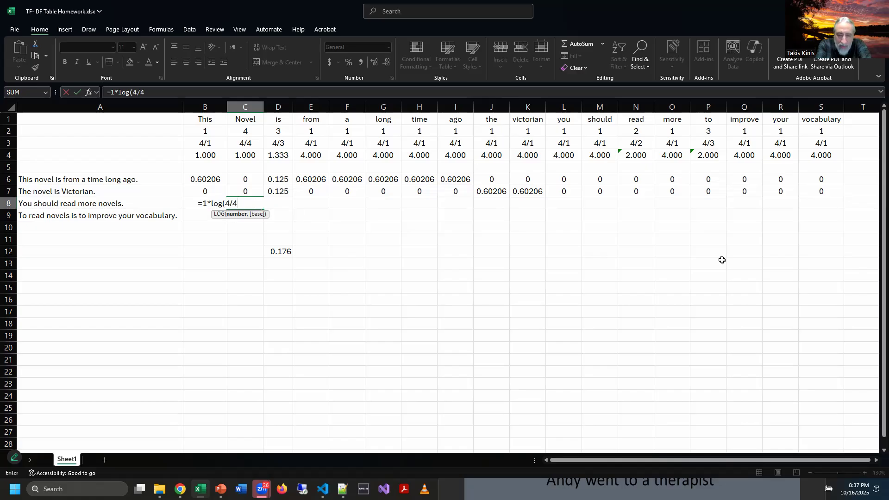
key(Return)
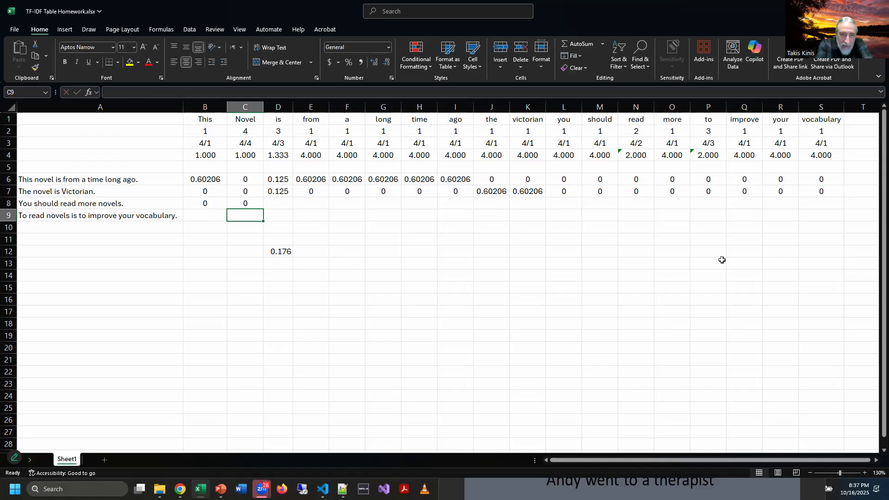
Enter 0 in each cell of D8:K8 for the words is through victorian, absent from the third sentence.
click(272, 202)
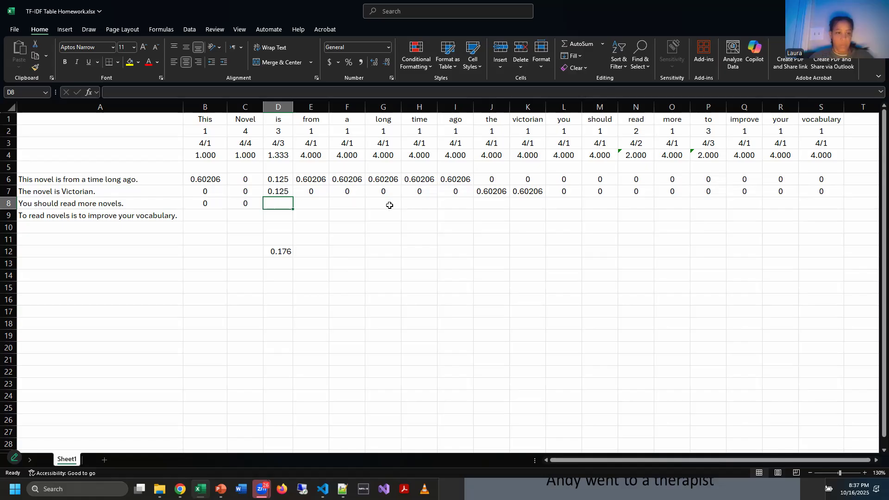
text(0)
key(Tab)
text(0)
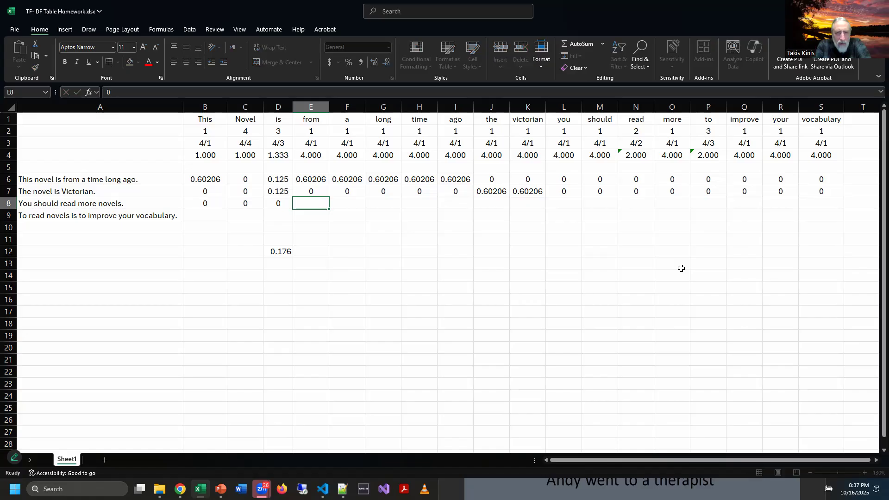
key(Tab)
text(0)
key(Tab)
text(0)
key(Tab)
text(0)
key(Tab)
text(0)
key(Tab)
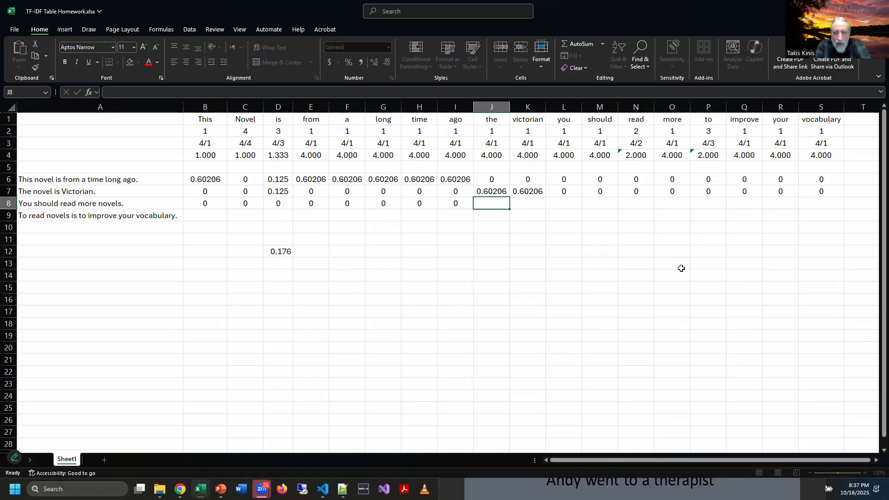
text(0)
key(Tab)
text(0)
key(Tab)
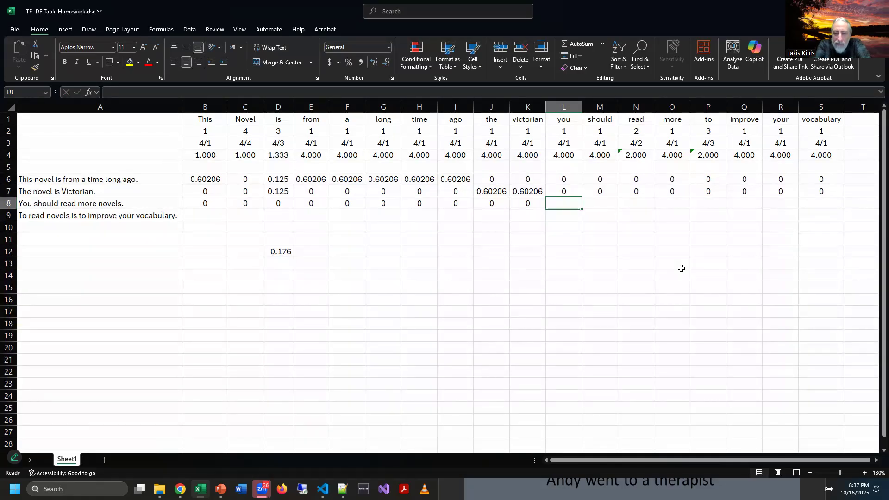
Enter =1*LOG(4/1) in L8 for the word you in the third sentence.
text(=1)
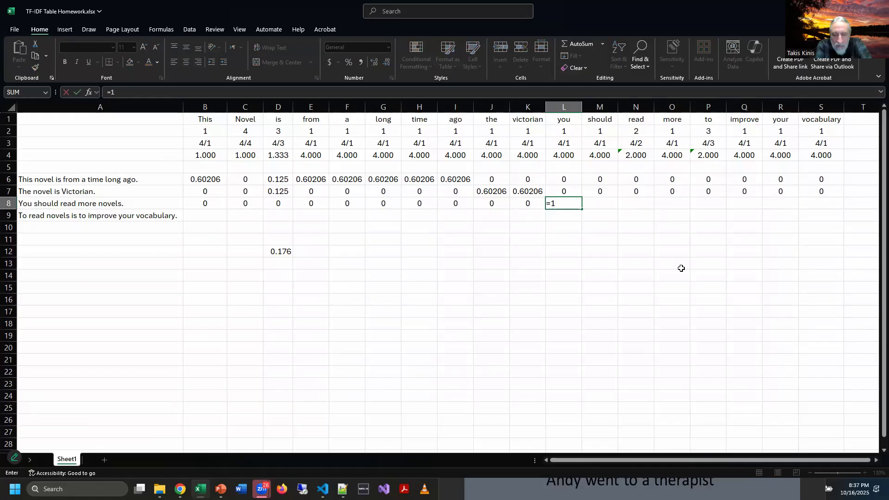
text(*)
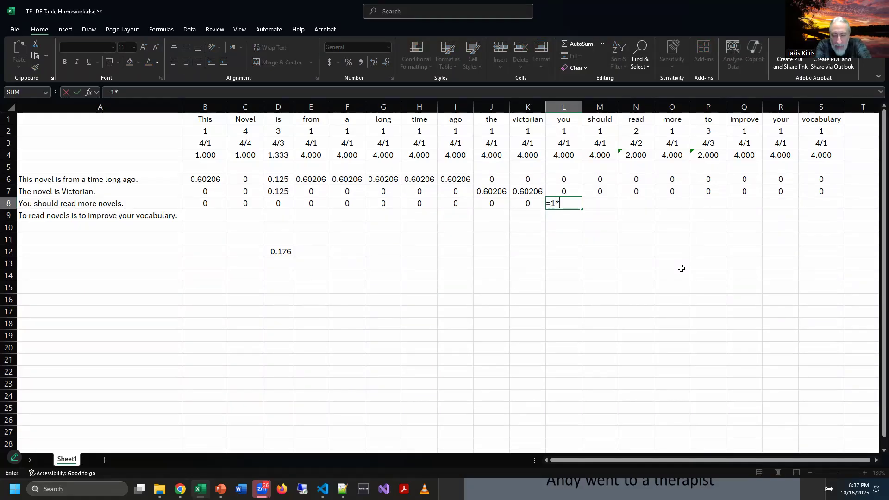
text(log()
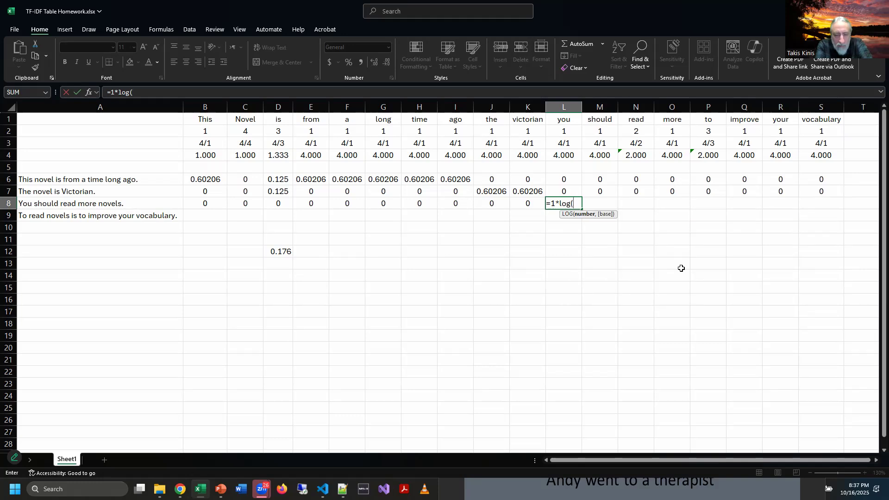
text(4/1)
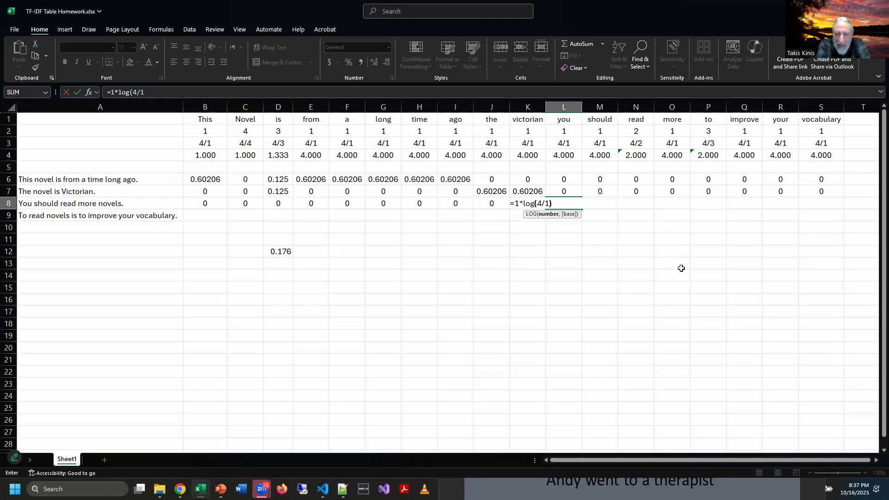
text())
key(Tab)
Copy the LOG(4/1) formula from K7 into M8 for the word should.
click(526, 192)
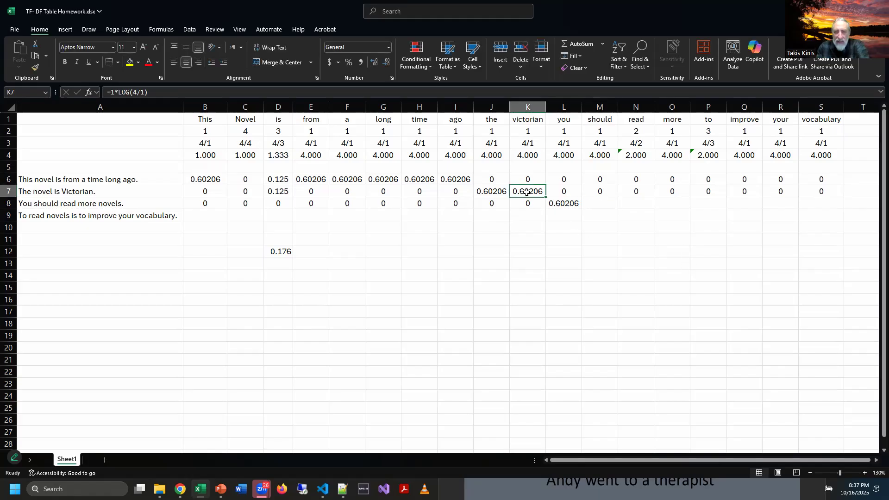
key(ctrl+c)
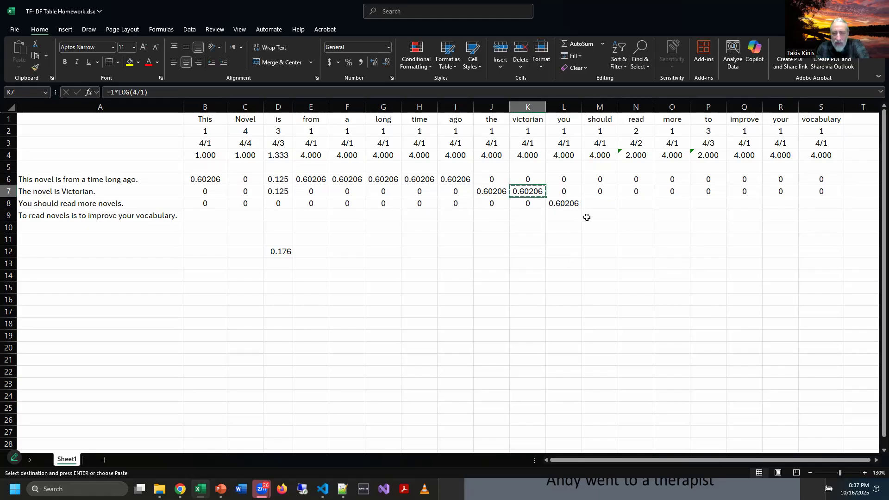
click(601, 204)
key(ctrl+v)
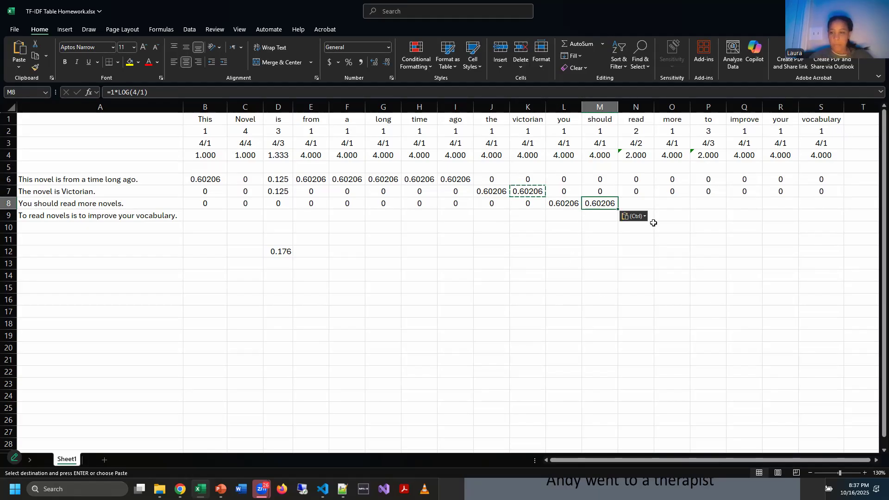
Paste the copied LOG formula into N8 and change it to =1*LOG(4/2) for the word read in the third sentence.
click(638, 203)
key(ctrl+v)
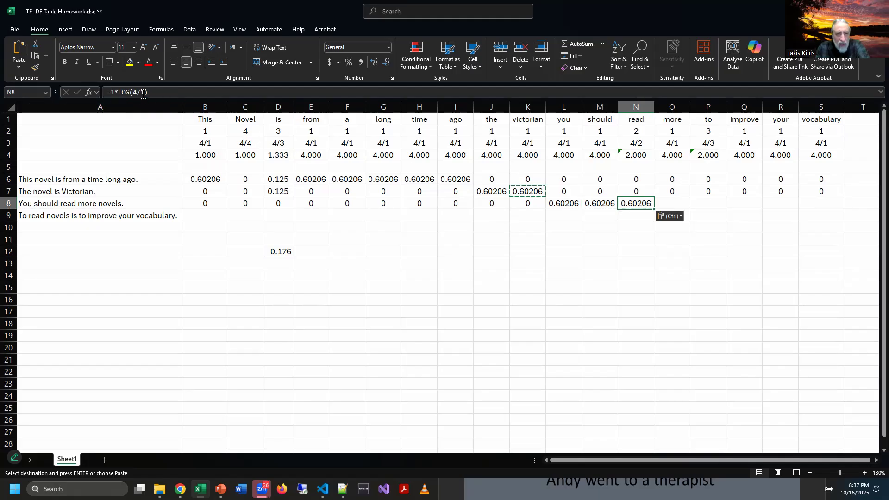
click(144, 95)
key(BackSpace)
text(2)
key(Return)
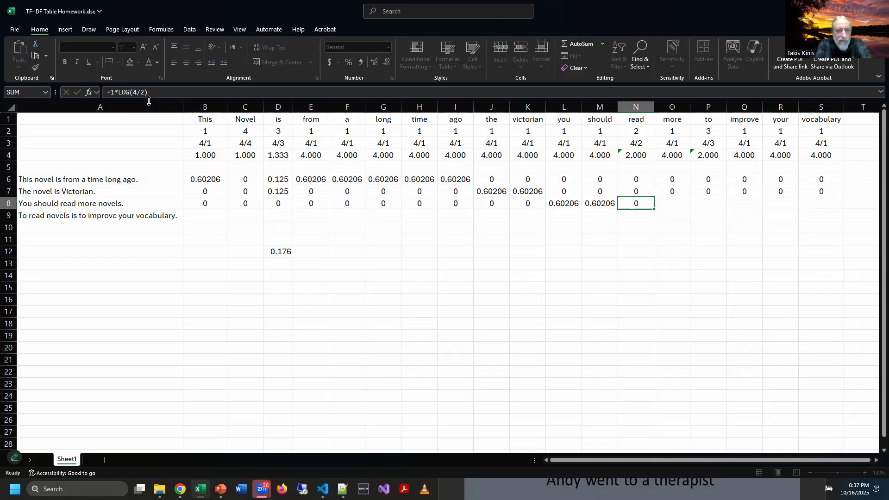
Copy the =1*LOG(4/1) formula from M8 into O8 for the word more in the third sentence.
click(669, 203)
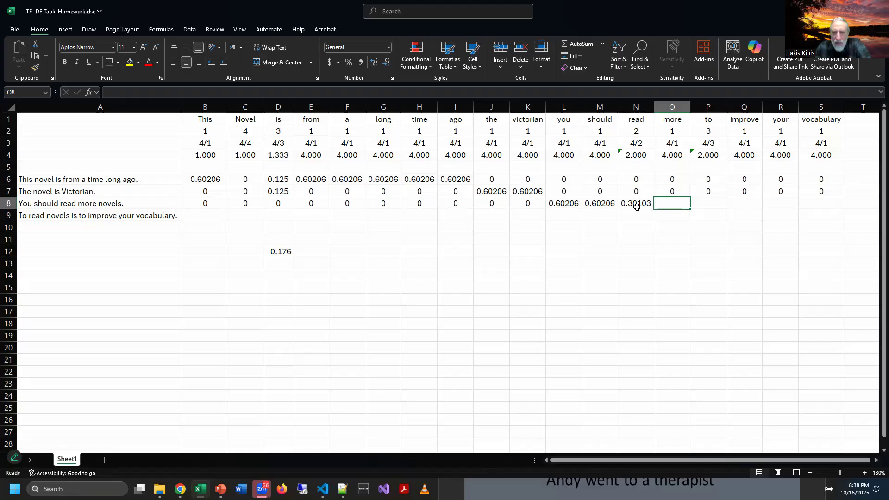
key(Left)
key(Left)
key(ctrl+c)
click(673, 205)
key(ctrl+v)
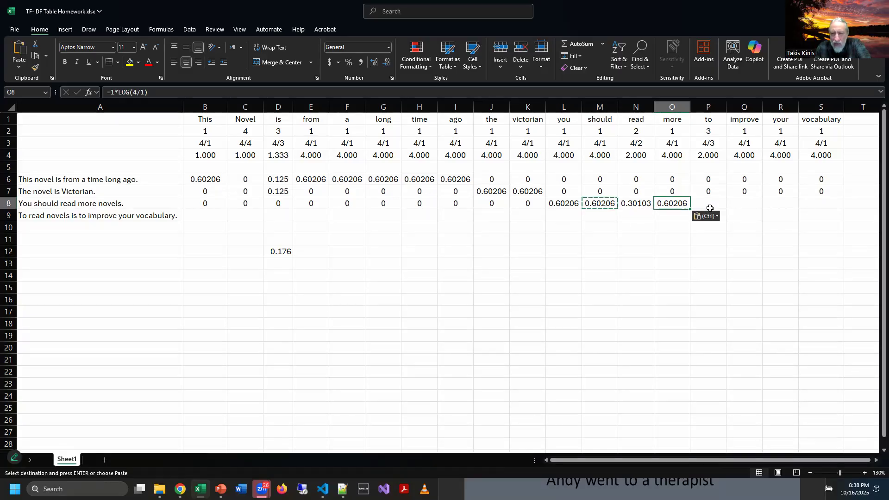
Enter 0 in each cell of P8:S8 for the words to through vocabulary, absent from the third sentence.
click(708, 204)
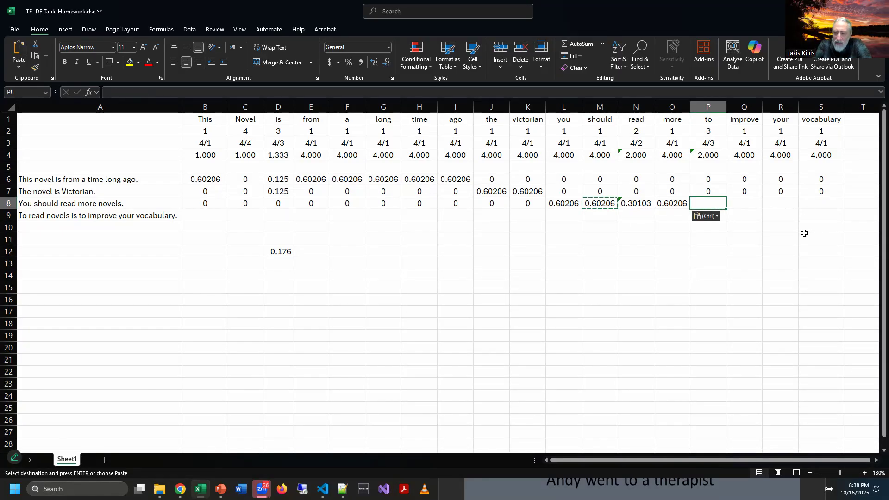
text(0)
key(Tab)
text(0)
key(Tab)
text(0)
key(Tab)
text(0)
key(Tab)
Enter 0 in B9 for the word This, absent from the fourth sentence.
key(Down)
key(Left)
key(Left)
key(Left)
key(Left)
key(Left)
key(Left)
key(Left)
key(Left)
key(Left)
key(Left)
key(Left)
key(Left)
key(Left)
key(Left)
key(Left)
key(Left)
key(Left)
key(Left)
key(Left)
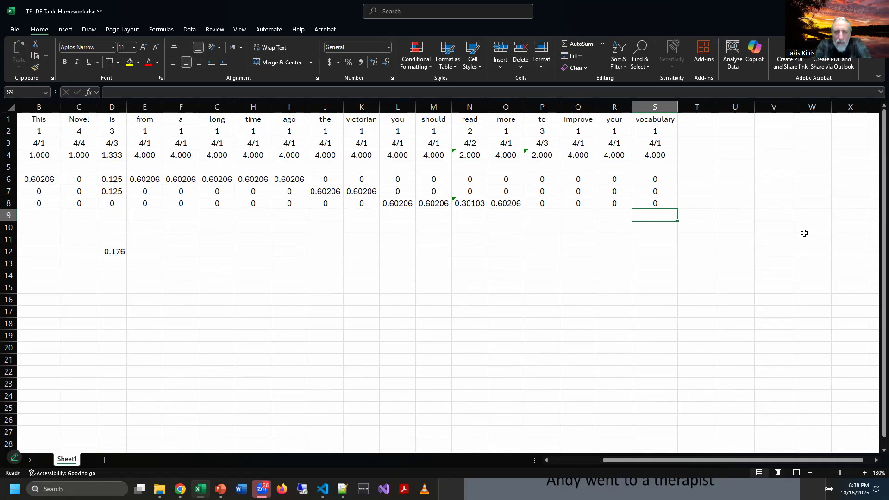
key(Right)
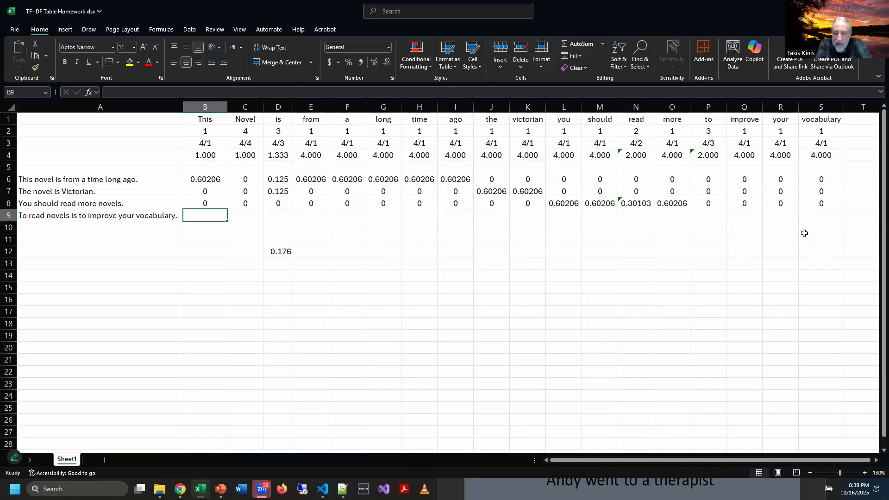
text(0)
key(Tab)
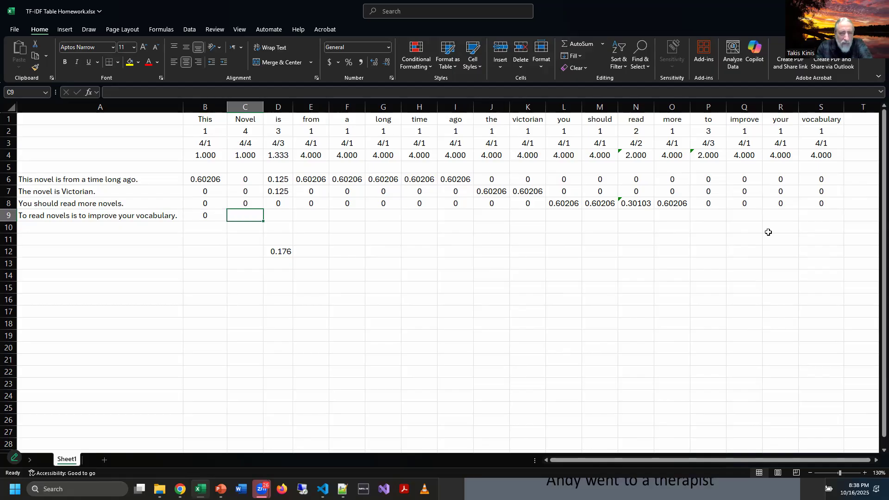
Copy the Novel value from C8 into C9 for the fourth sentence.
click(245, 203)
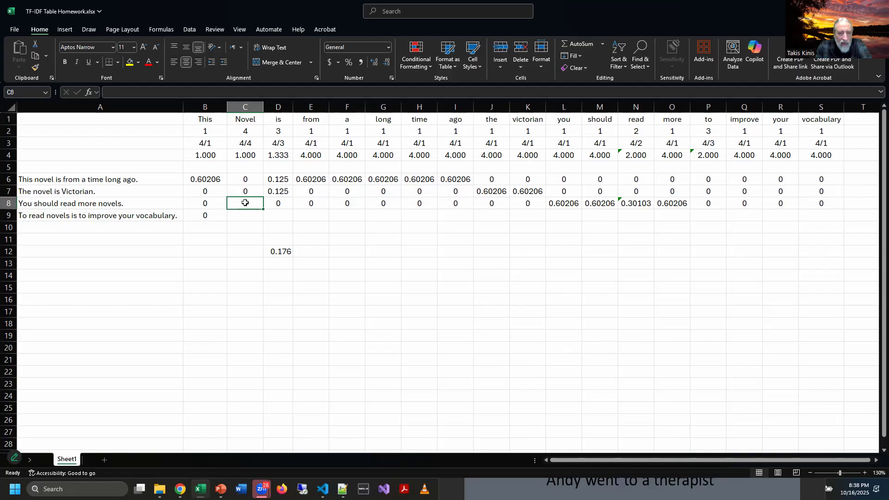
key(ctrl+c)
click(250, 215)
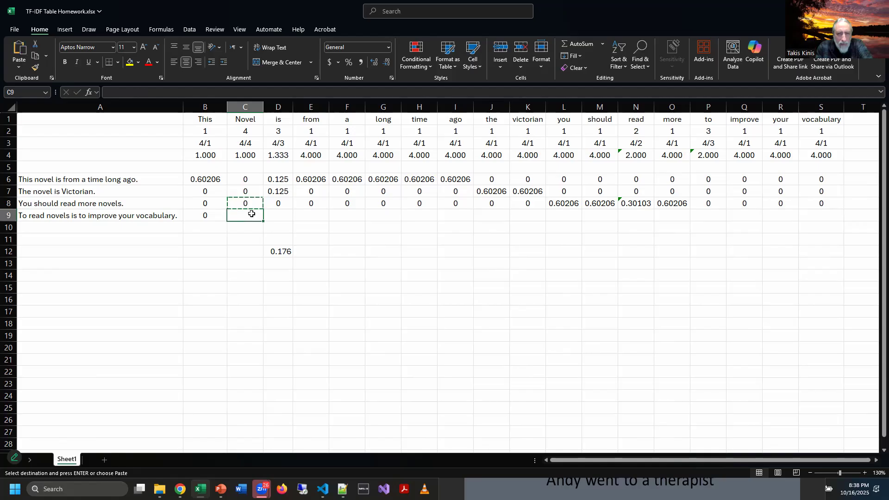
key(ctrl+v)
Copy the formula for the word is from D7 into D9 for the fourth sentence.
click(281, 217)
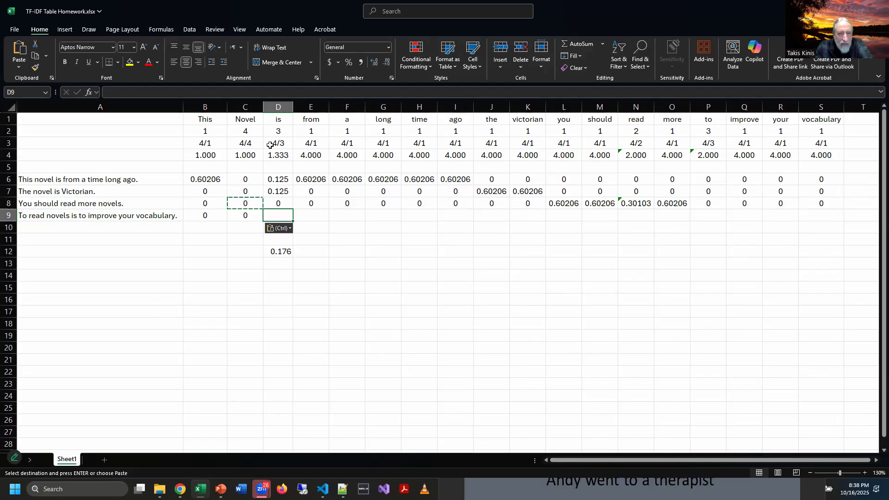
click(277, 192)
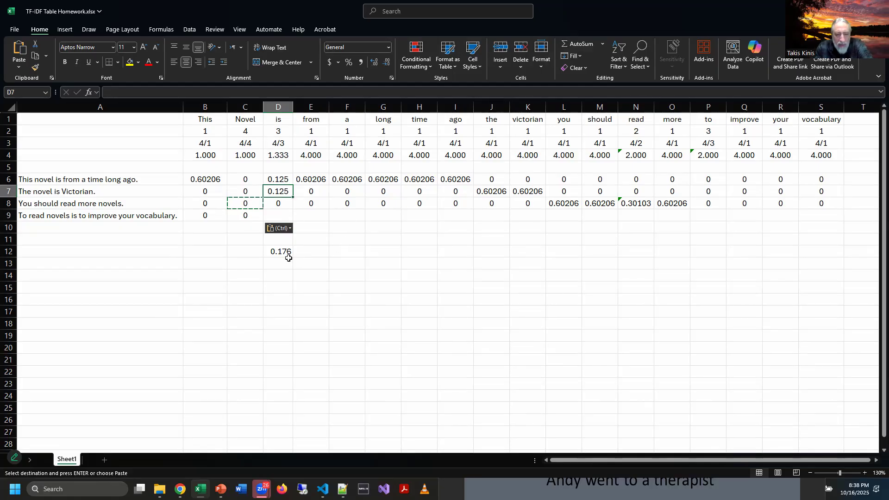
key(Escape)
key(ctrl+c)
click(284, 217)
key(ctrl+v)
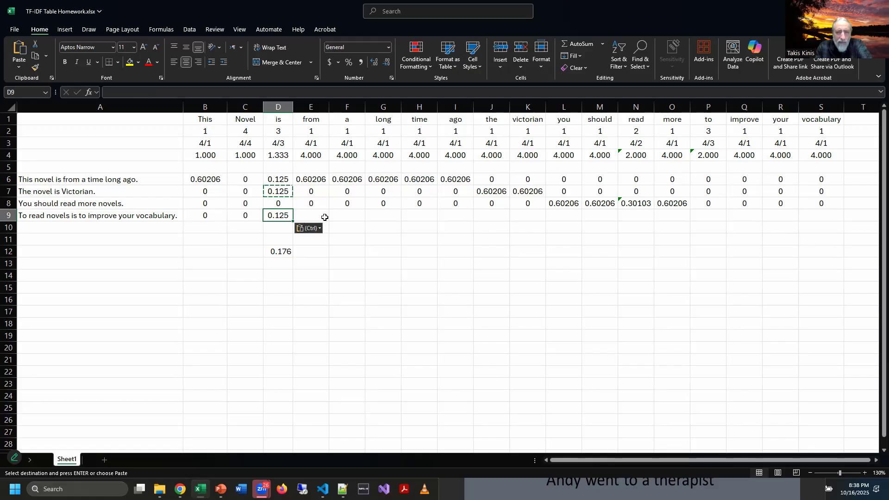
Enter 0 in each cell of E9:O9 for the words from through more in the fourth sentence.
click(327, 217)
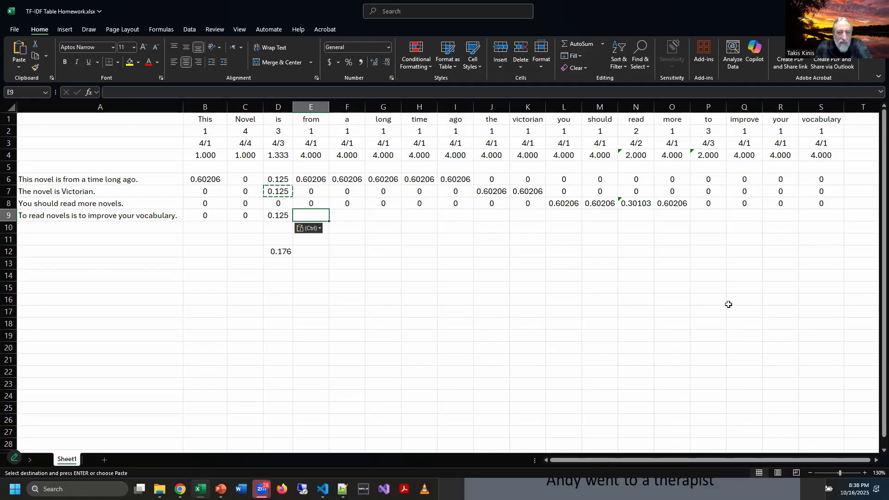
text(0)
key(Tab)
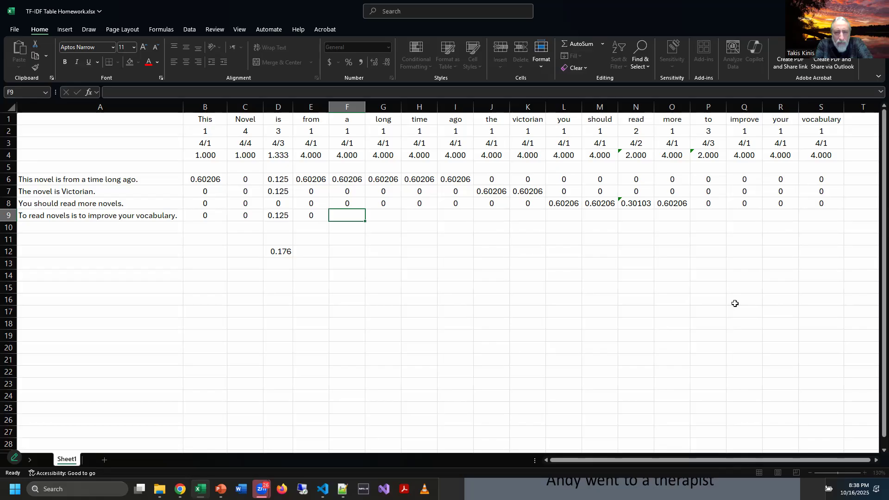
text(0)
key(Tab)
text(0)
key(Tab)
text(0)
key(Tab)
text(0)
key(Tab)
text(0)
key(Tab)
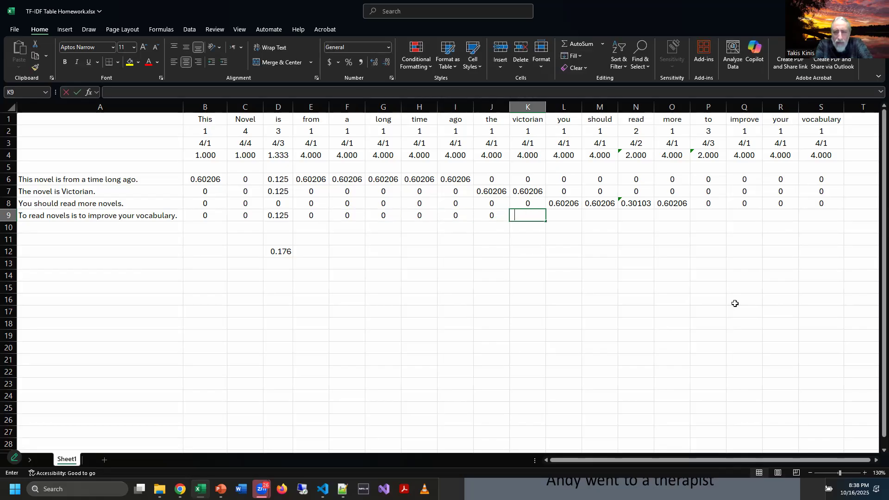
text(0)
key(Tab)
text(0)
key(Tab)
text(0)
key(Tab)
text(0)
key(Tab)
text(0)
key(Tab)
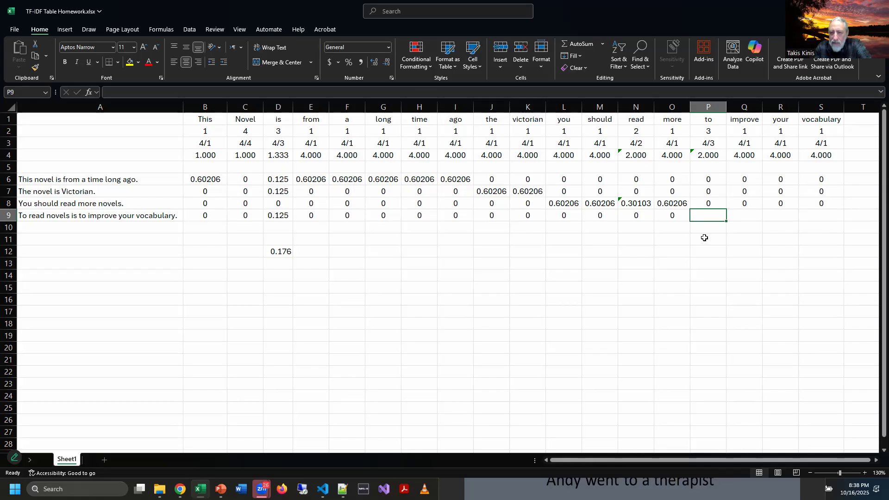
Correct the entries for the word to by setting the ratio in P3 to 4/2 and the count in P2 to 2.
click(716, 203)
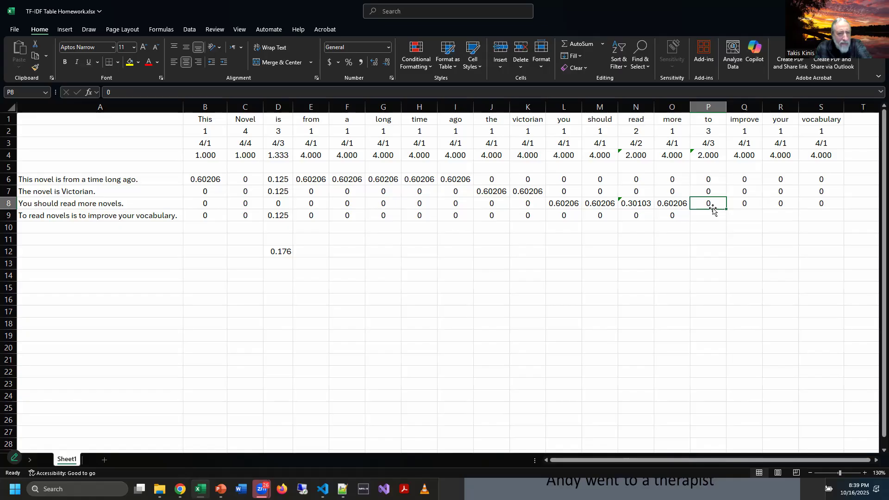
click(711, 145)
double_click(711, 145)
key(BackSpace)
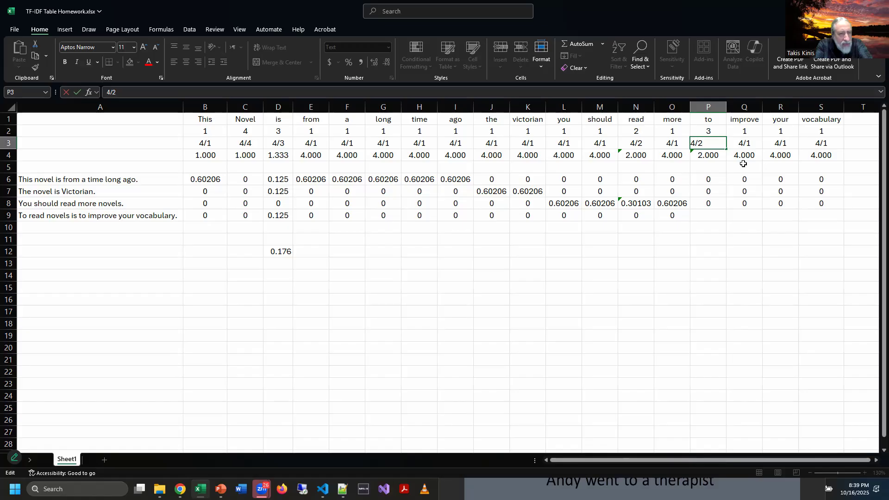
key(Return)
key(Up)
key(Up)
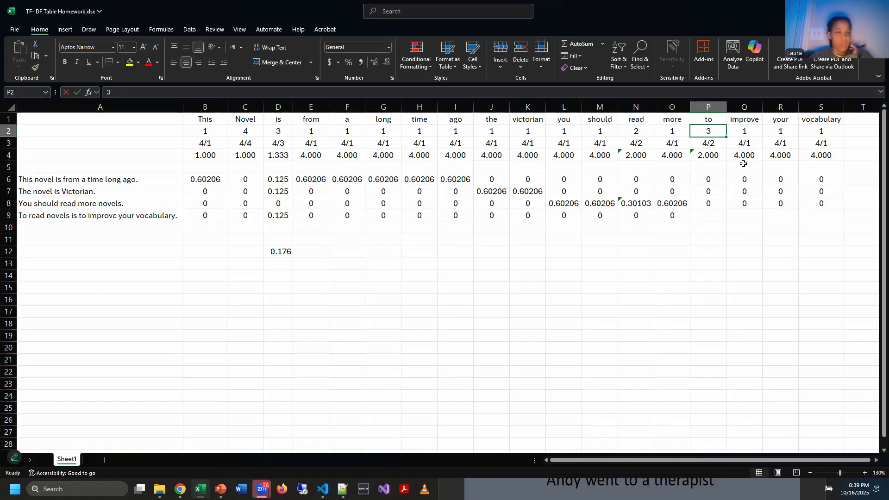
text(2)
key(Return)
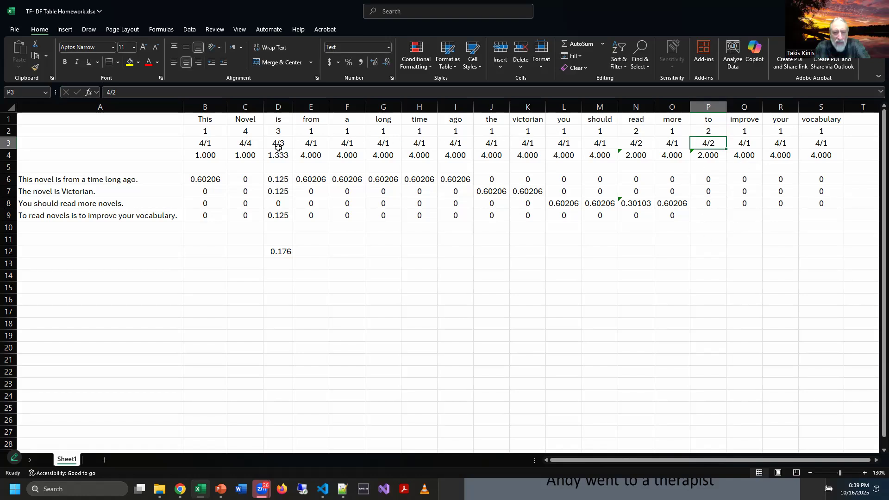
Copy the =1*LOG(4/2) formula from N8 into P9 for the word to in the fourth sentence.
click(638, 204)
key(ctrl+c)
click(704, 216)
key(ctrl+v)
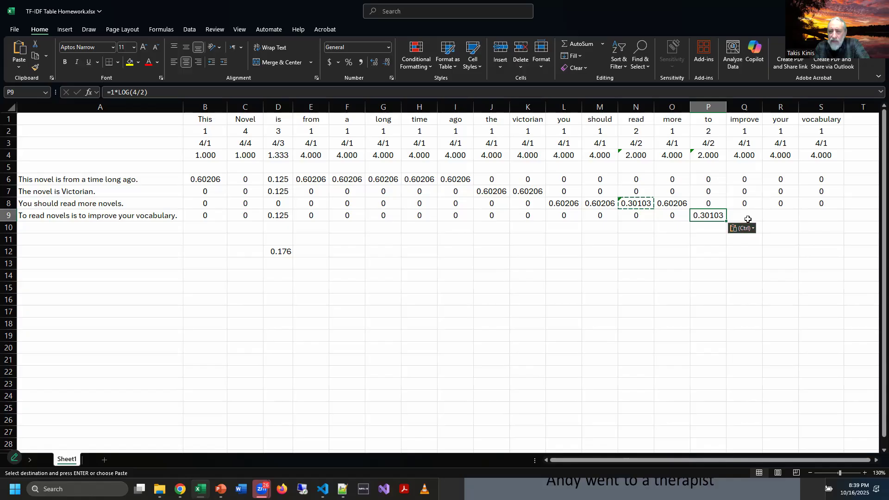
Copy the =1*LOG(4/1) formula from O8 into Q9, R9 and S9 for improve, your and vocabulary.
click(678, 205)
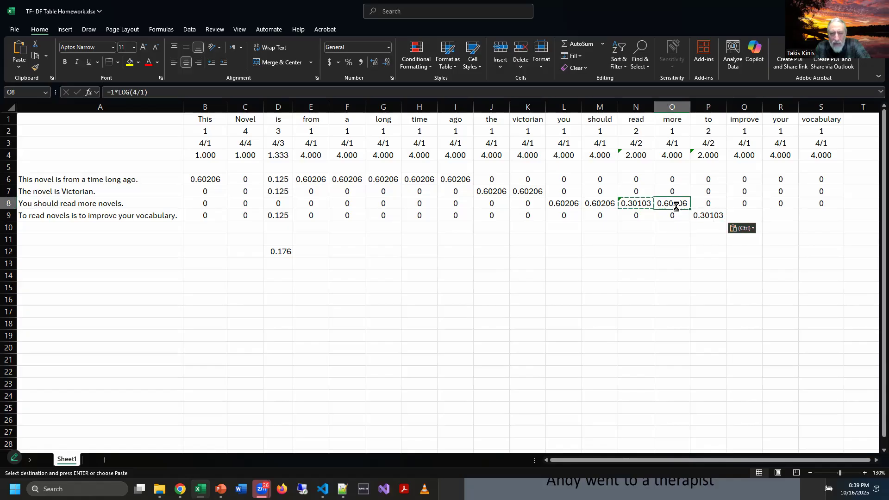
key(ctrl+c)
click(748, 215)
key(ctrl+v)
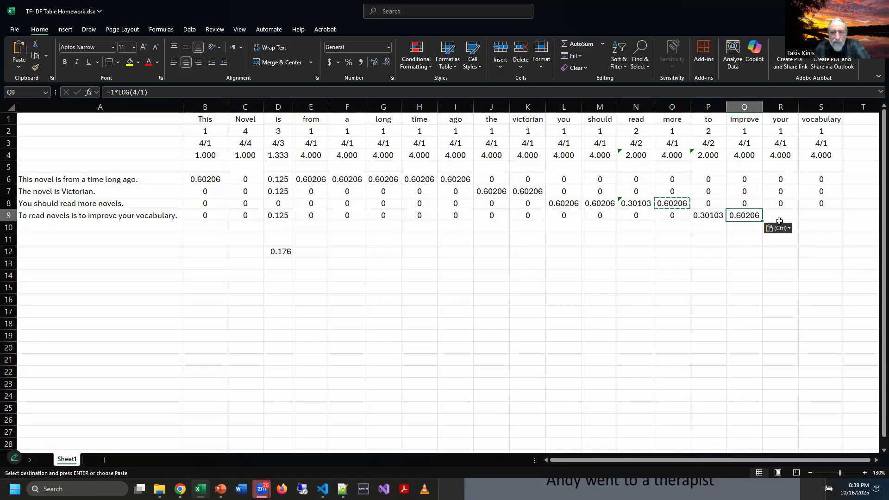
click(781, 216)
key(ctrl+v)
click(820, 217)
key(ctrl+v)
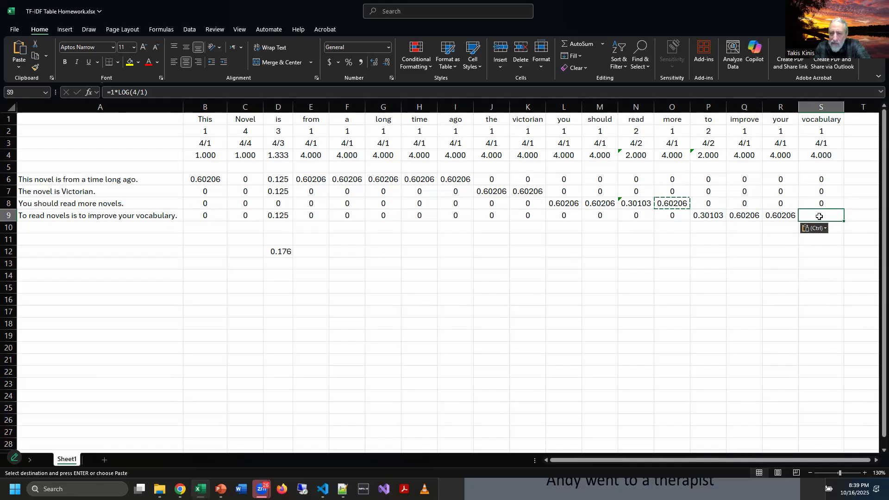
Delete the leftover scratch value in D12 below the table.
click(571, 255)
click(295, 251)
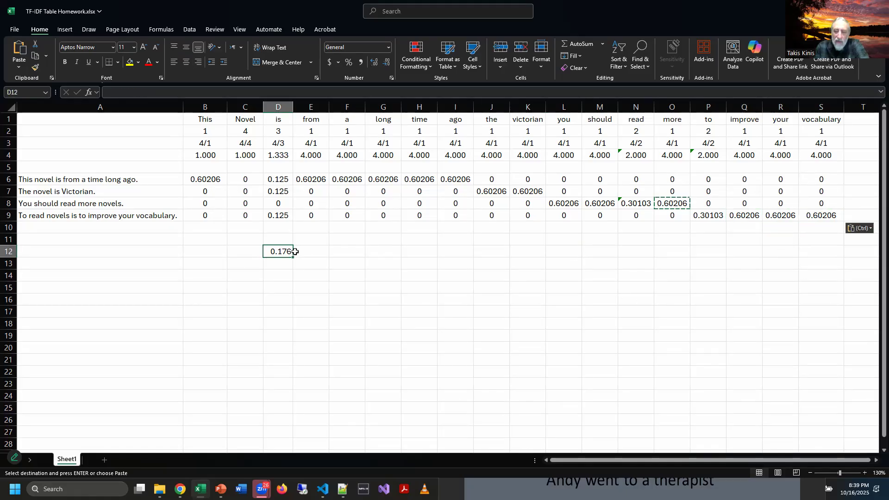
key(Delete)
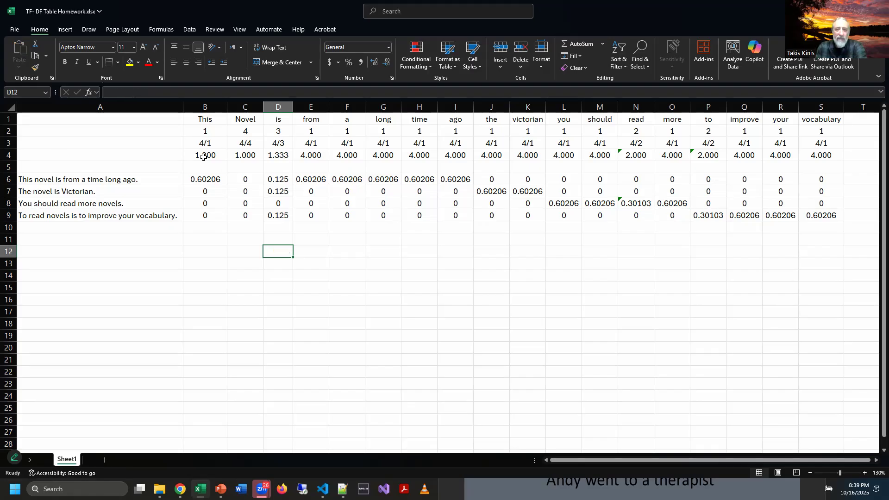
Fill the TF-IDF range B6:S9 with the lightest purple theme color and apply all borders to it.
drag(197, 179, 834, 215)
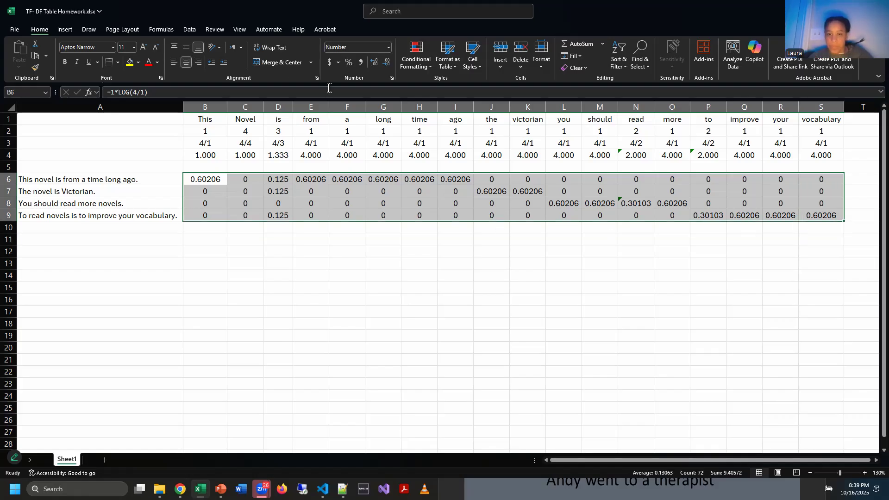
click(138, 62)
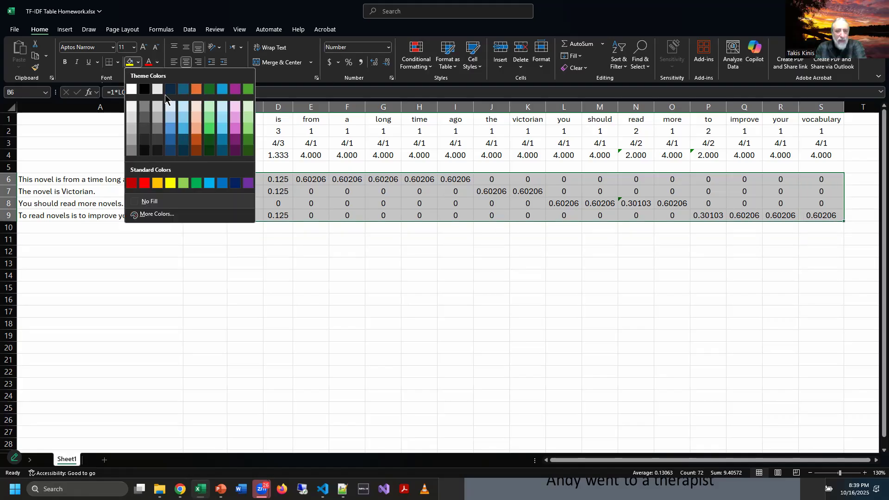
click(238, 108)
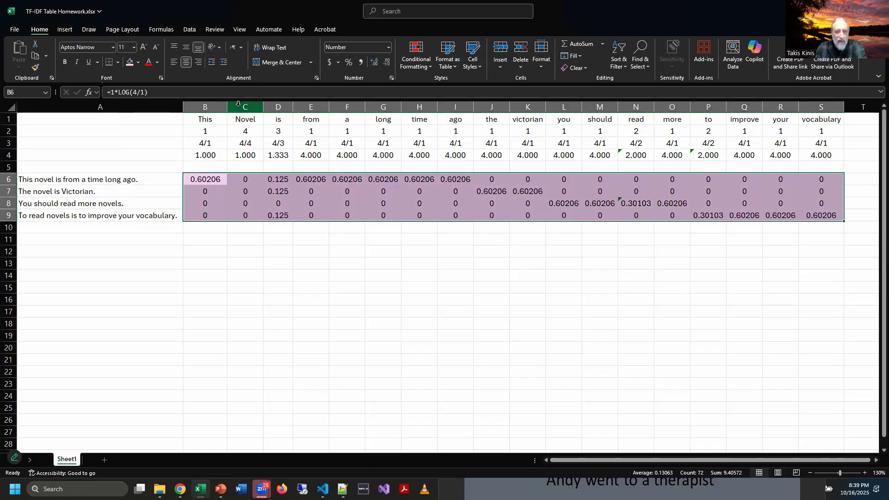
click(118, 62)
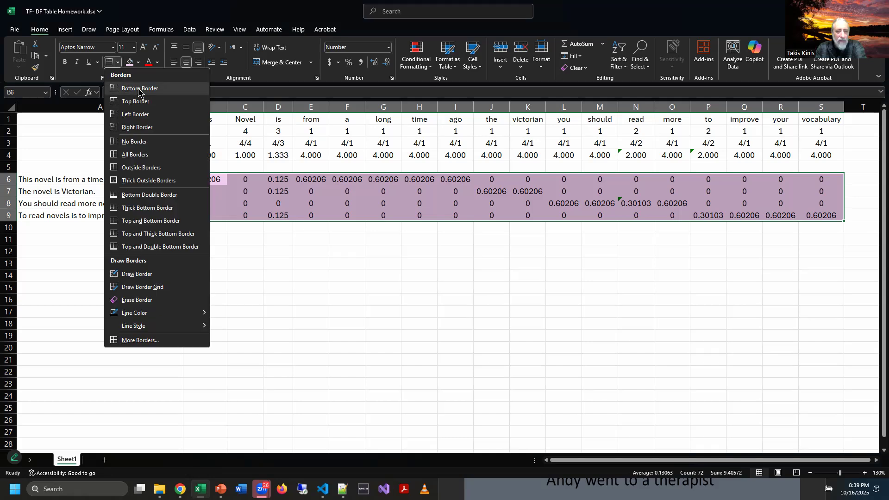
click(139, 154)
click(421, 324)
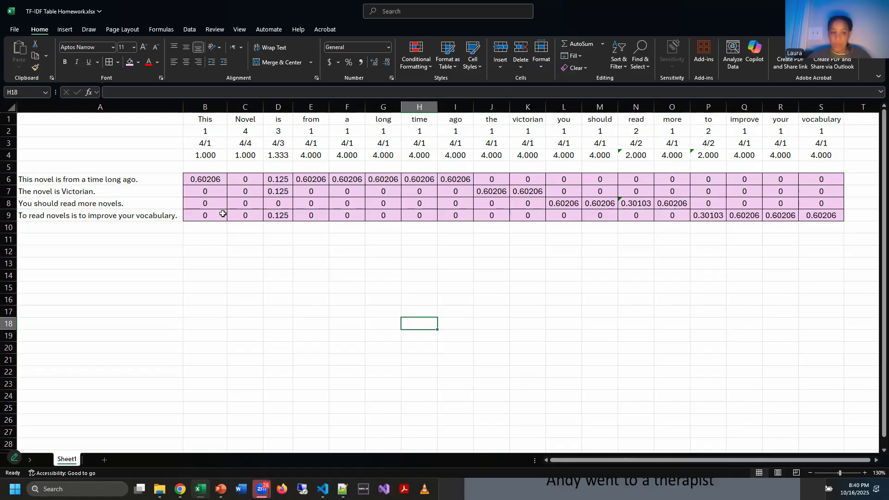
Format all nonzero TF-IDF values in the purple range B6:S9 to show four decimal places, leaving the zero cells out.
drag(198, 178, 818, 214)
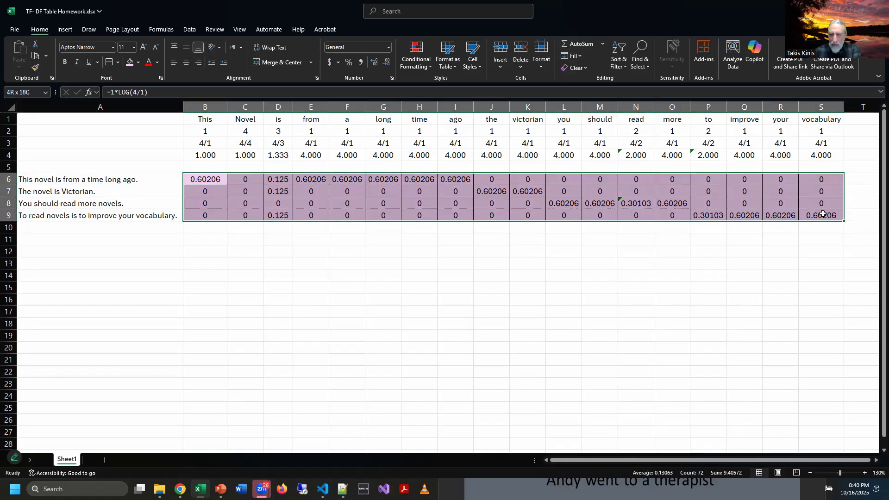
click(410, 287)
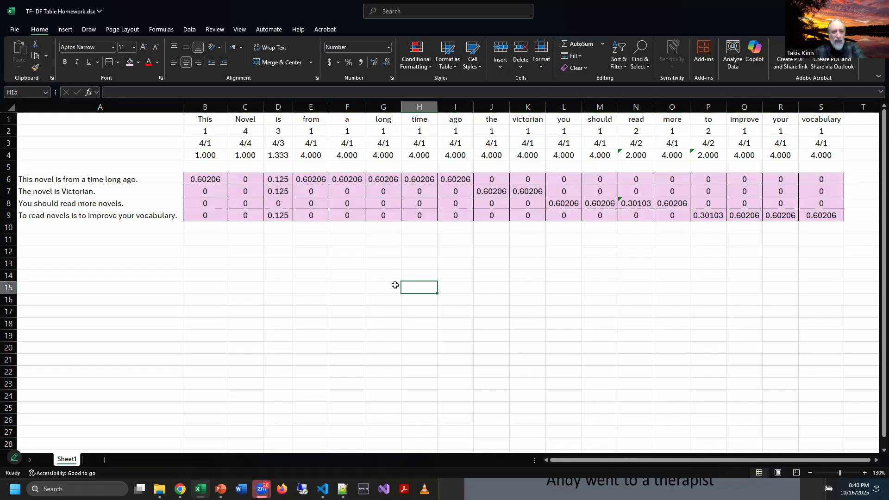
ctrl+click(211, 180)
ctrl+click(284, 180)
ctrl+click(280, 185)
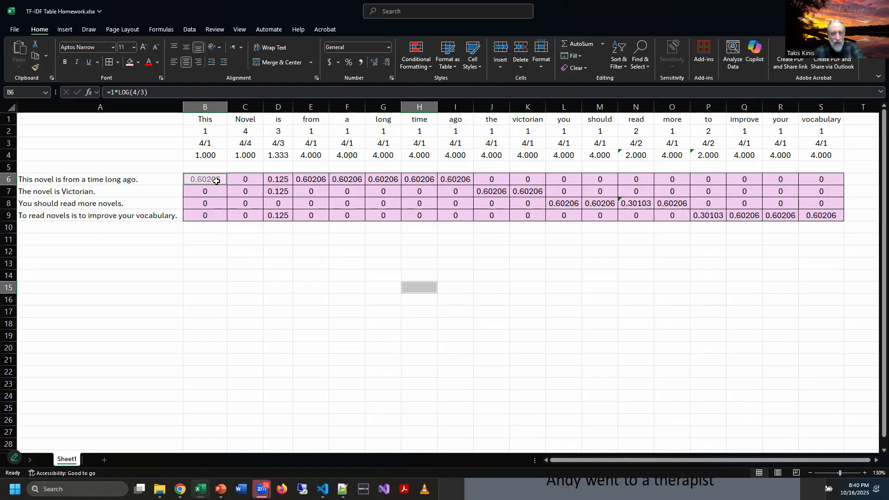
click(284, 180)
ctrl+click(285, 189)
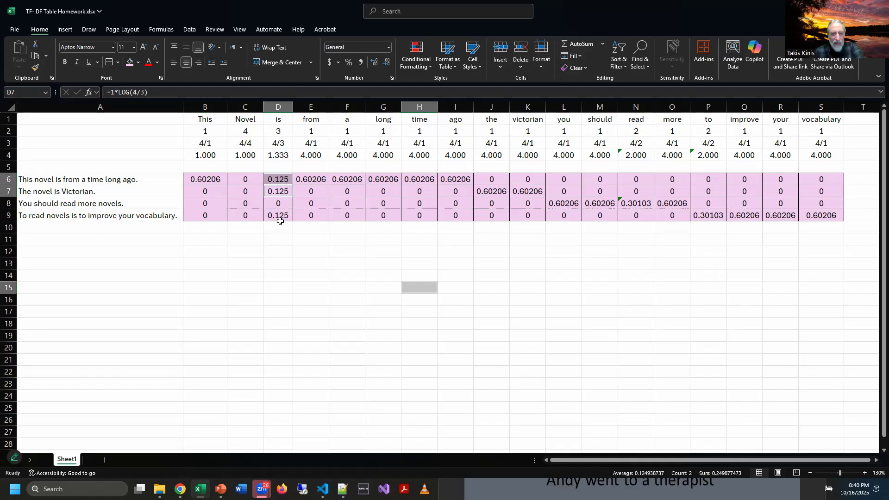
ctrl+click(280, 222)
ctrl+click(279, 217)
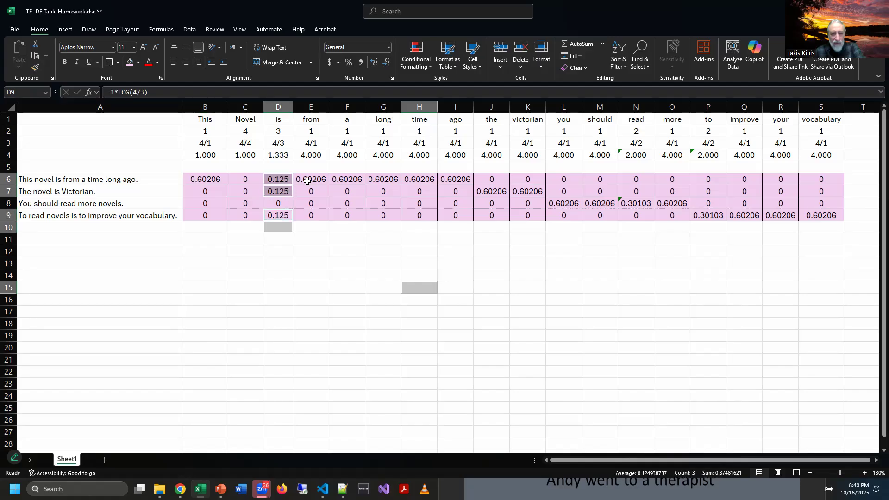
ctrl+click(308, 180)
drag(370, 179, 482, 182)
ctrl+click(494, 189)
ctrl+click(536, 193)
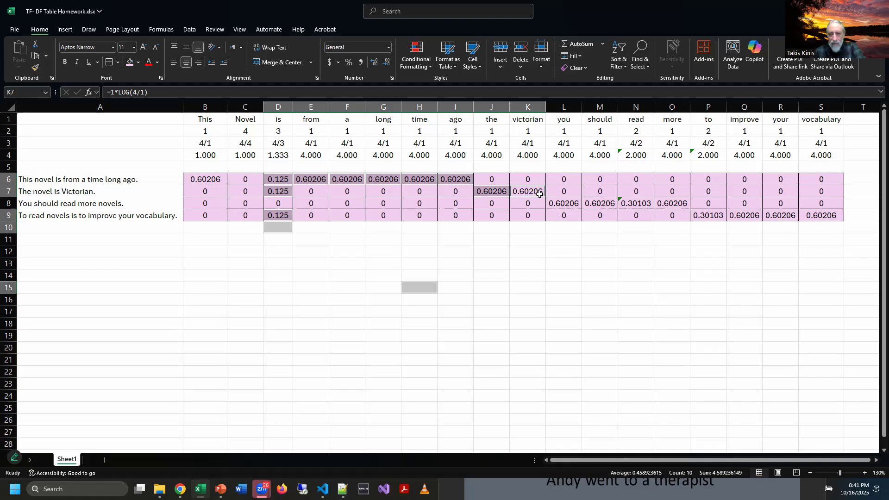
ctrl+click(574, 206)
drag(604, 204, 677, 206)
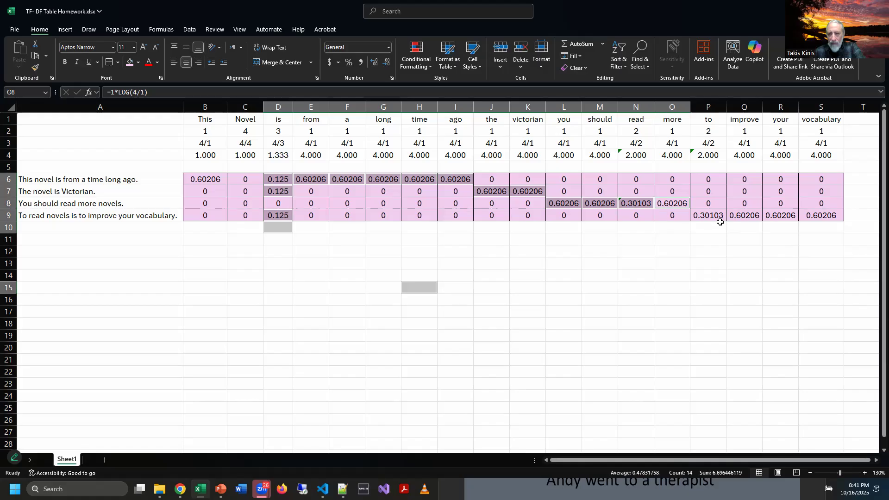
ctrl+click(718, 218)
drag(743, 216, 836, 218)
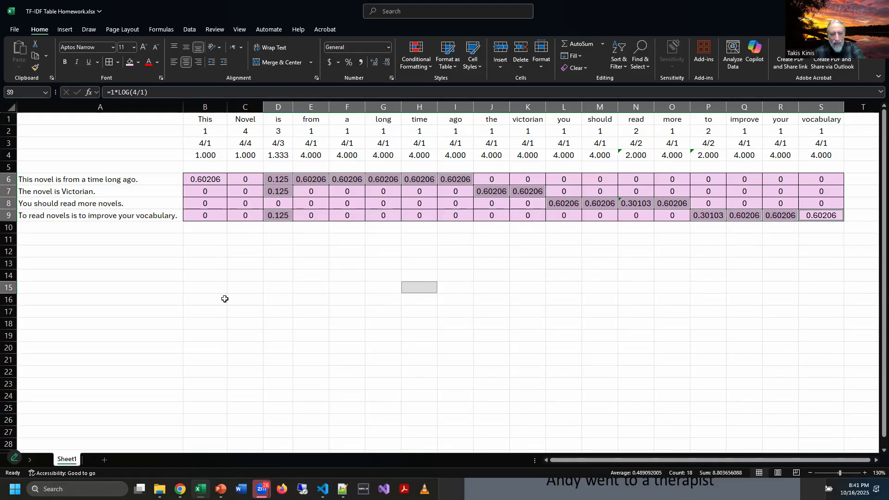
ctrl+click(207, 178)
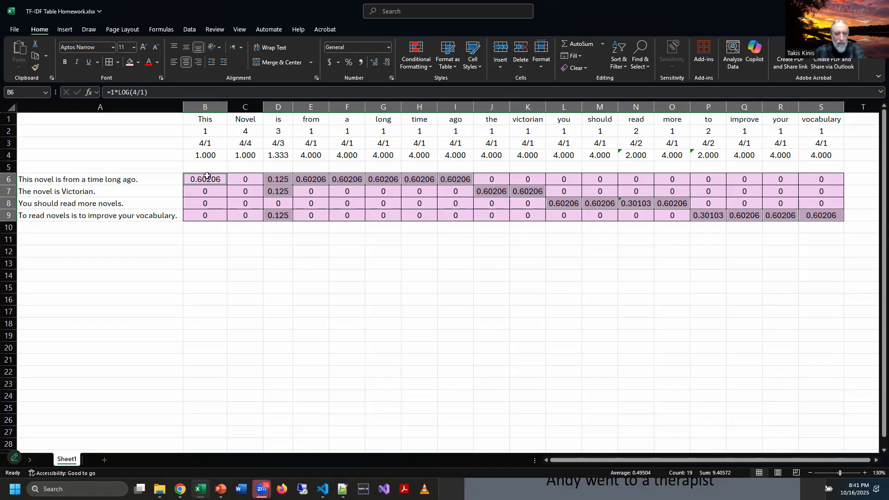
click(374, 62)
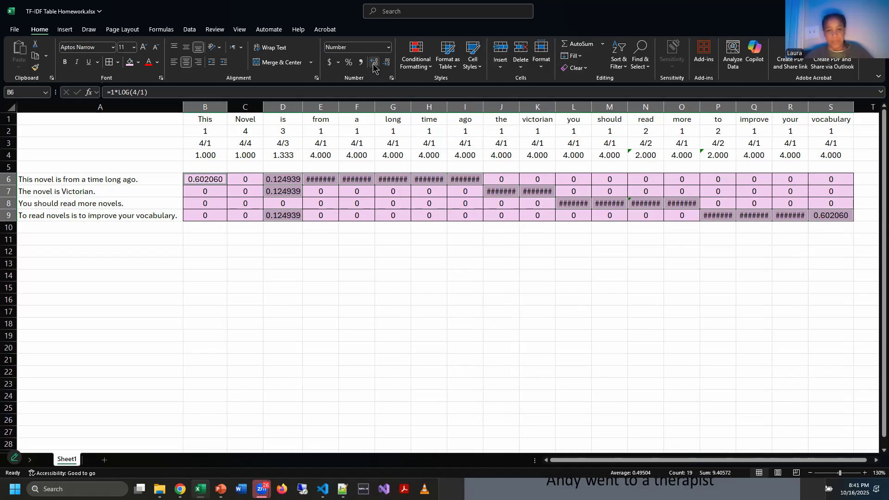
click(389, 63)
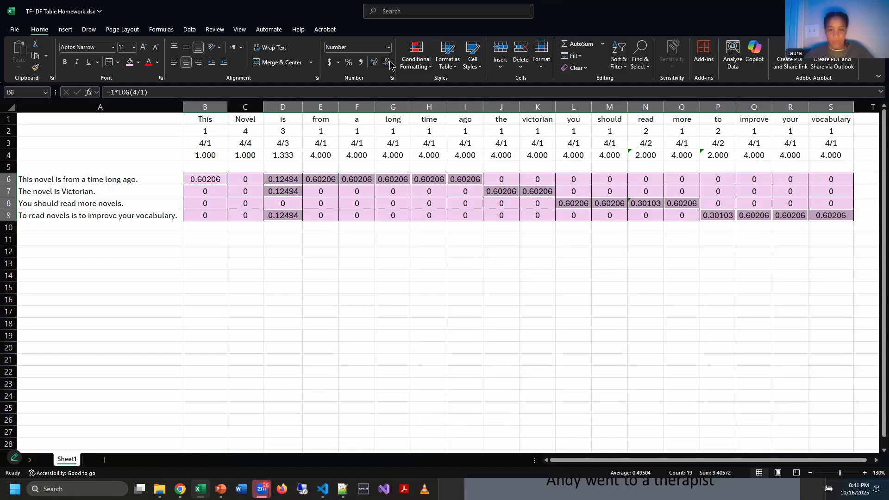
click(389, 62)
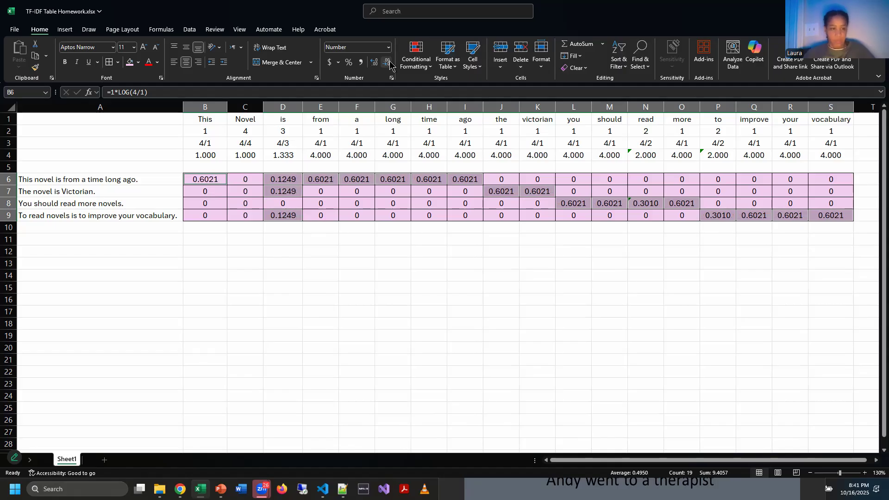
click(500, 288)
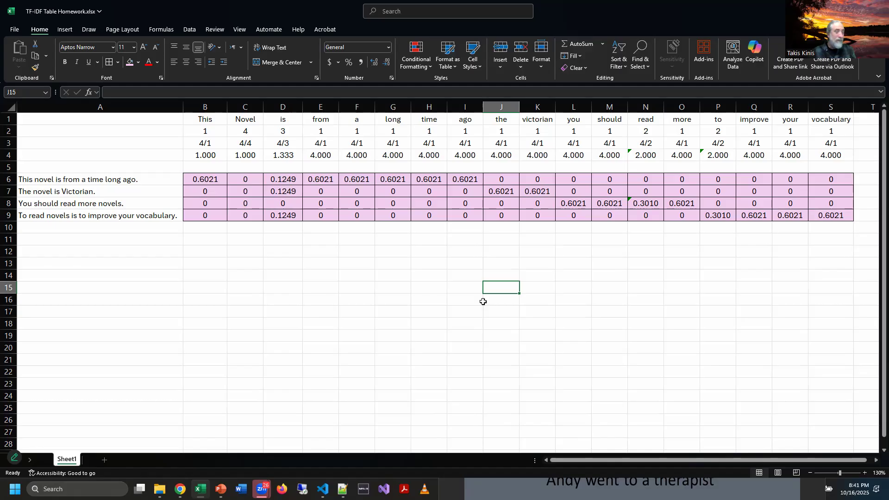
Save the TF-IDF Table Homework.xlsx workbook under its existing name.
click(14, 29)
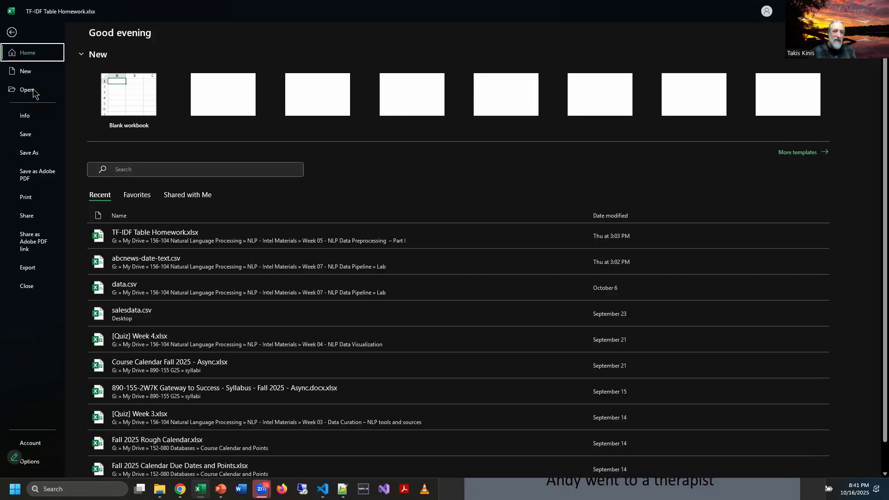
click(25, 134)
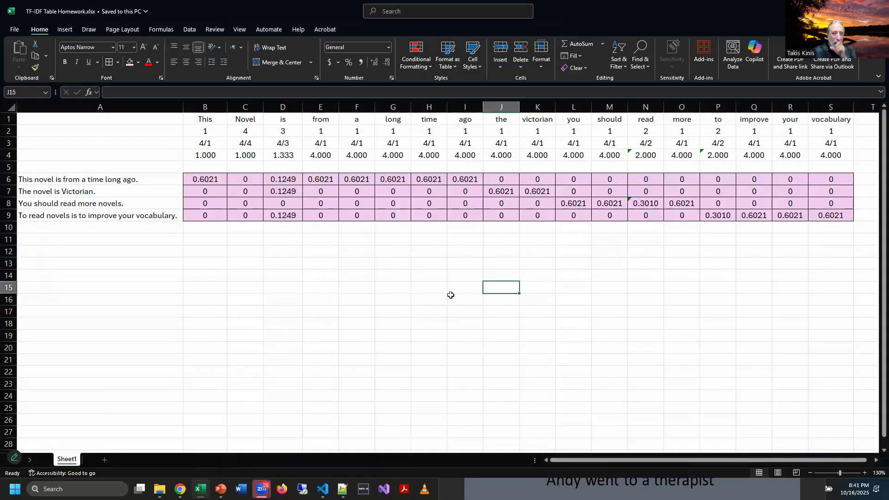